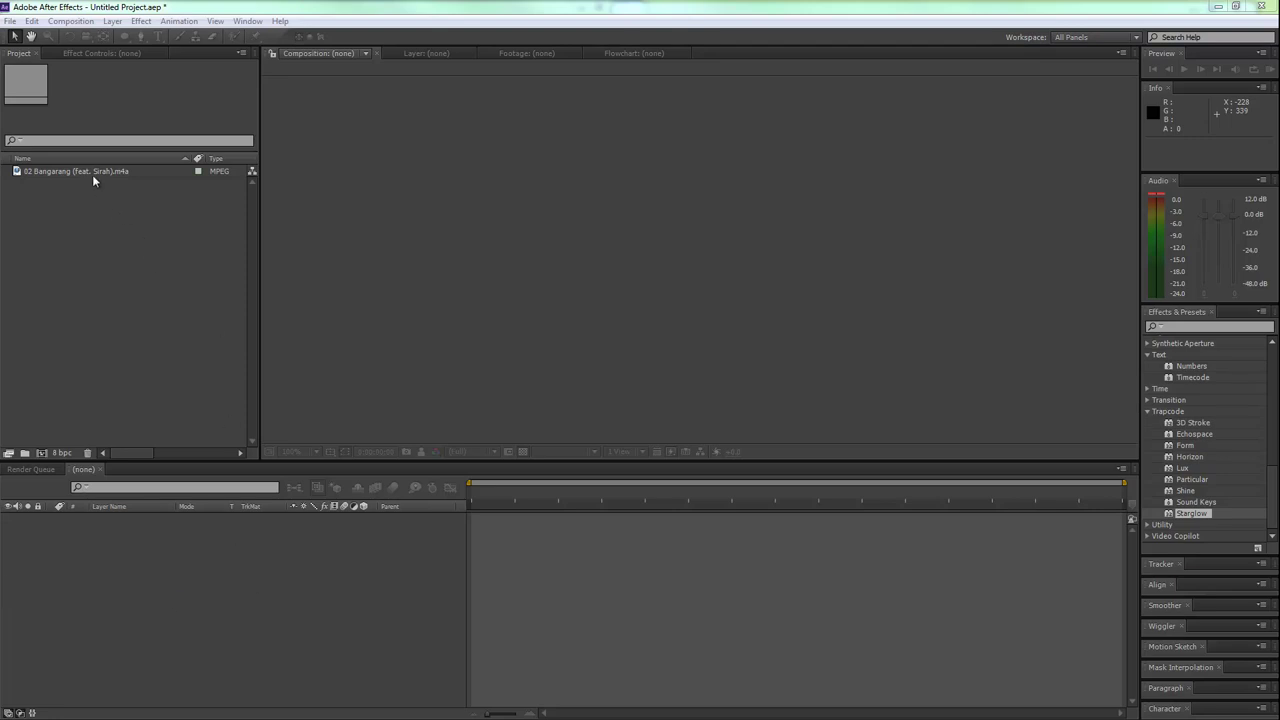
Build a composition from the Bangarang m4a, enlarge the viewer, enable Fast Previews, and lock the song layer.
left_click_drag(71, 171, 42, 453)
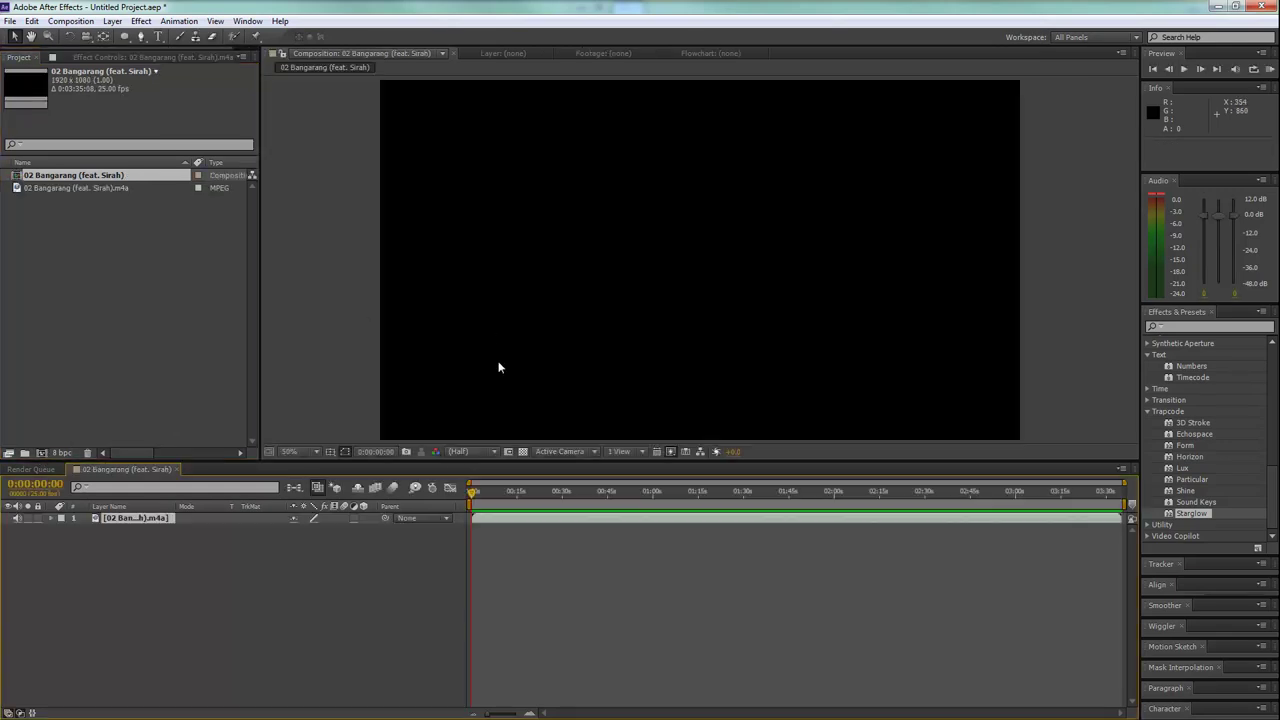
left_click_drag(459, 460, 449, 533)
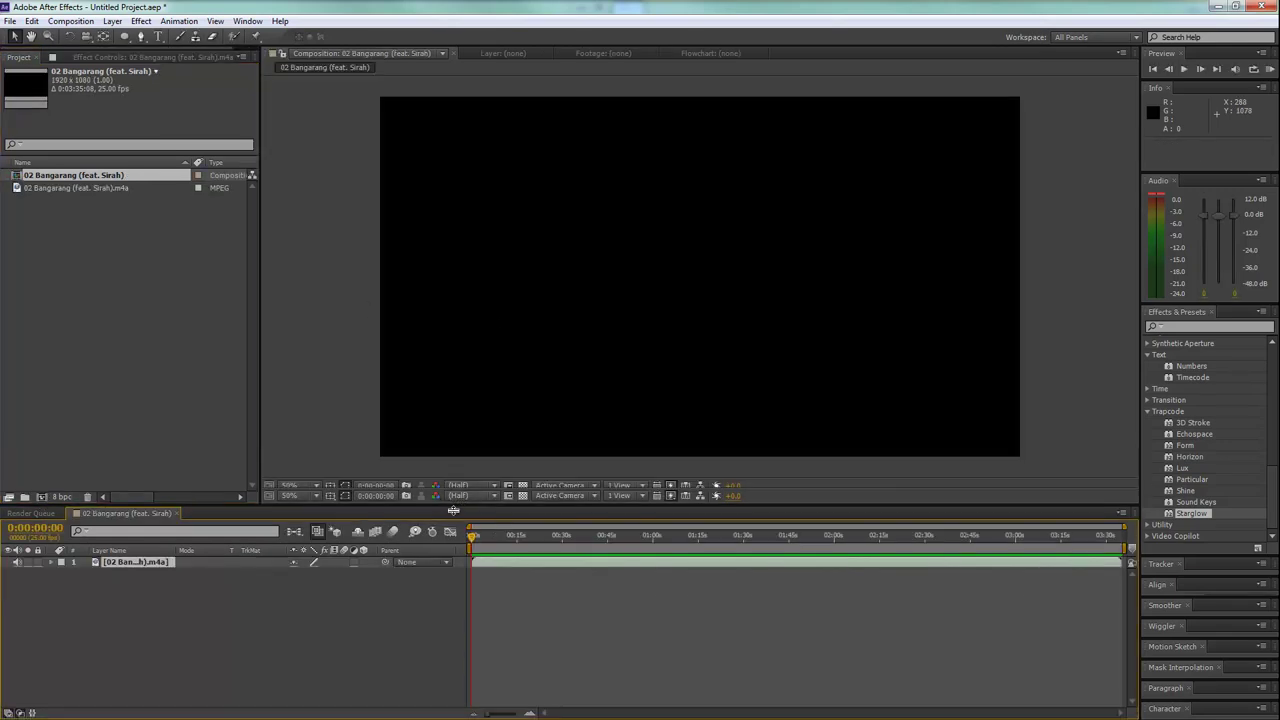
left_click(670, 524)
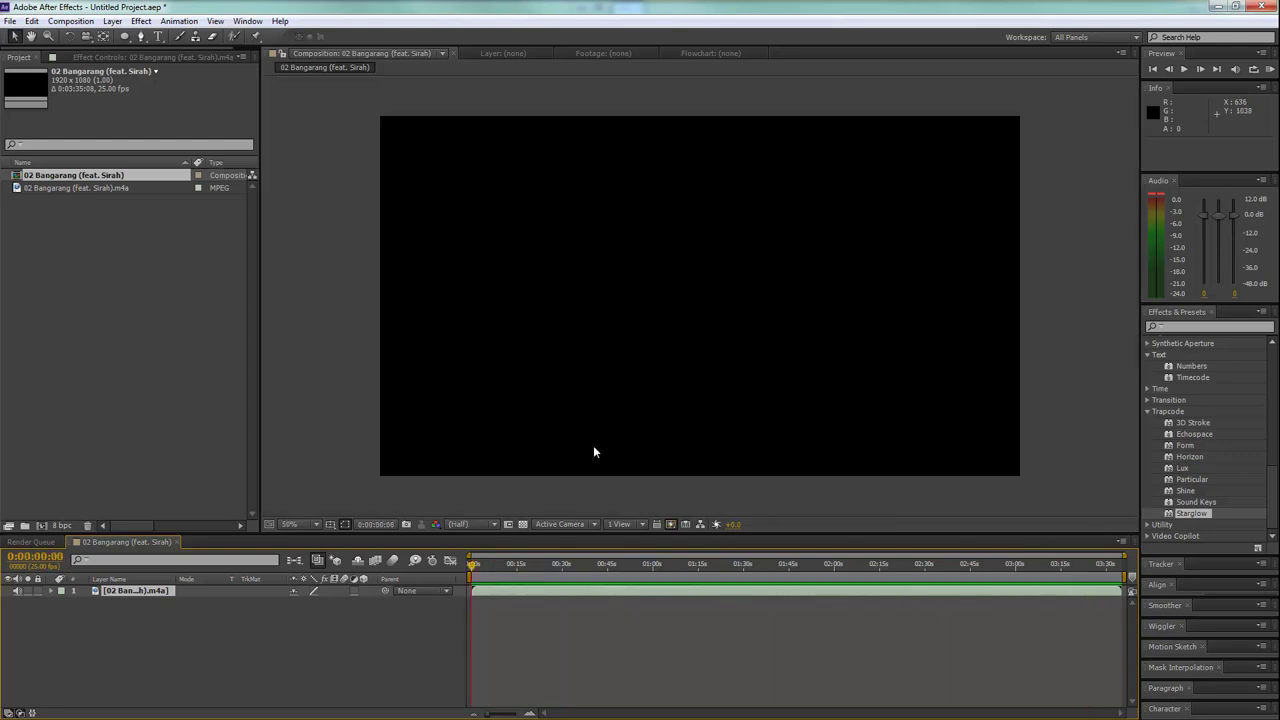
left_click(39, 590)
Add a full-frame black solid, Black Solid 1, above the song layer.
right_click(483, 610)
mouse_move(546, 468)
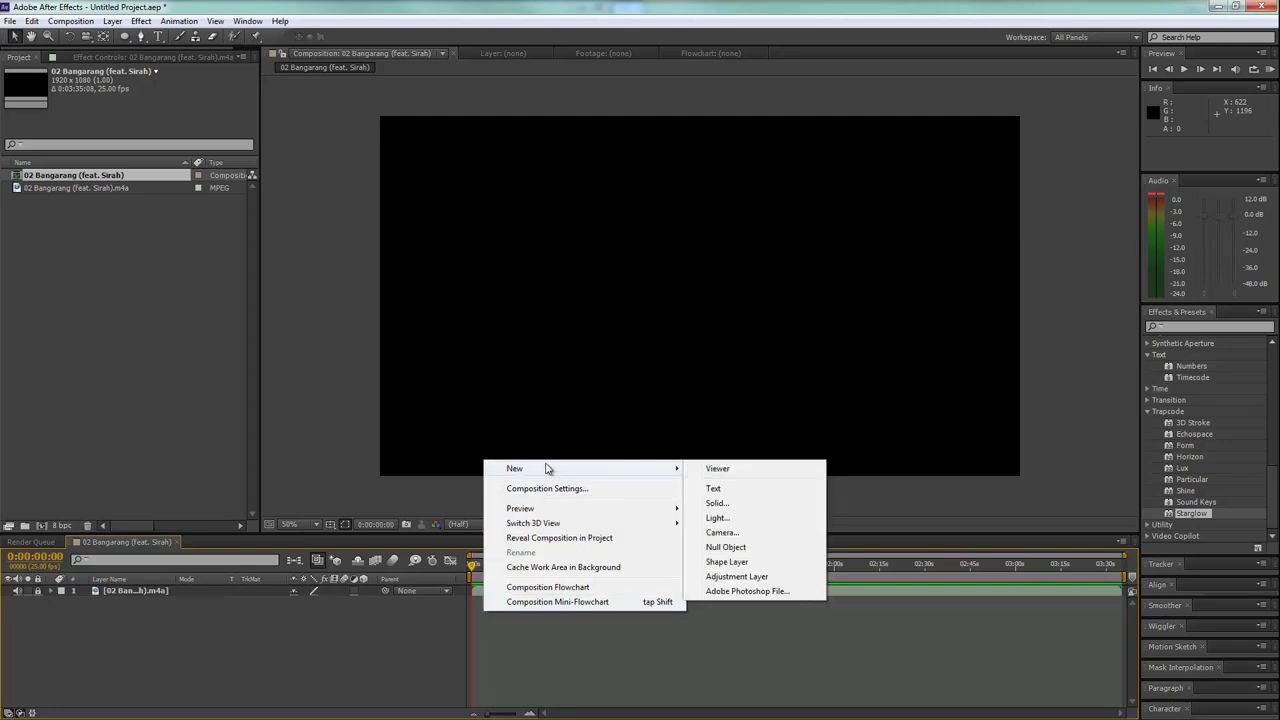
left_click(716, 504)
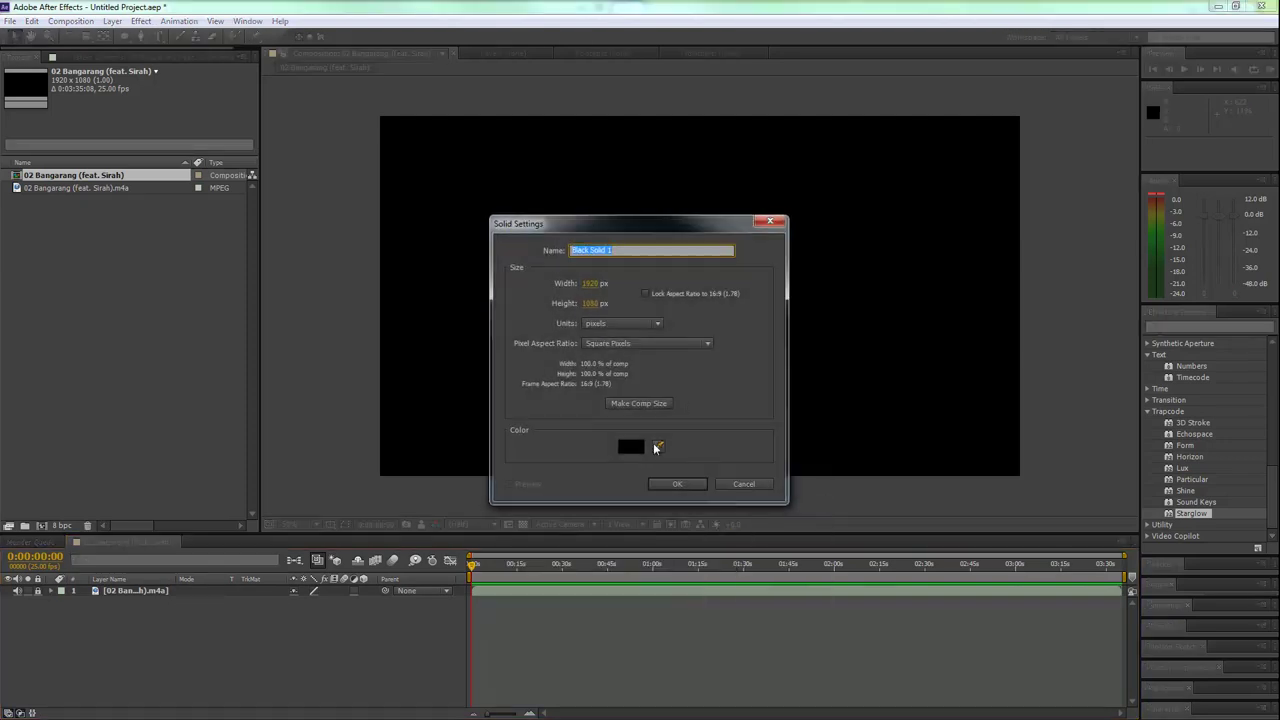
left_click(677, 485)
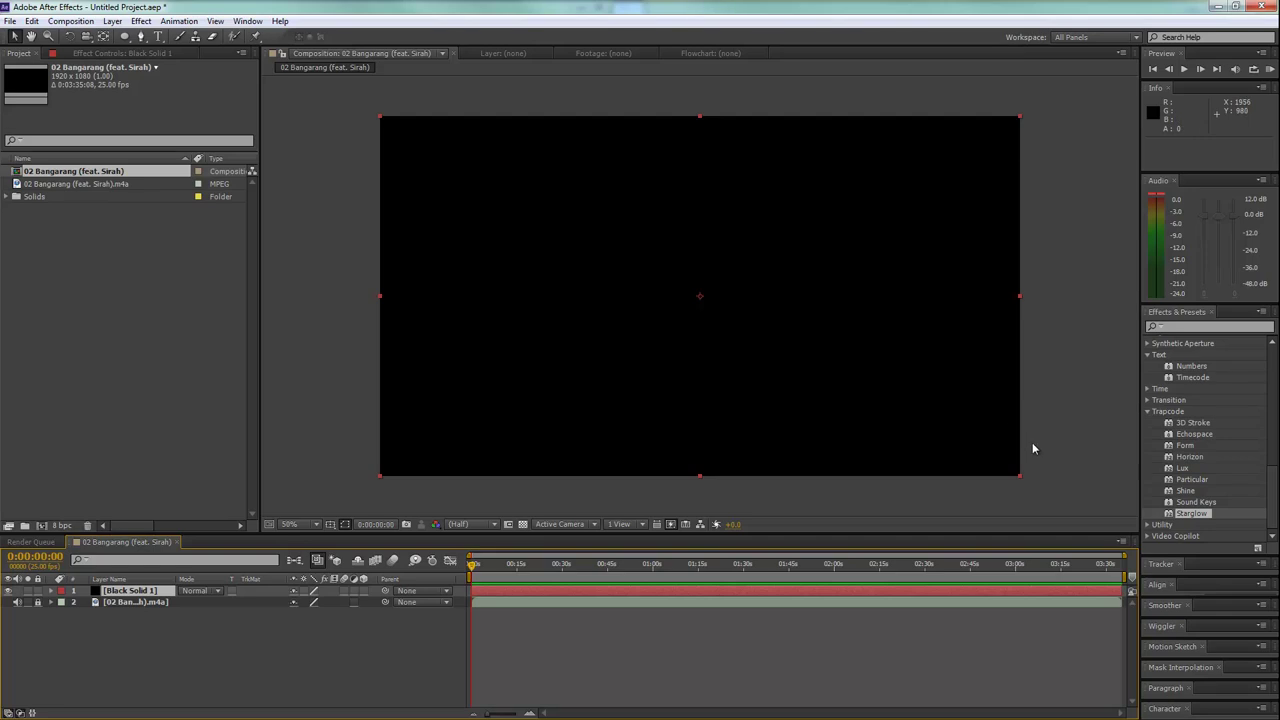
Select the Ellipse tool from the shape tools flyout.
scroll(1208, 470, "up", 5)
left_click(125, 38)
mouse_move(125, 38)
left_mouse_down()
mouse_move(184, 78)
mouse_move(182, 65)
left_mouse_up()
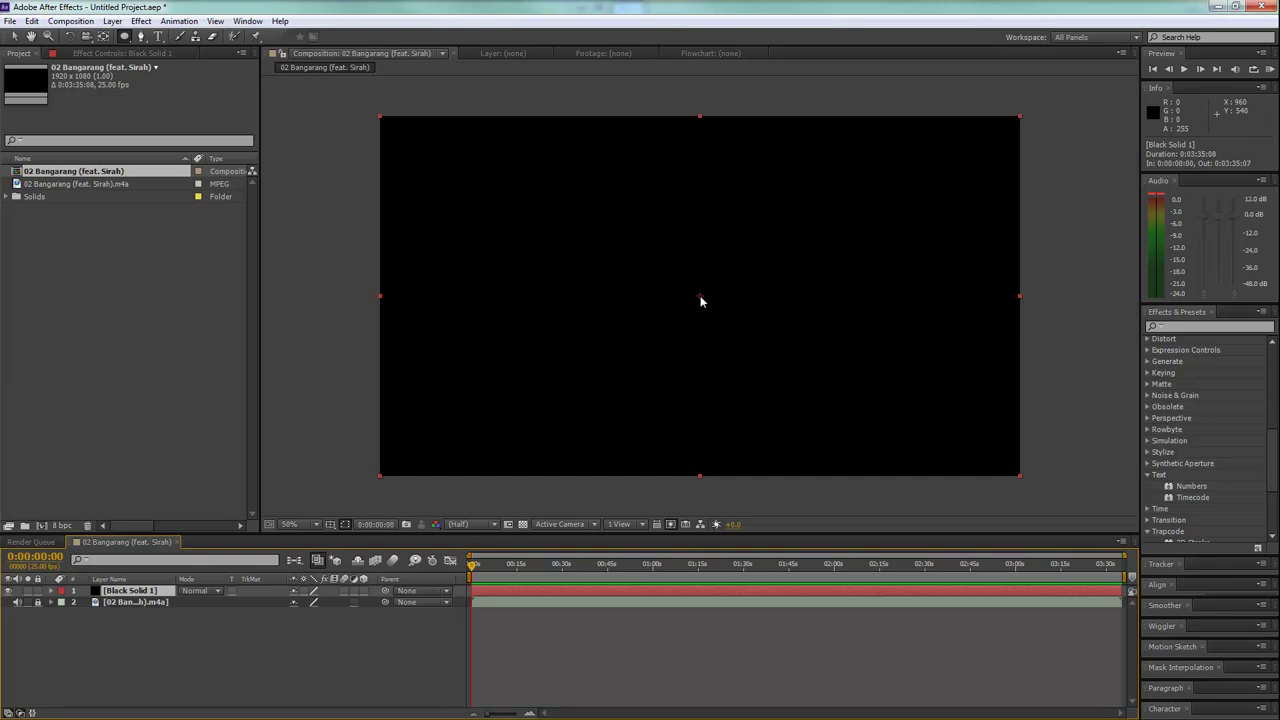
Draw a centred circle mask on the solid and select Audio Spectrum under Generate.
mouse_move(700, 296)
left_mouse_down()
mouse_move(833, 166)
mouse_move(822, 175)
left_mouse_up()
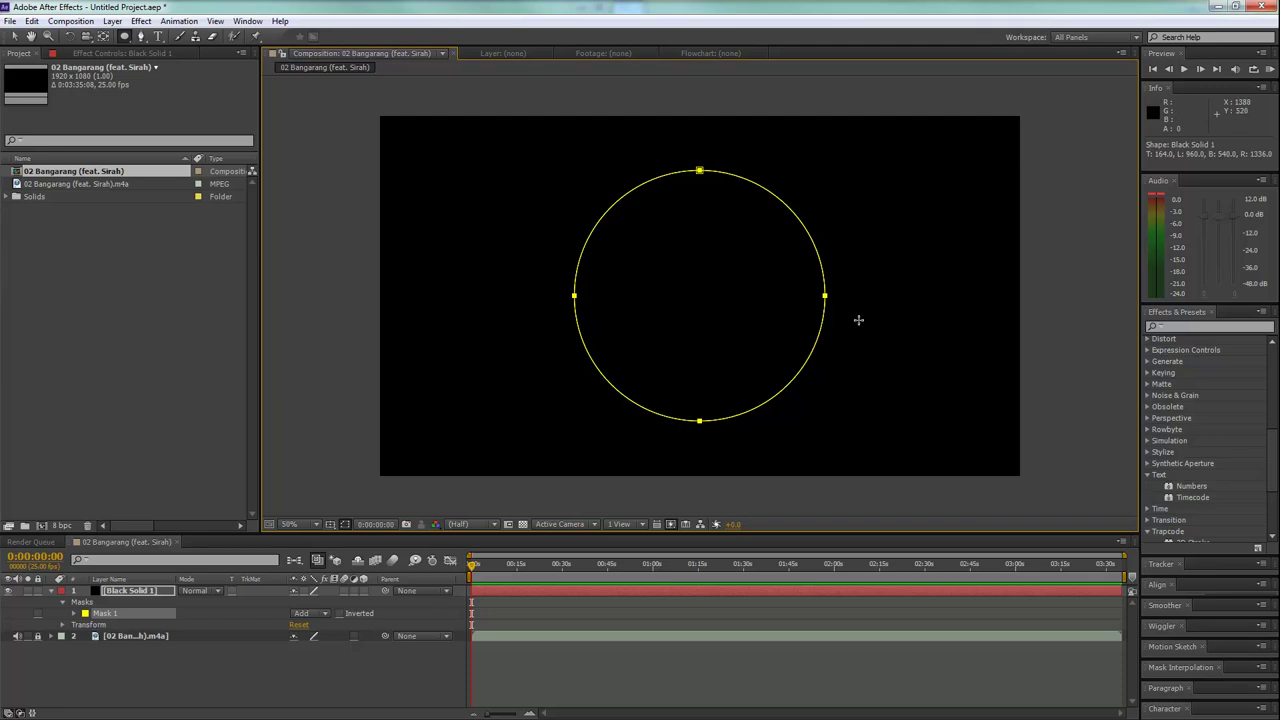
scroll(1230, 453, "up", 4)
scroll(1230, 453, "up", 3)
scroll(1230, 453, "up", 3)
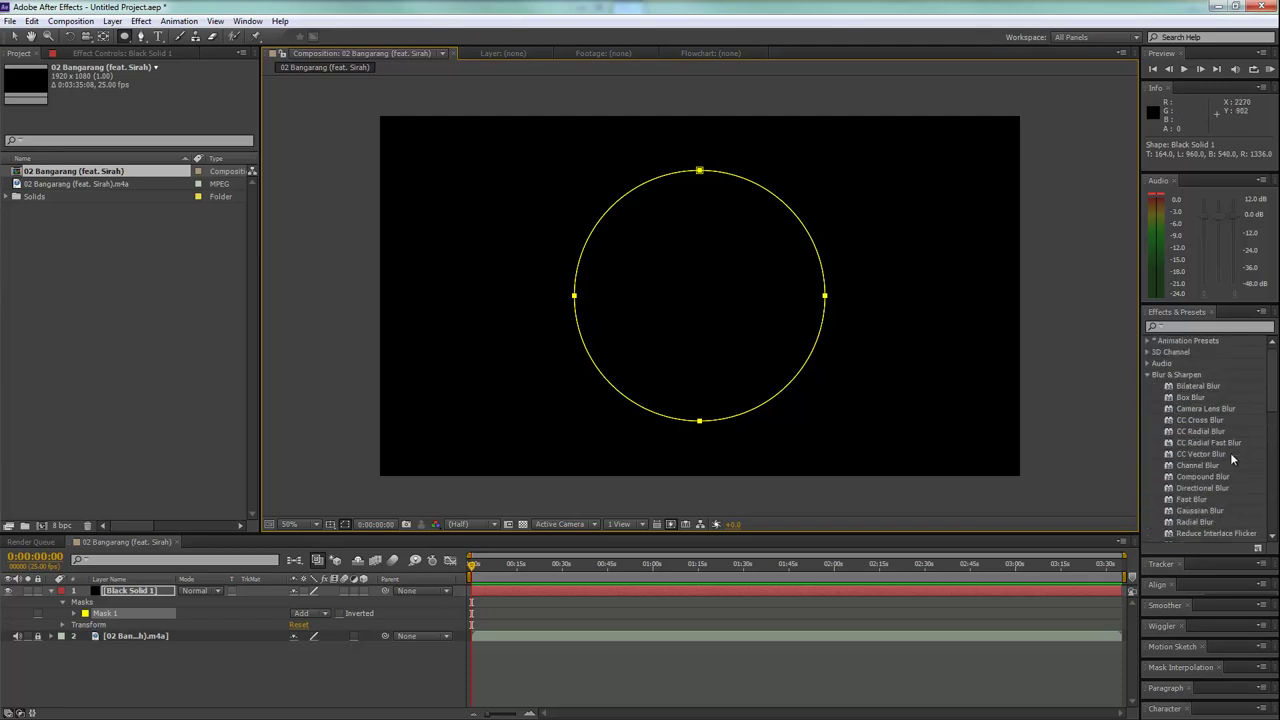
scroll(1203, 437, "down", 4)
scroll(1199, 437, "down", 1)
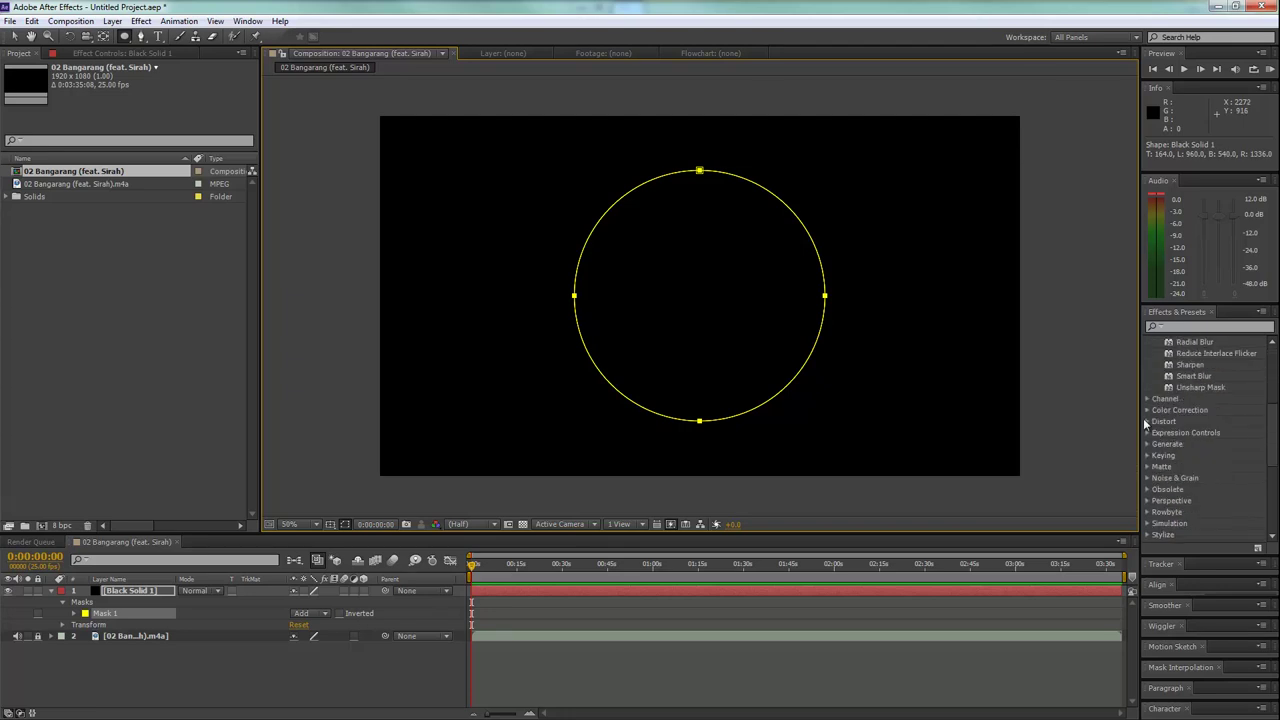
left_click(1147, 444)
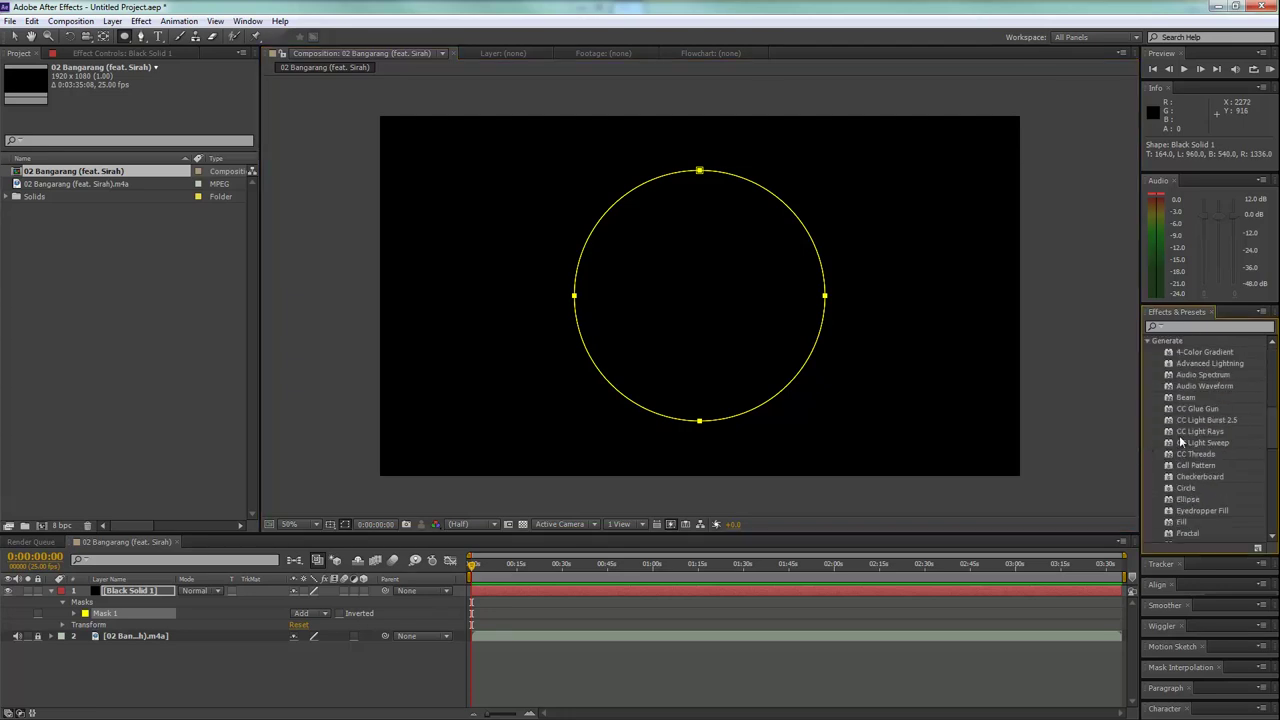
left_click(1205, 375)
Apply Audio Spectrum to the solid with Path set to Mask 1 and Audio Layer the song.
left_click_drag(1208, 381, 576, 590)
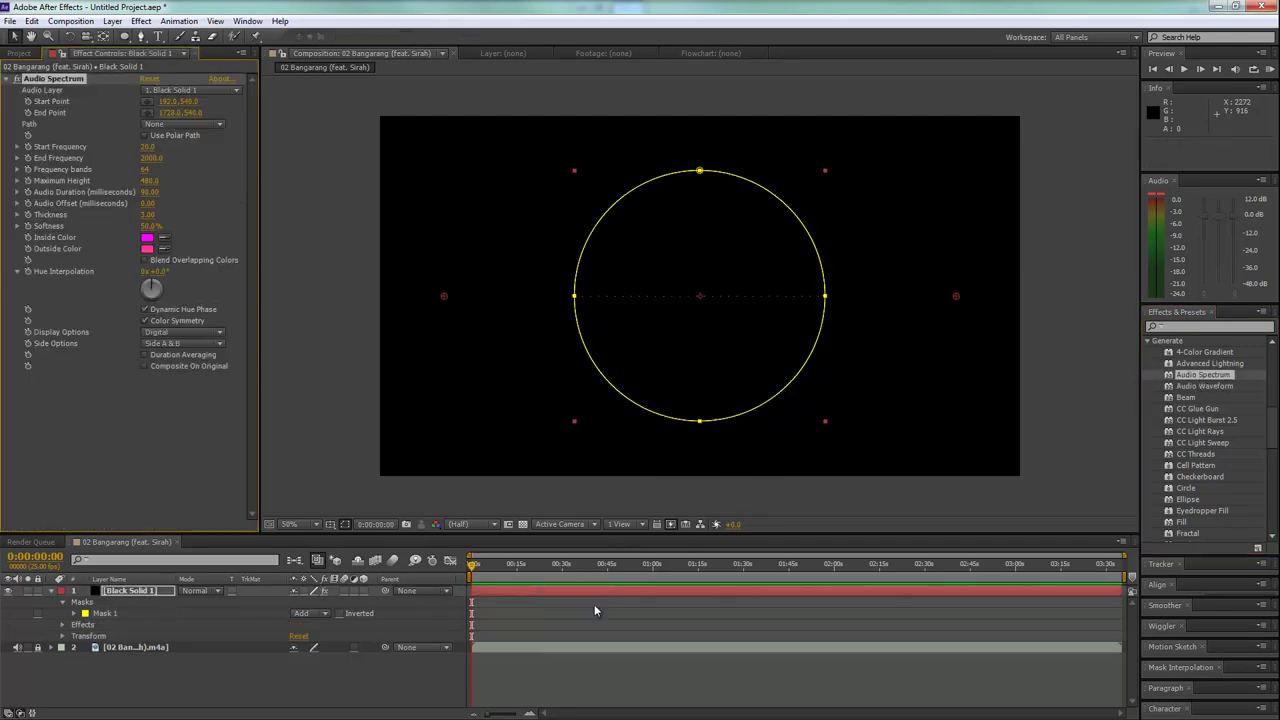
left_click(168, 125)
left_click(176, 152)
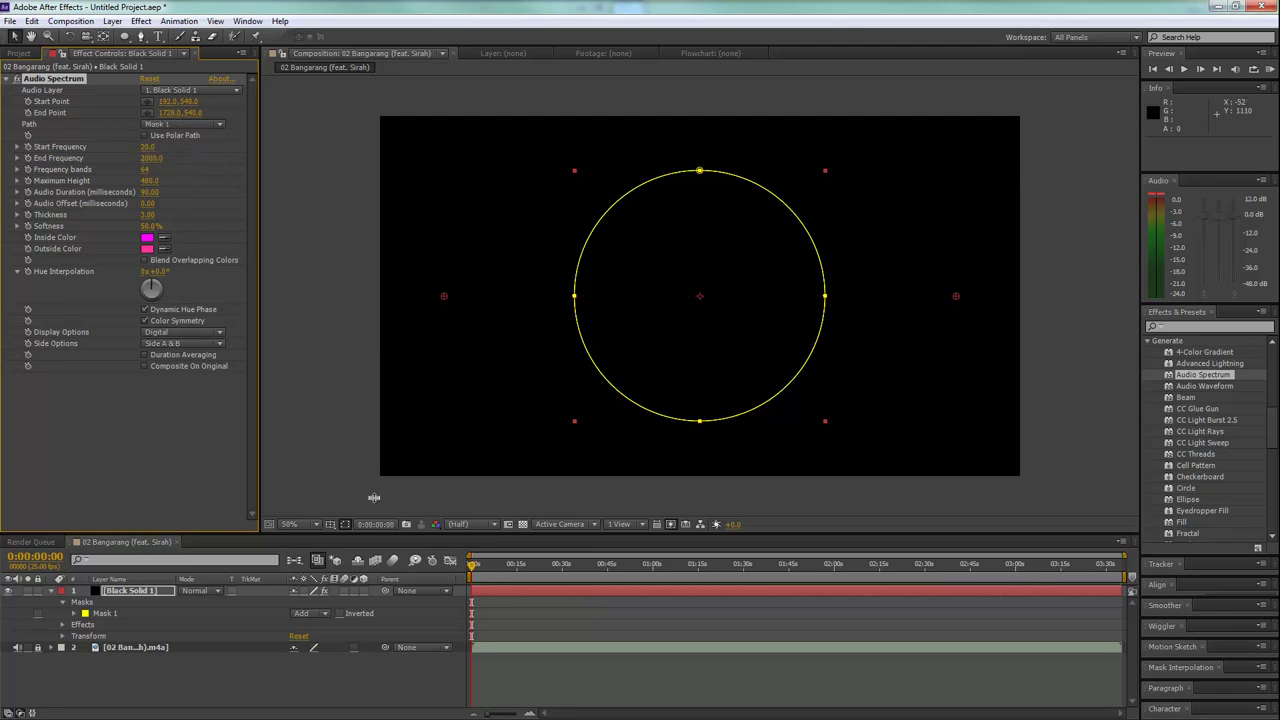
left_click(73, 614)
left_click(73, 615)
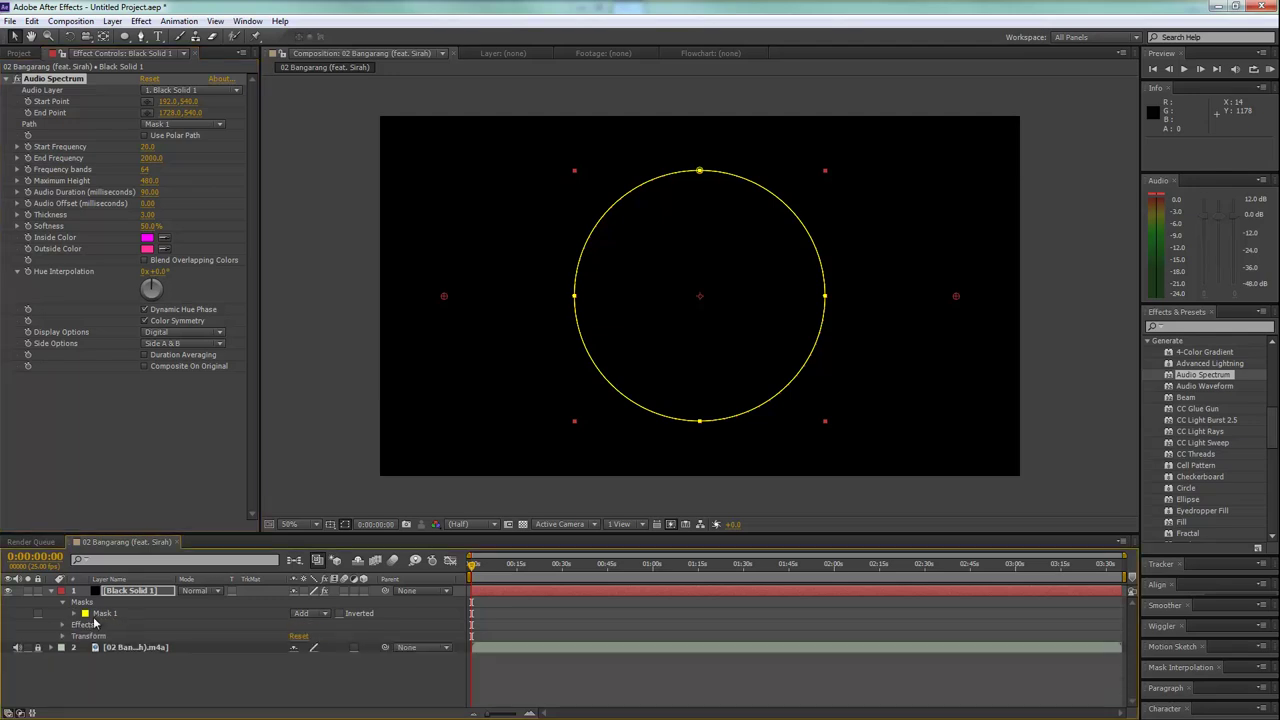
left_click(169, 92)
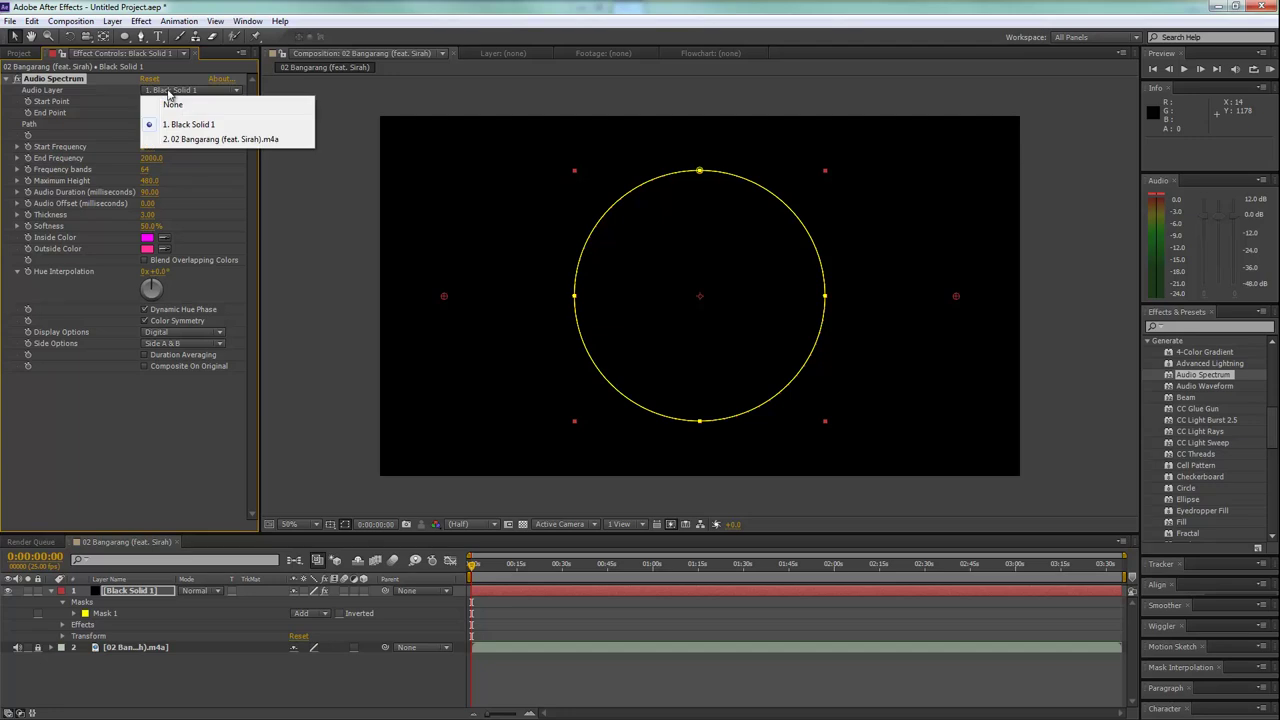
left_click(205, 140)
Set Side Options to Side A and raise Frequency bands to 355, checking bars along the timeline.
left_click_drag(473, 570, 561, 575)
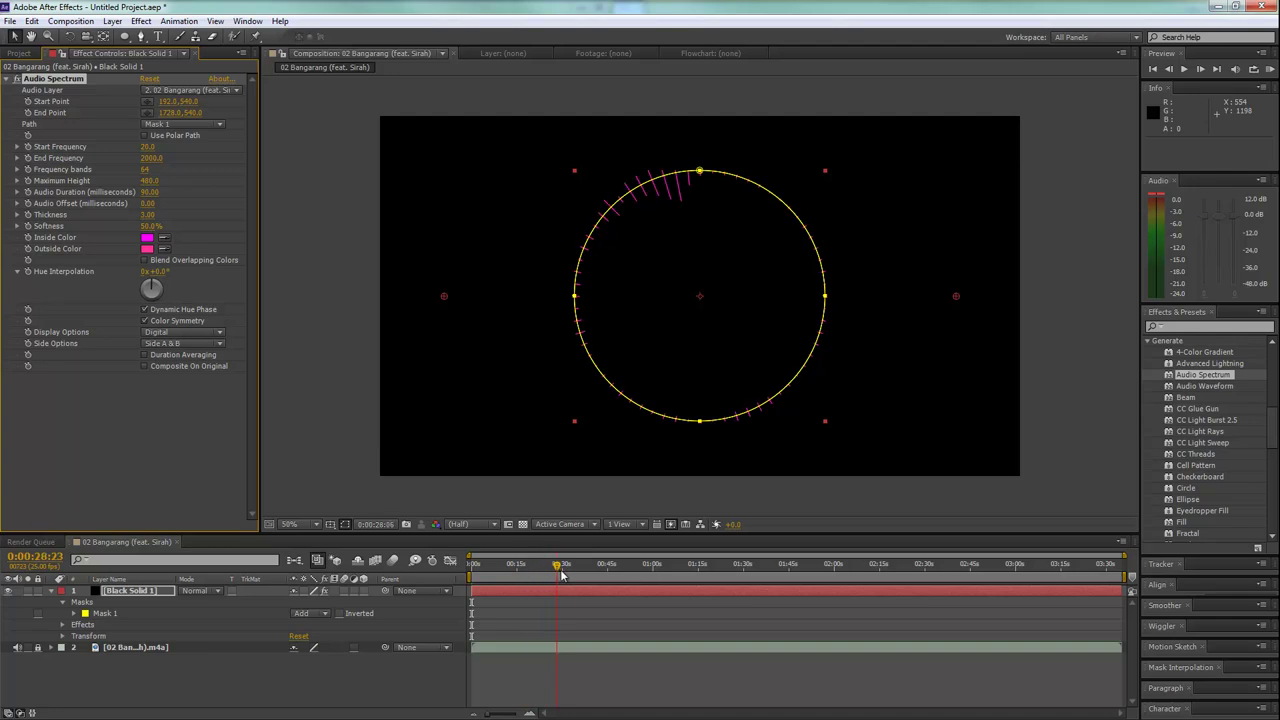
left_click_drag(561, 575, 551, 575)
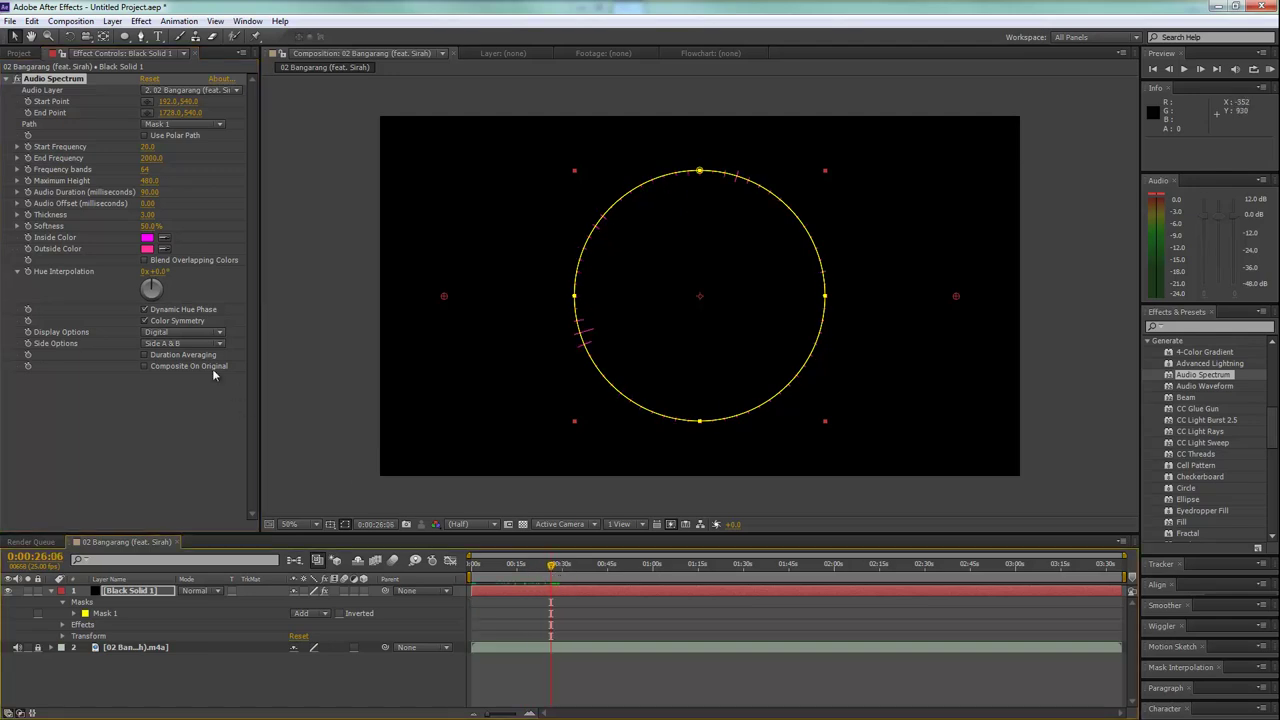
left_click(164, 347)
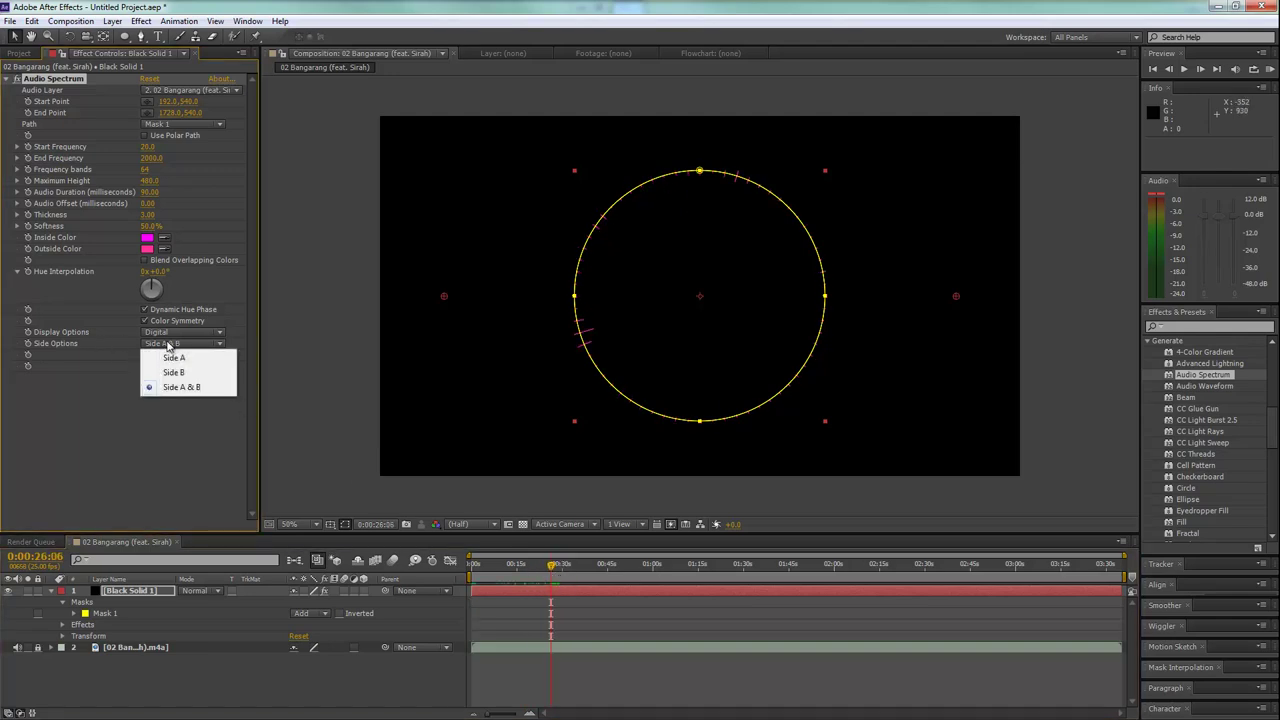
left_click(186, 355)
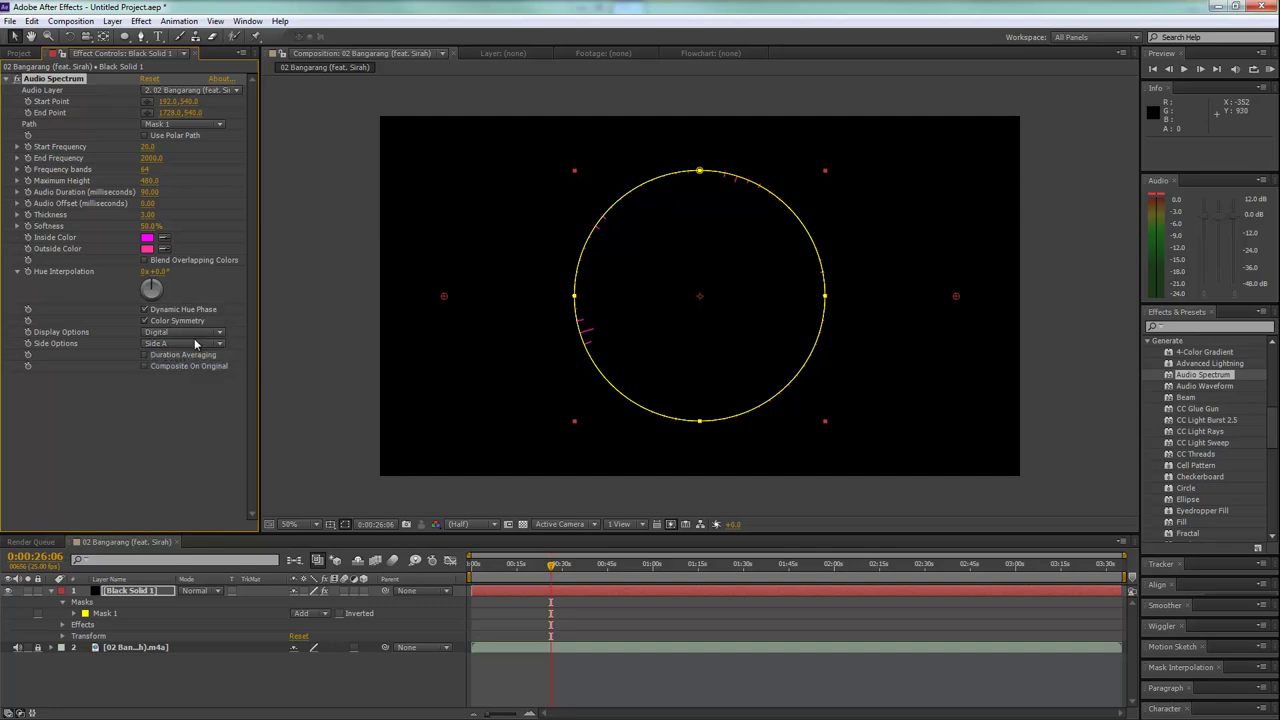
left_click_drag(513, 576, 526, 577)
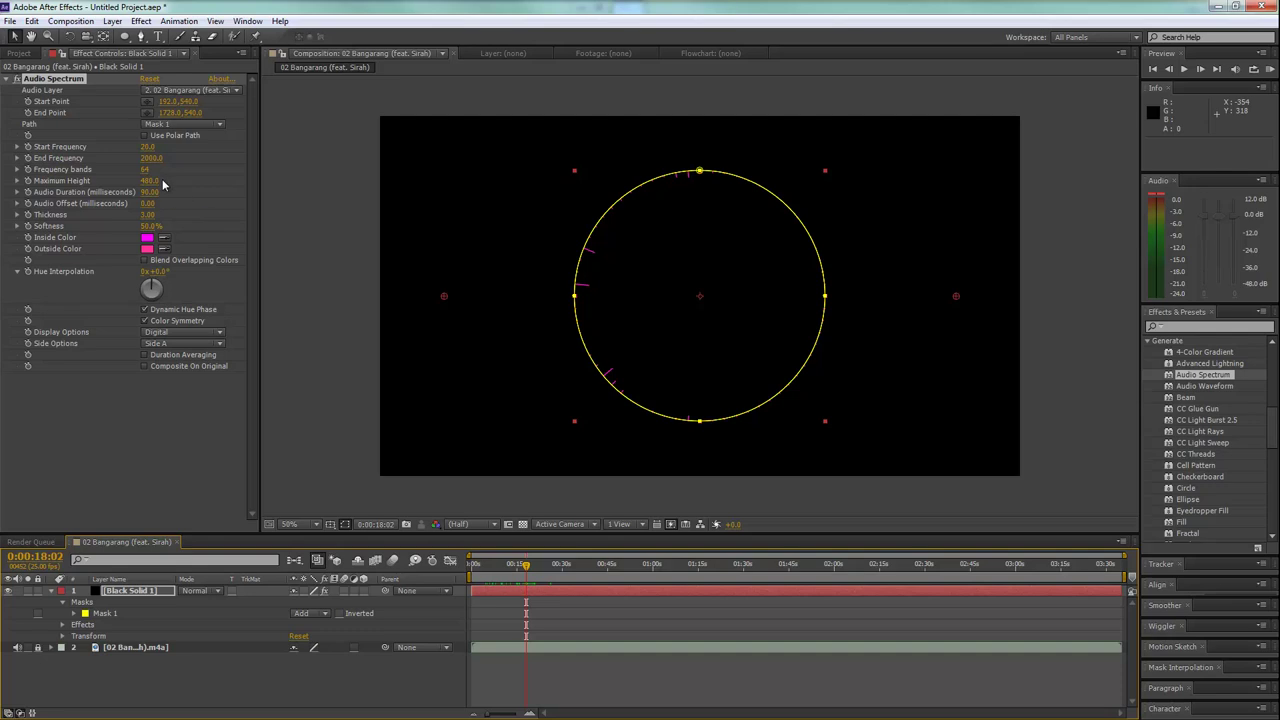
left_click_drag(145, 169, 351, 189)
mouse_move(524, 566)
left_mouse_down()
mouse_move(444, 580)
mouse_move(663, 586)
left_mouse_up()
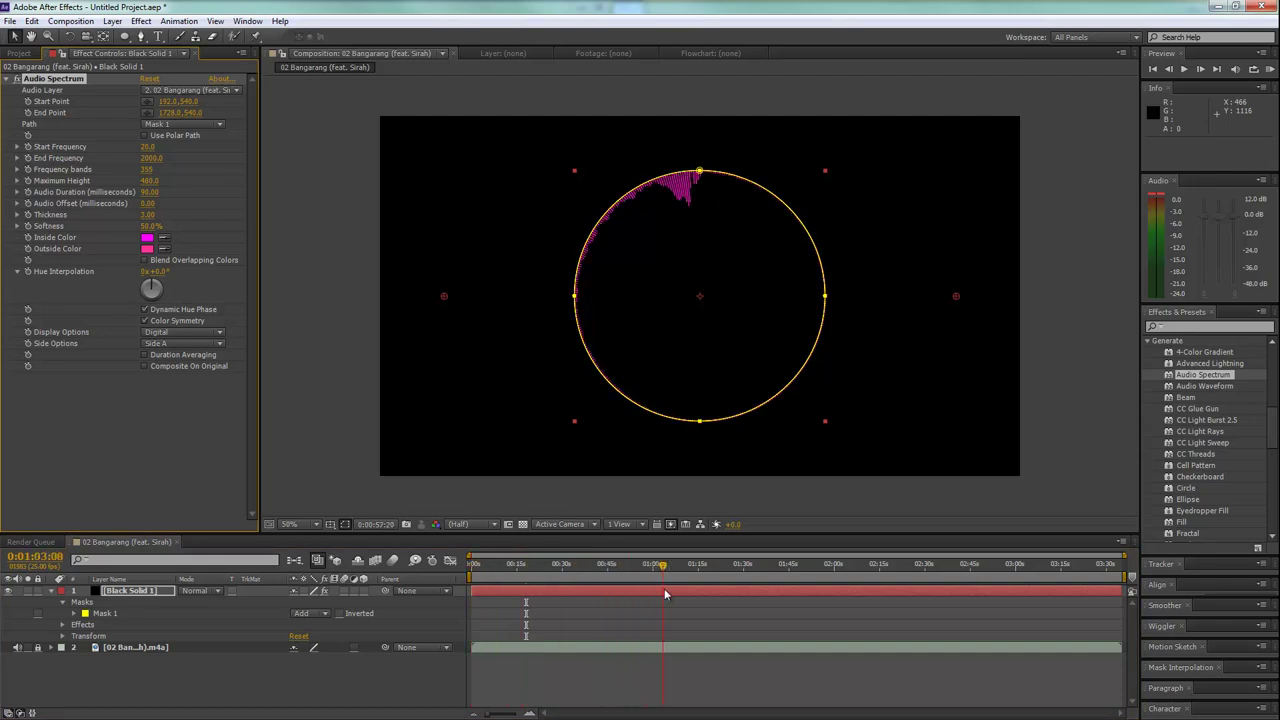
left_click(634, 592)
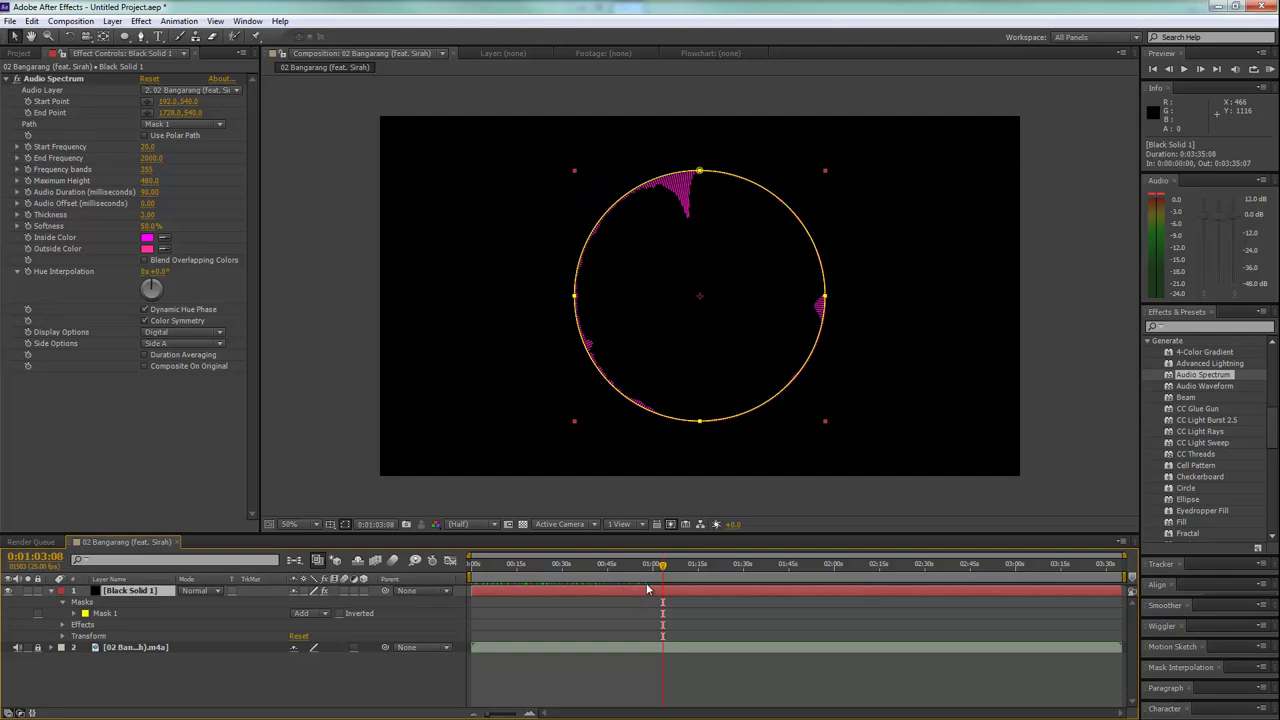
key("ctrl+d")
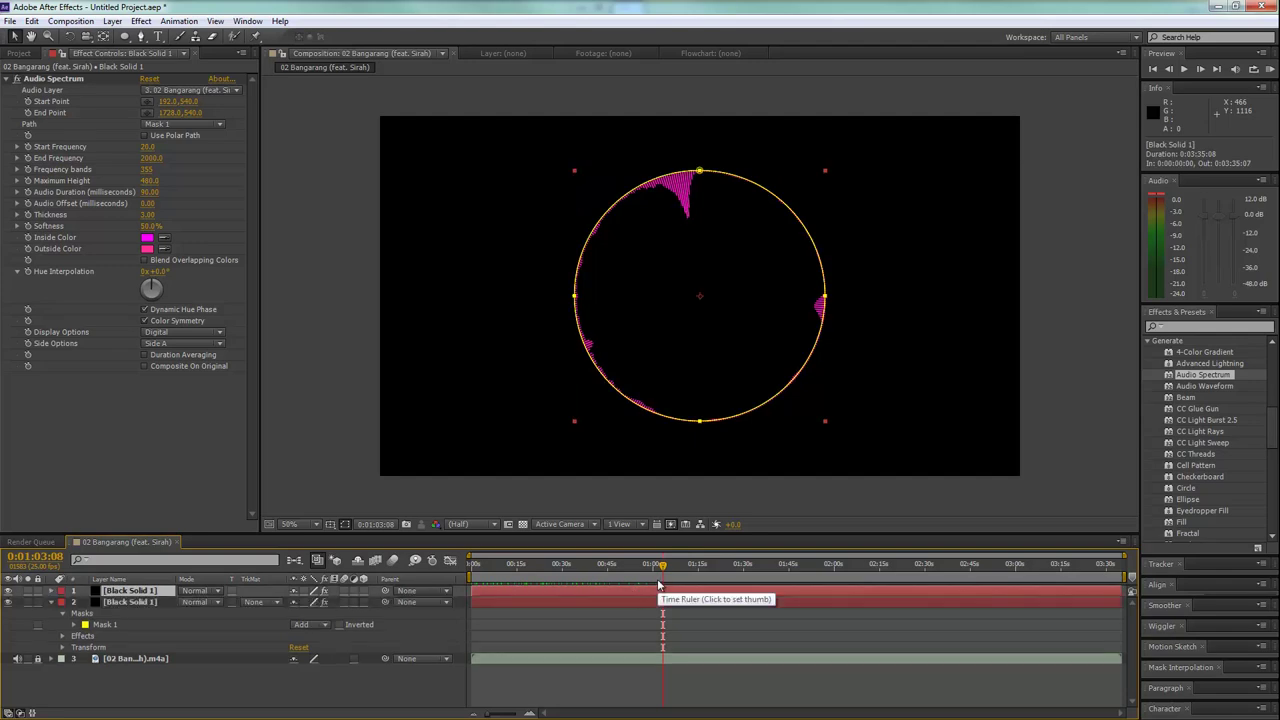
key("Delete")
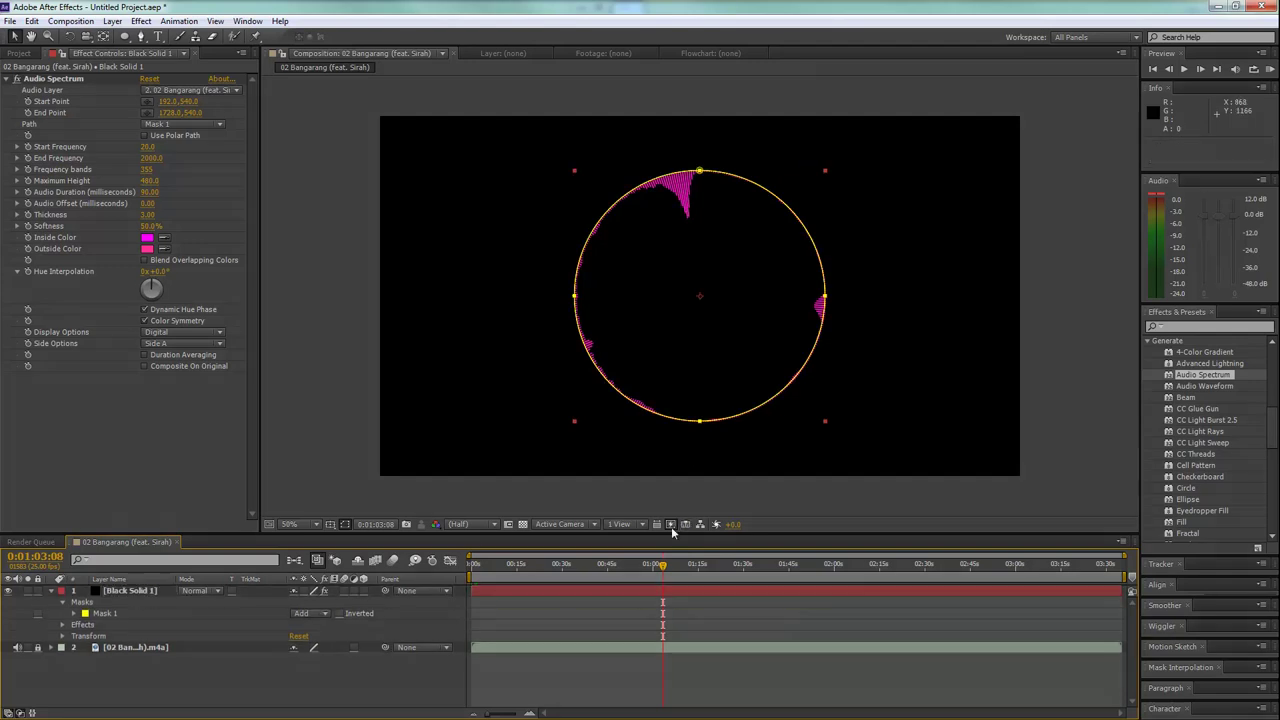
Change the spectrum's inside and outside colours to blue, the outside to 00BAFF.
left_click(601, 592)
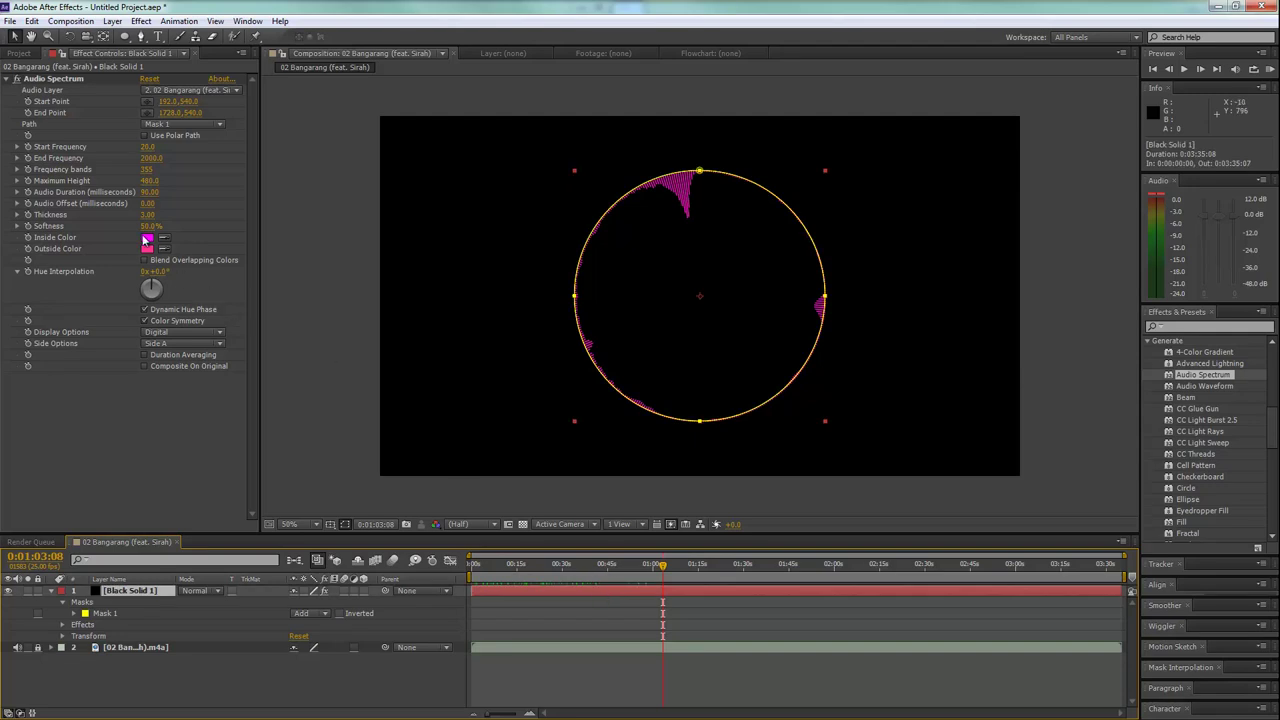
left_click(147, 238)
left_click(666, 360)
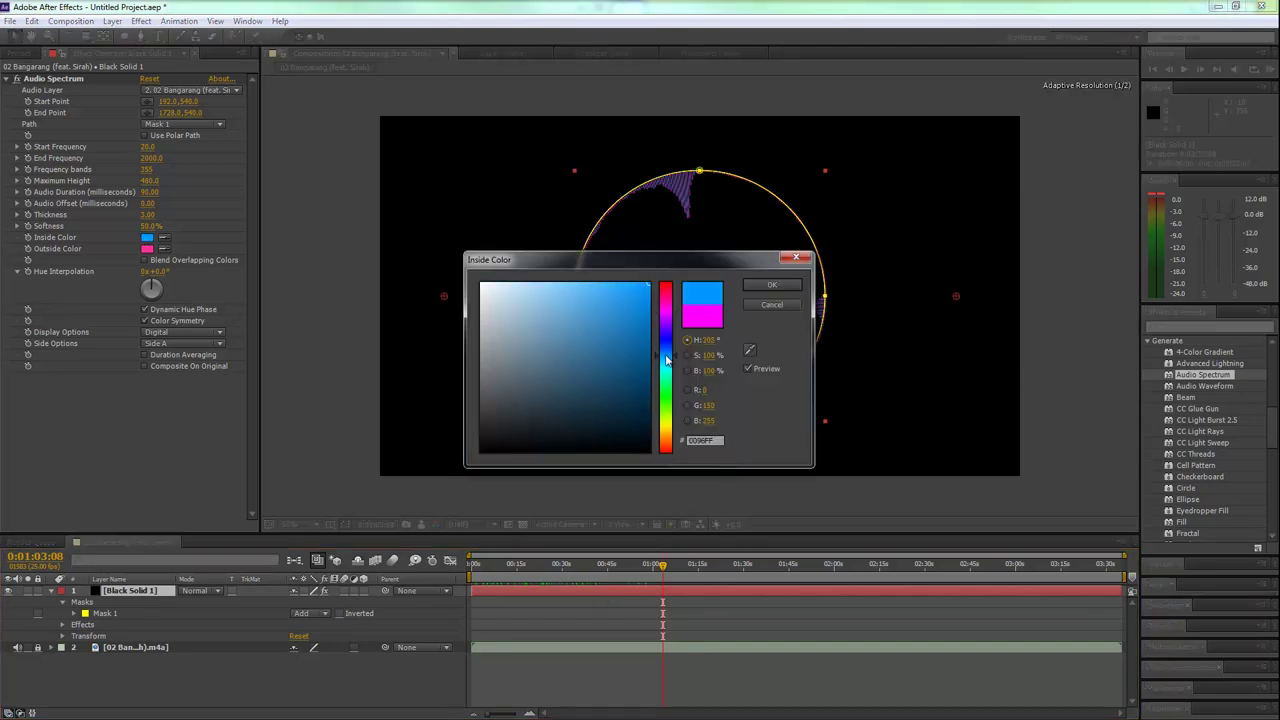
left_click(772, 285)
left_click(147, 249)
left_click(665, 358)
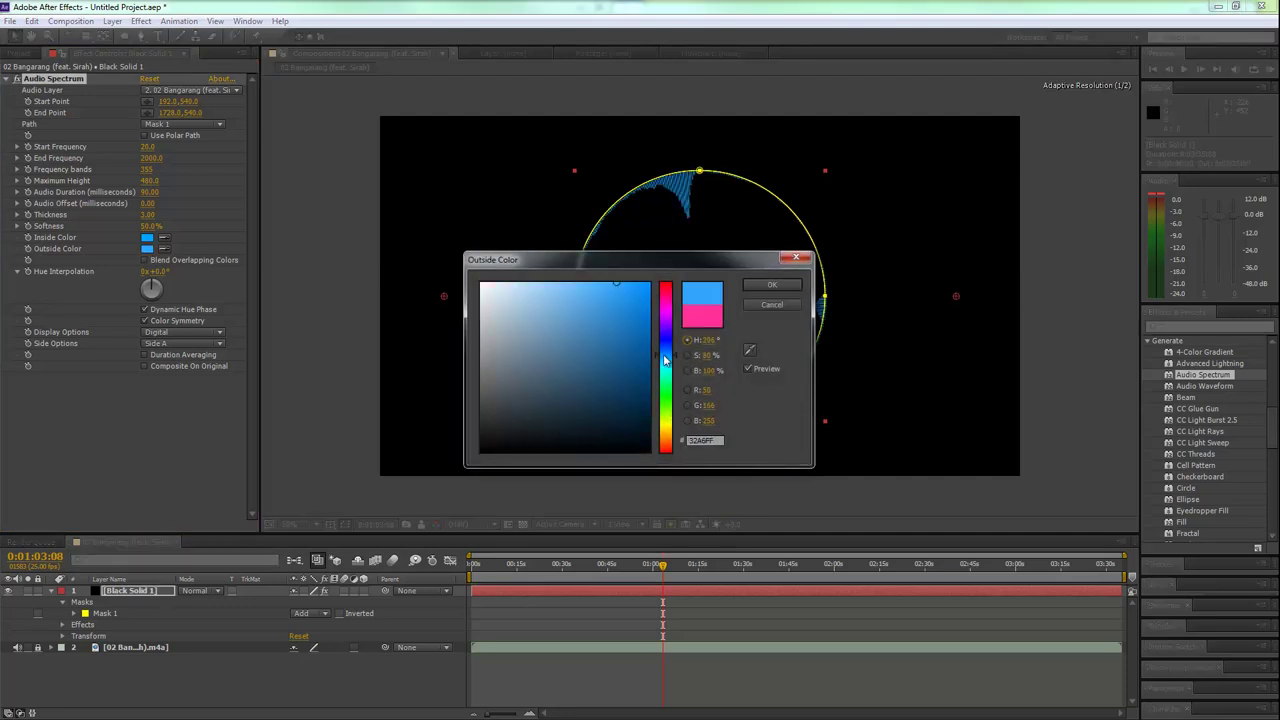
left_click_drag(625, 292, 651, 283)
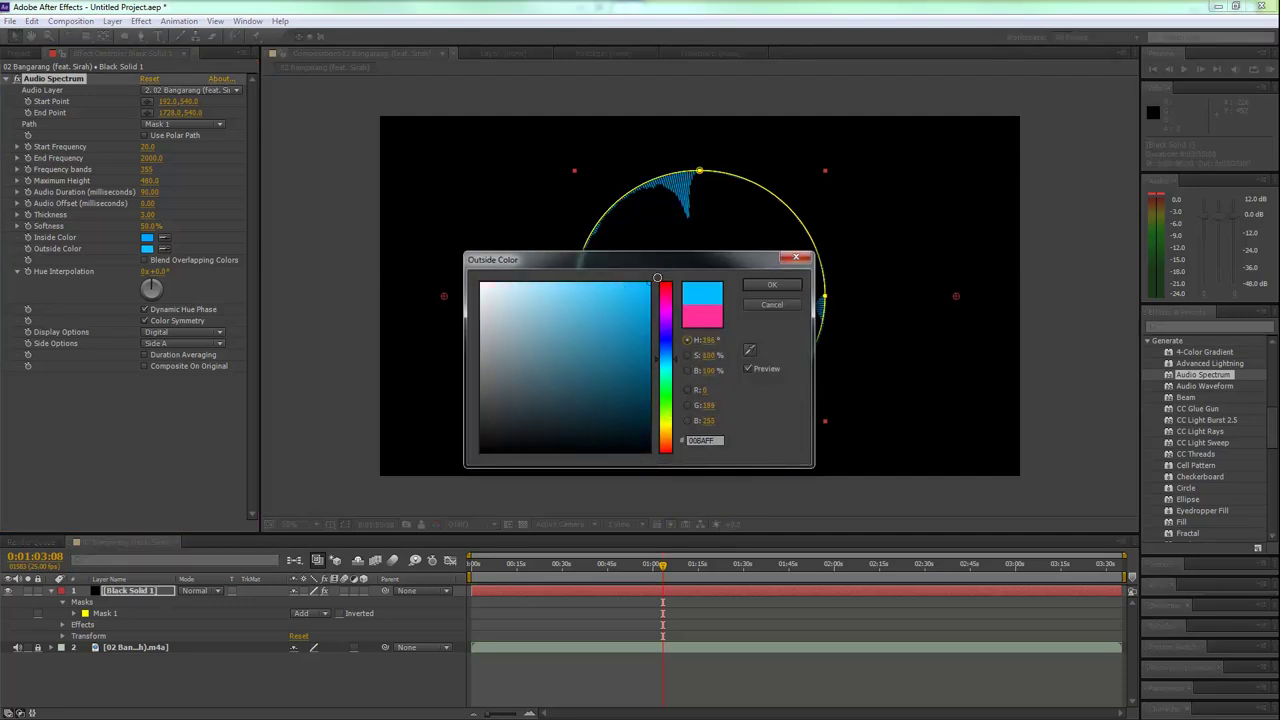
left_click(772, 286)
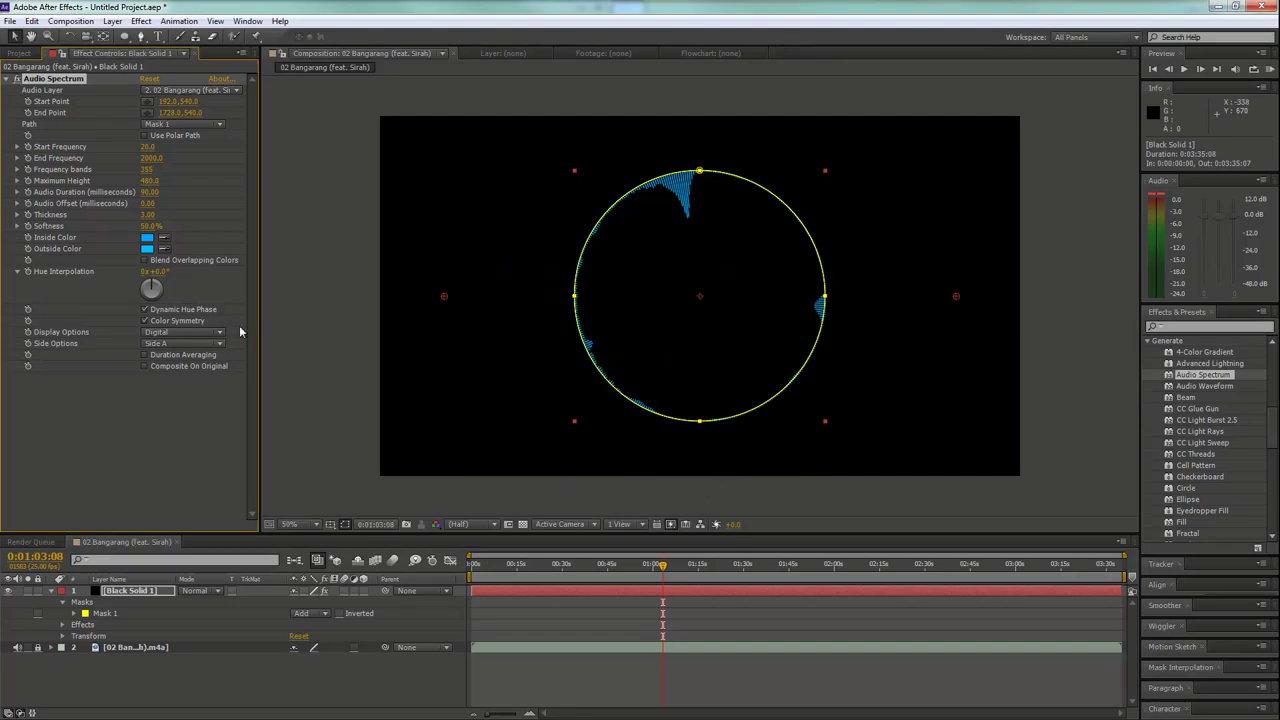
Set the spectrum thickness to 2.00 and change frequency bands to 288.
left_click(150, 215)
key("Return")
key("slash")
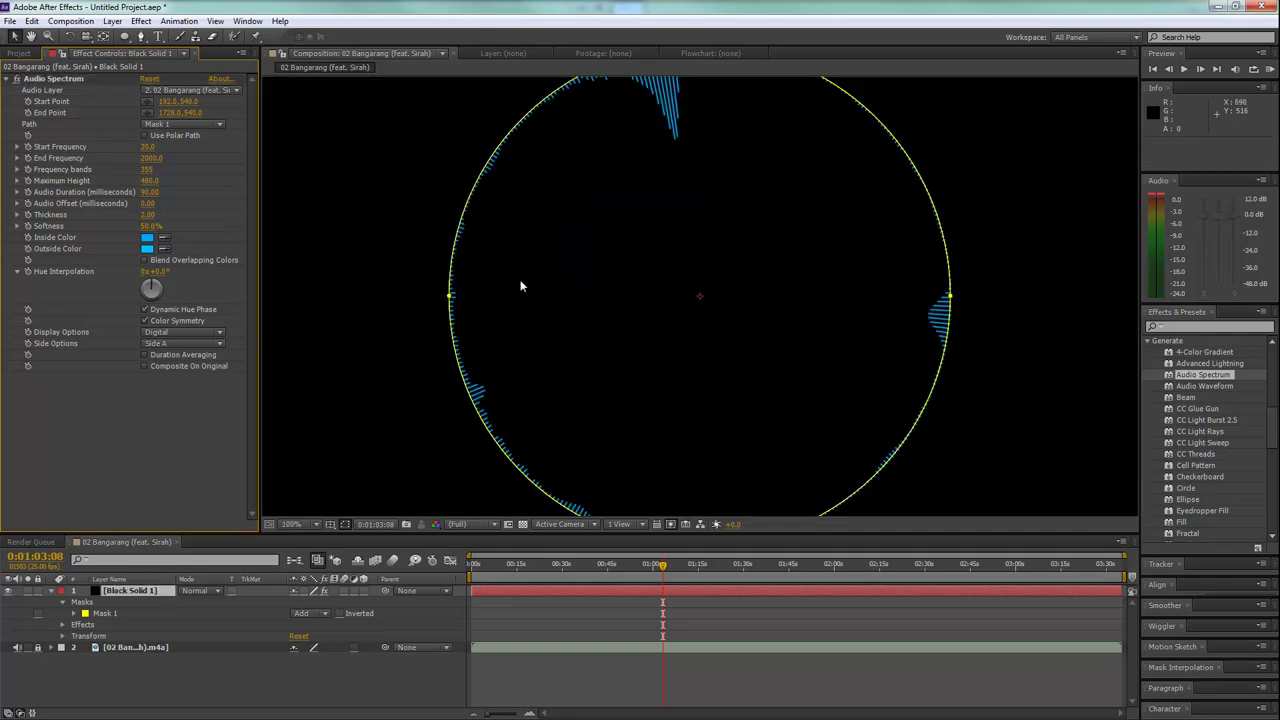
key("comma")
key("period")
key("comma")
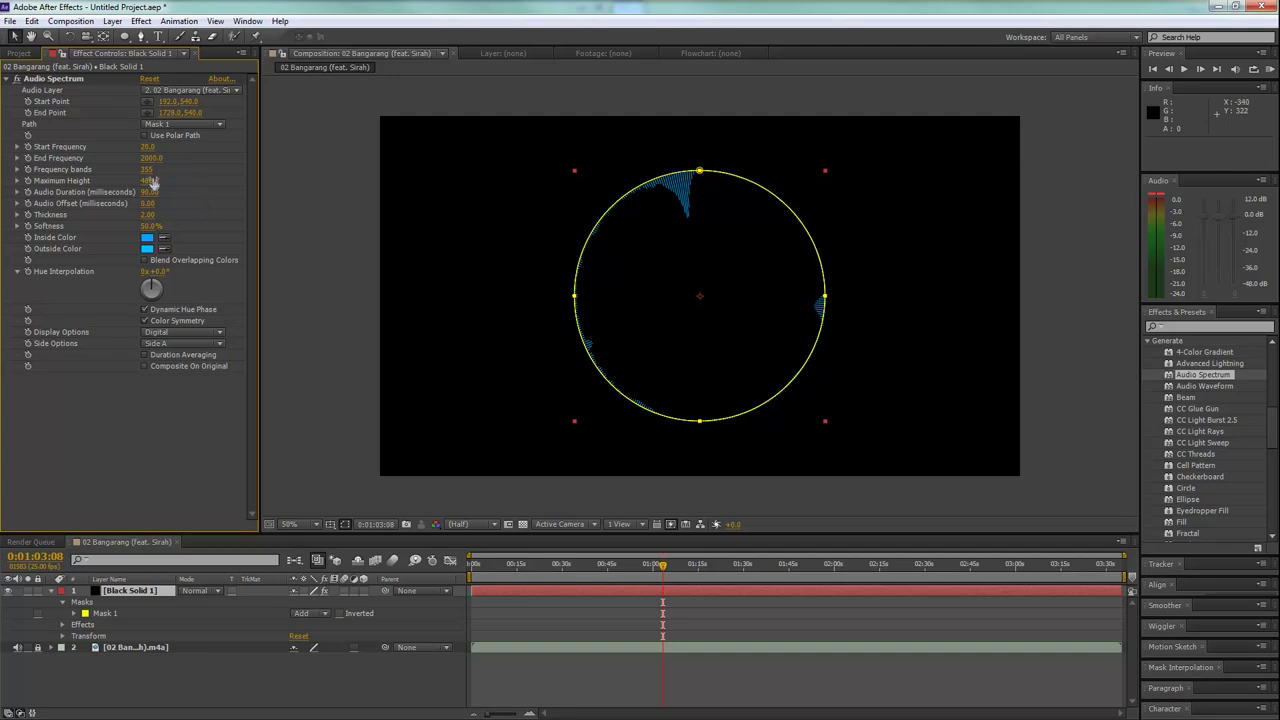
left_click_drag(147, 169, 110, 170)
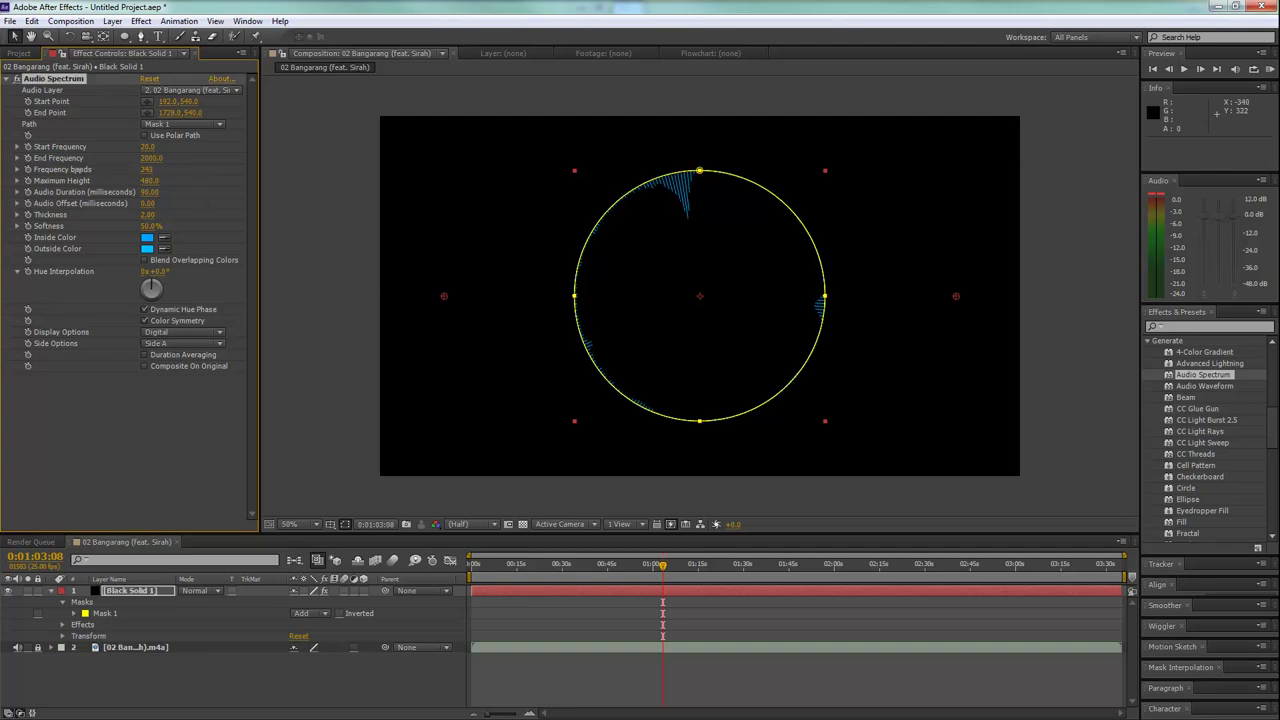
left_click(168, 428)
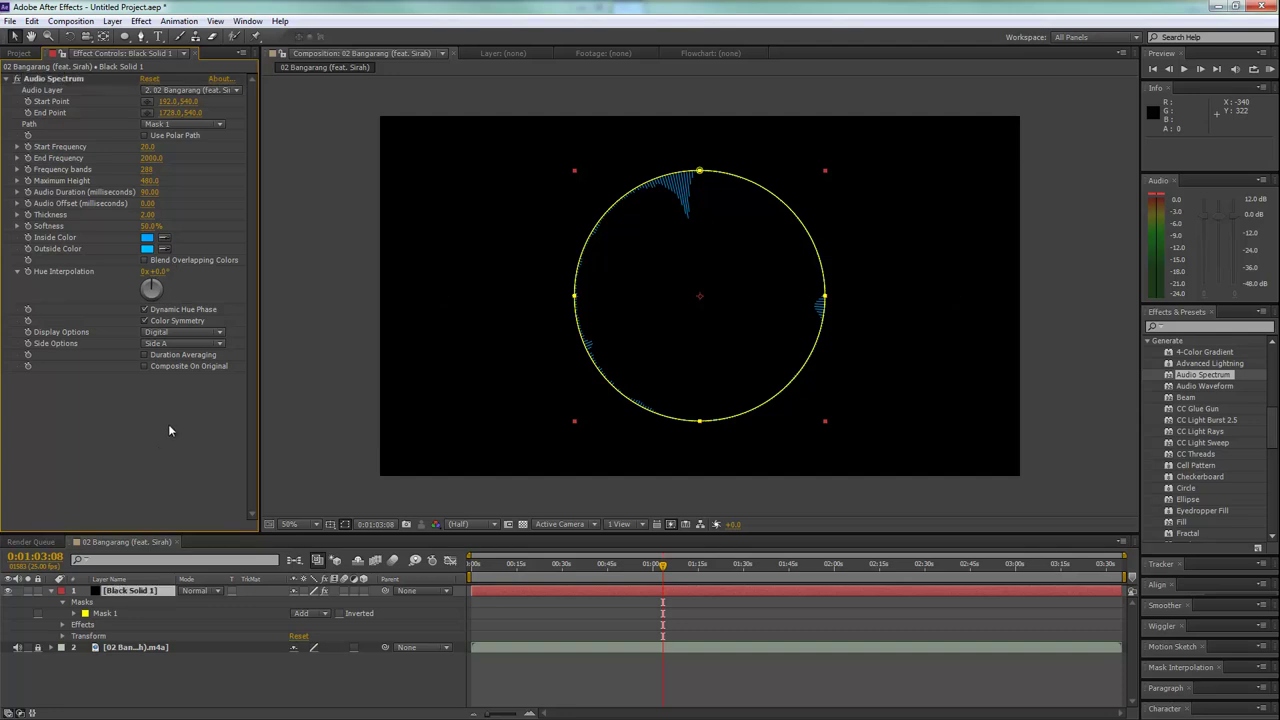
left_click(565, 592)
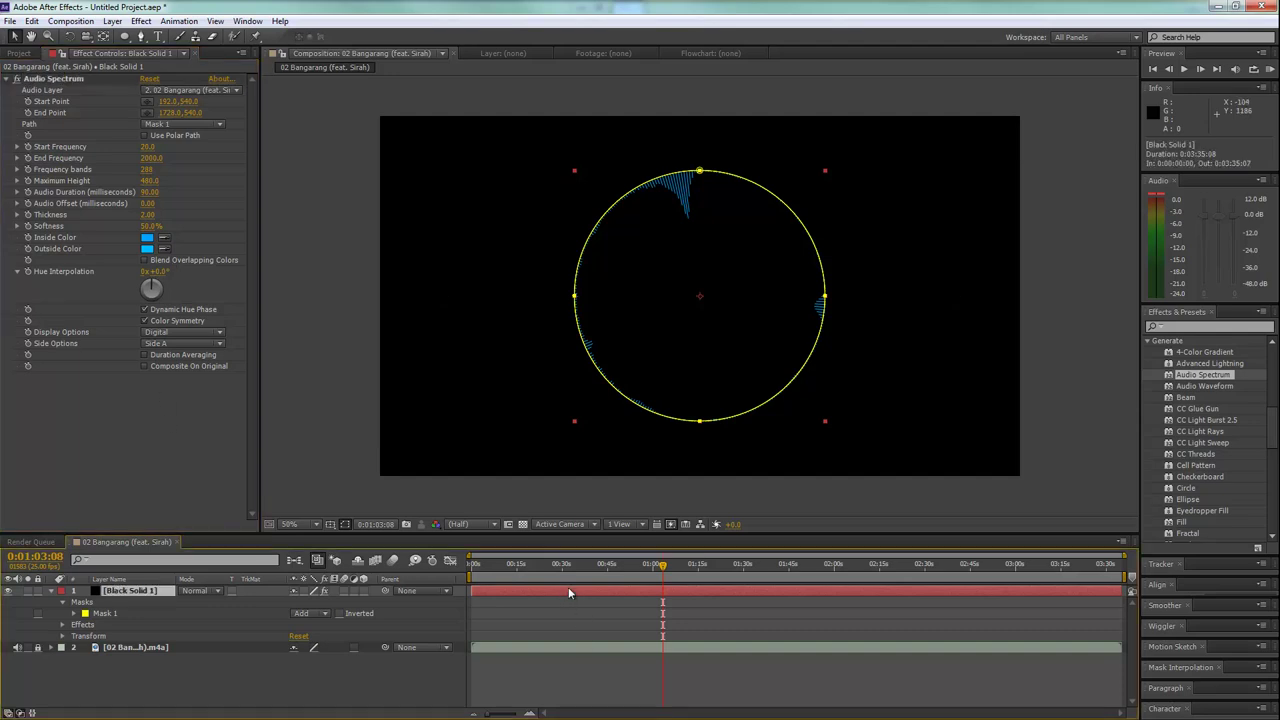
Duplicate the black solid and scale its circle mask up slightly.
key("ctrl+d")
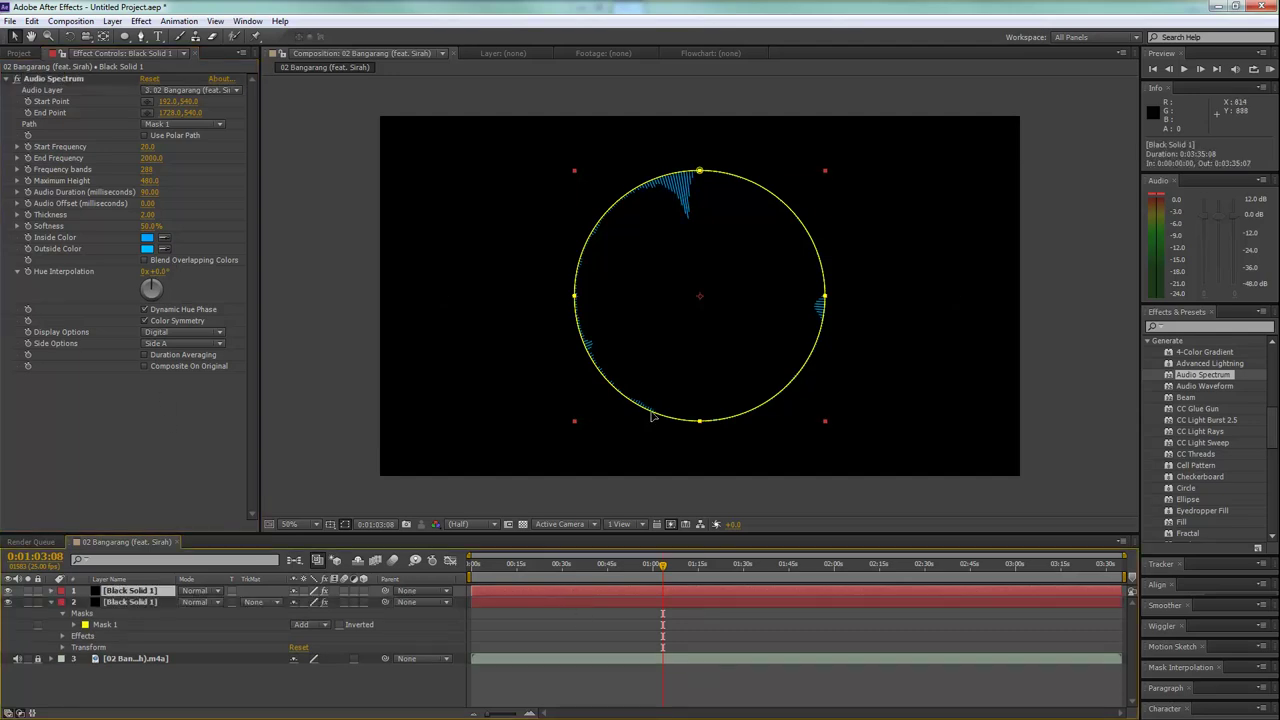
double_click(700, 421)
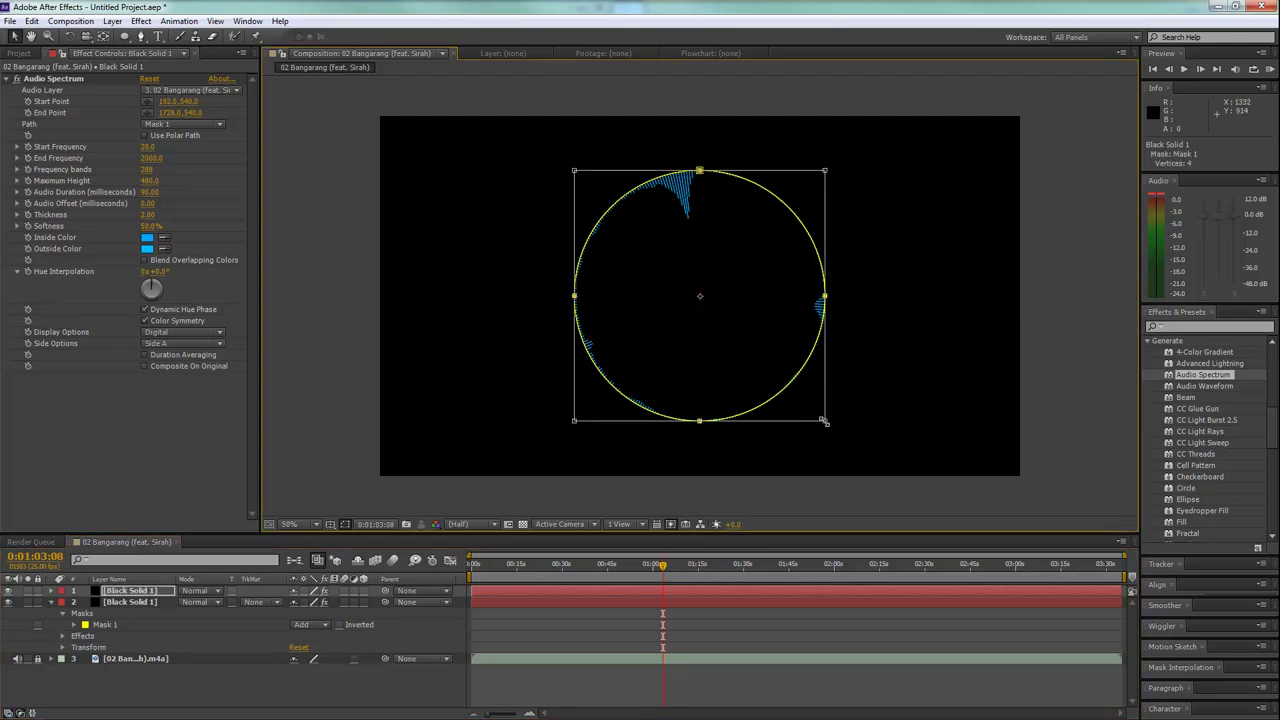
left_click_drag(825, 422, 840, 436)
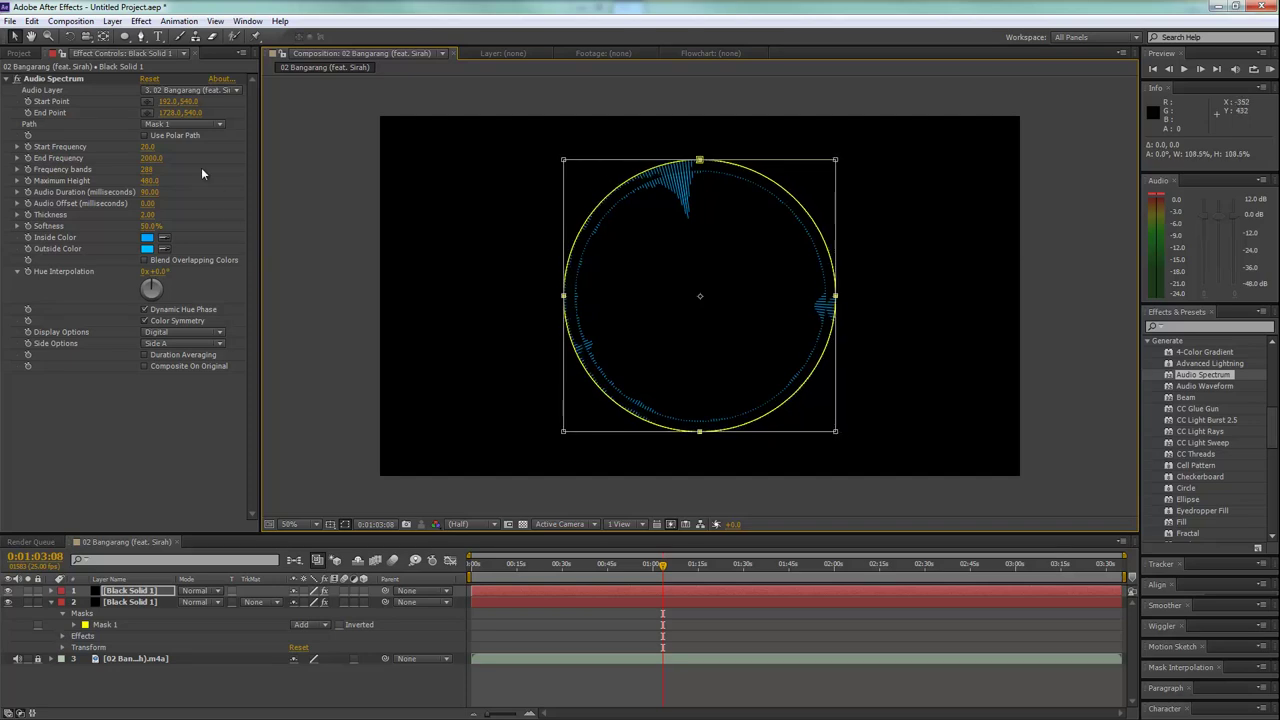
Draw the duplicate's spectrum bars on Side B, scrubbing to about 38 seconds to check.
left_click(174, 343)
left_click(173, 372)
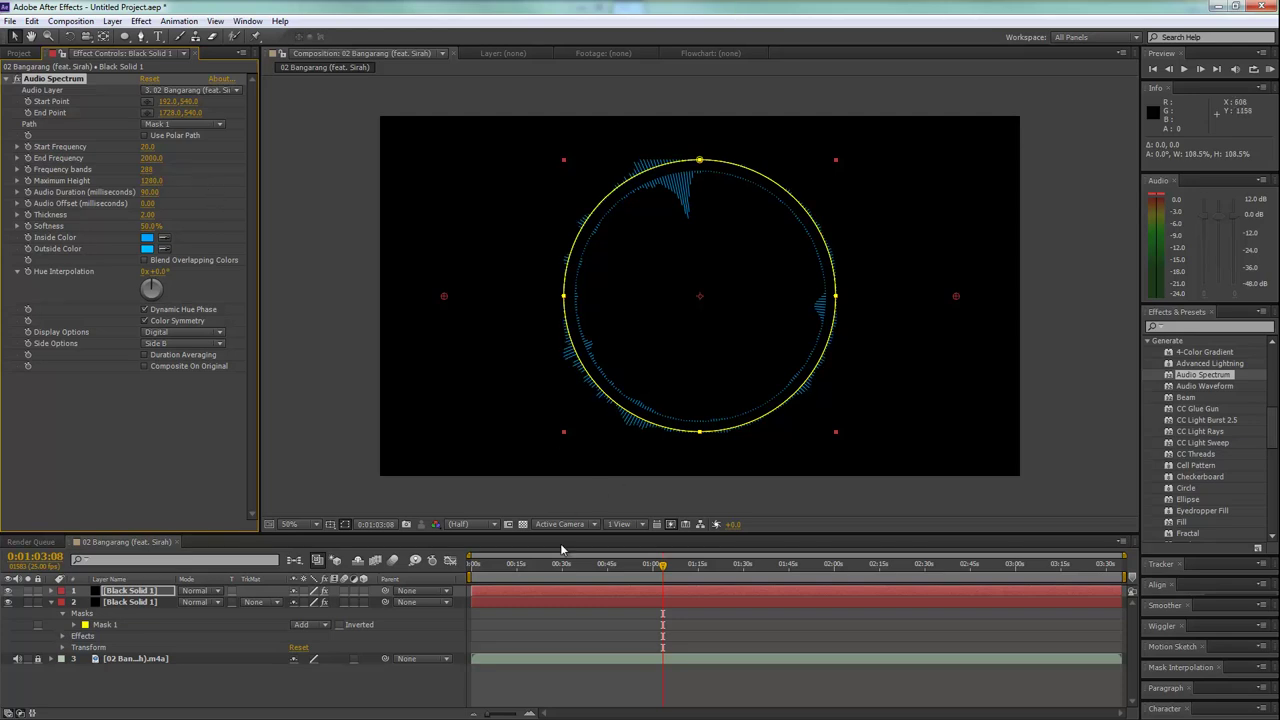
left_click_drag(517, 572, 533, 570)
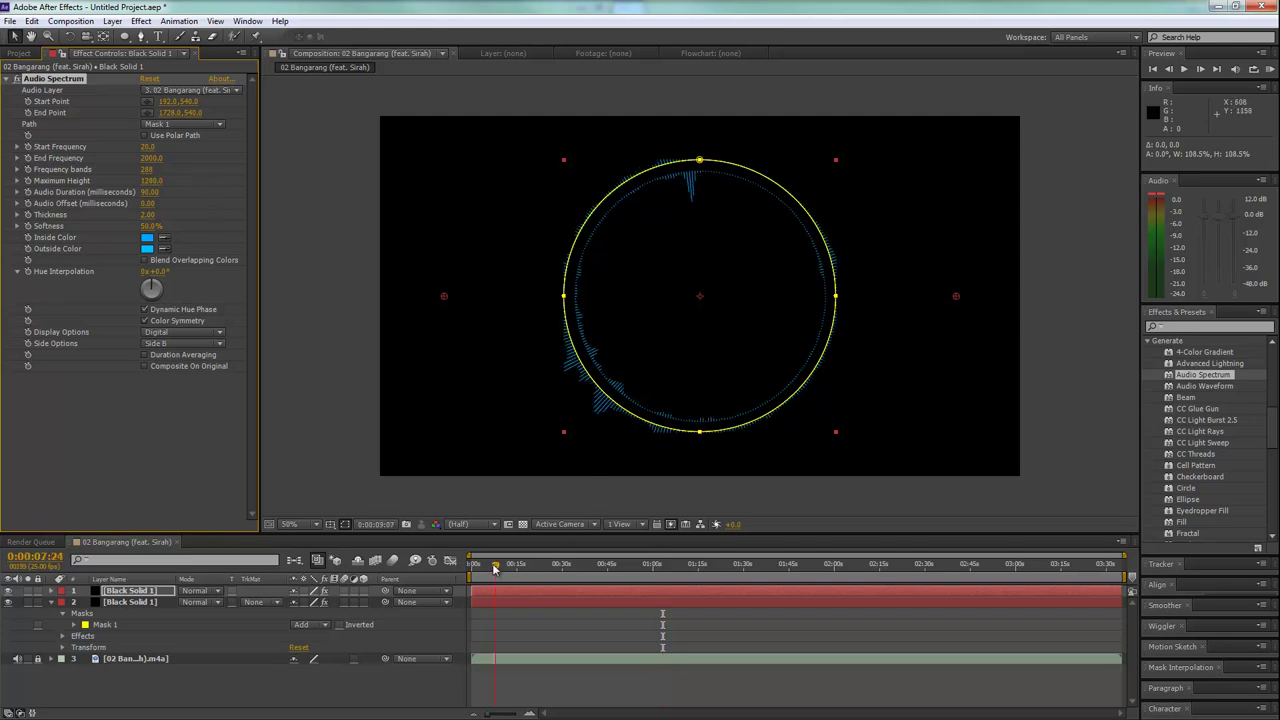
left_click(595, 641)
mouse_move(512, 567)
left_mouse_down()
mouse_move(611, 575)
mouse_move(587, 575)
left_mouse_up()
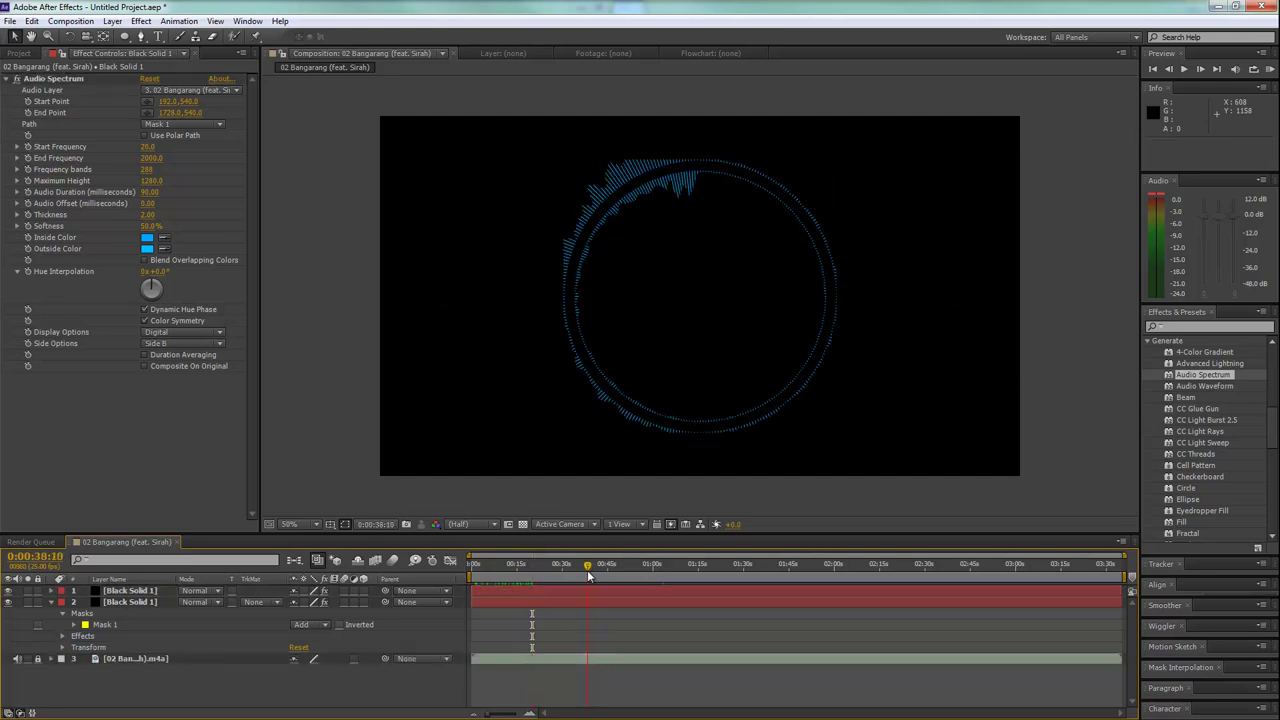
left_click(586, 590)
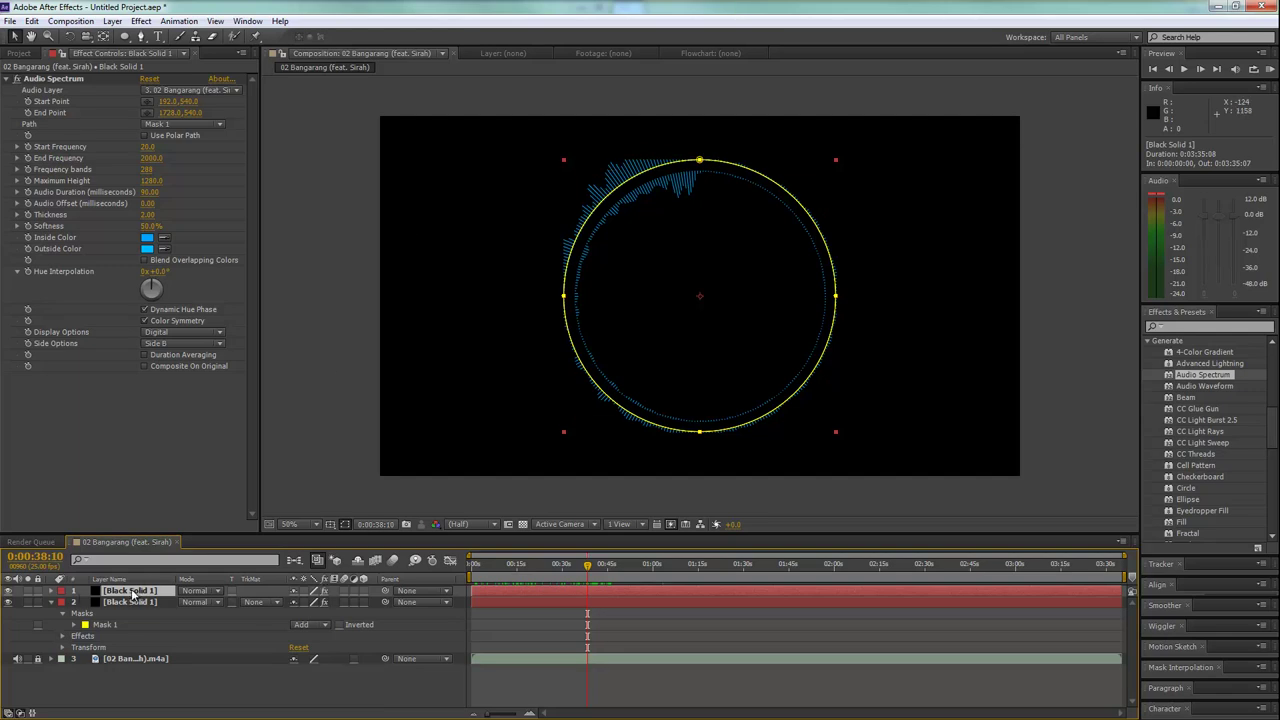
Set Mask 1 mode to None on both black solids and collapse their properties.
key("m")
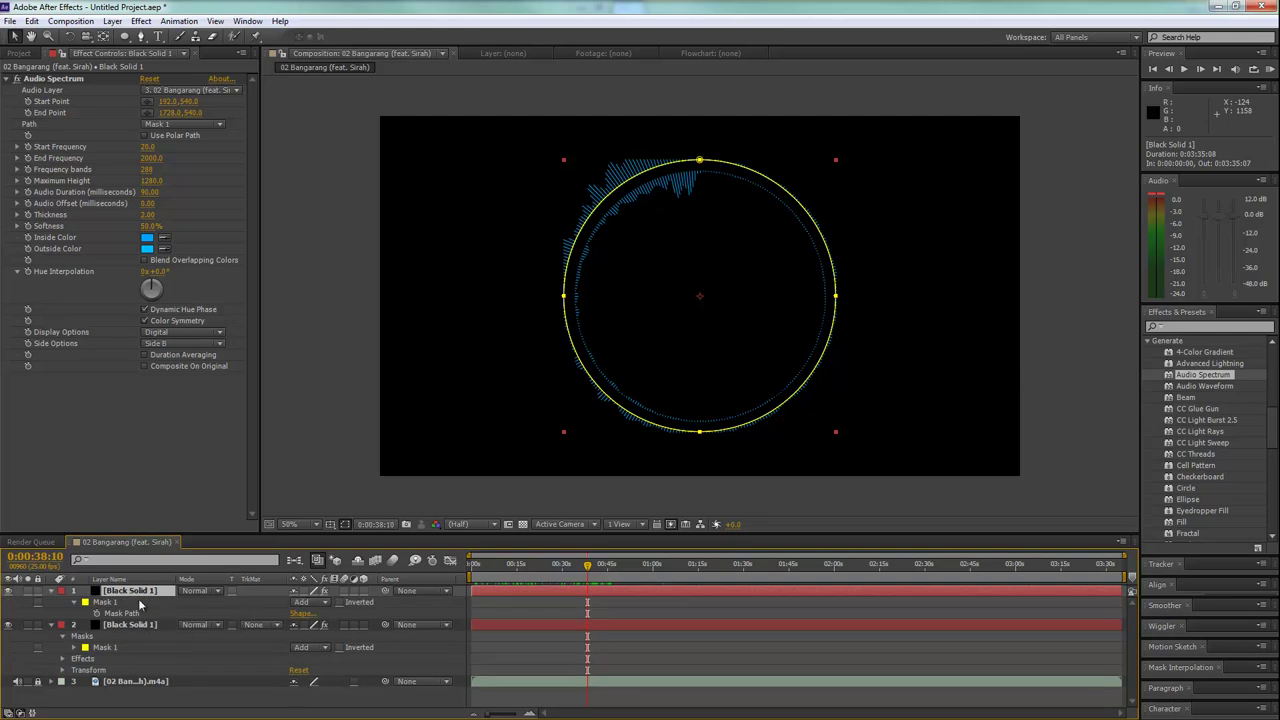
left_click(297, 599)
left_click(320, 614)
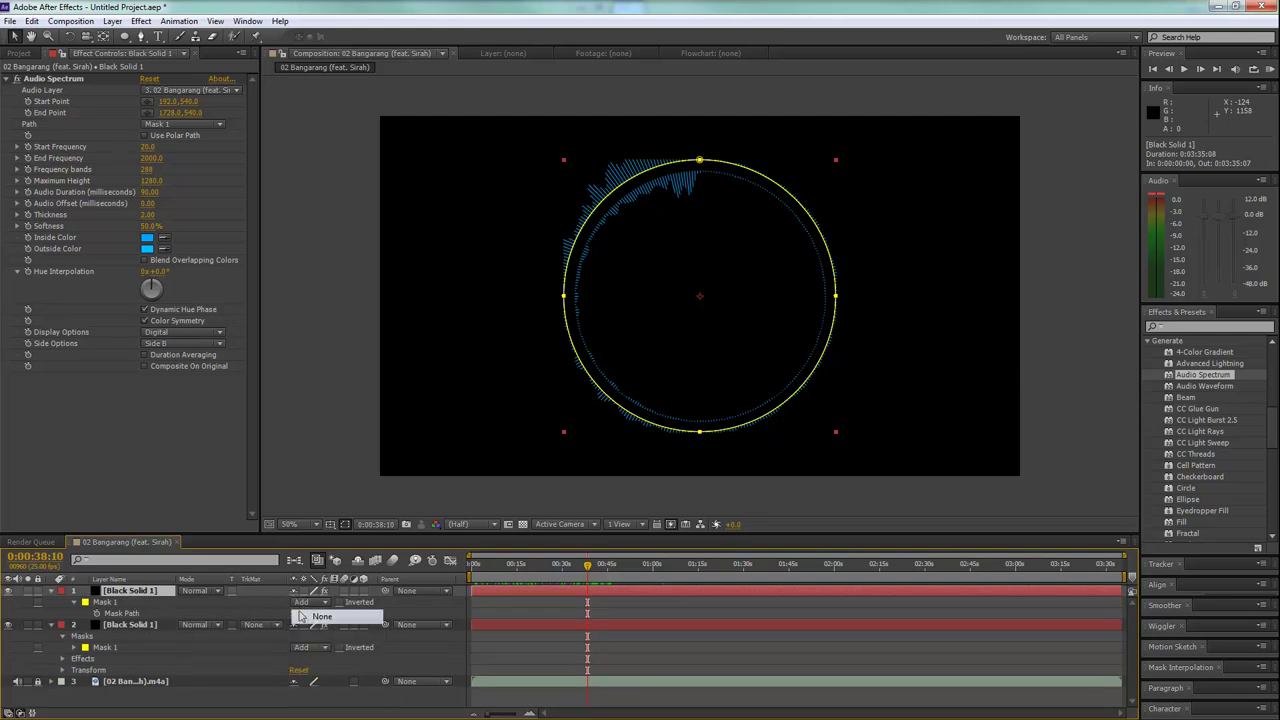
left_click(302, 647)
left_click(322, 545)
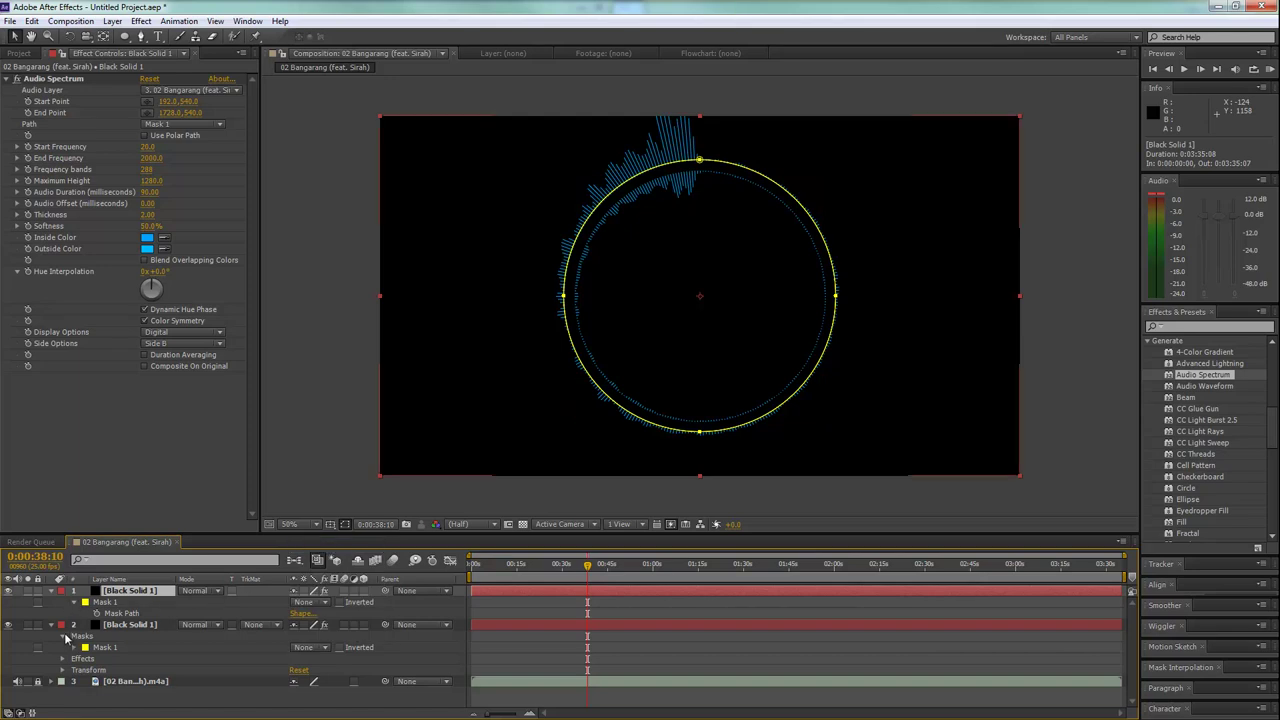
left_click(56, 612)
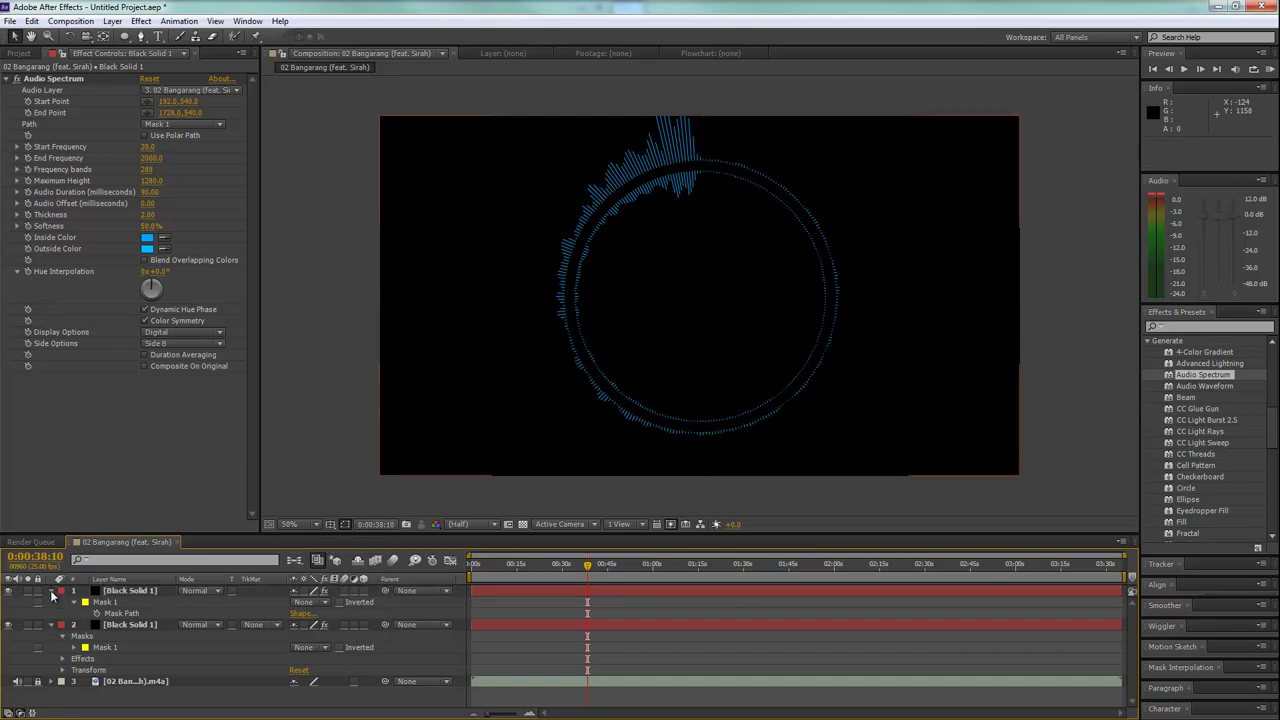
left_click(51, 590)
left_click(56, 602)
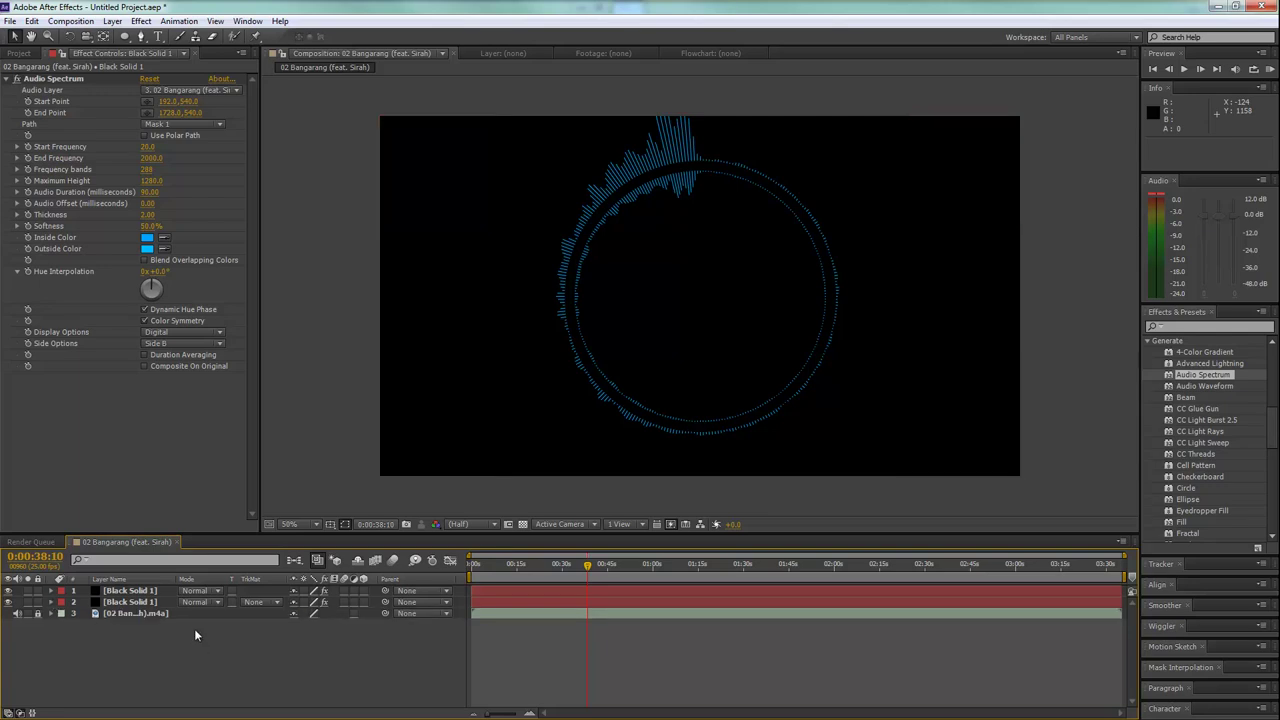
left_click(130, 590)
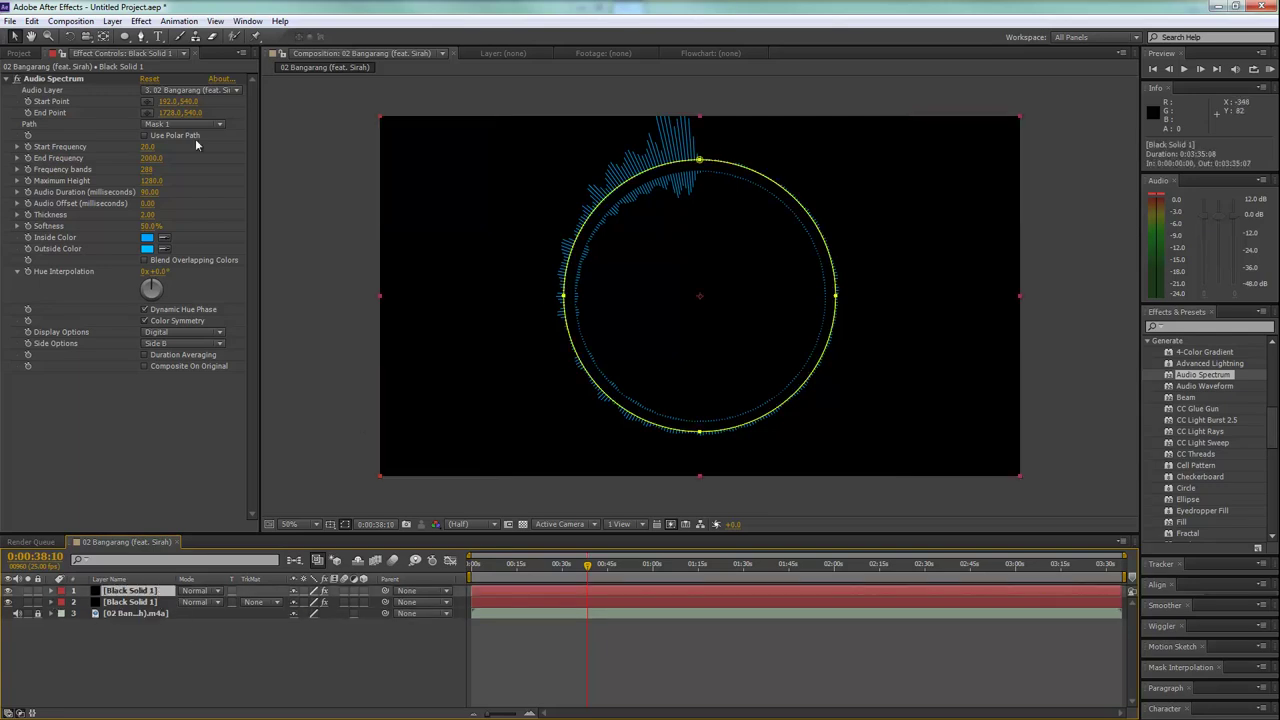
Lower the top layer's Audio Spectrum maximum height, then play a RAM preview.
left_click(147, 180)
left_click_drag(128, 179, 104, 177)
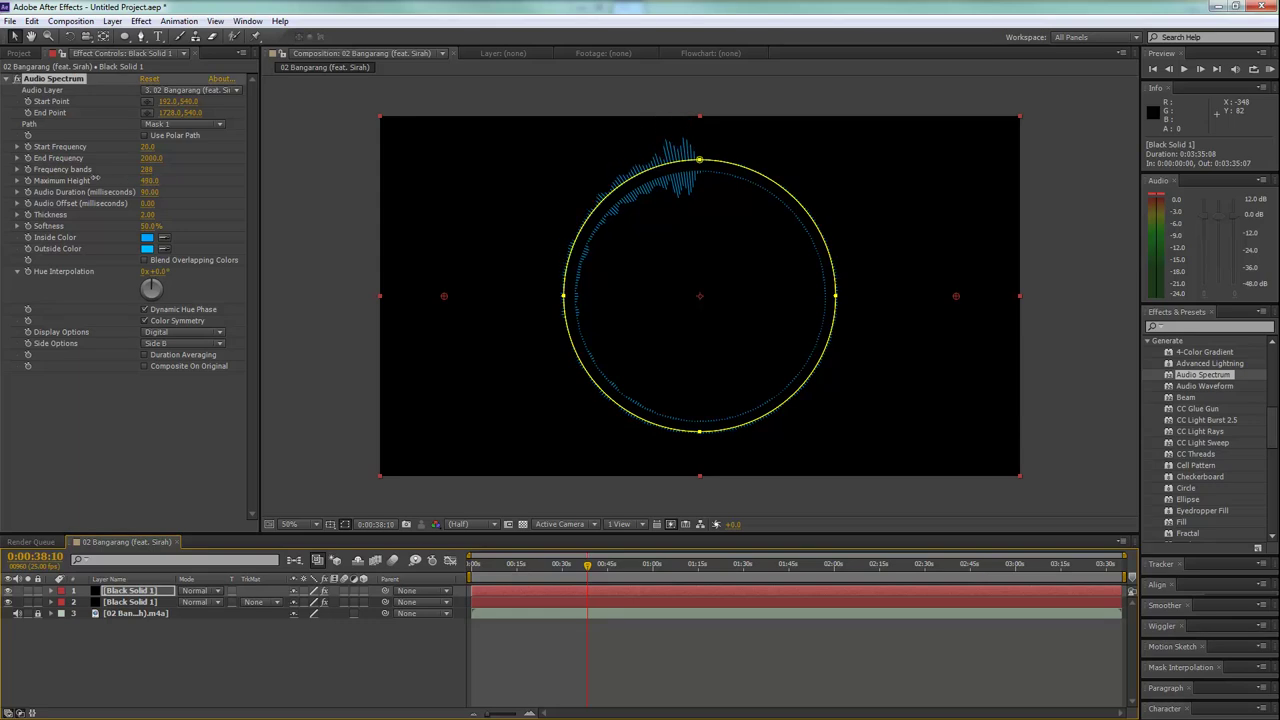
left_click(527, 643)
key("KP_0")
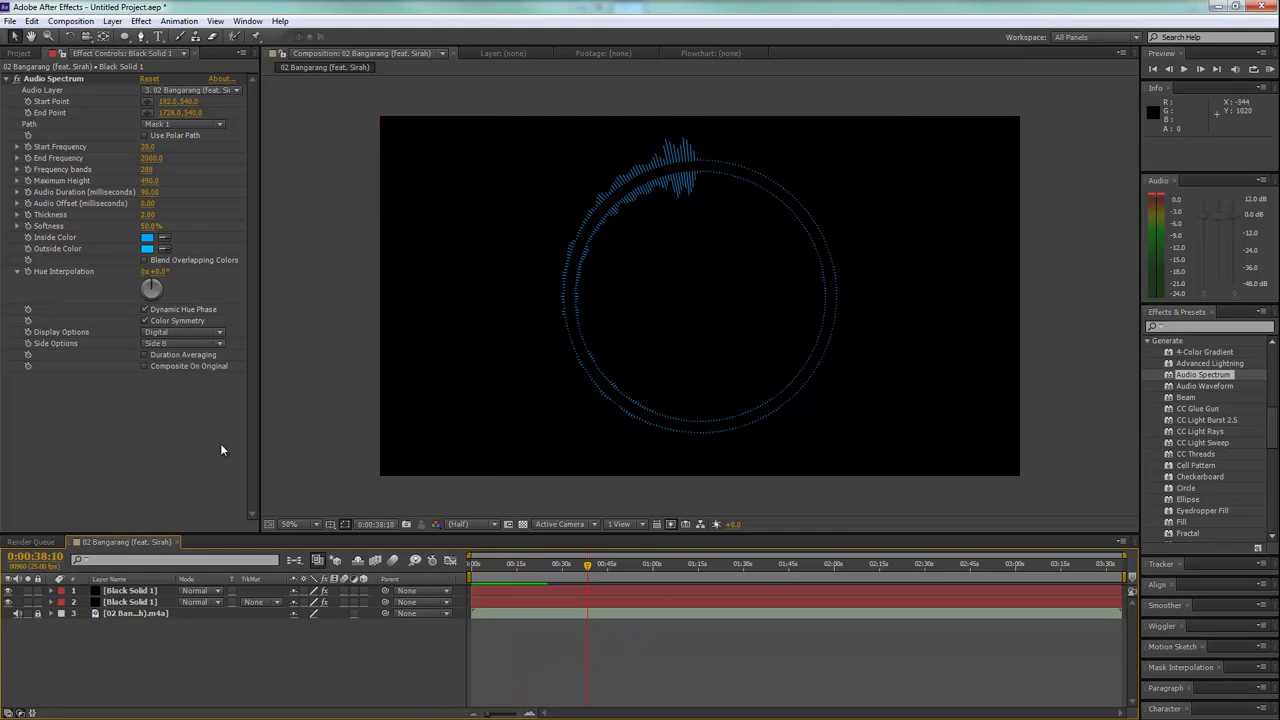
Copy the song title 'Bangarang (feat. Sirah)' from the m4a's name in the Project panel.
left_click(18, 53)
right_click(58, 185)
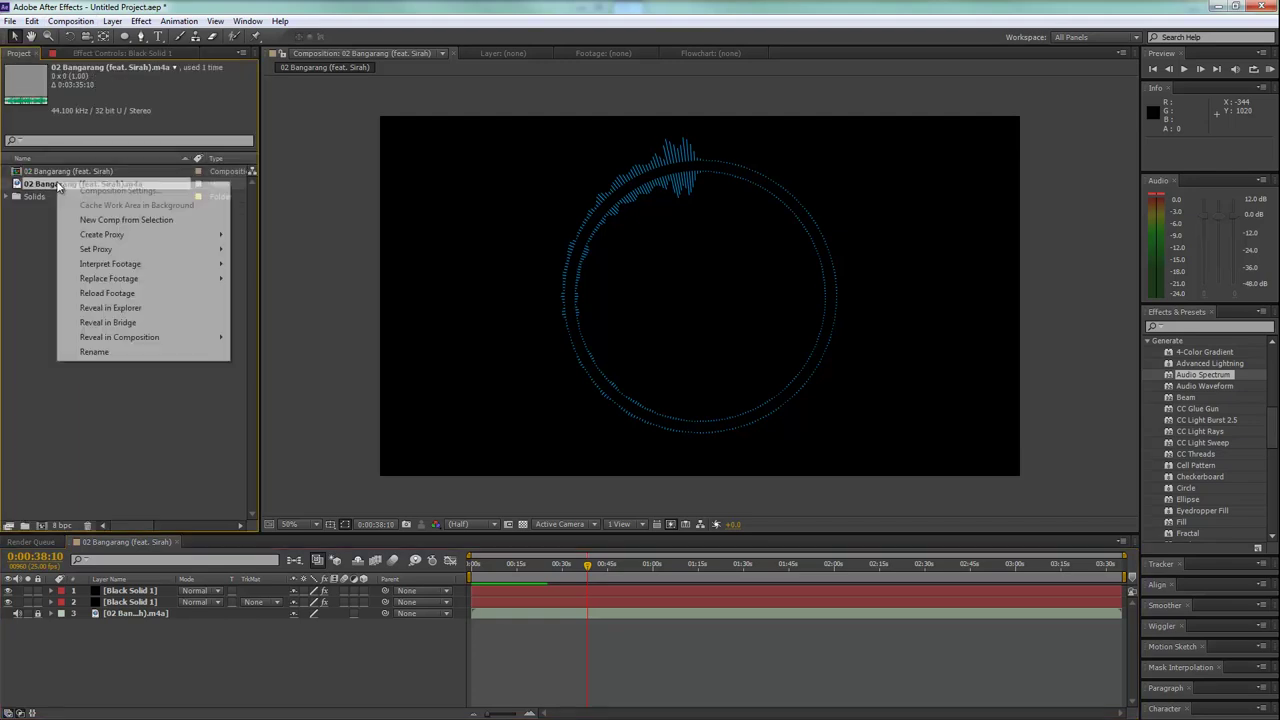
left_click(110, 351)
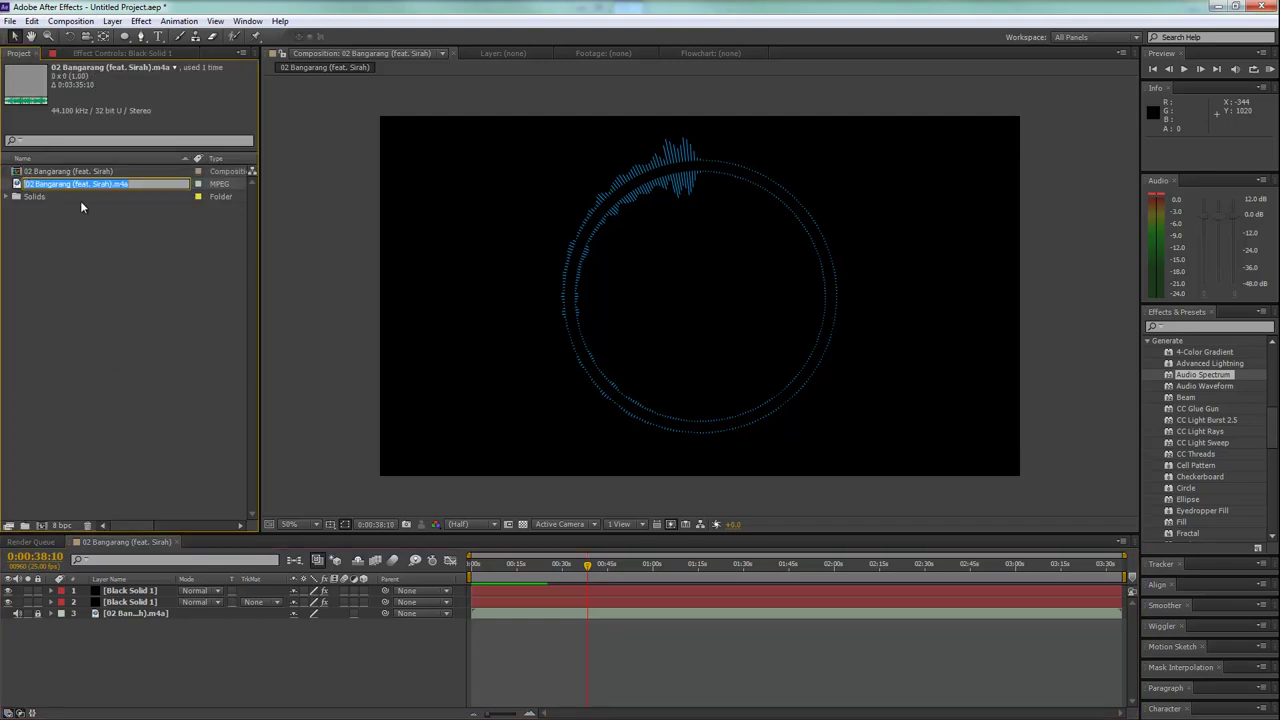
left_click_drag(25, 184, 110, 184)
left_click(643, 651)
Create a text layer with the pasted title and move it toward the lower right.
left_click(158, 36)
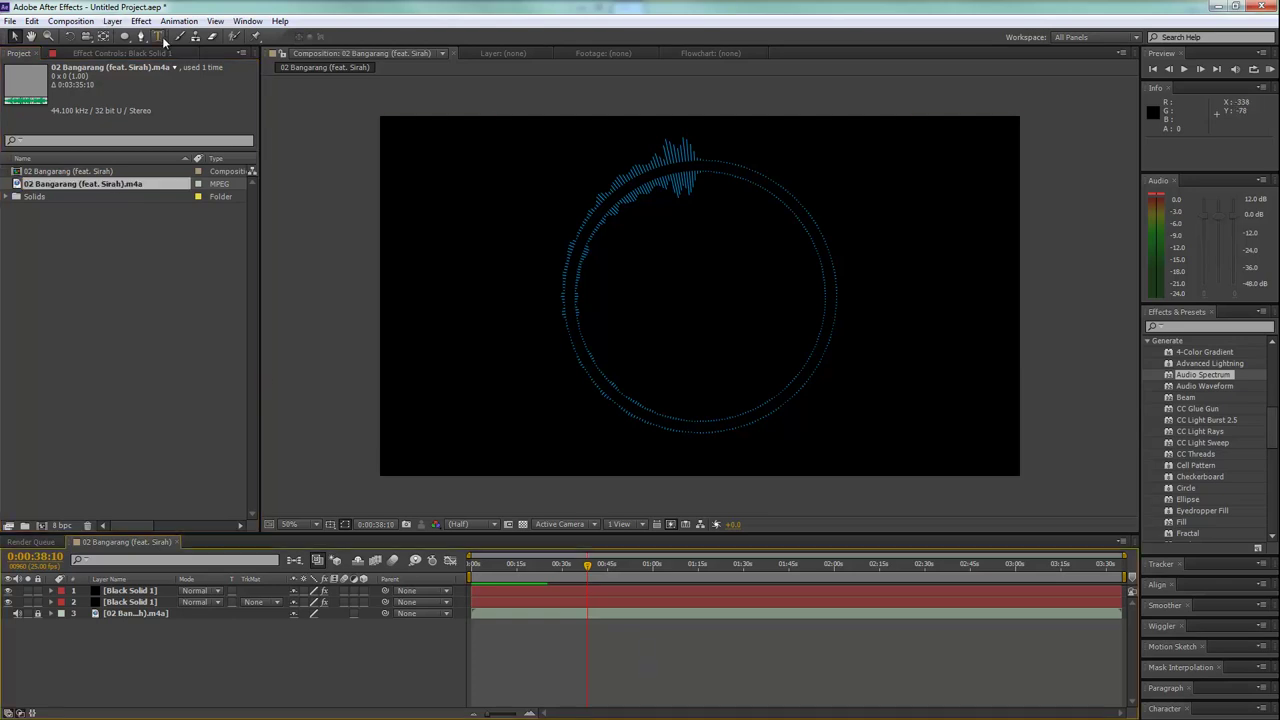
left_click(906, 395)
type("Bangarang (feat. Sirah)")
left_click(14, 36)
left_click_drag(993, 384, 946, 431)
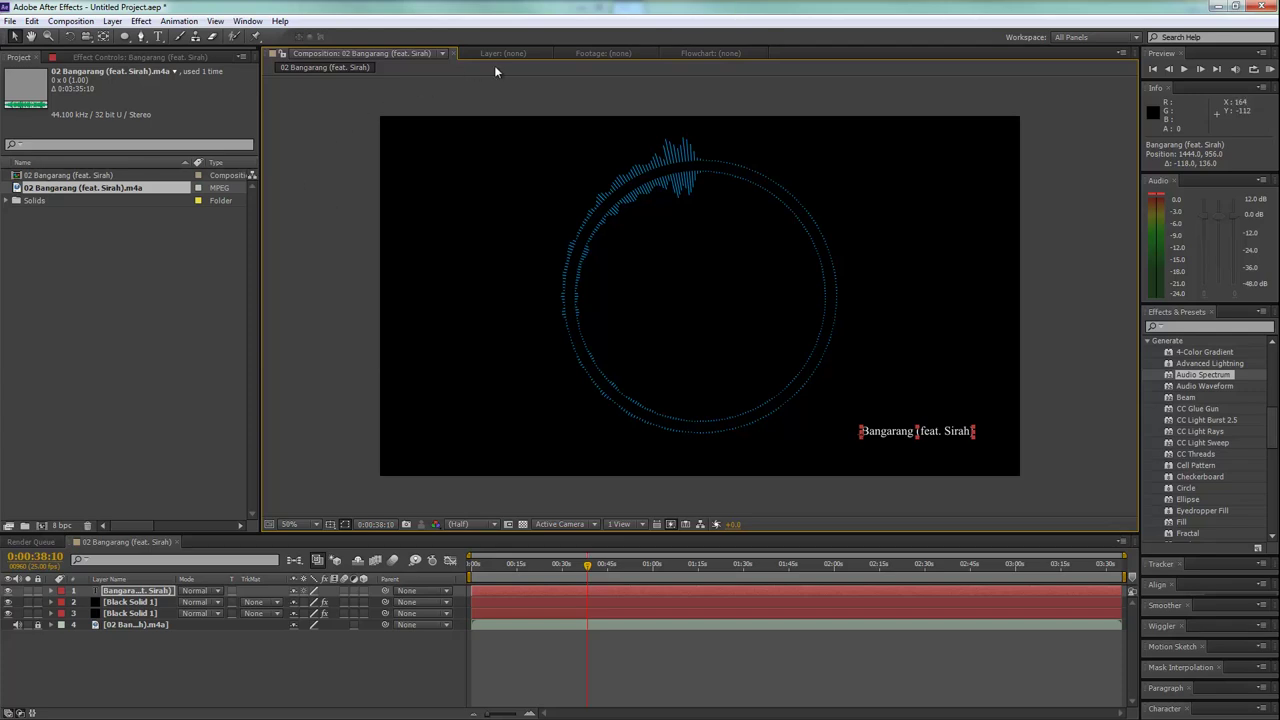
Open the Character panel and dock it among the other panels.
left_click(246, 21)
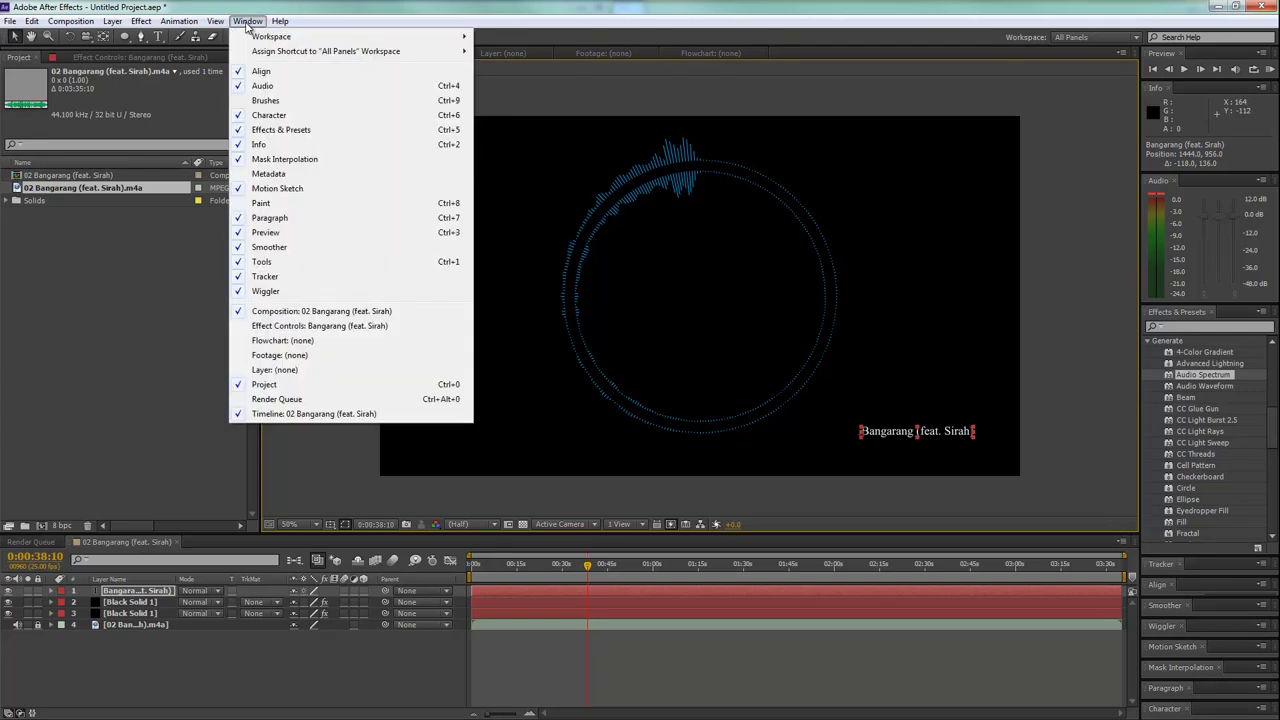
left_click(298, 115)
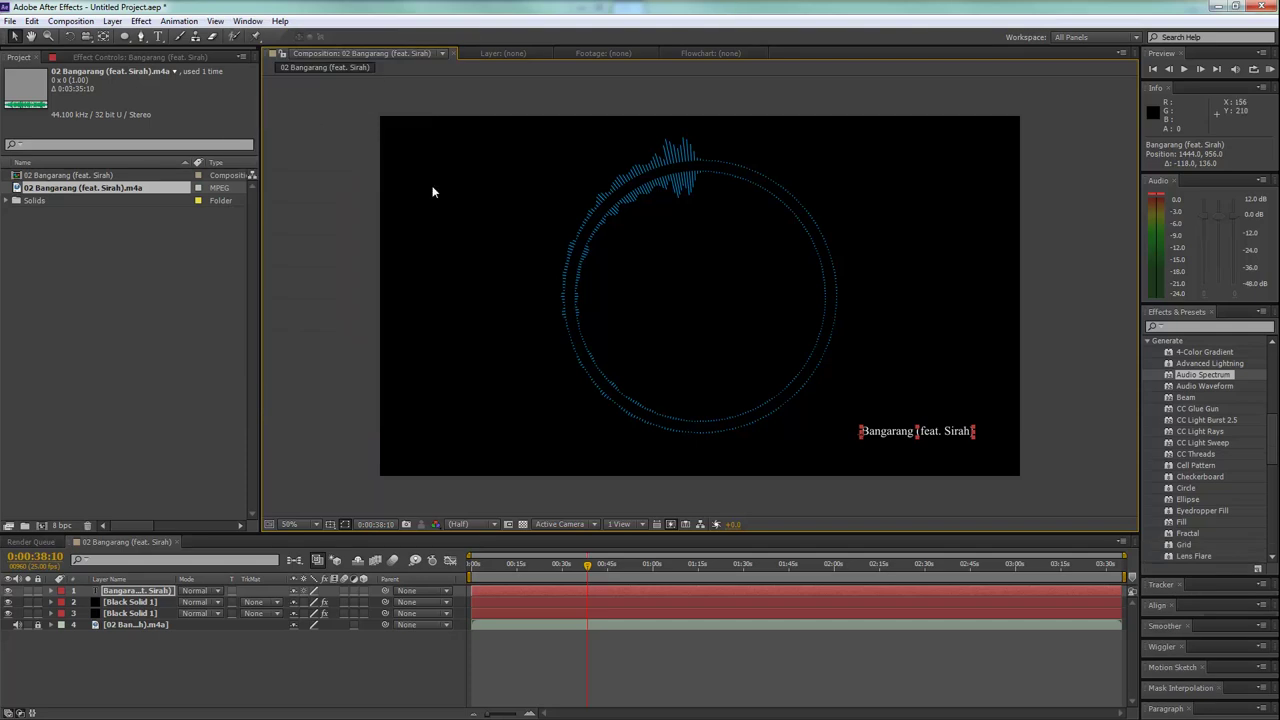
left_click(246, 21)
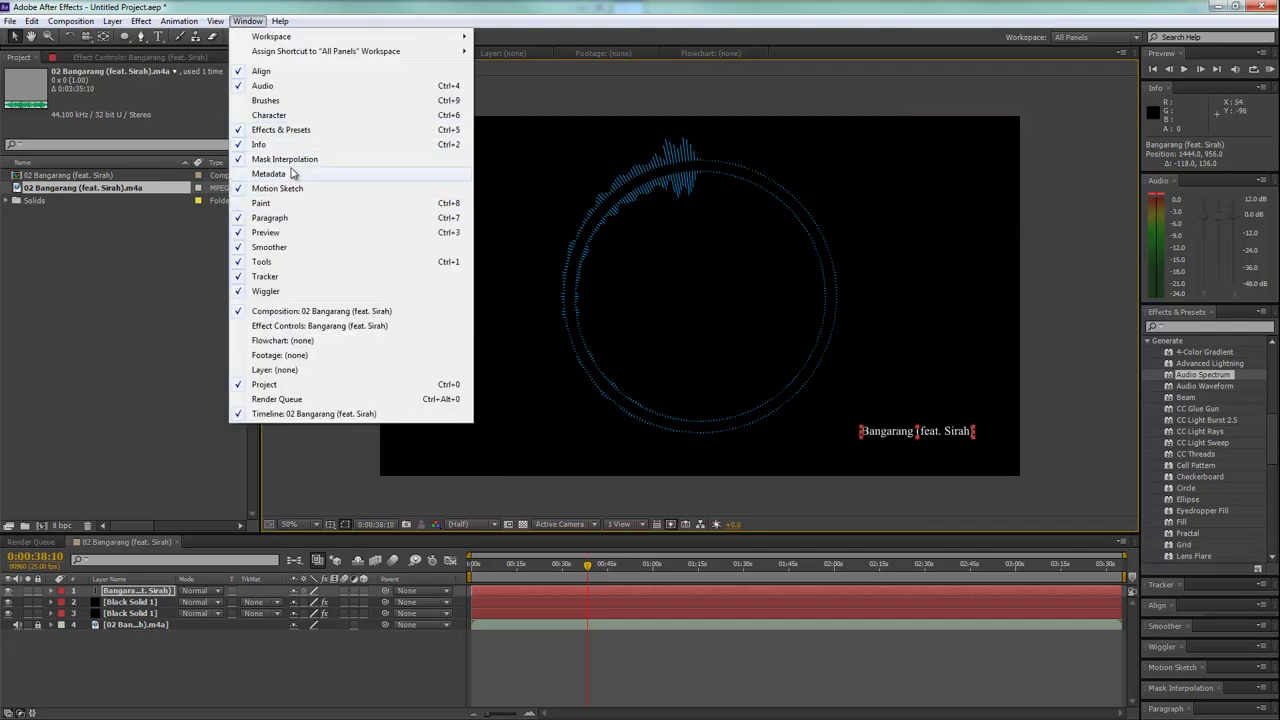
left_click(292, 115)
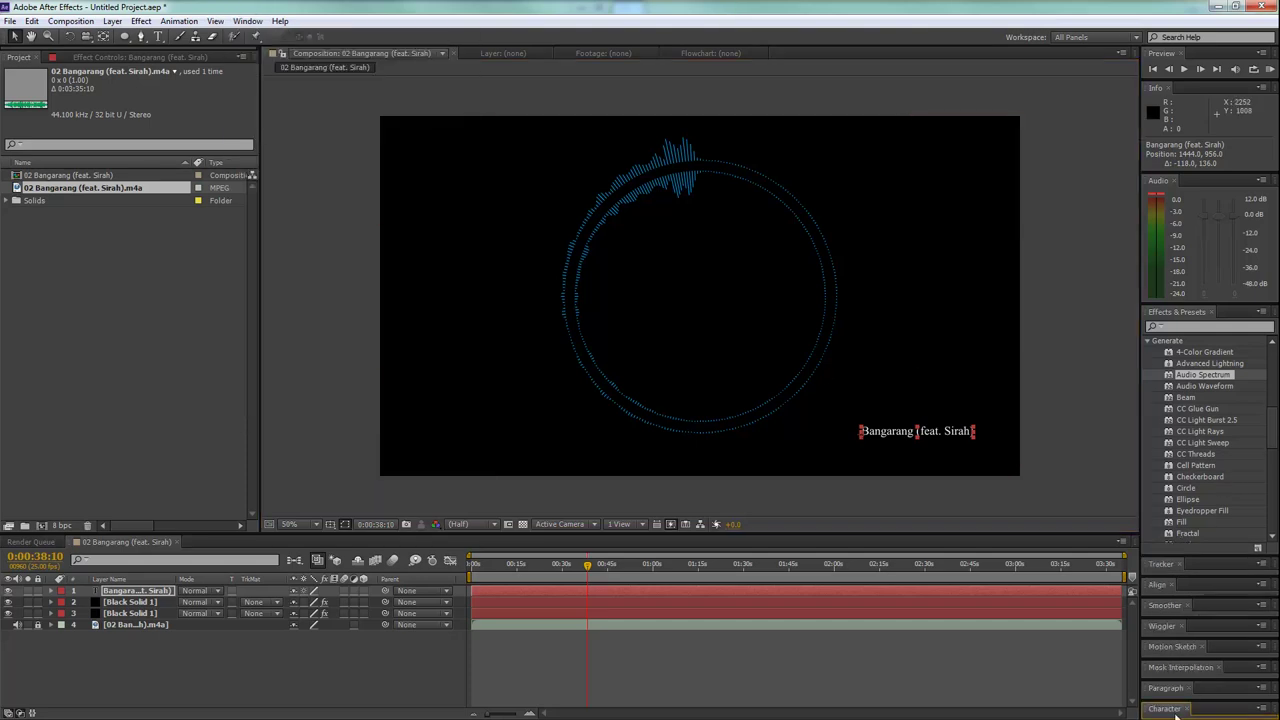
left_click_drag(1172, 712, 1235, 196)
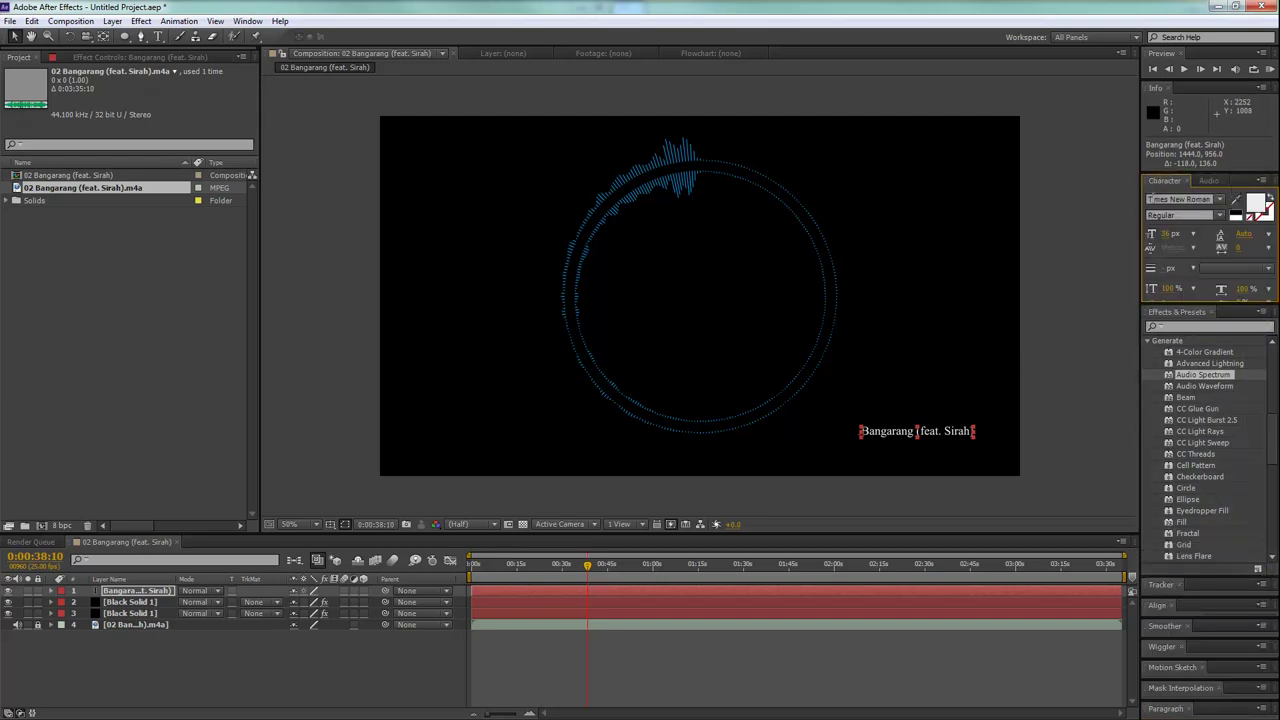
Change the title's font from Times New Roman to Quark Light.
left_click(1177, 199)
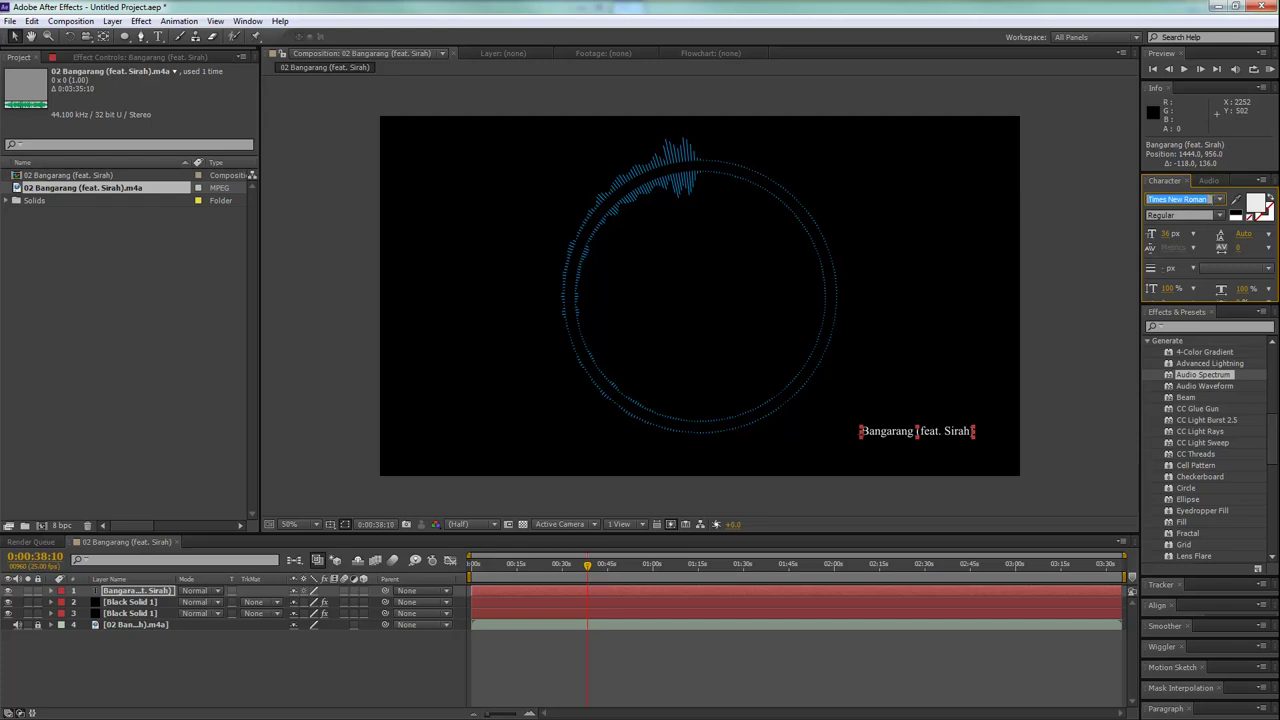
left_click(1220, 200)
scroll(1227, 243, "up", 3)
scroll(1220, 240, "up", 2)
scroll(1219, 243, "up", 5)
scroll(1218, 244, "up", 5)
scroll(1219, 244, "up", 5)
scroll(1221, 247, "up", 5)
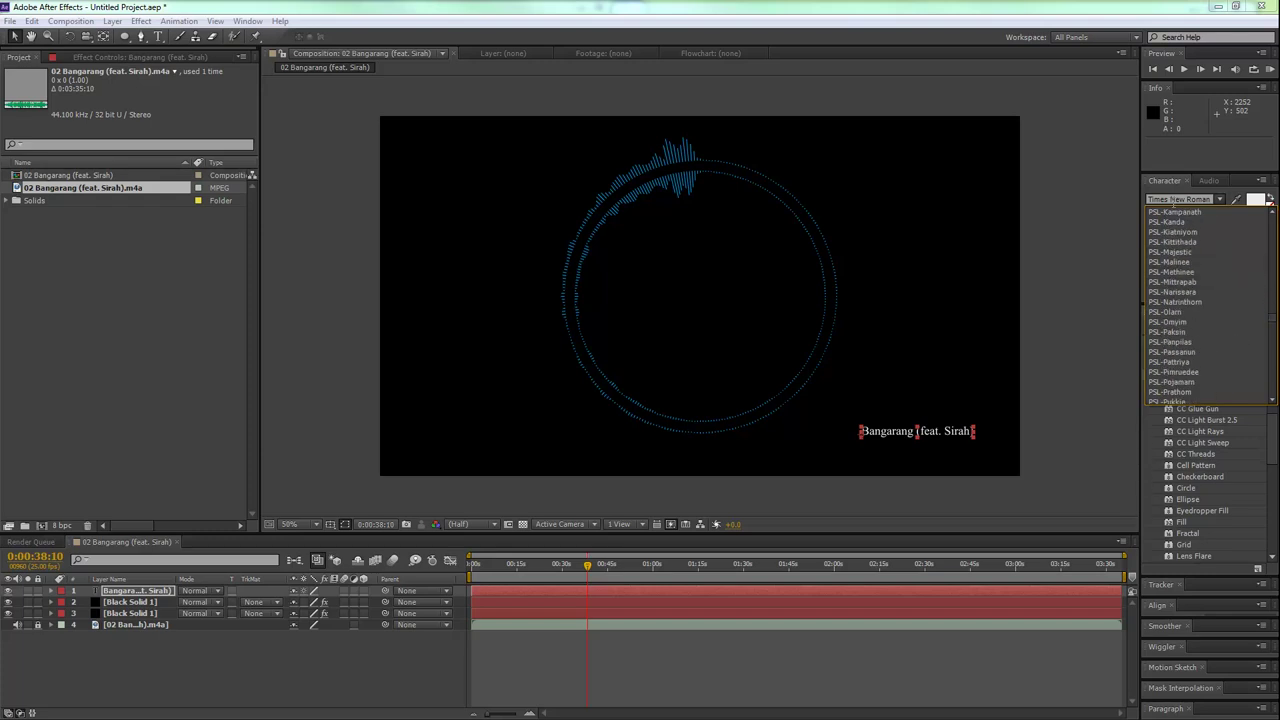
key("Escape")
type("Quark")
key("Return")
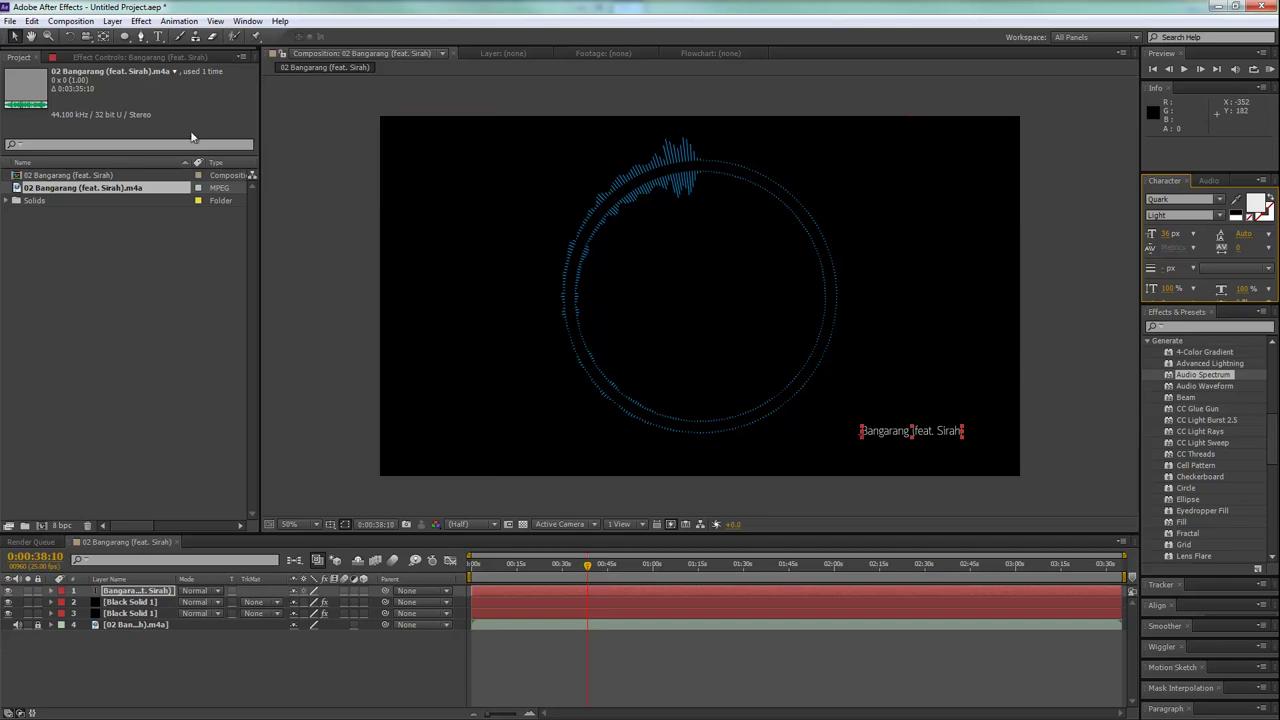
left_click(21, 37)
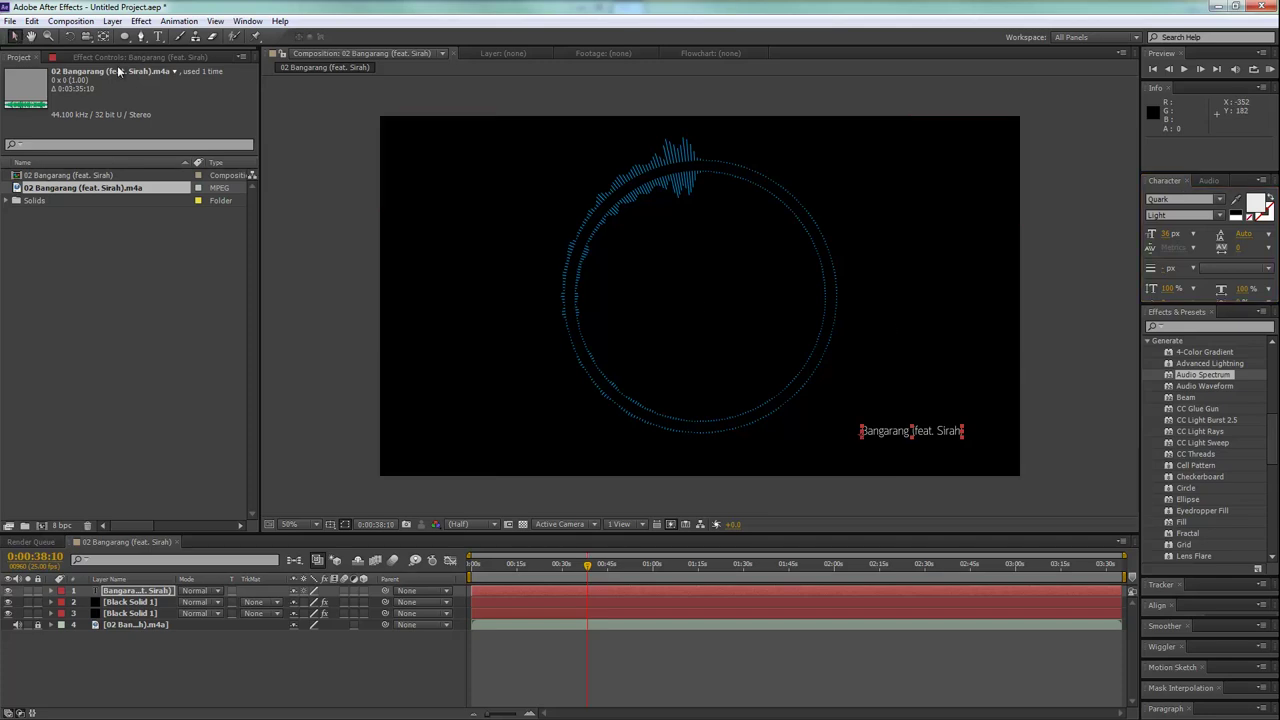
Scale the Bangarang (feat. Sirah) title up to 134%.
left_click(961, 428)
left_click(803, 593)
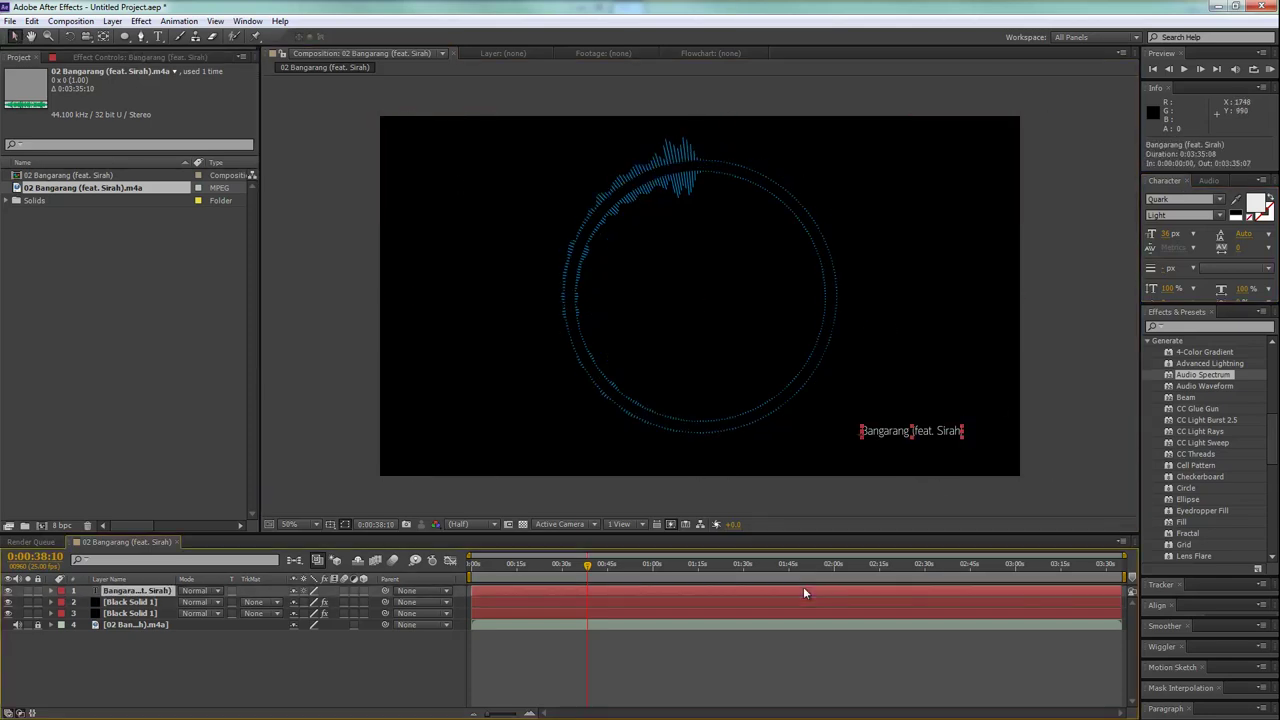
mouse_move(962, 424)
left_mouse_down()
mouse_move(1001, 404)
mouse_move(979, 425)
mouse_move(751, 294)
left_mouse_up()
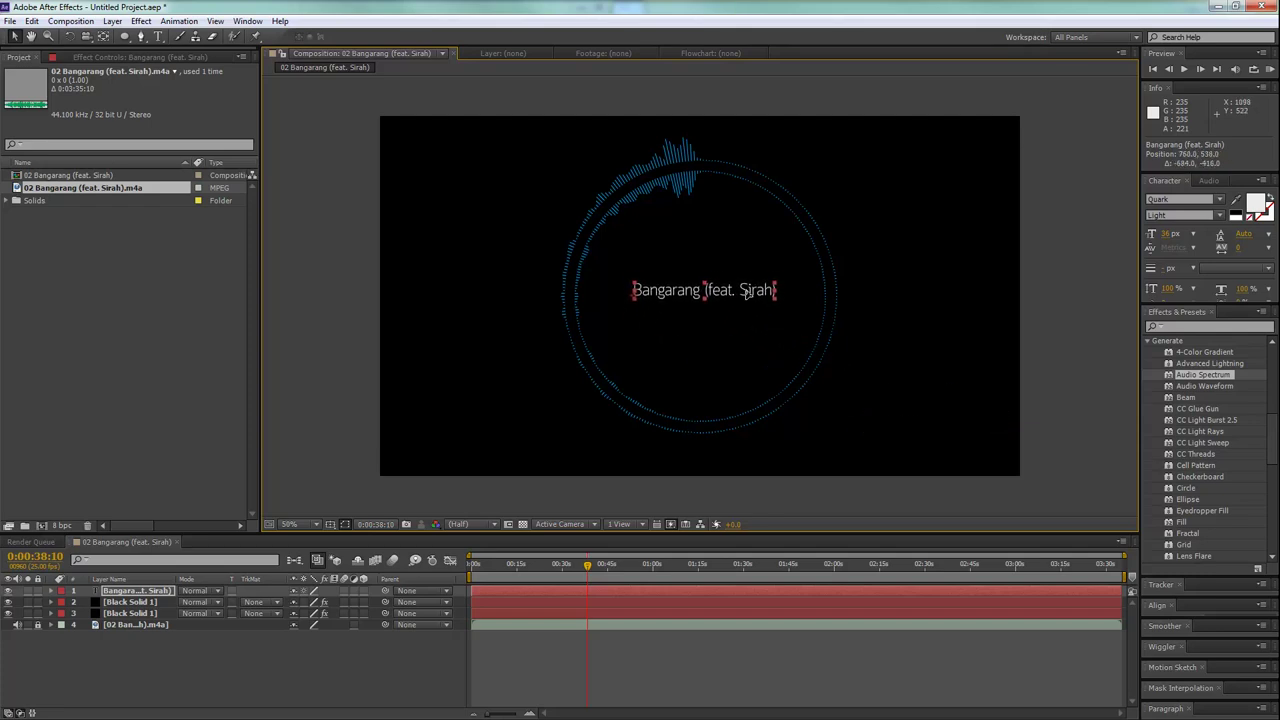
left_click_drag(751, 294, 749, 294)
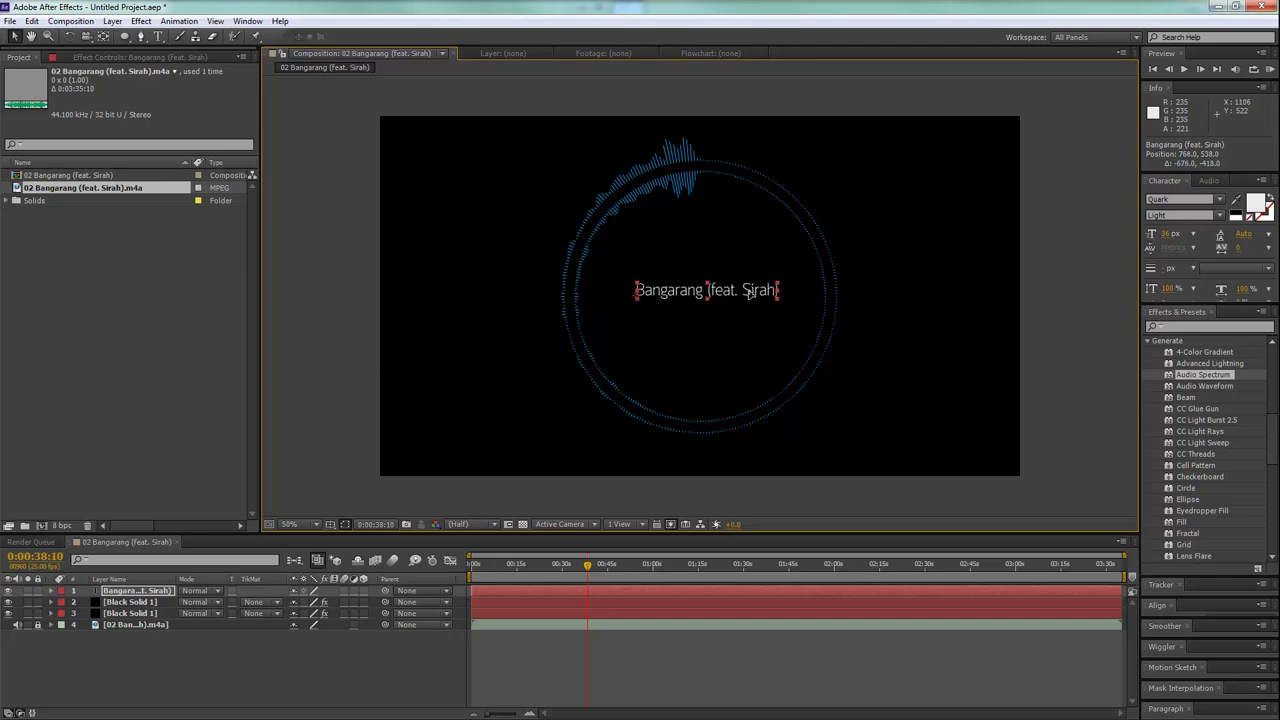
Centre the title inside the ring and add Black Solid 1 as the top layer.
left_click(677, 661)
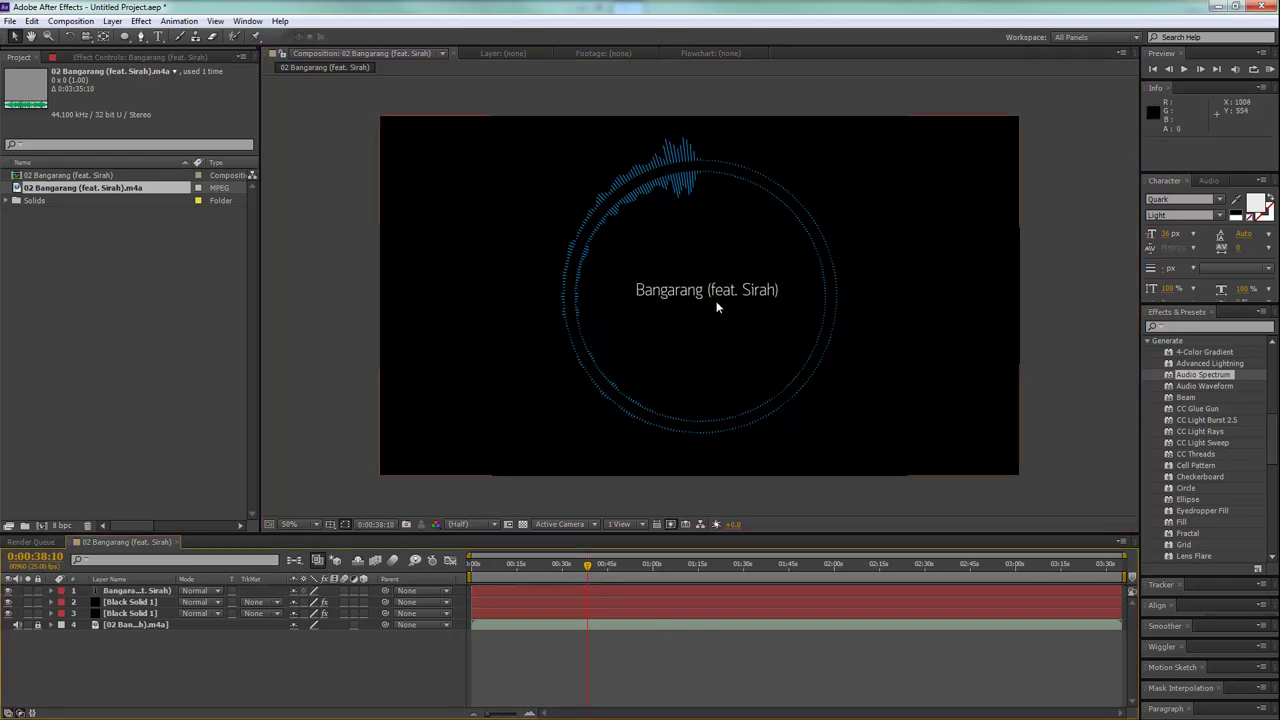
left_click_drag(709, 291, 705, 290)
left_click(659, 655)
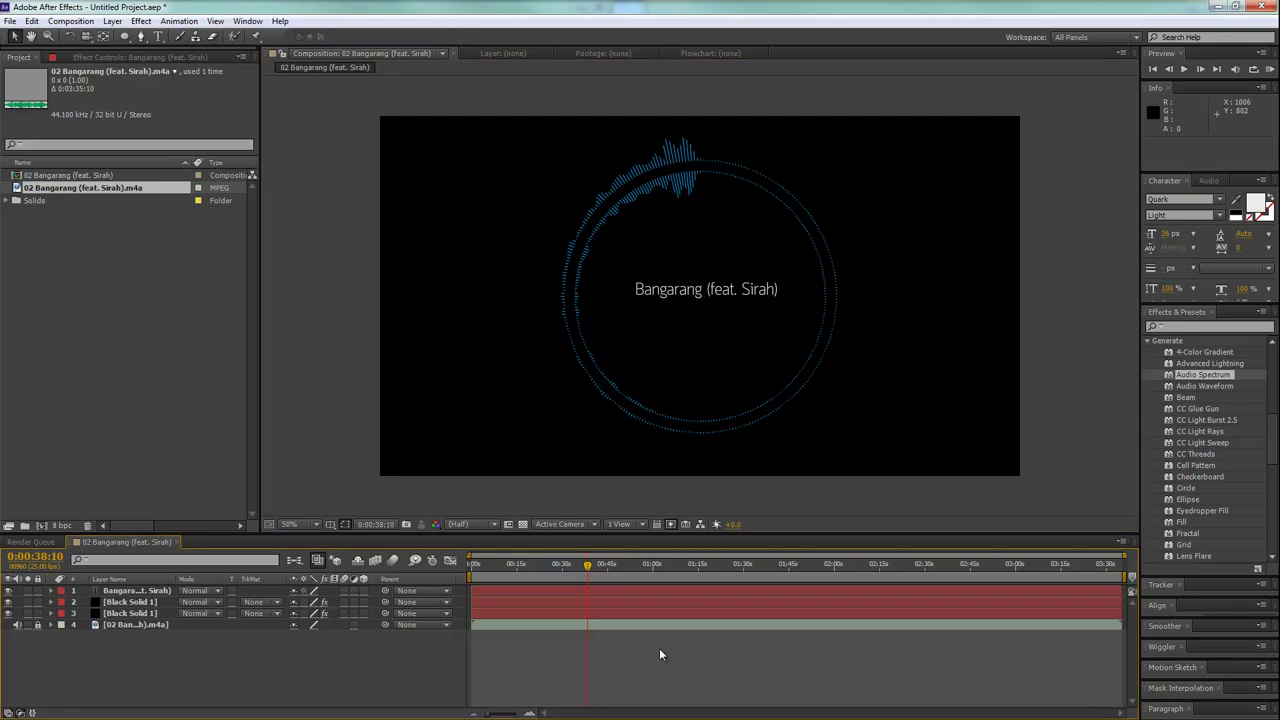
left_click(7, 201)
left_click_drag(60, 213, 211, 590)
Apply the Timecode effect to the new black solid and blend it in Add mode.
scroll(1211, 496, "down", 5)
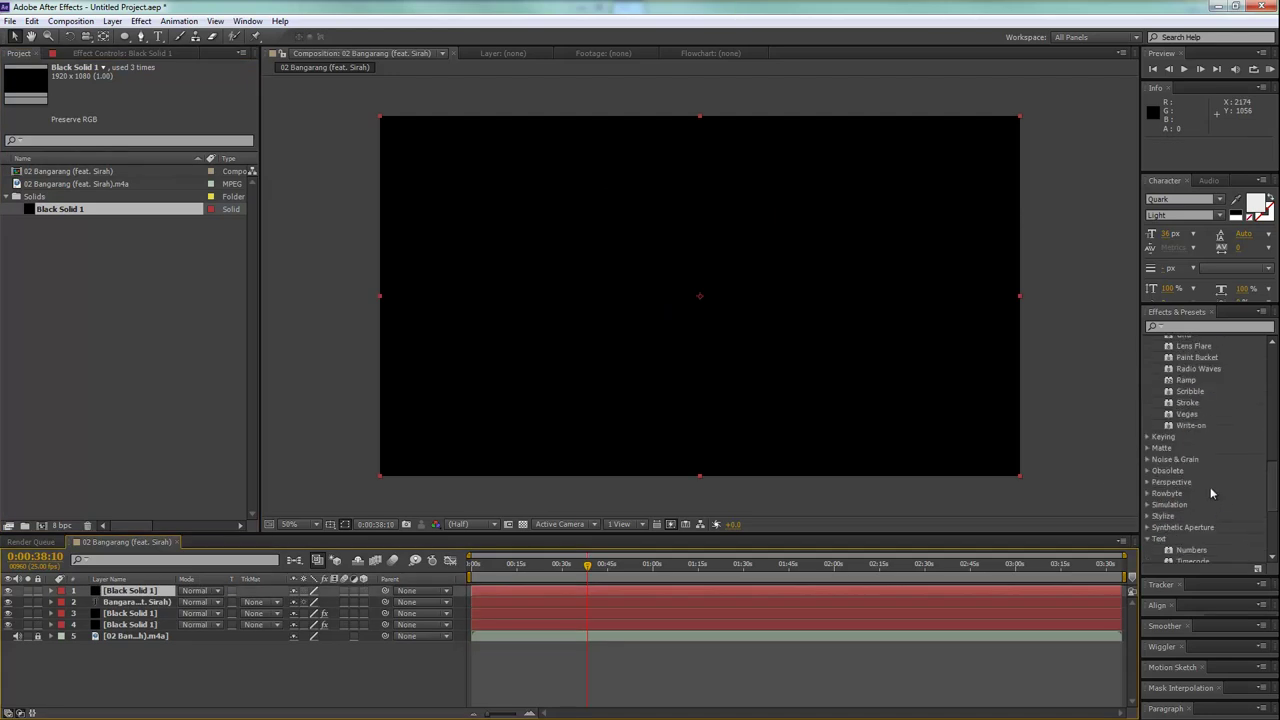
scroll(1207, 488, "down", 3)
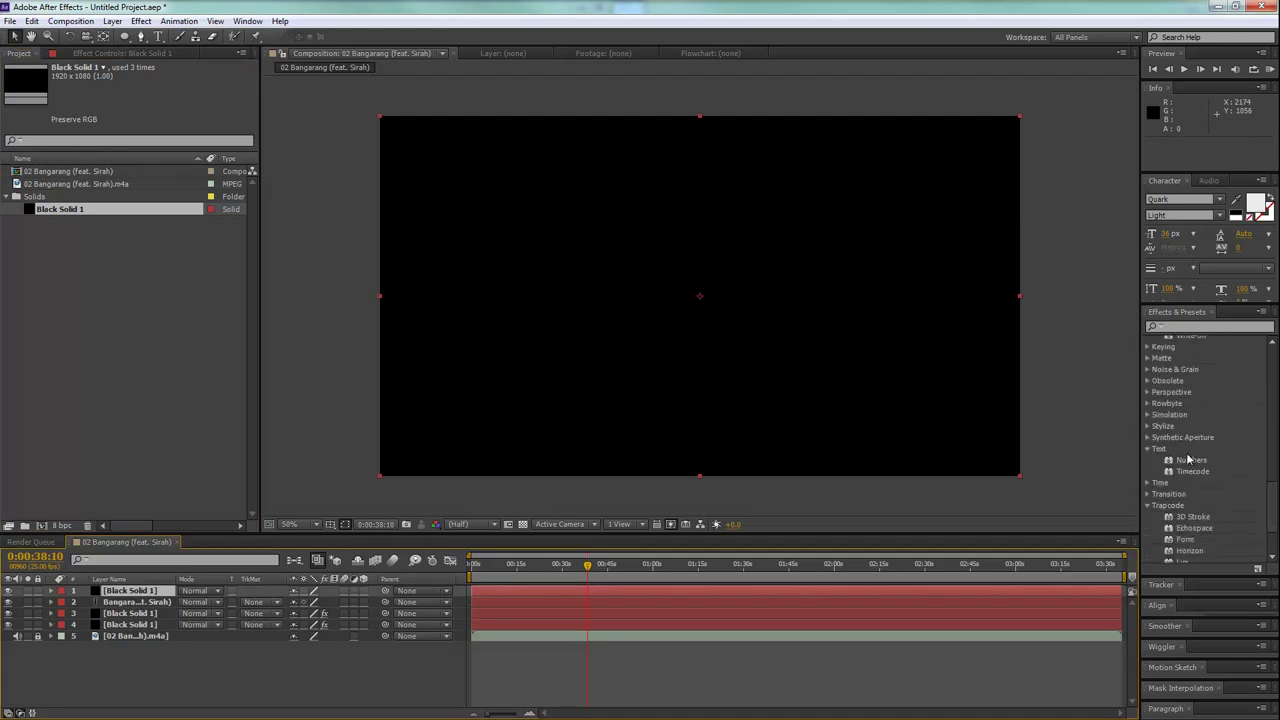
left_click_drag(1190, 474, 620, 590)
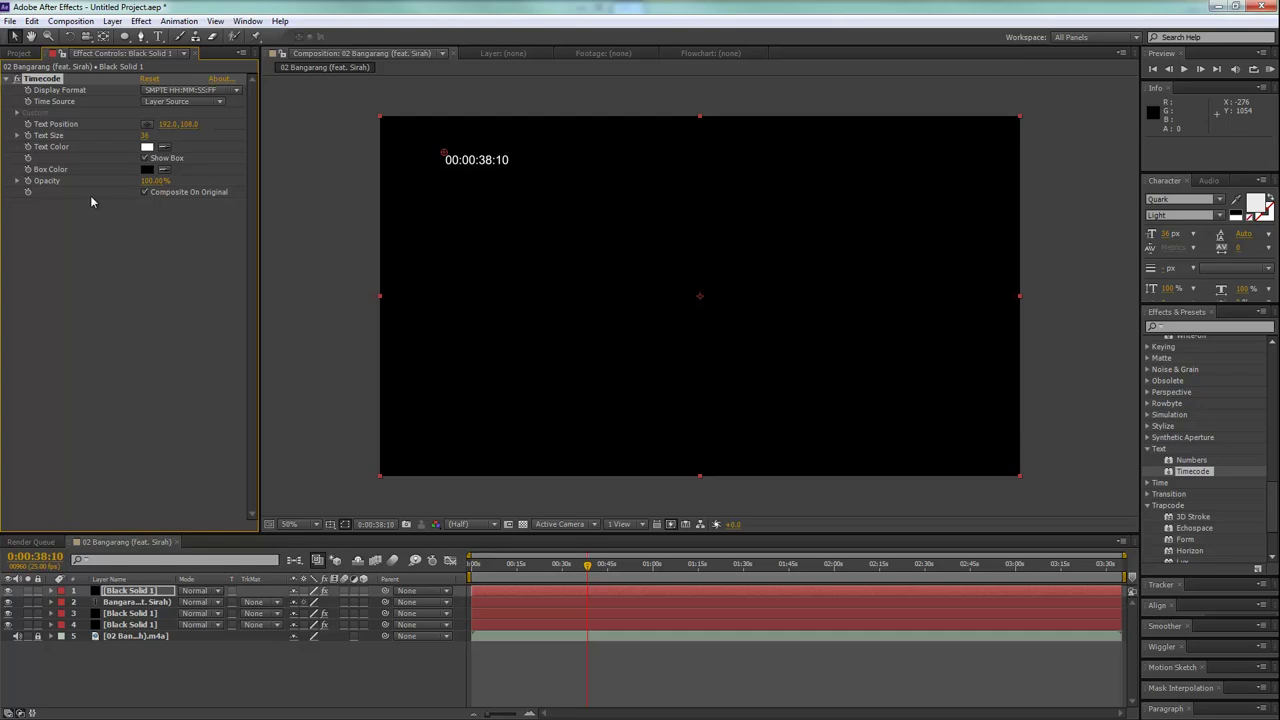
left_click(216, 591)
left_click(230, 218)
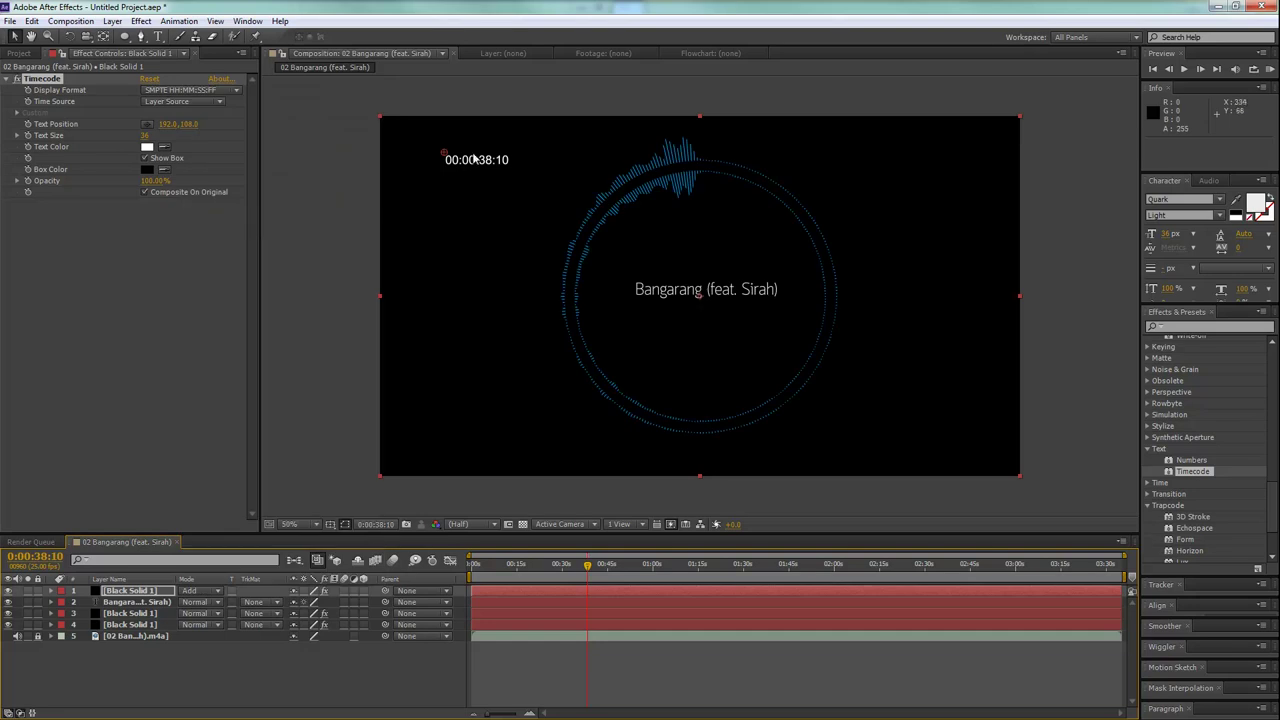
Position the timecode counter just below the song title.
left_click_drag(446, 151, 596, 263)
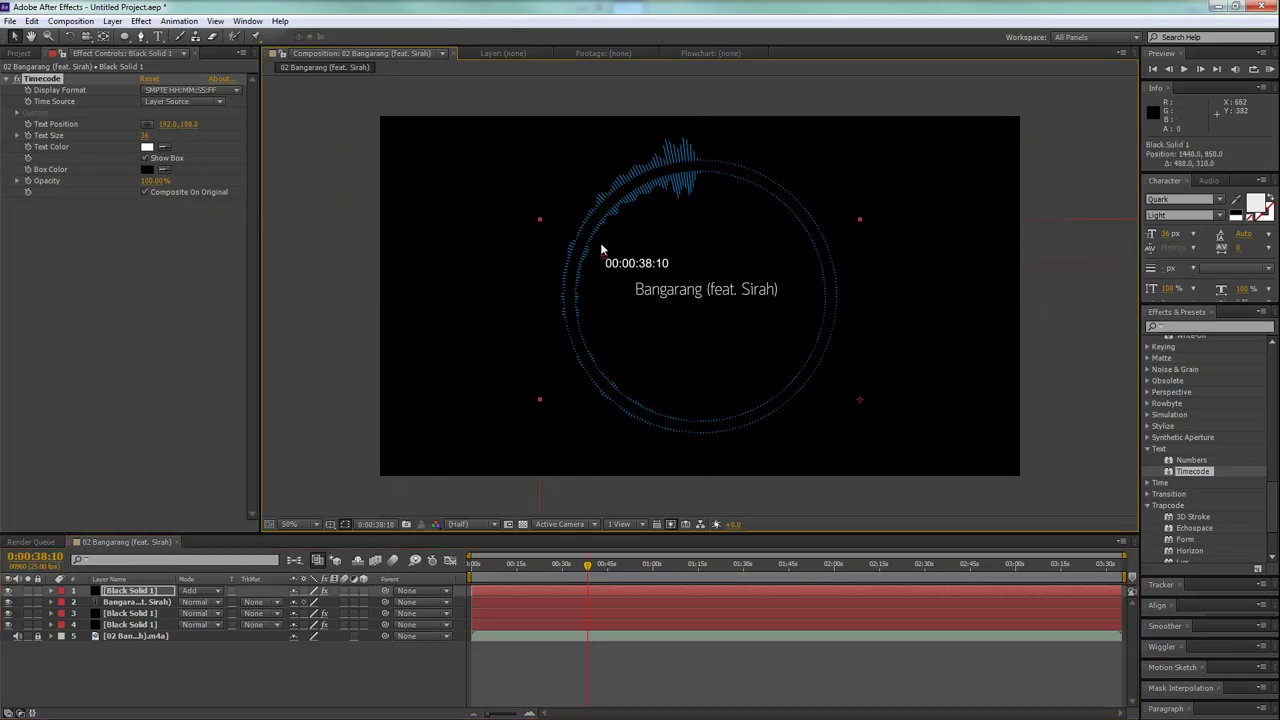
key("ctrl+z")
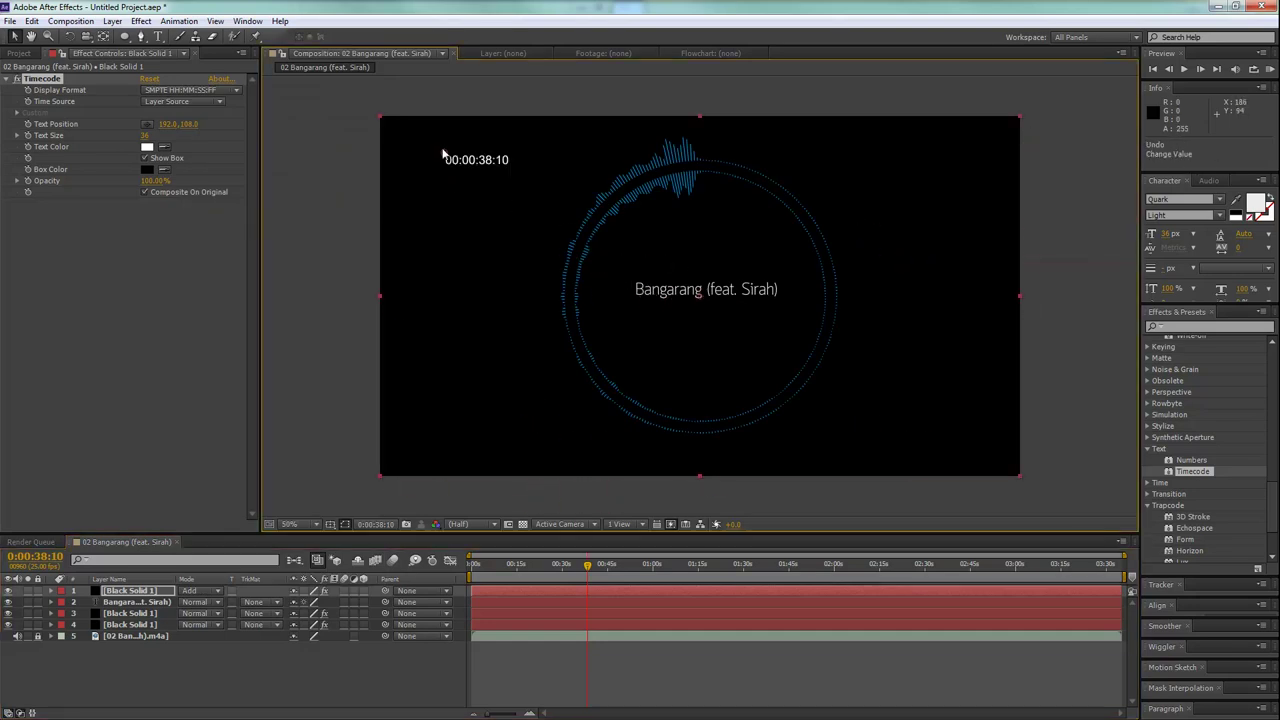
left_click_drag(444, 156, 713, 305)
Duplicate the Timecode effect and move the copy below the first counter.
scroll(713, 305, "up", 4)
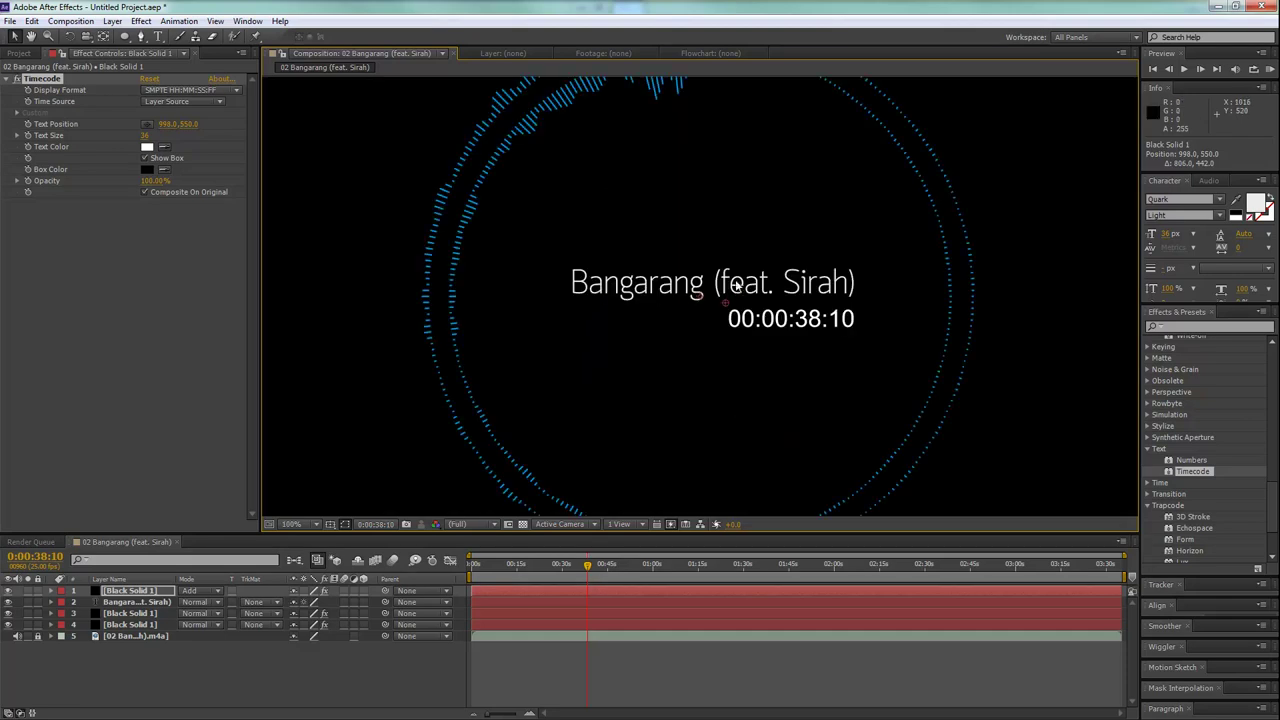
left_click_drag(567, 269, 570, 263)
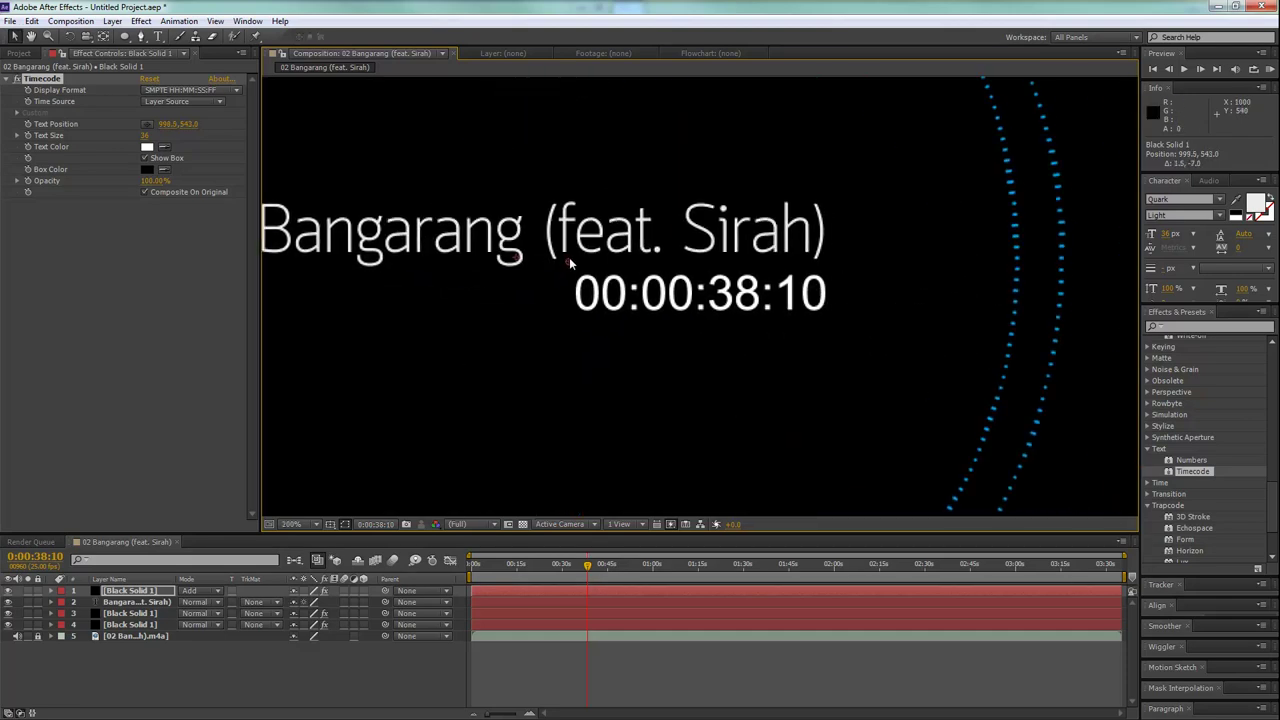
left_click(41, 78)
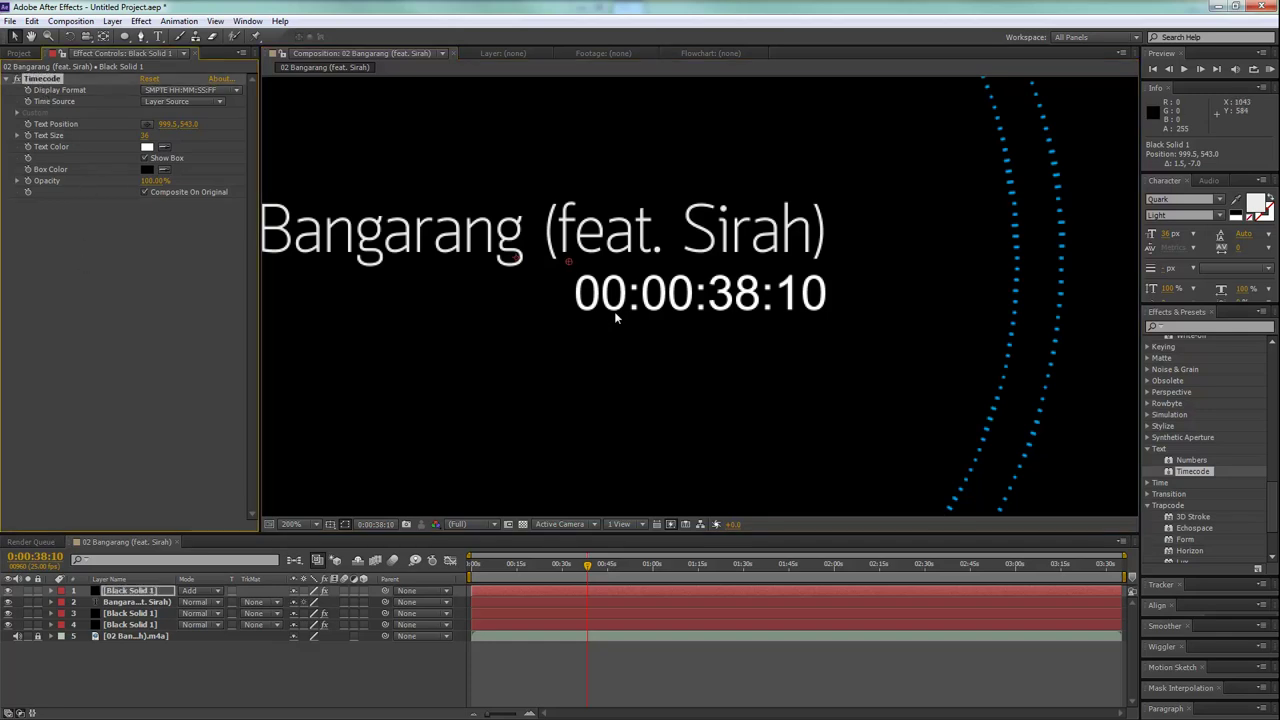
key("ctrl+d")
left_click_drag(569, 263, 570, 323)
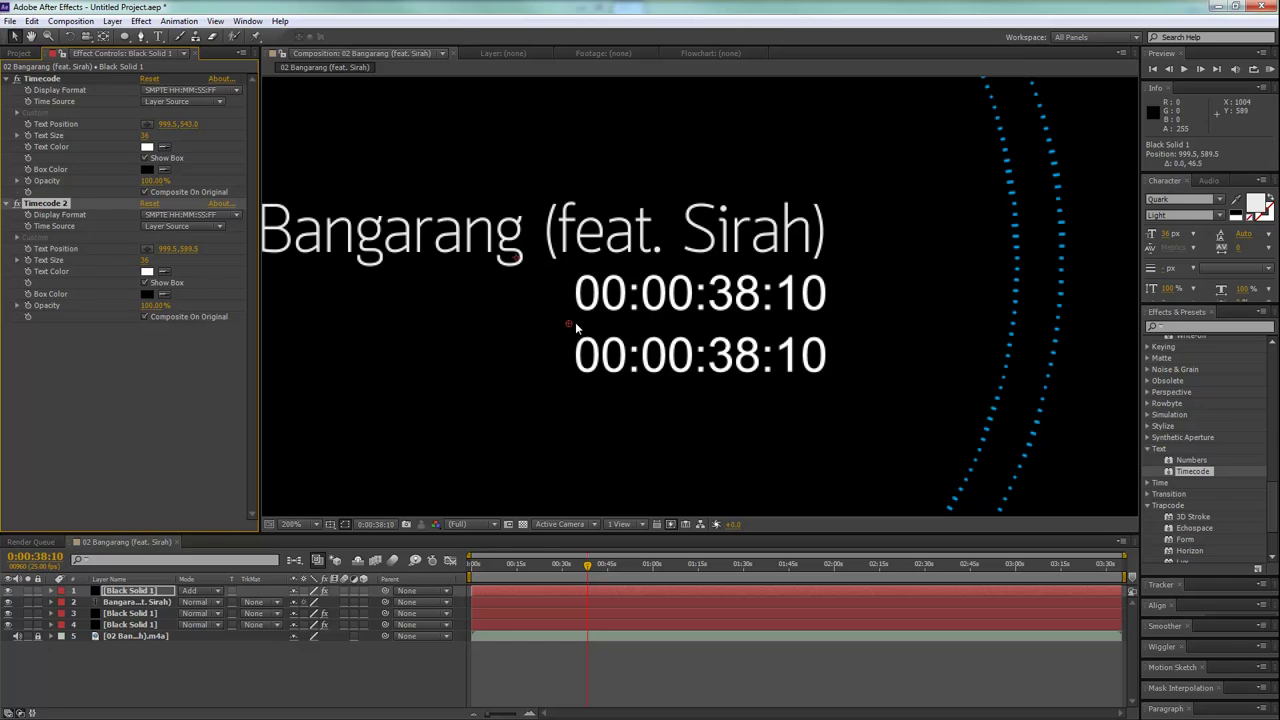
Give Timecode 2 text size 24 and a Custom time source with 100 time units.
left_click_drag(146, 262, 136, 260)
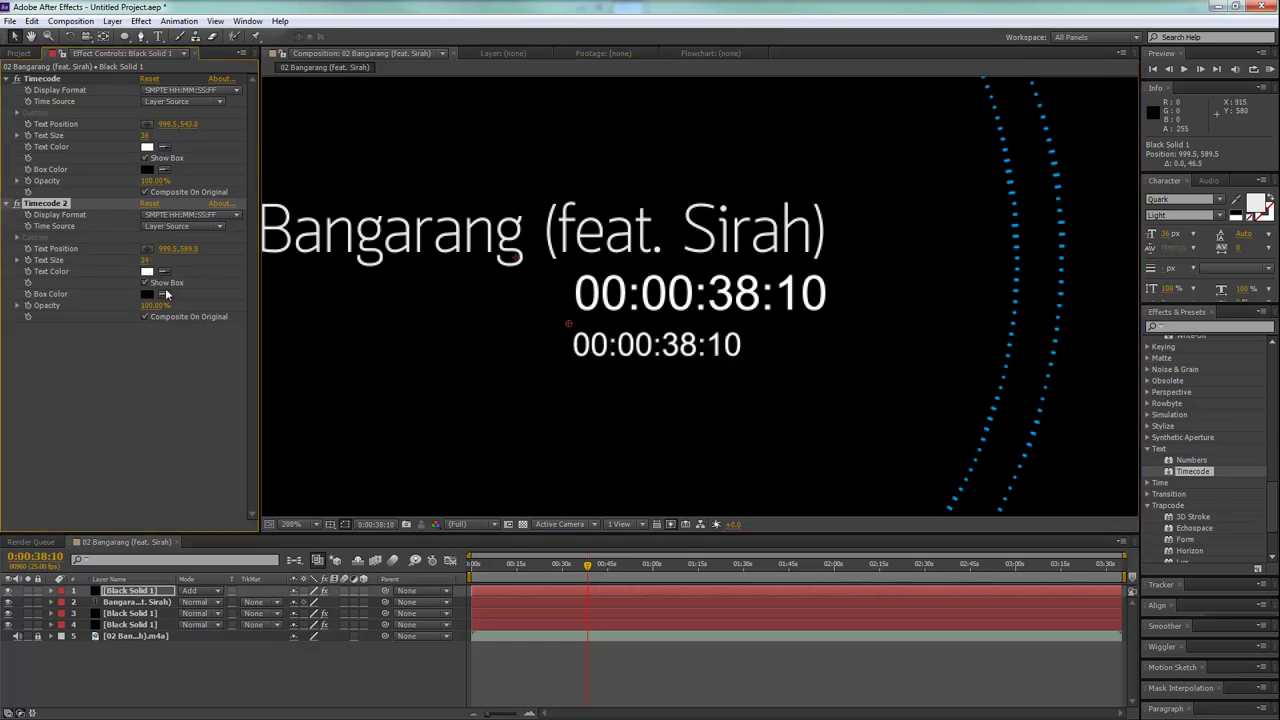
left_click(158, 226)
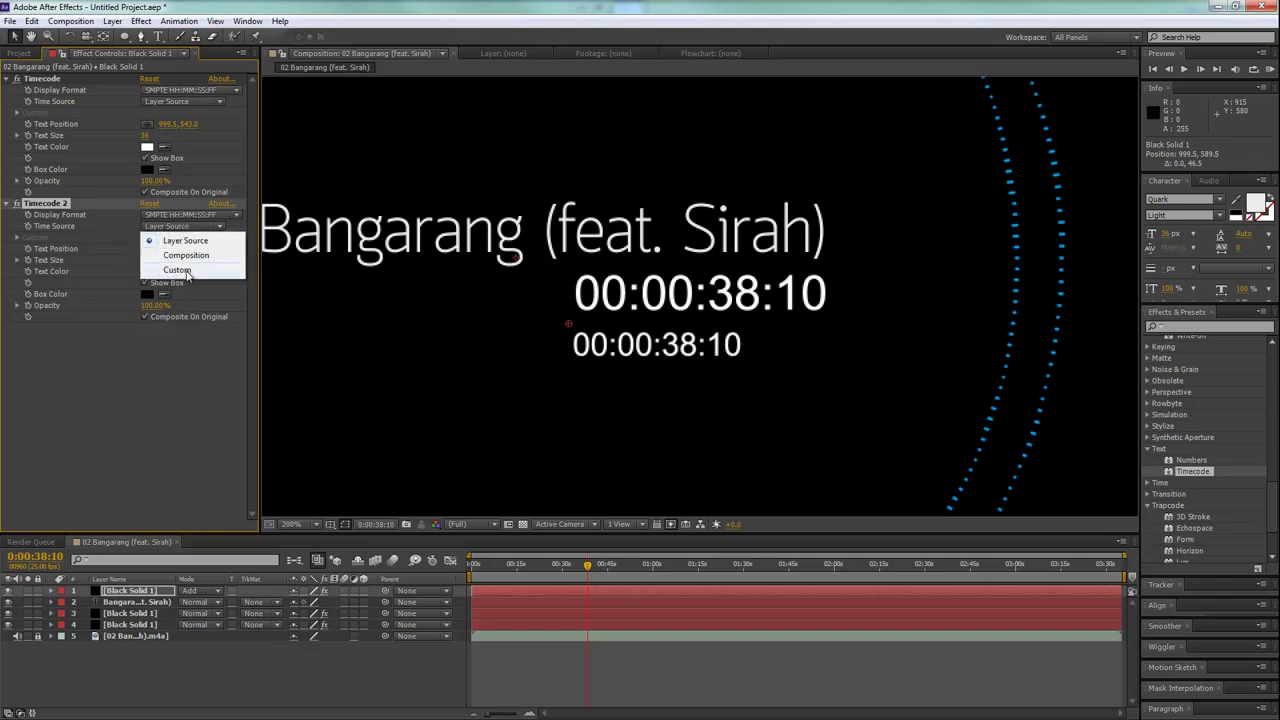
left_click(178, 270)
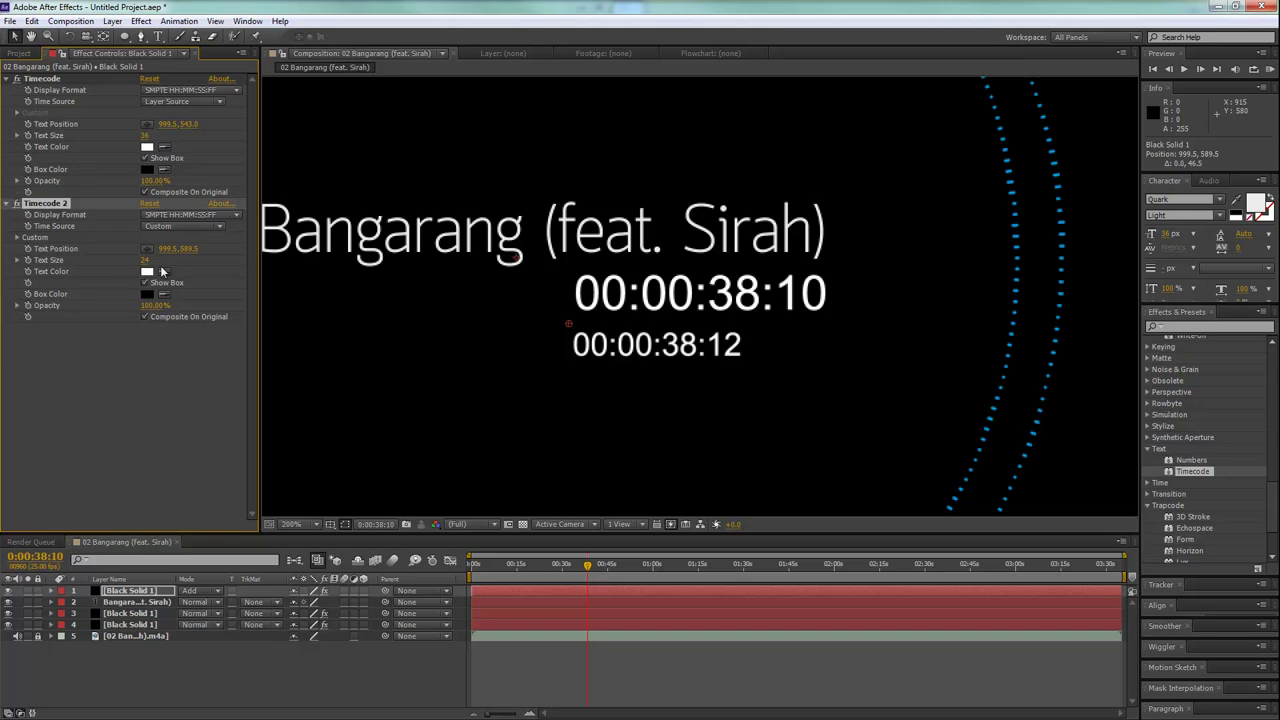
left_click(18, 238)
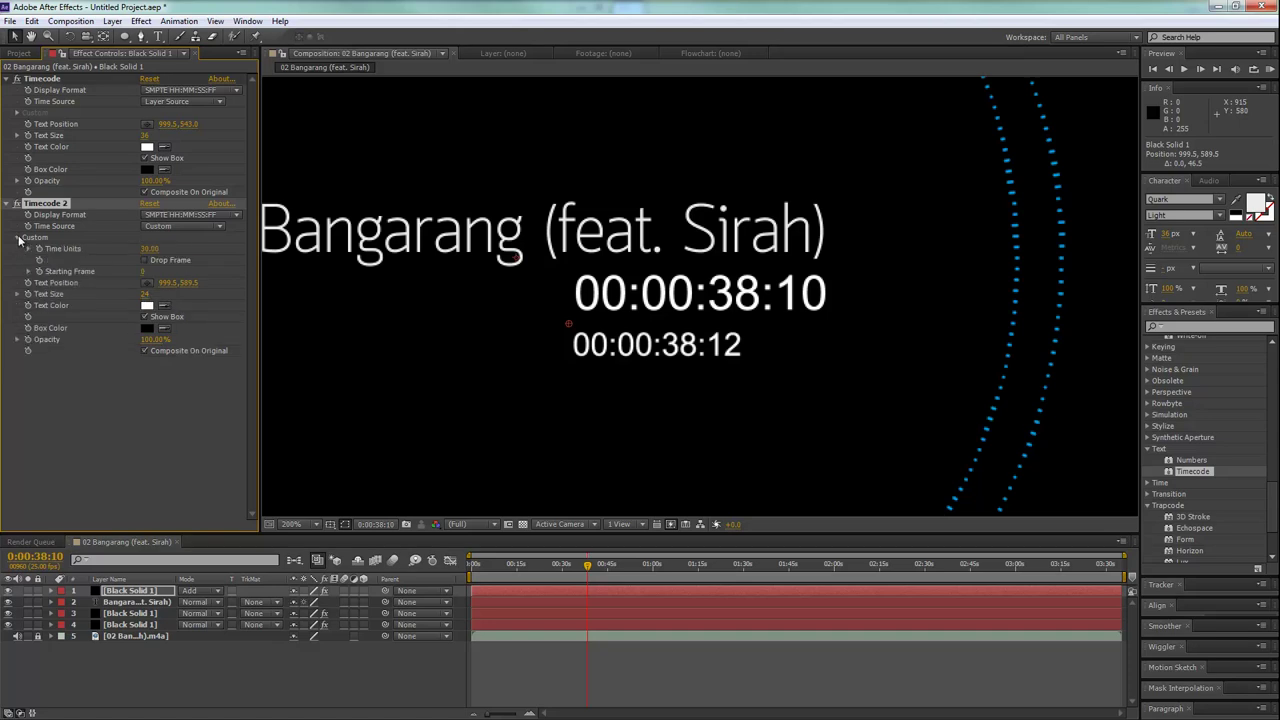
left_click(148, 249)
type("100")
key("Return")
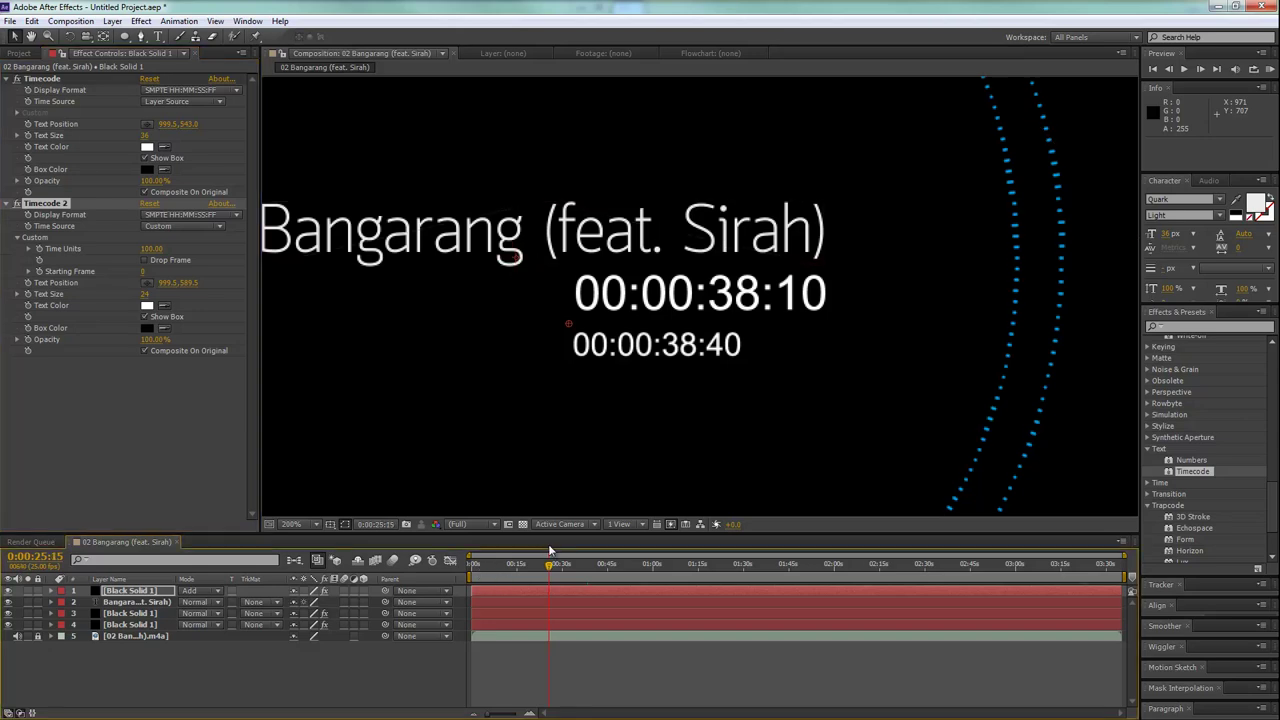
Switch Timecode 2 to Frame numbers from starting frame 1465, tucked under the first counter.
mouse_move(549, 552)
left_mouse_down()
mouse_move(507, 565)
mouse_move(522, 580)
left_mouse_up()
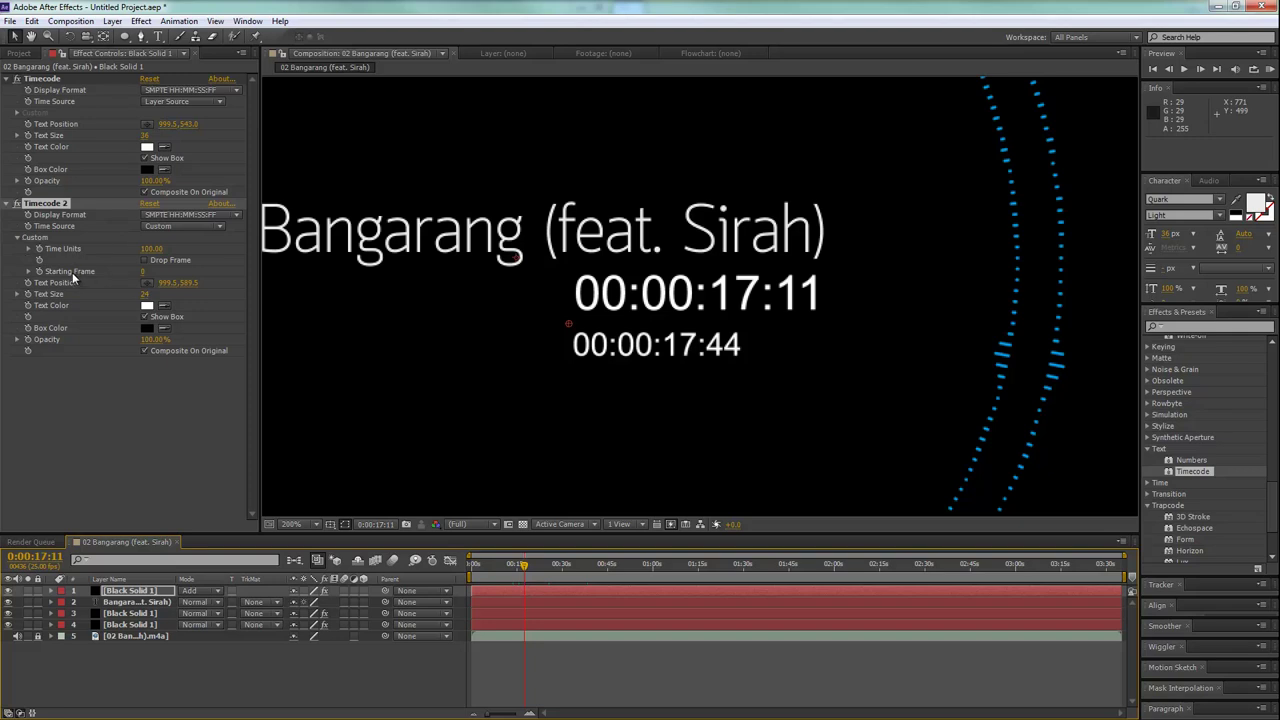
left_click_drag(143, 271, 1138, 280)
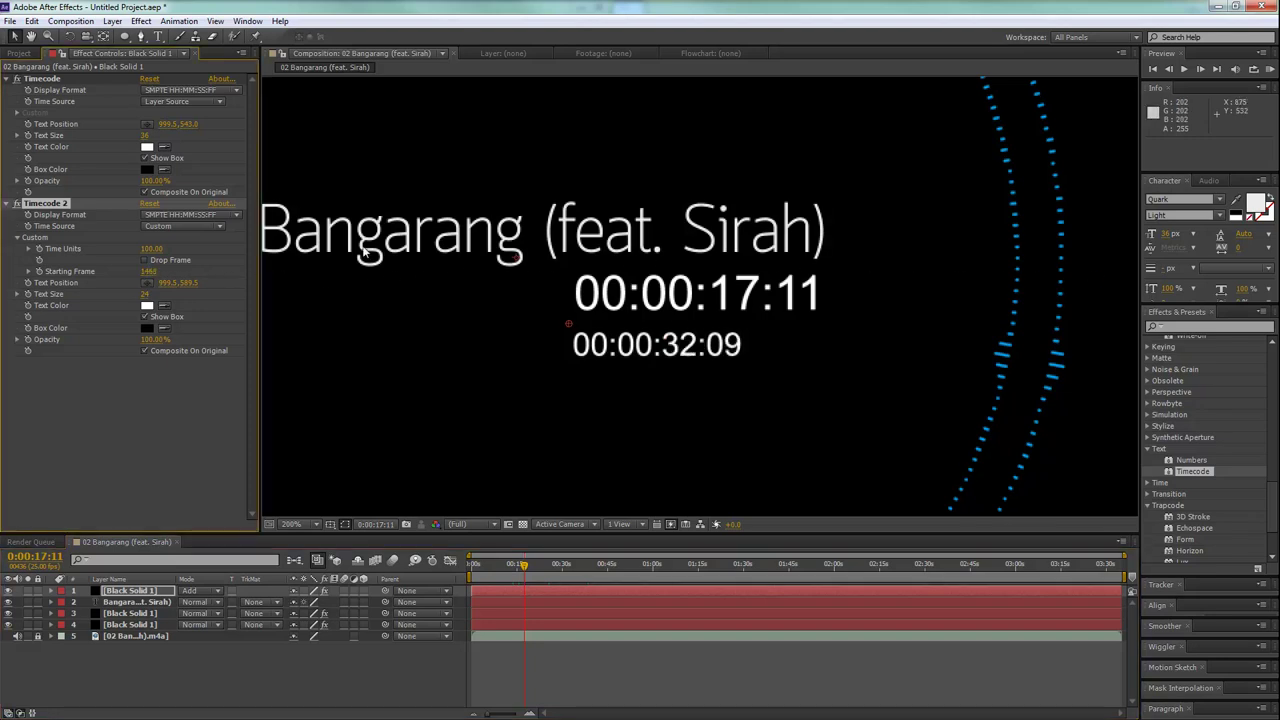
left_click(180, 215)
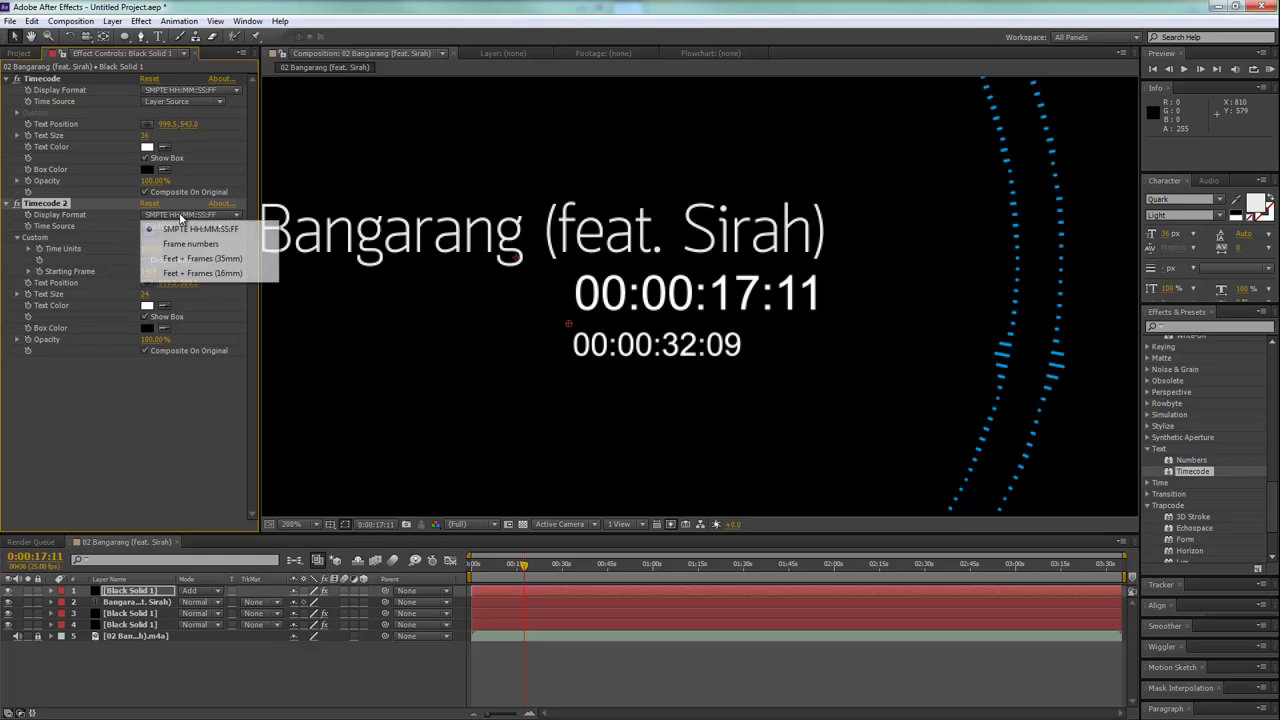
left_click(191, 244)
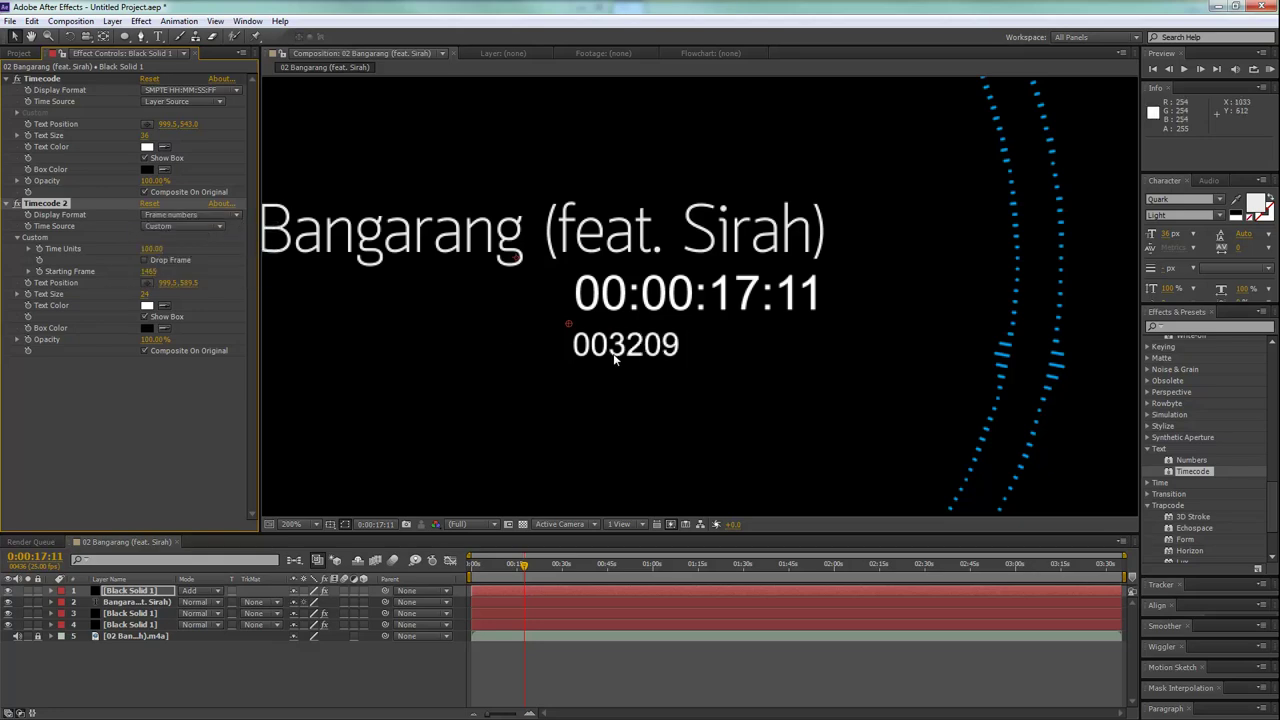
left_click_drag(572, 325, 575, 316)
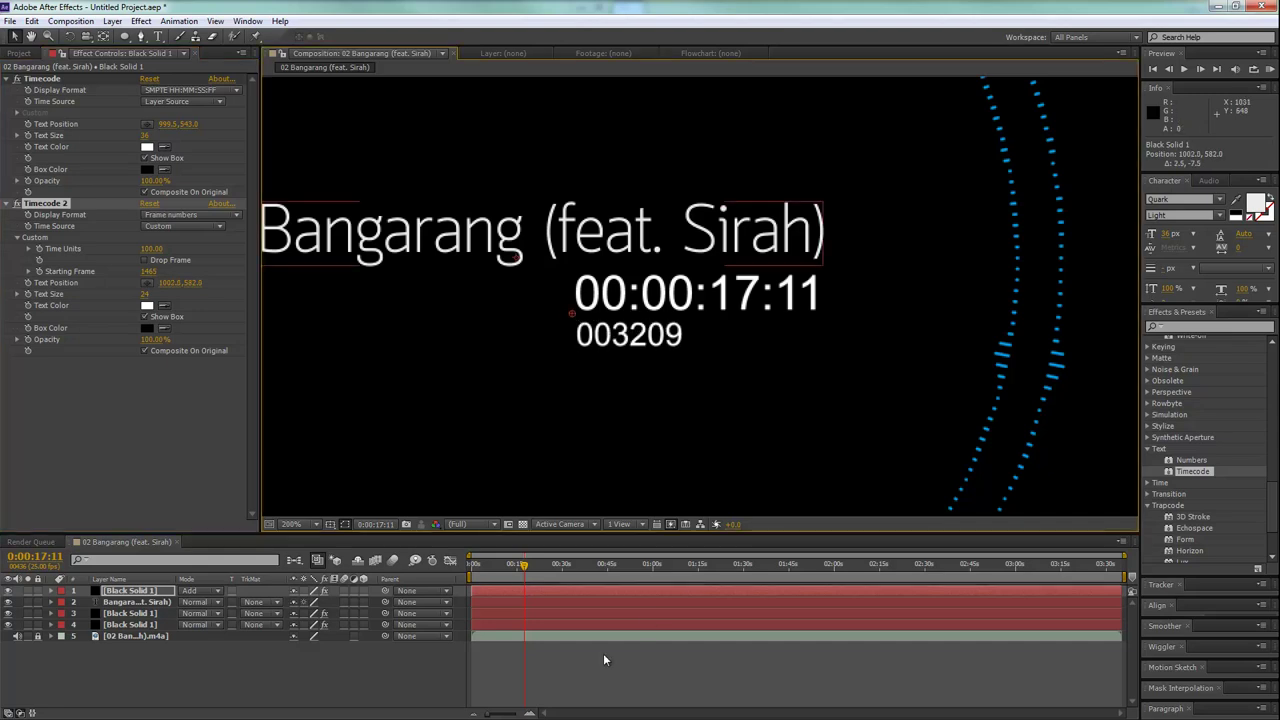
Scrub to 0:01:38:21, where the frame counter reads 011349 under the main timecode.
left_click(647, 660)
scroll(603, 348, "down", 1)
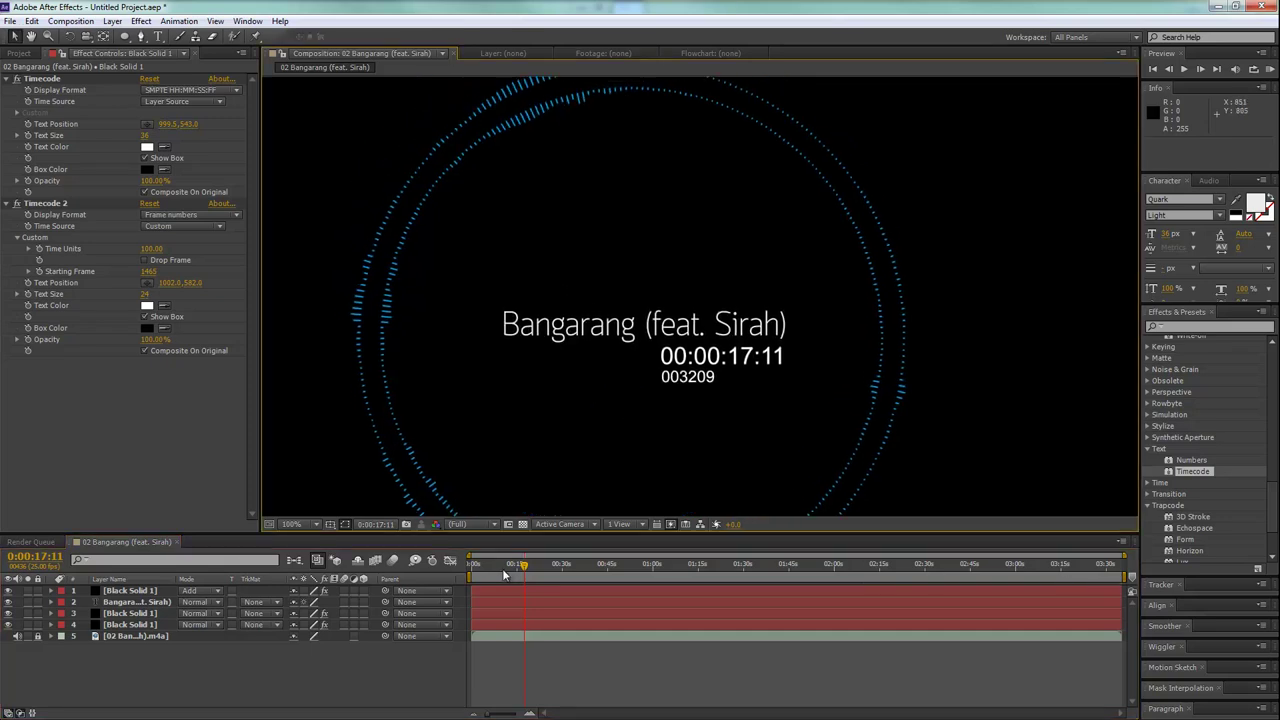
mouse_move(507, 569)
left_mouse_down()
mouse_move(477, 569)
mouse_move(770, 588)
left_mouse_up()
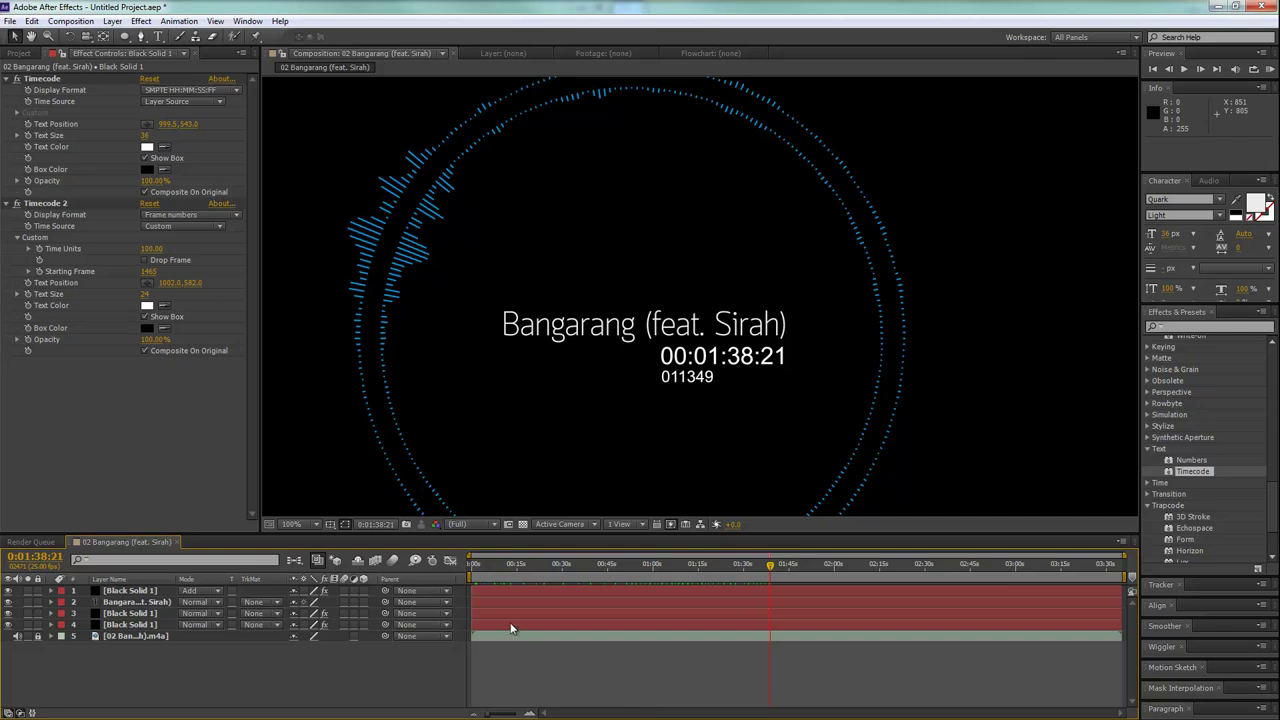
Add another Black Solid 1 on top and apply the Vegas effect to it.
right_click(538, 664)
left_click(480, 678)
left_click(19, 53)
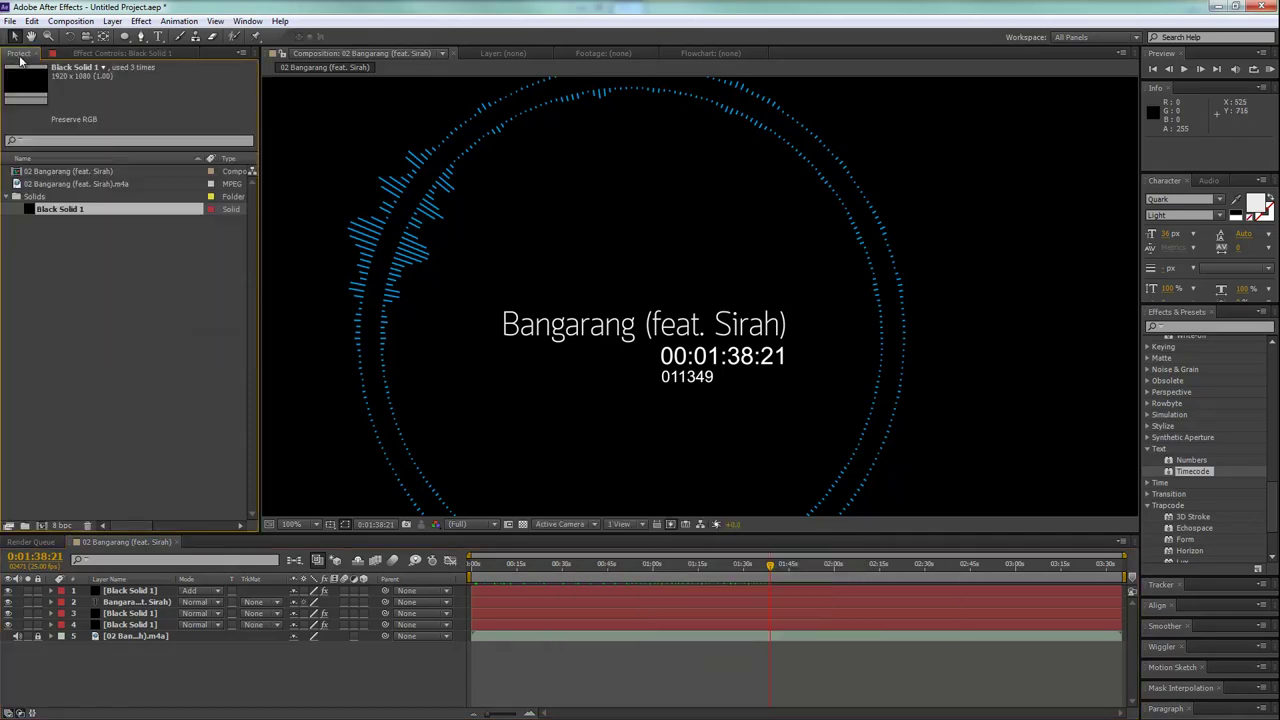
left_click_drag(48, 212, 193, 598)
scroll(1175, 500, "up", 2)
scroll(1182, 512, "up", 2)
scroll(1182, 505, "up", 5)
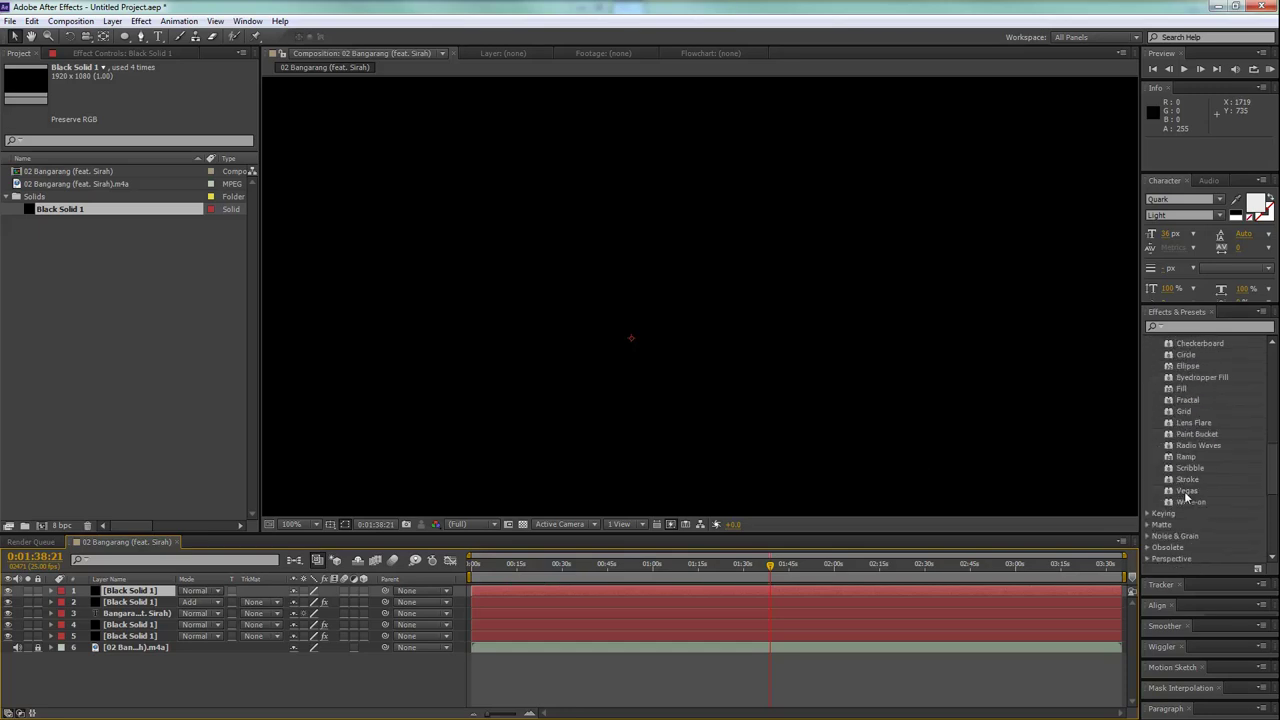
mouse_move(1181, 494)
left_mouse_down()
mouse_move(1189, 511)
mouse_move(813, 590)
left_mouse_up()
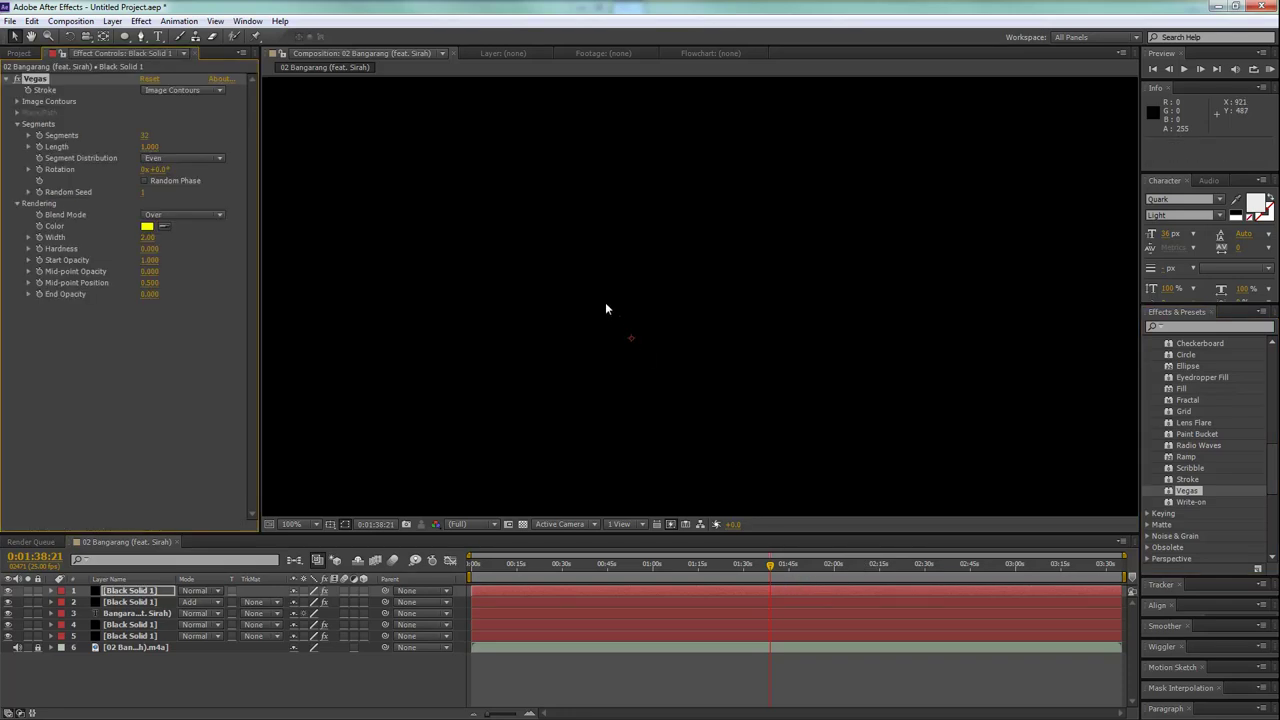
Blend the new solid in Add mode and set its Vegas colour to white.
key("comma")
left_click(195, 600)
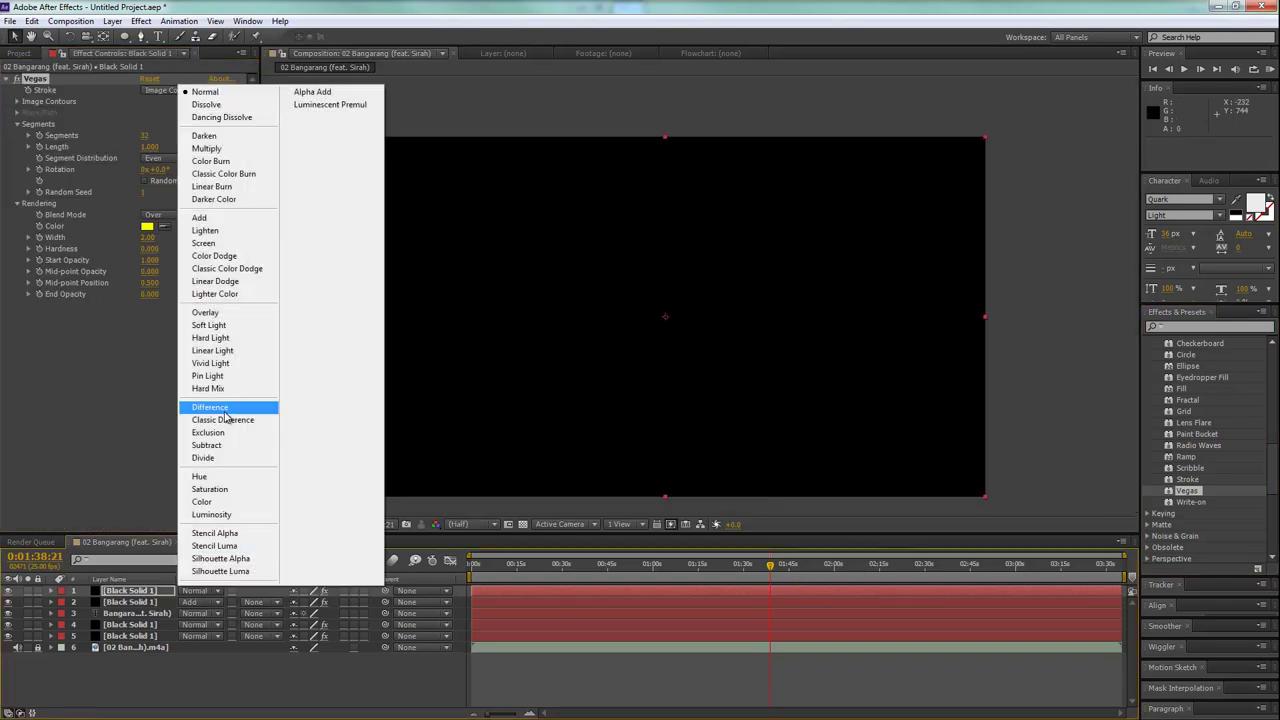
left_click(233, 225)
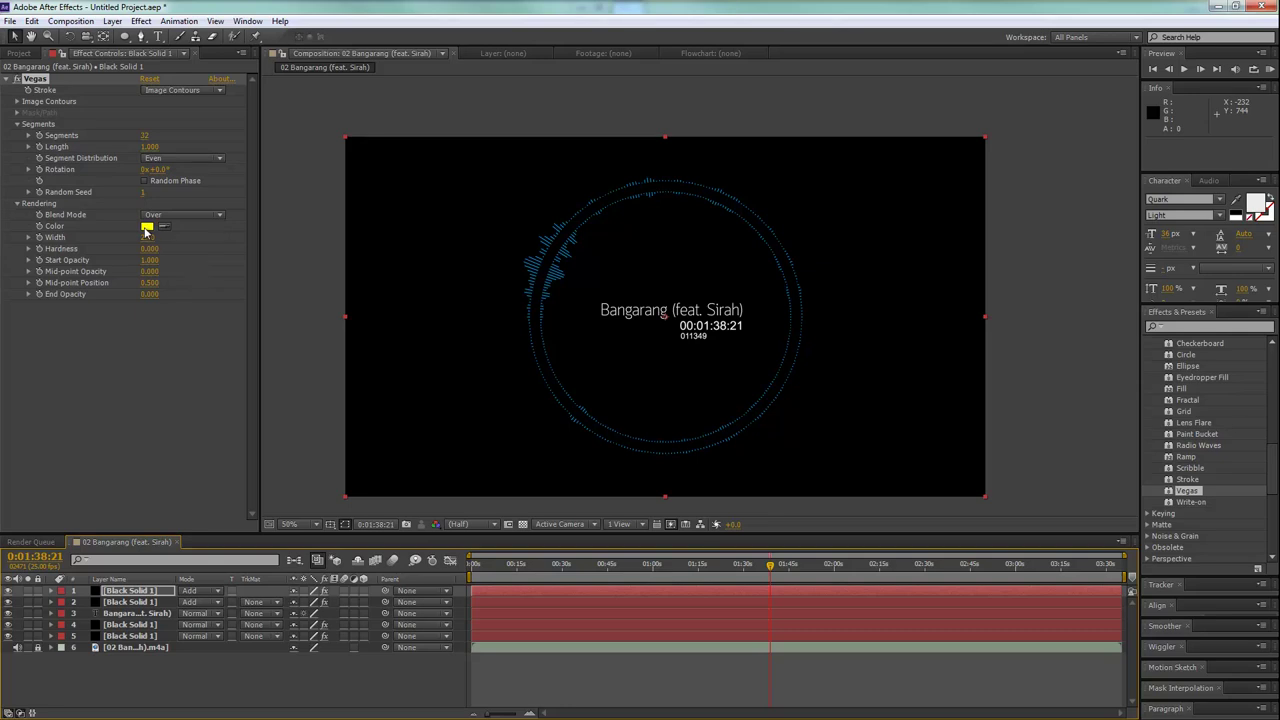
left_click(147, 227)
left_click_drag(549, 333, 438, 253)
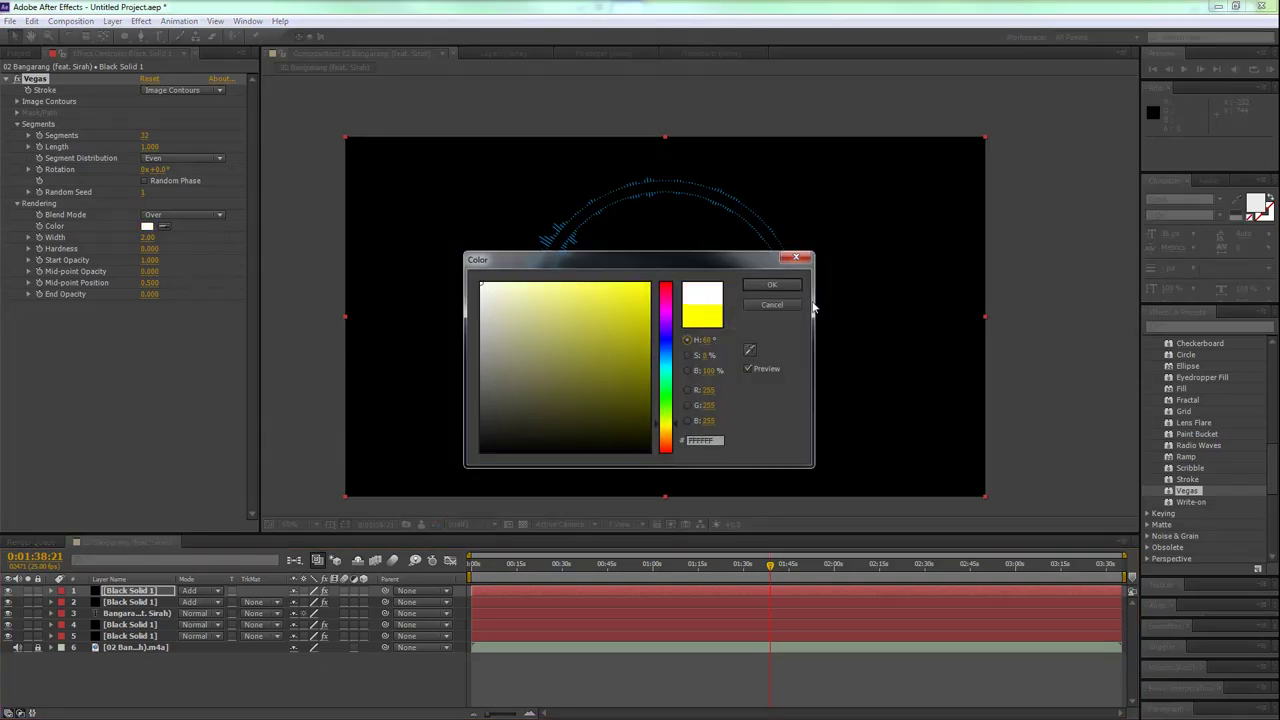
left_click(782, 284)
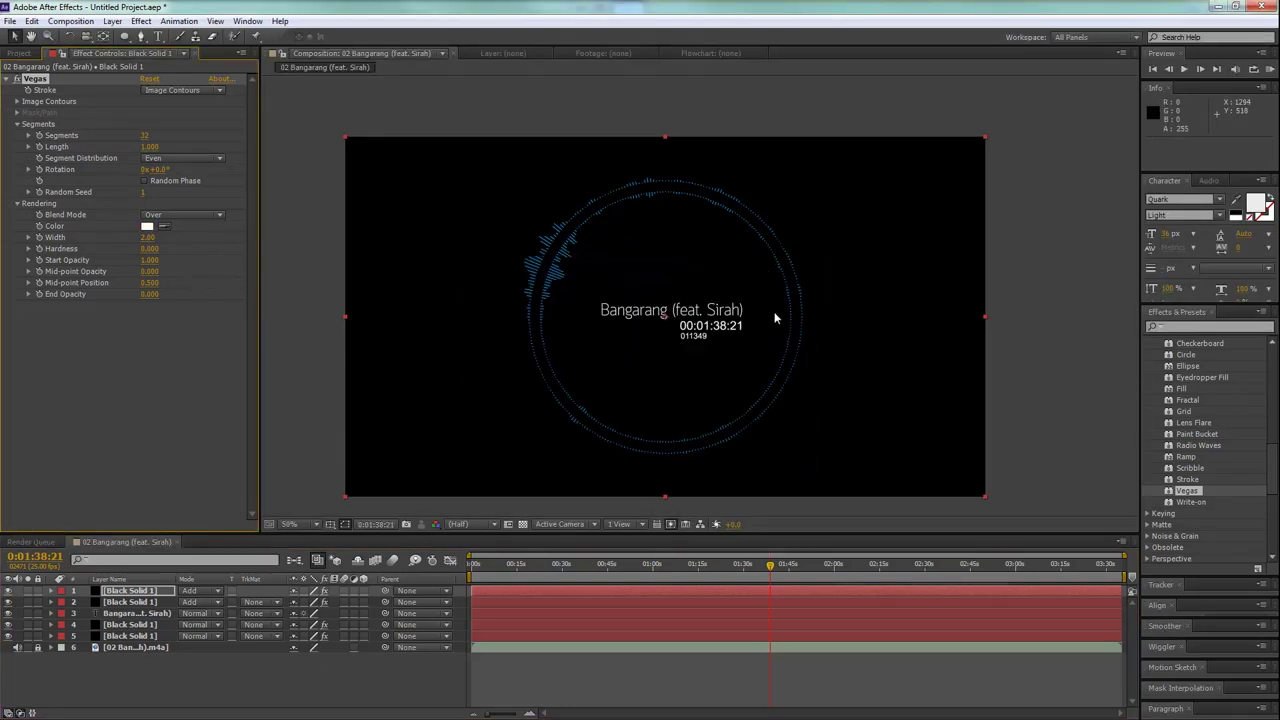
scroll(750, 297, "up", 1)
scroll(750, 297, "down", 1)
left_click_drag(700, 296, 691, 275)
key("q")
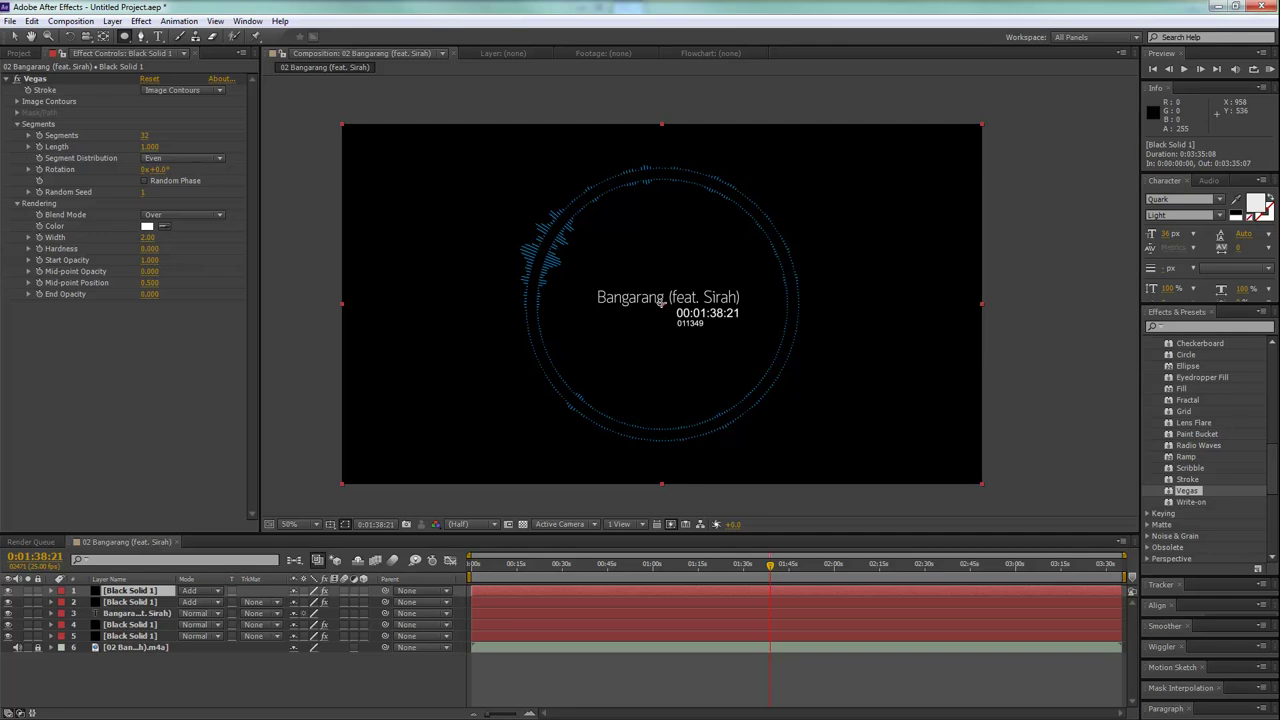
Draw a circular Mask 1 over the visualizer ring and nudge it pixel by pixel into alignment.
mouse_move(660, 303)
left_mouse_down()
mouse_move(733, 253)
mouse_move(791, 172)
left_mouse_up()
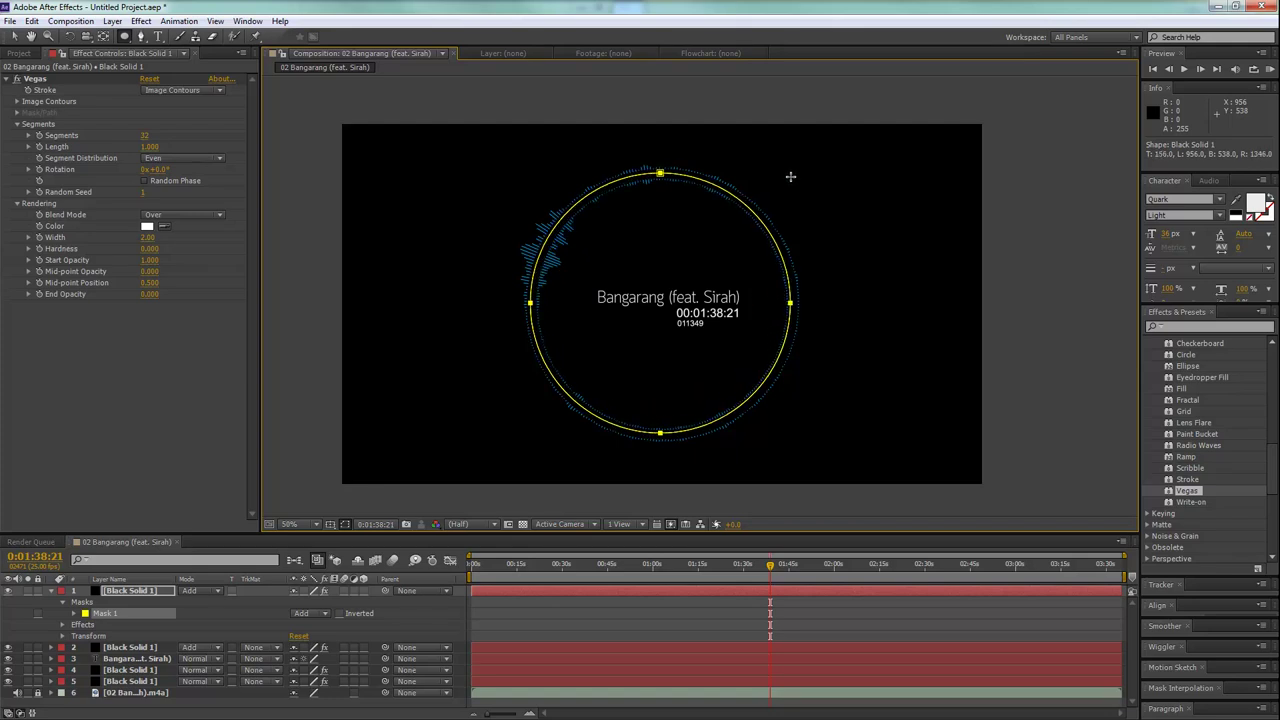
key("v")
key("Down")
key("Down")
key("Down")
key("Right")
key("Right")
key("Right")
key("Down")
key("Down")
key("Down")
key("Right")
key("Right")
key("Right")
key("Up")
key("Left")
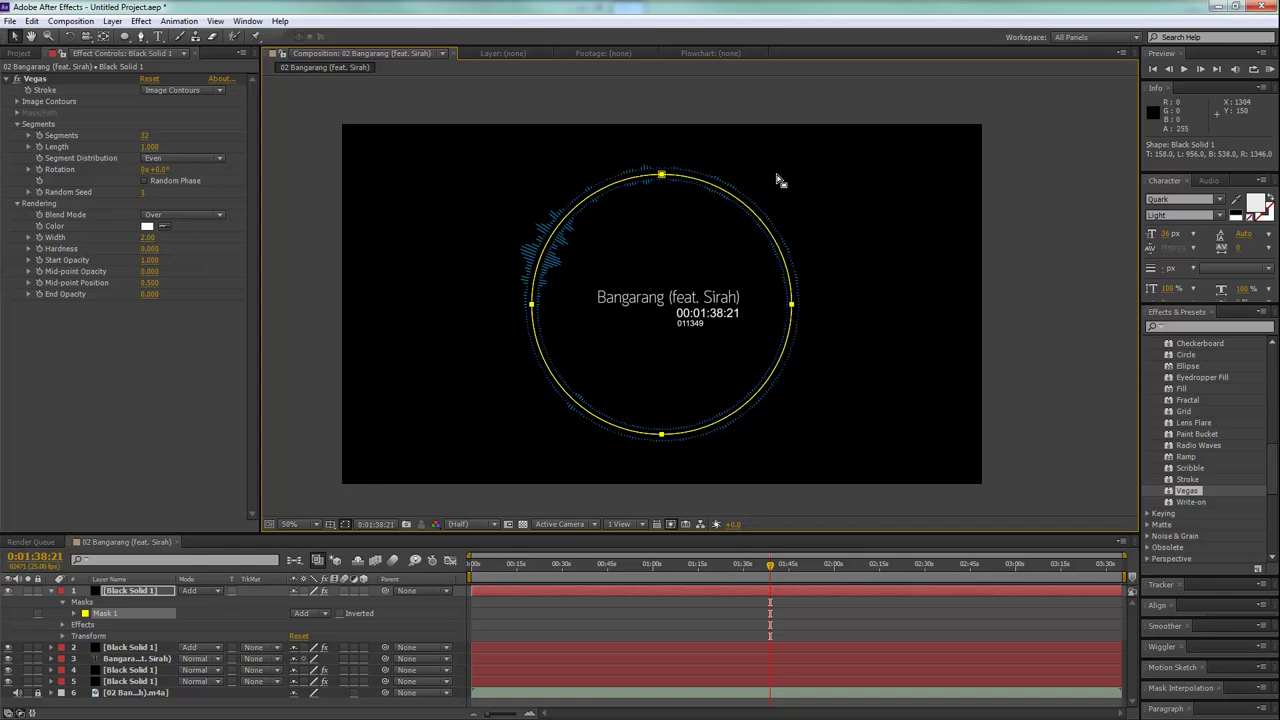
key("Right")
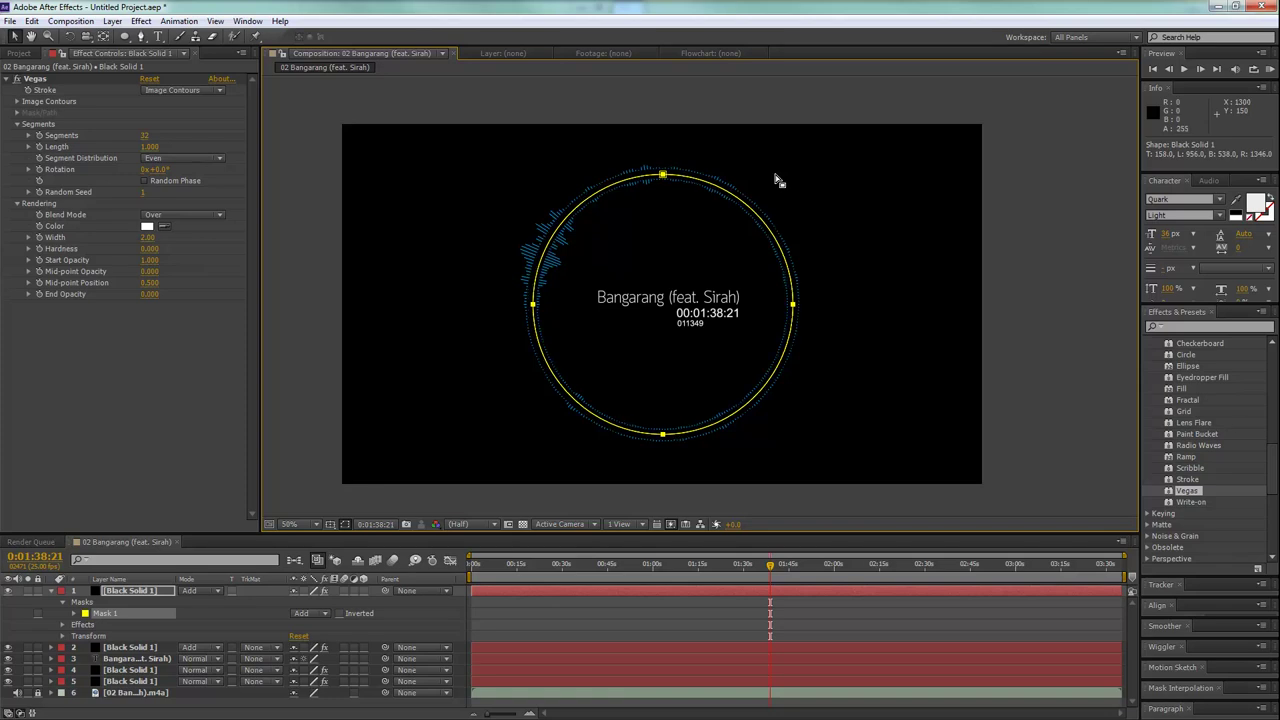
key("period")
key("Left")
key("comma")
Set the Vegas stroke to Mask/Path using Mask 1 as the path.
left_click(156, 90)
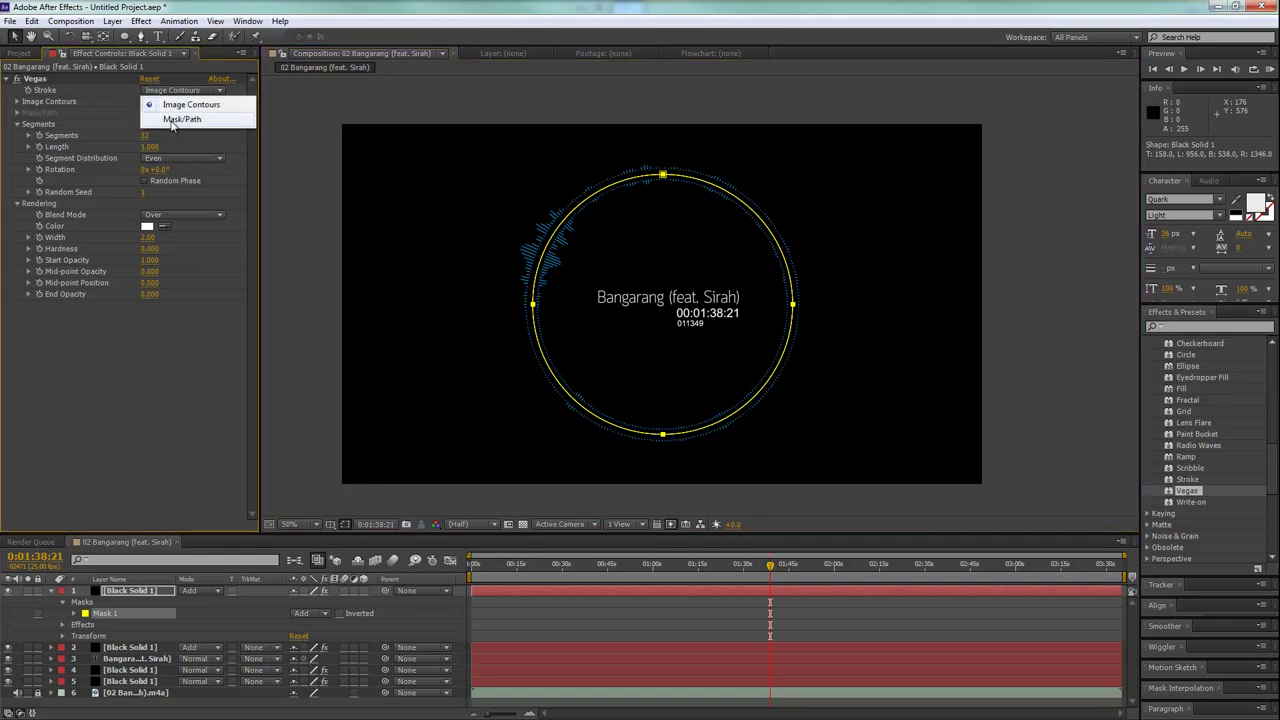
left_click(165, 117)
left_click(168, 126)
left_click(186, 158)
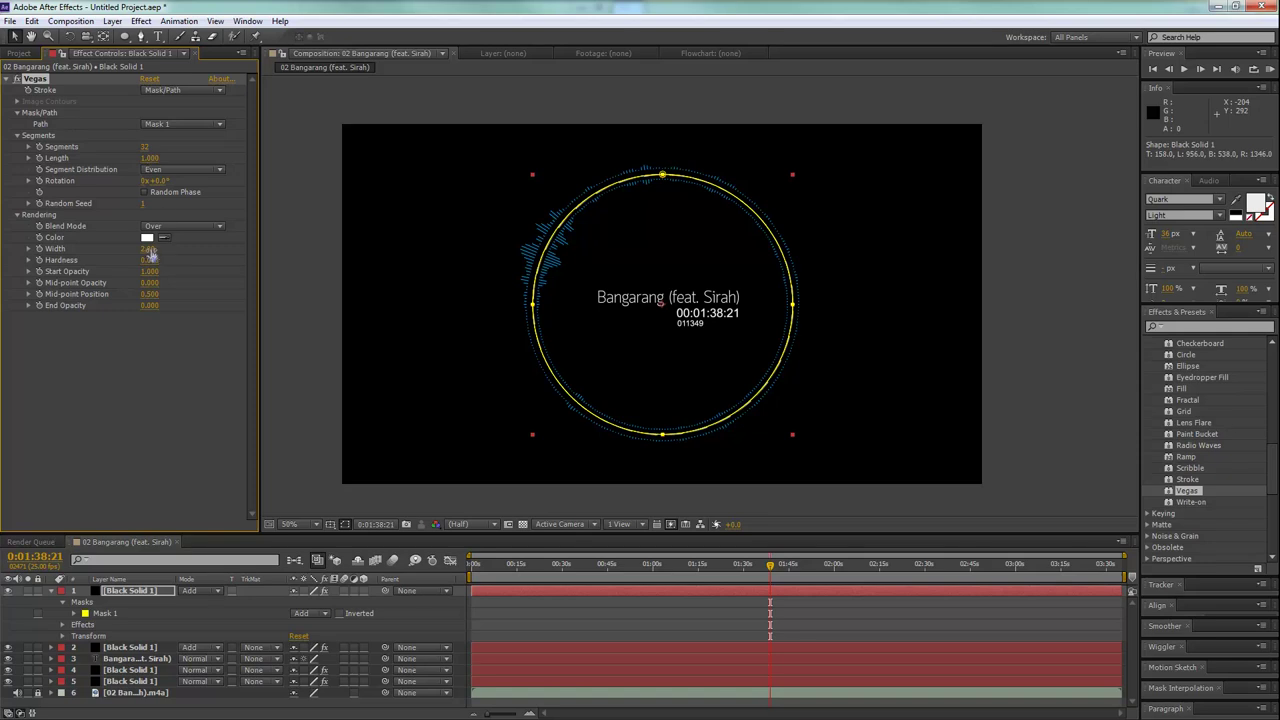
Set the stroke Width to 8.90, Hardness to 1.000 and Segments to 7.
left_click_drag(150, 249, 268, 254)
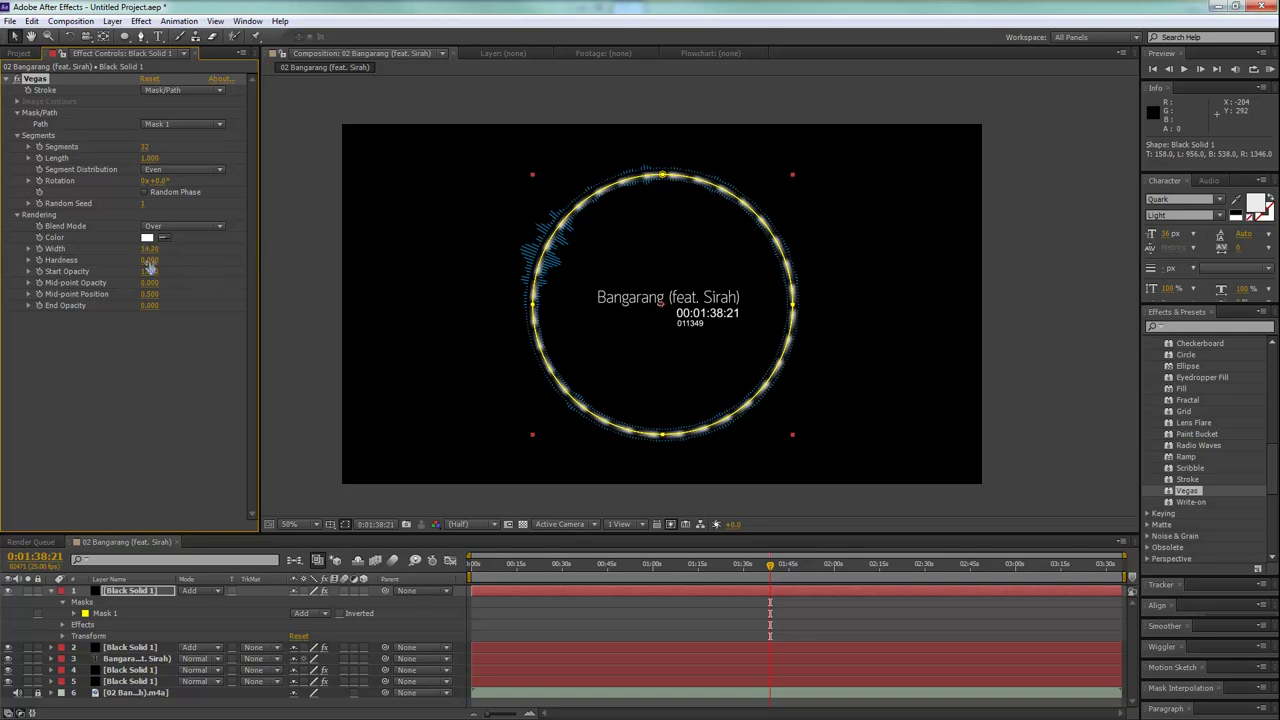
left_click_drag(148, 261, 305, 264)
key("period")
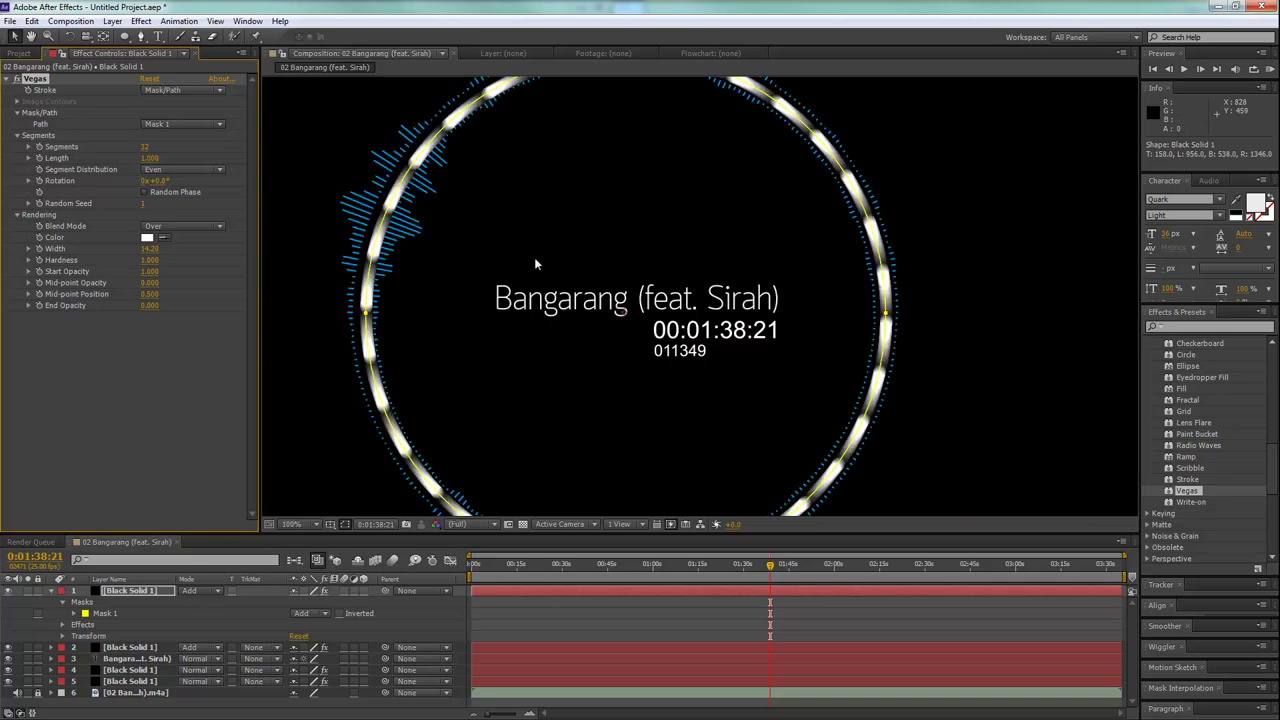
left_click_drag(145, 248, 118, 250)
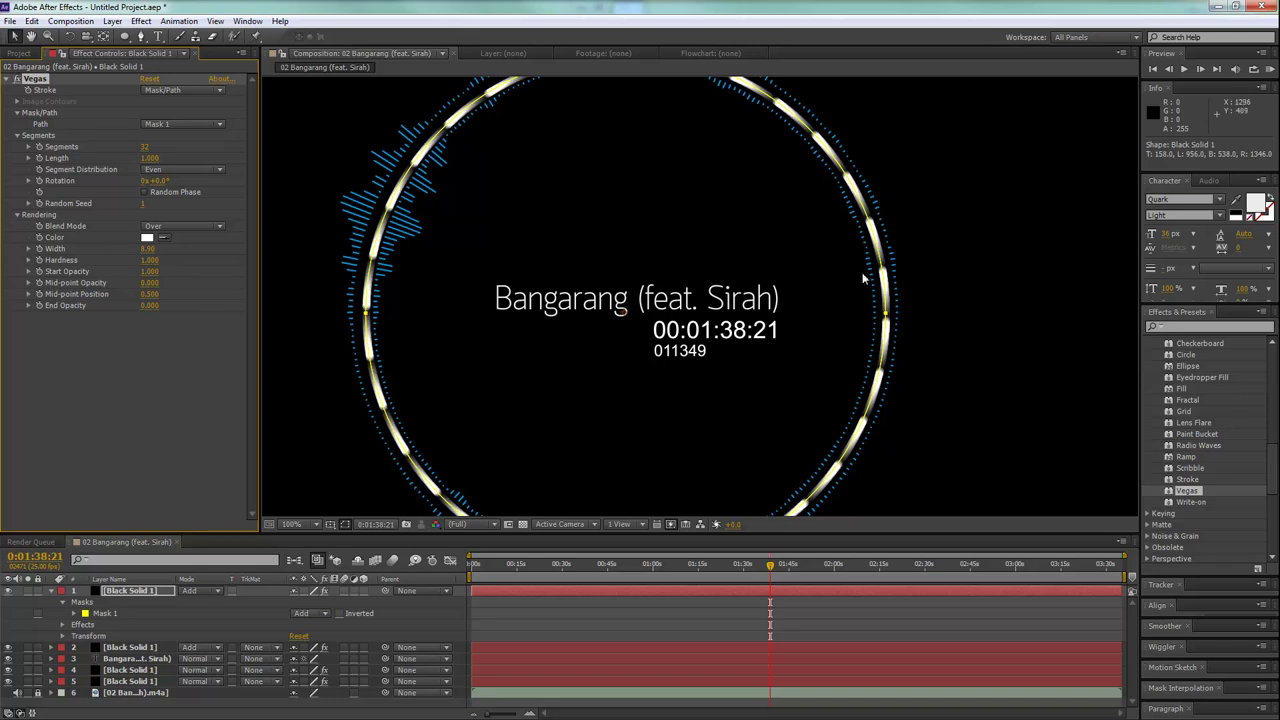
left_click(884, 313)
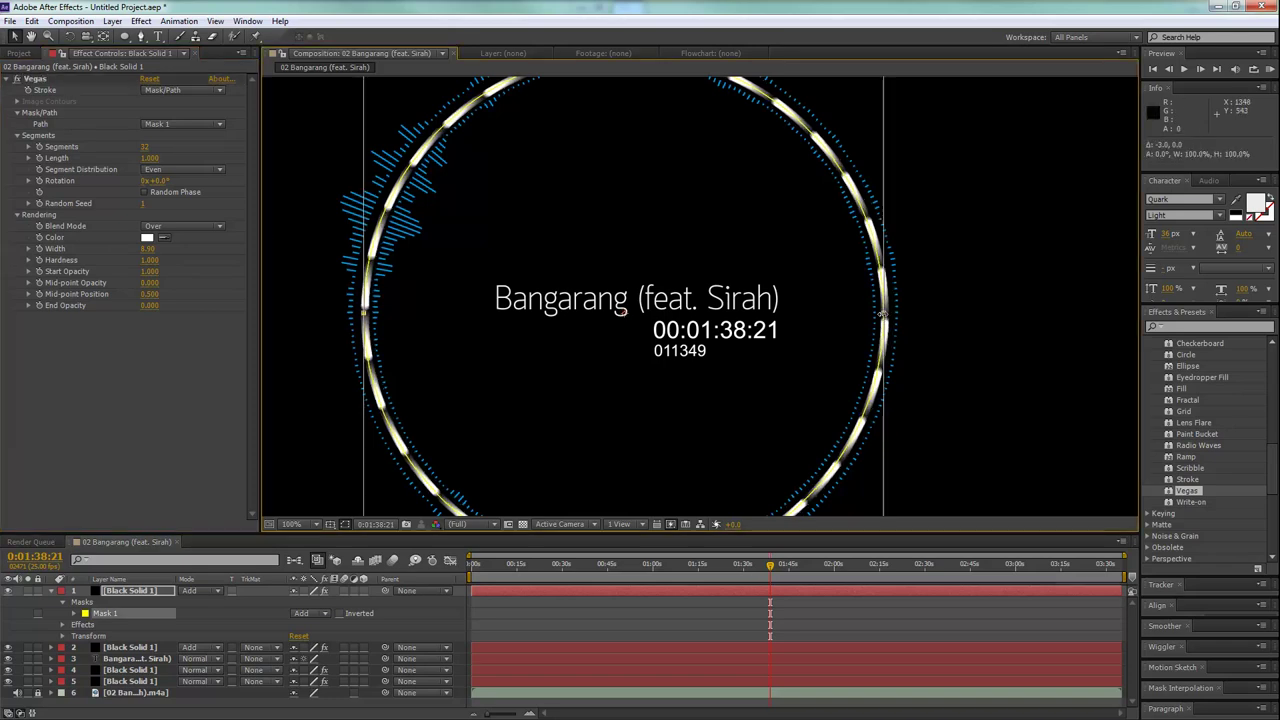
left_click_drag(885, 318, 882, 320)
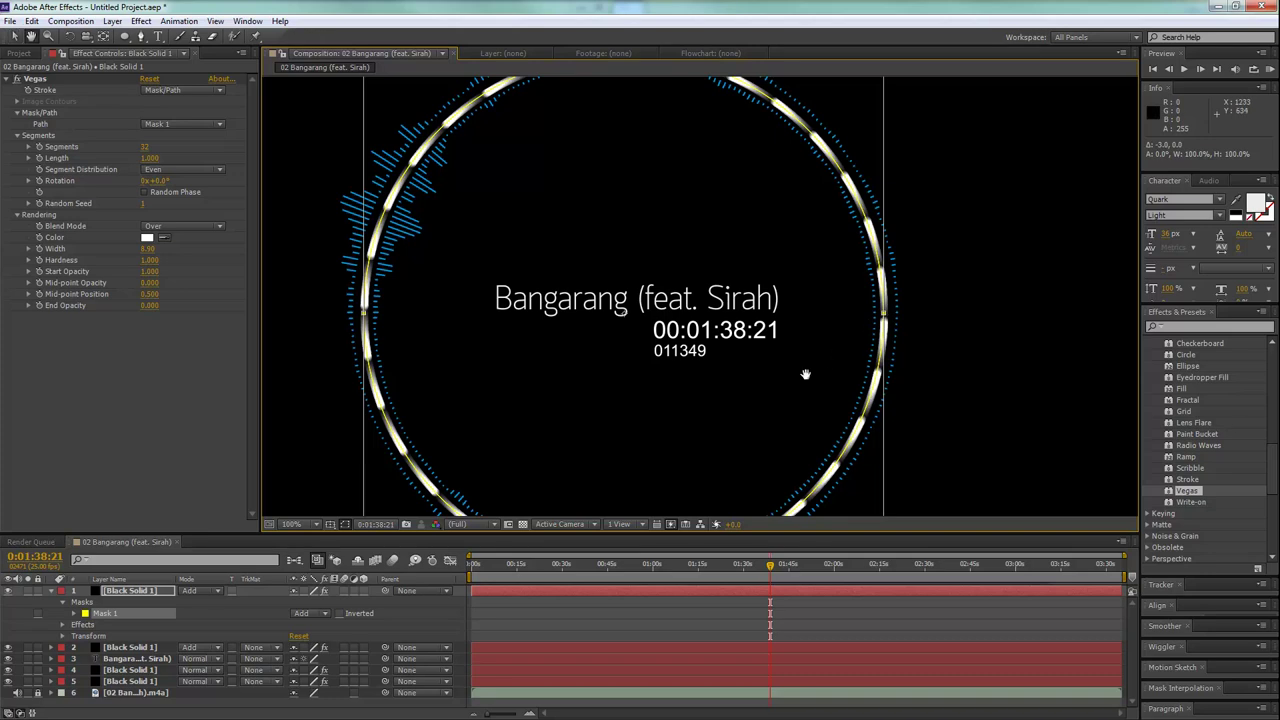
left_click_drag(808, 372, 802, 278)
left_click_drag(768, 206, 766, 344)
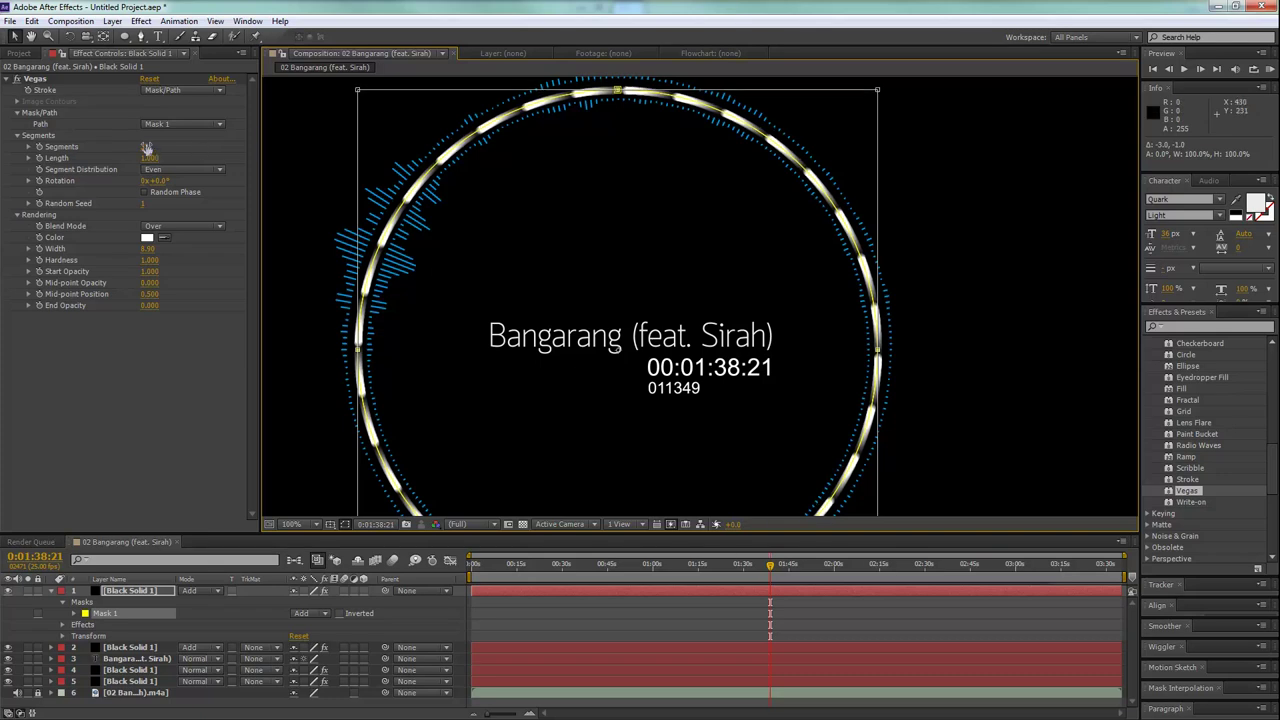
left_click_drag(146, 145, 129, 144)
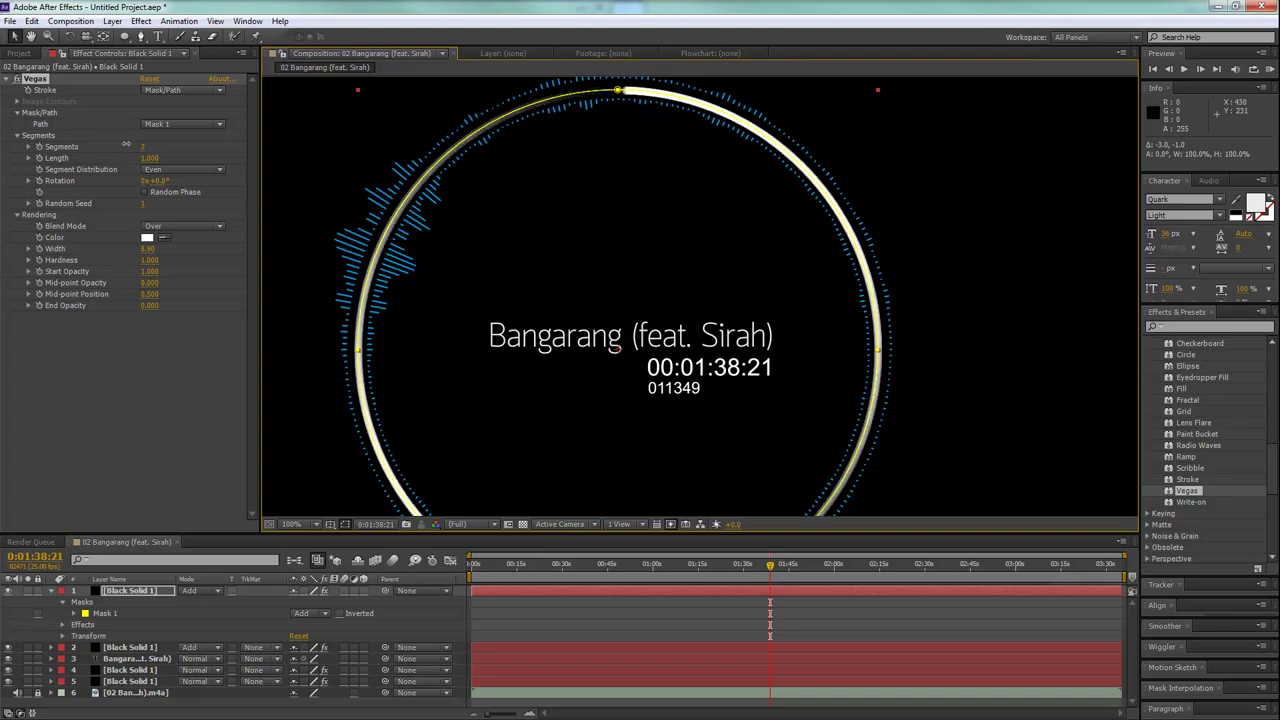
At 0:00:00:00, drive the Vegas Rotation with a time*100 expression.
key("comma")
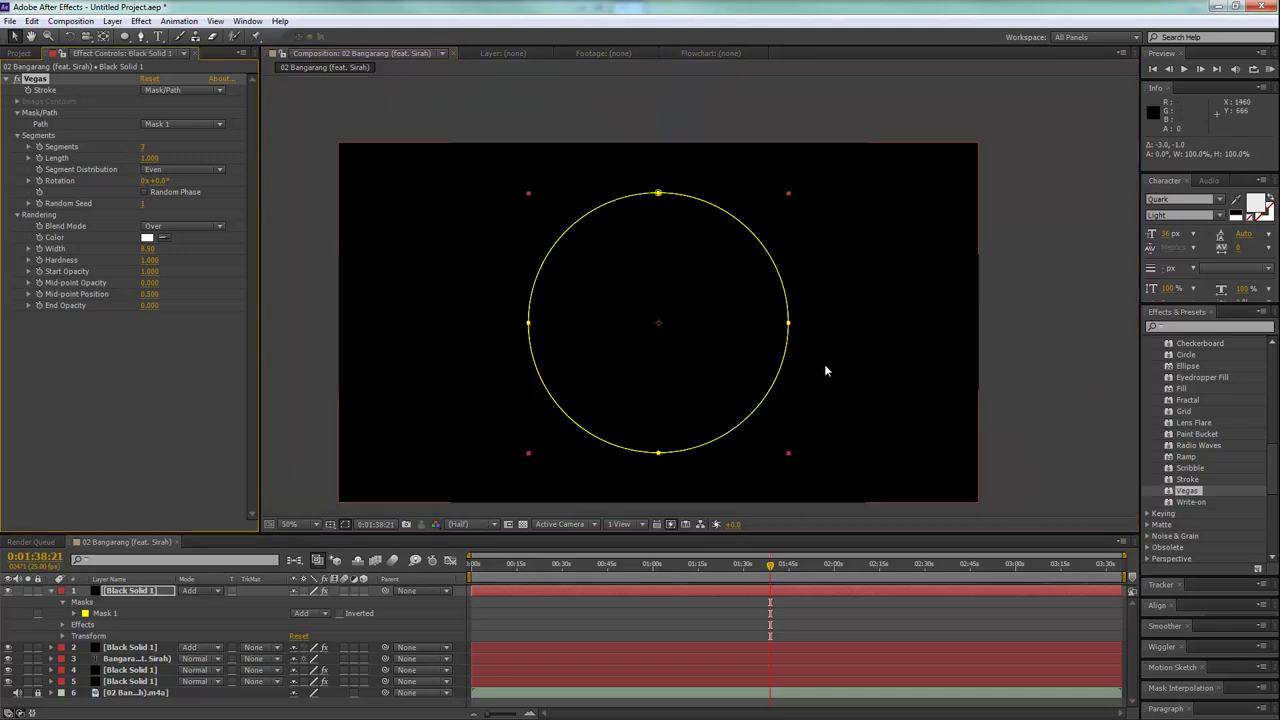
left_click(720, 647)
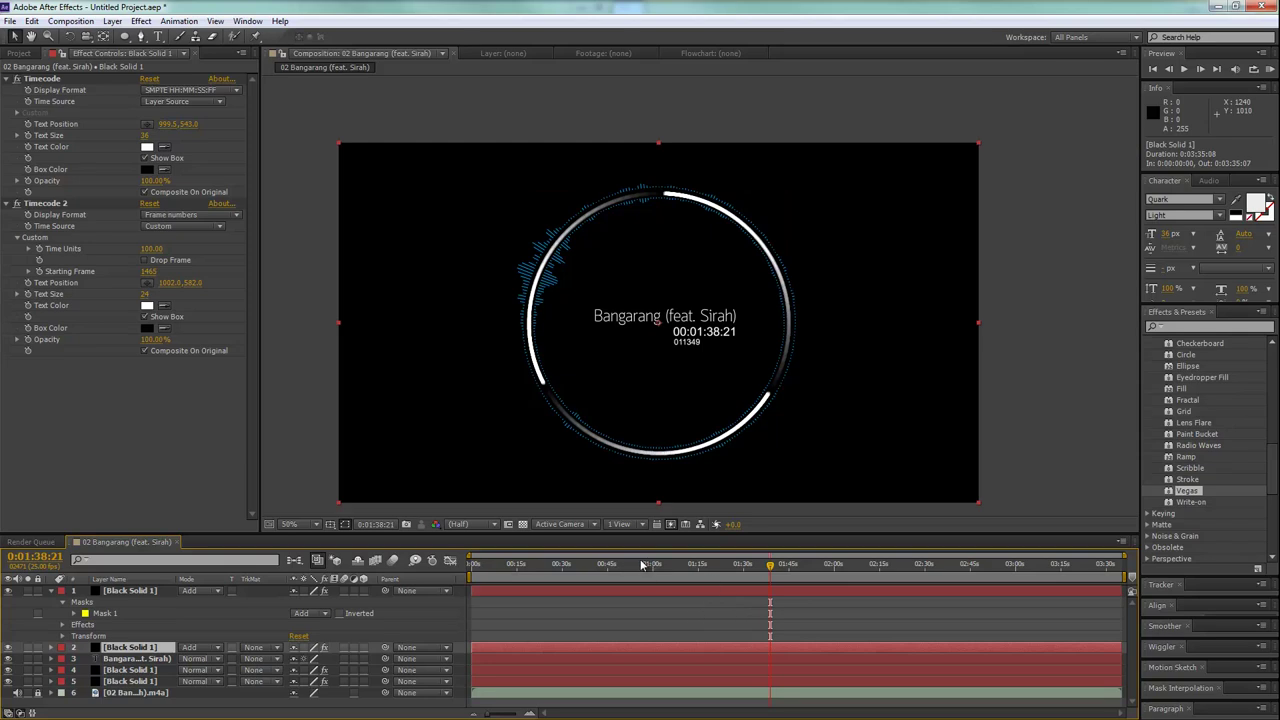
left_click(477, 566)
left_click_drag(477, 568, 469, 578)
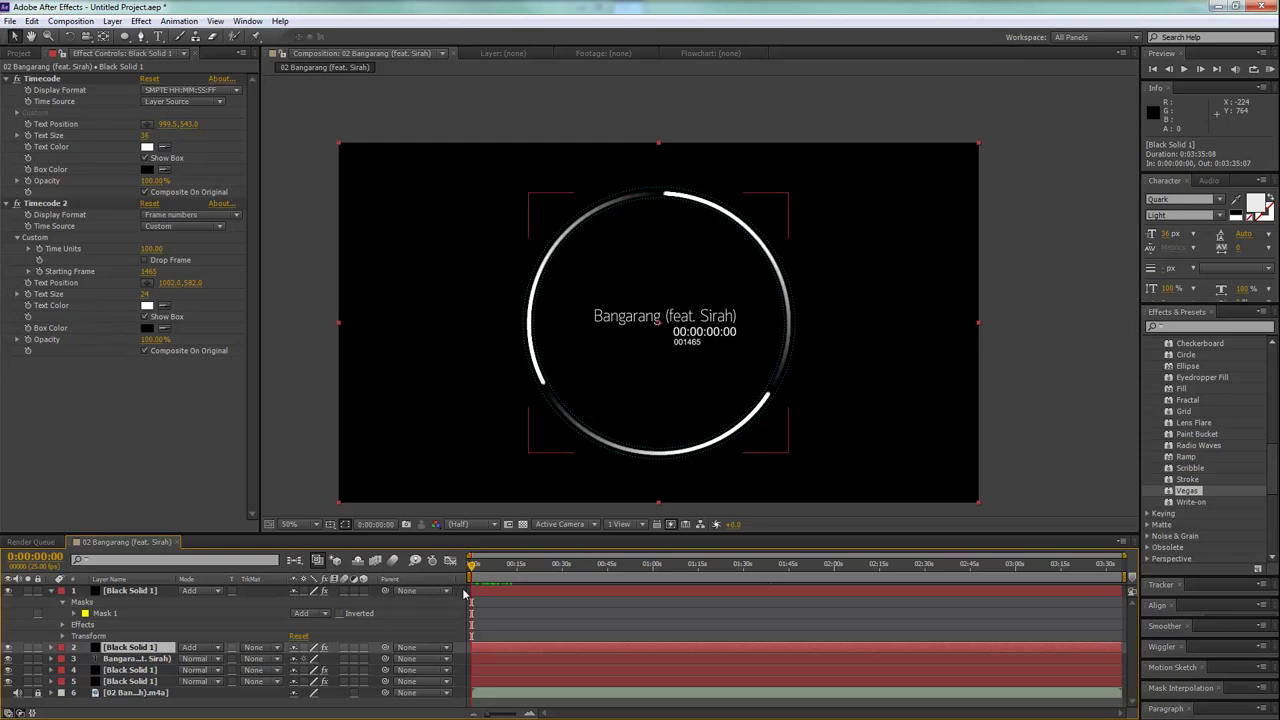
left_click(135, 590)
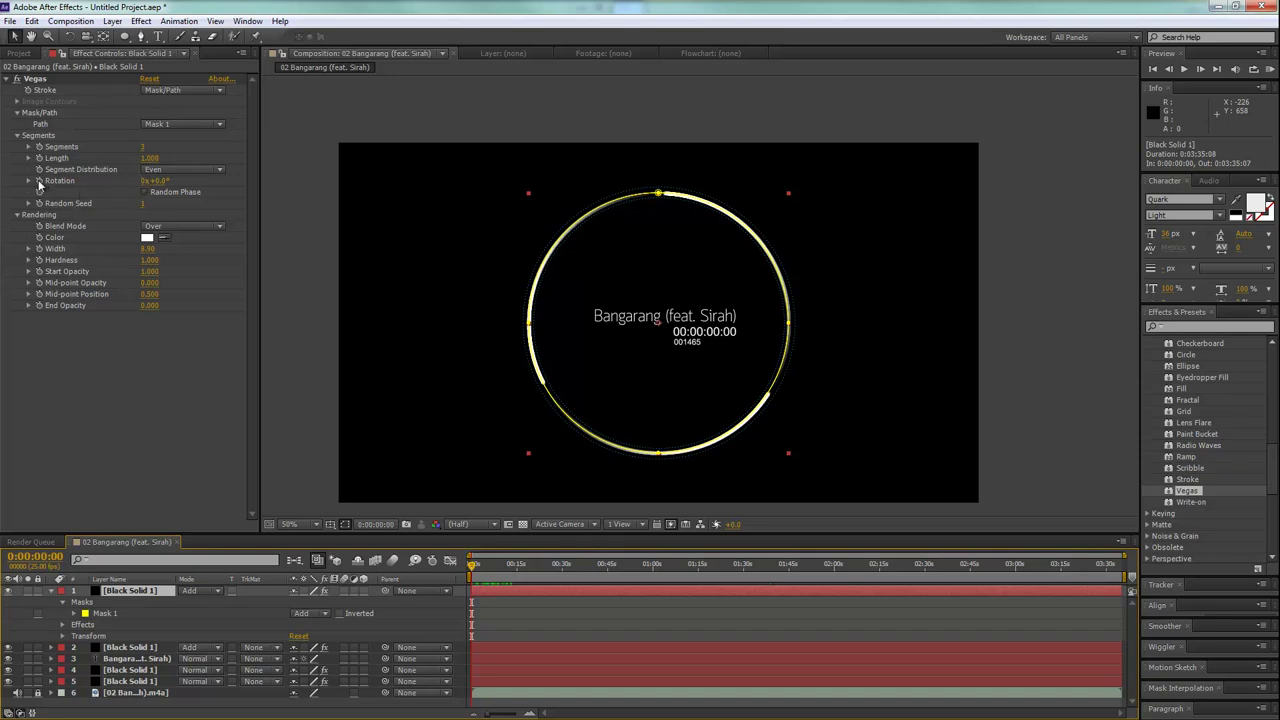
left_click(39, 181, "alt")
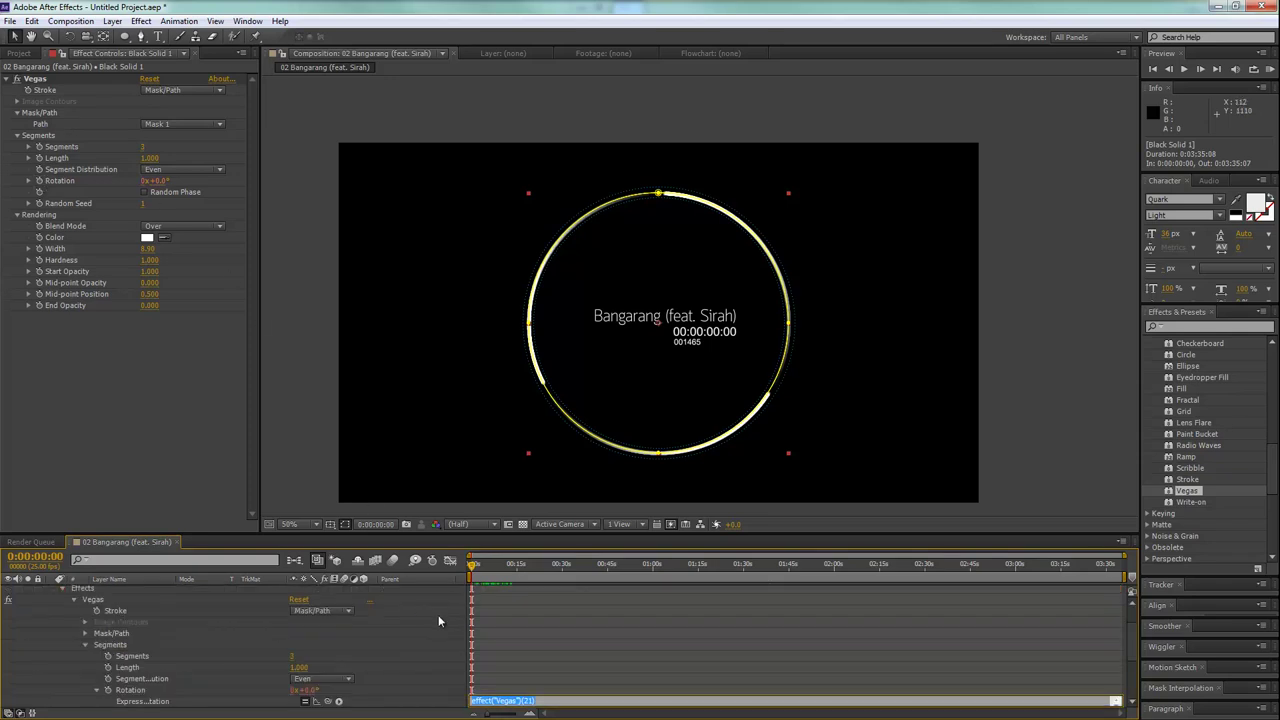
key("BackSpace")
type("time*")
type("100")
left_click(438, 617)
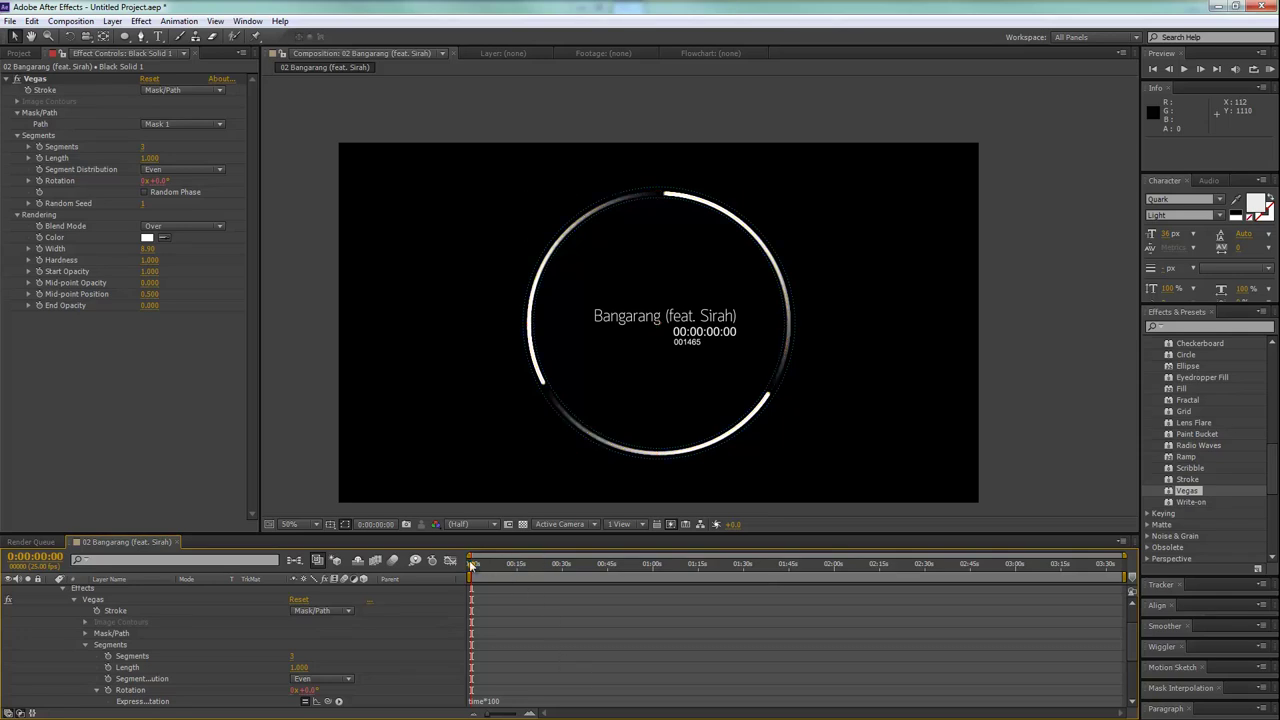
Preview the spin from 0:00:20:13, then reverse the expression to time*-100.
left_click(481, 569)
left_click_drag(481, 569, 536, 593)
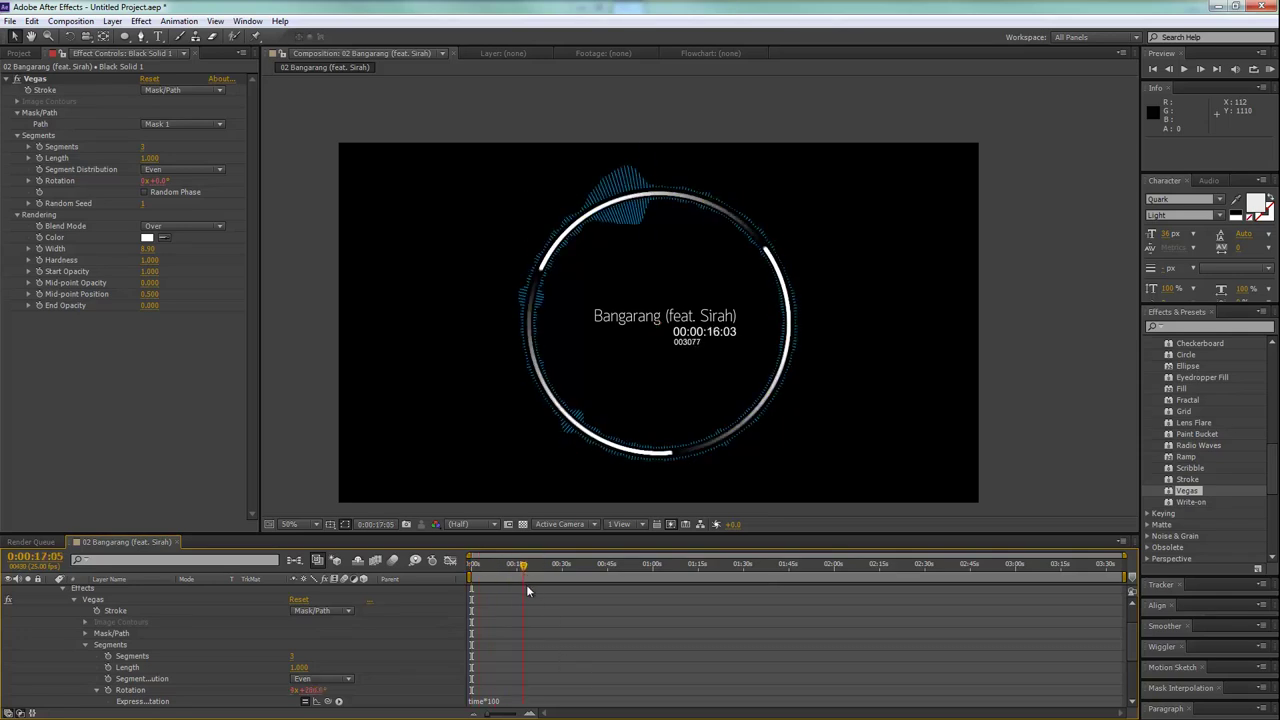
key("KP_0")
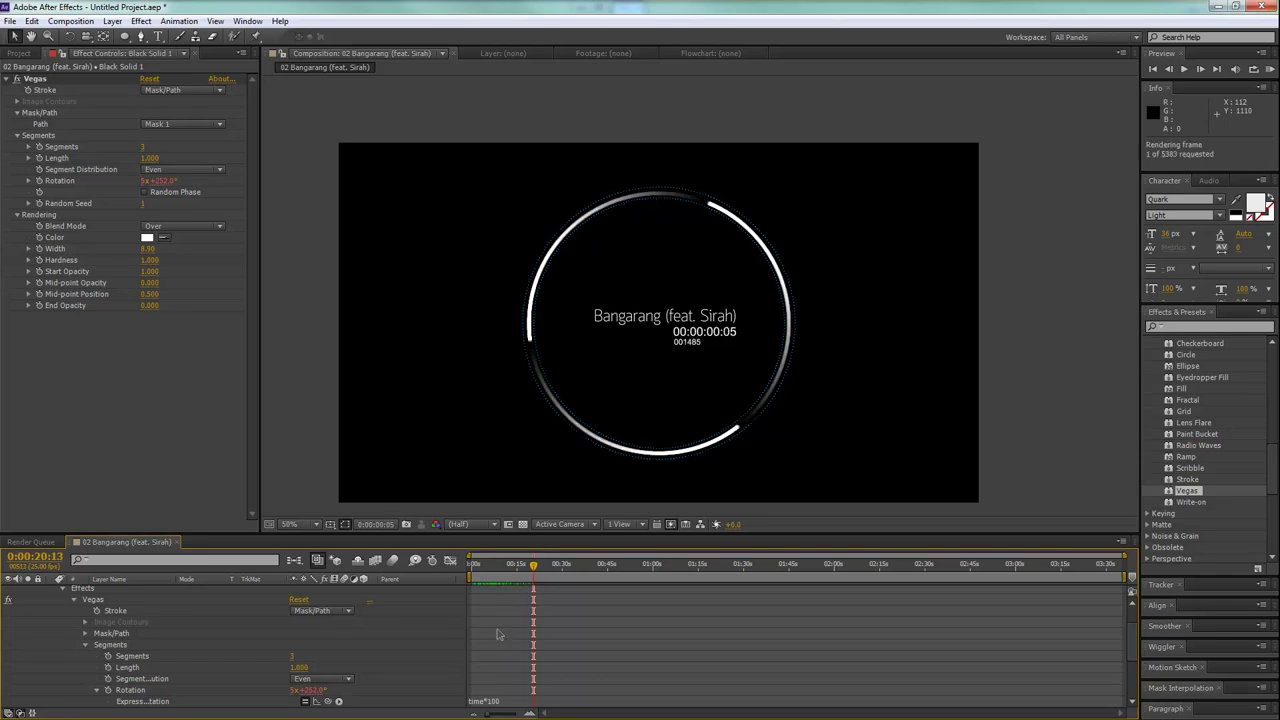
left_click(486, 700)
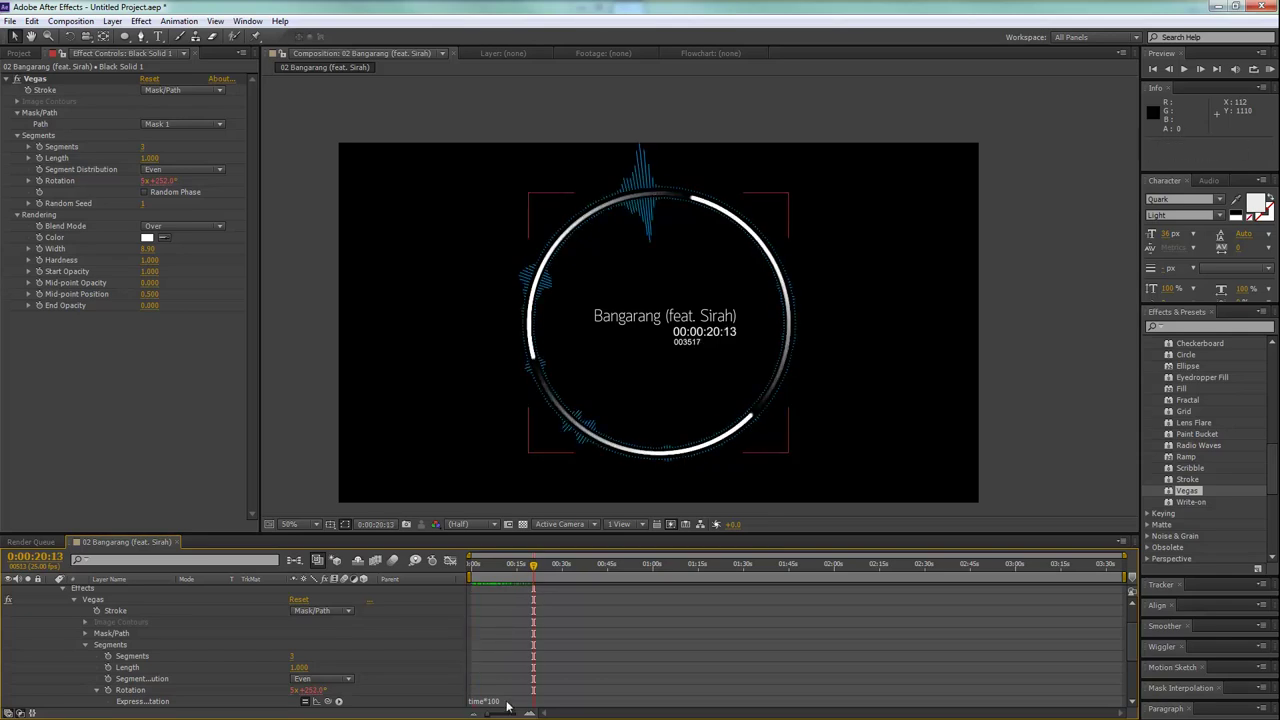
left_click(505, 701)
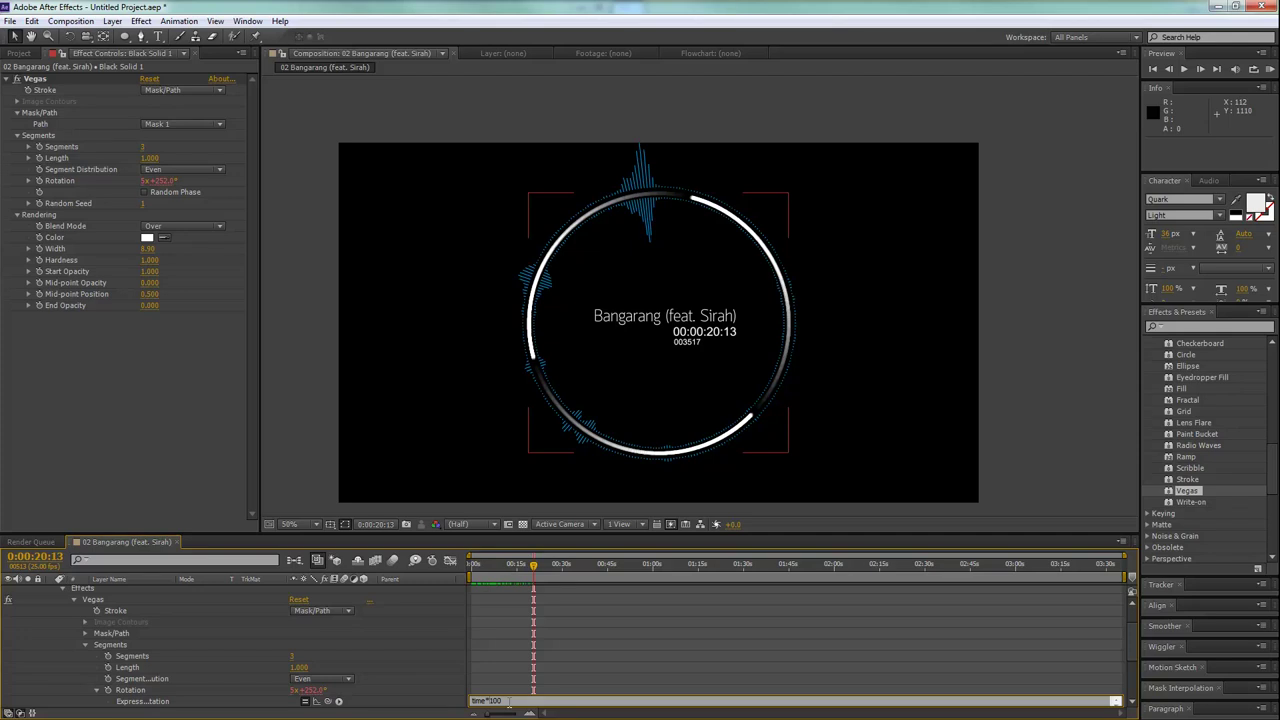
type("-")
key("KP_Enter")
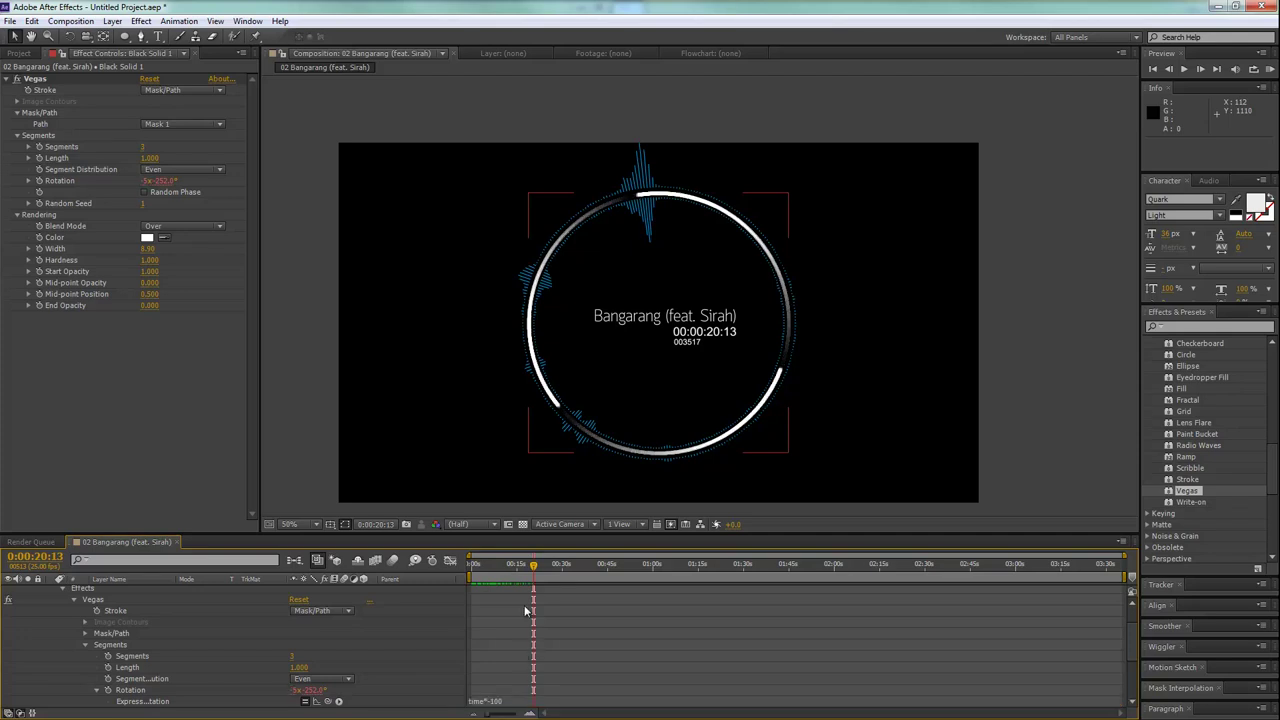
left_click_drag(507, 568, 449, 568)
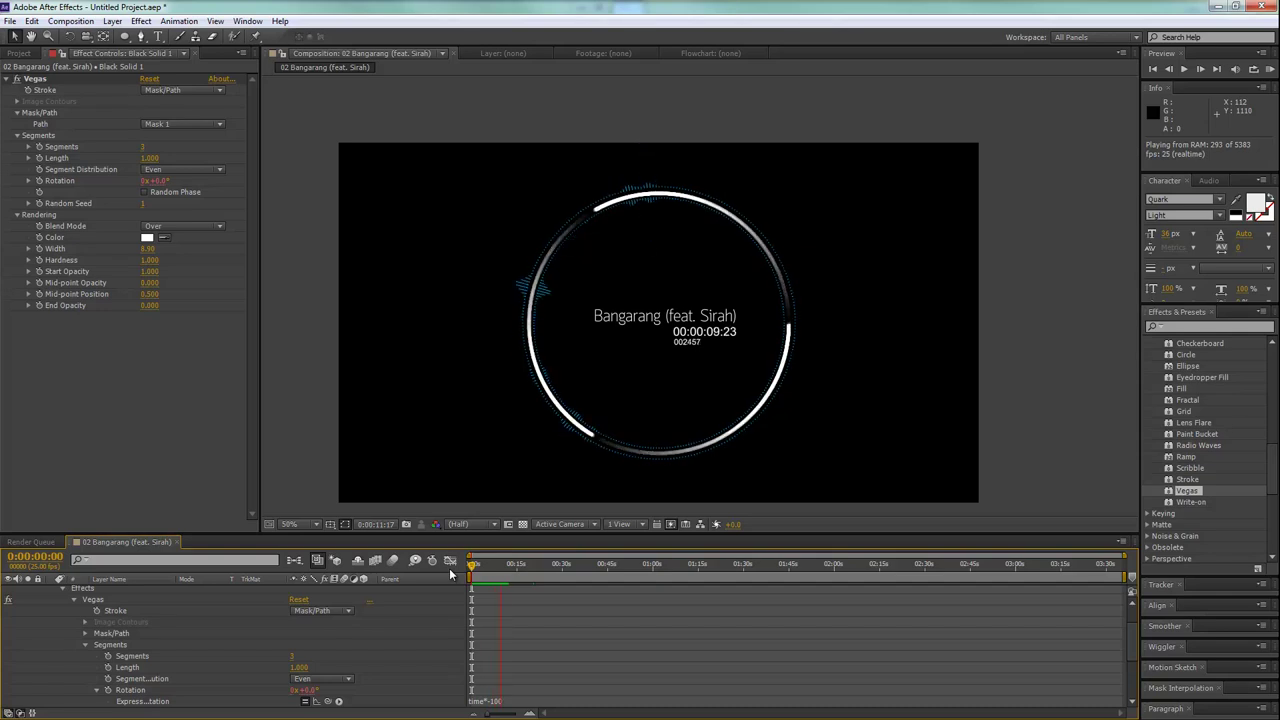
Stop the preview and collapse layer 1's properties to show all layers.
key("space")
left_click(558, 636)
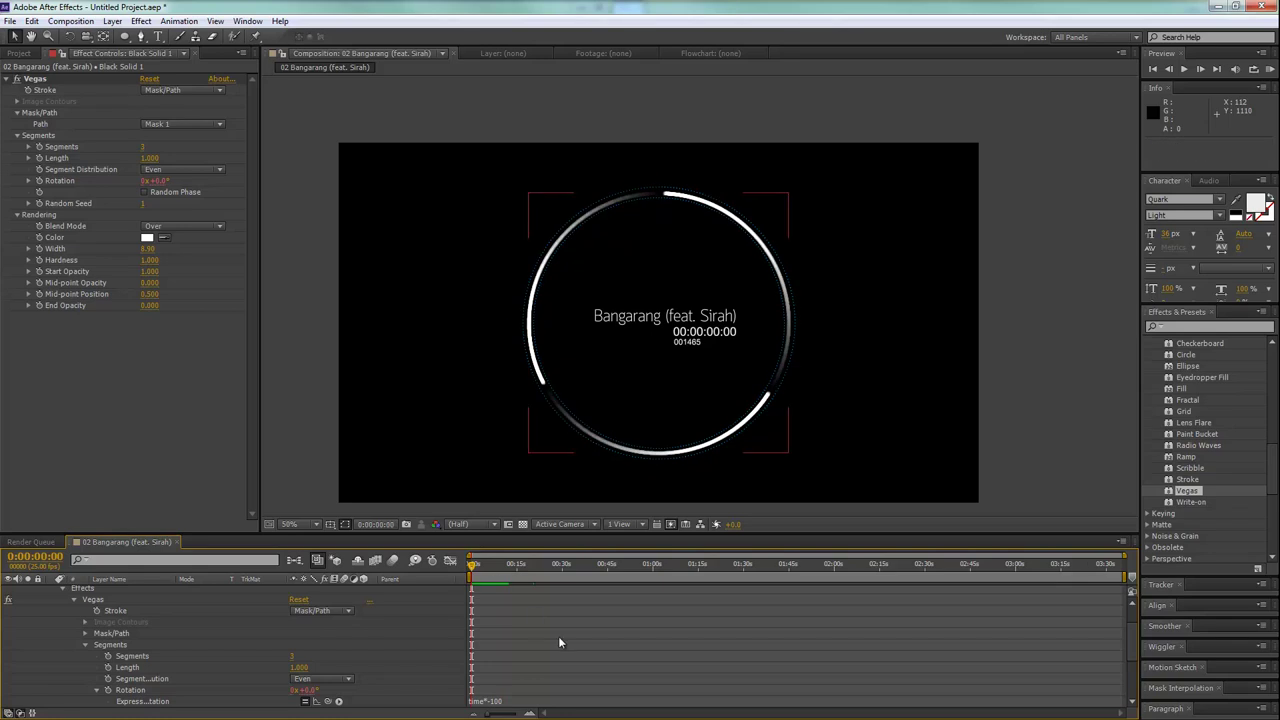
left_click(494, 590)
left_click(52, 591)
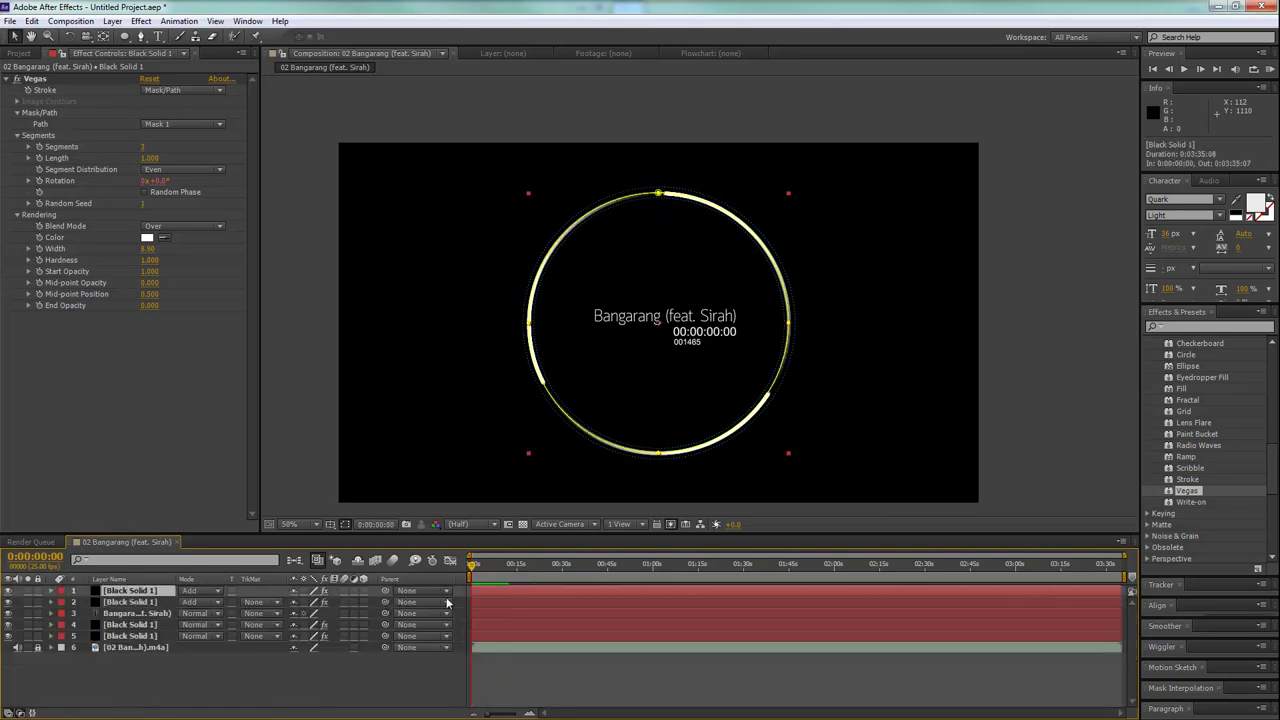
left_click(513, 676)
left_click(490, 593)
At 0:00:26:12, rotate the Side A spectrum layer to about -190° around the ring.
left_click(490, 599)
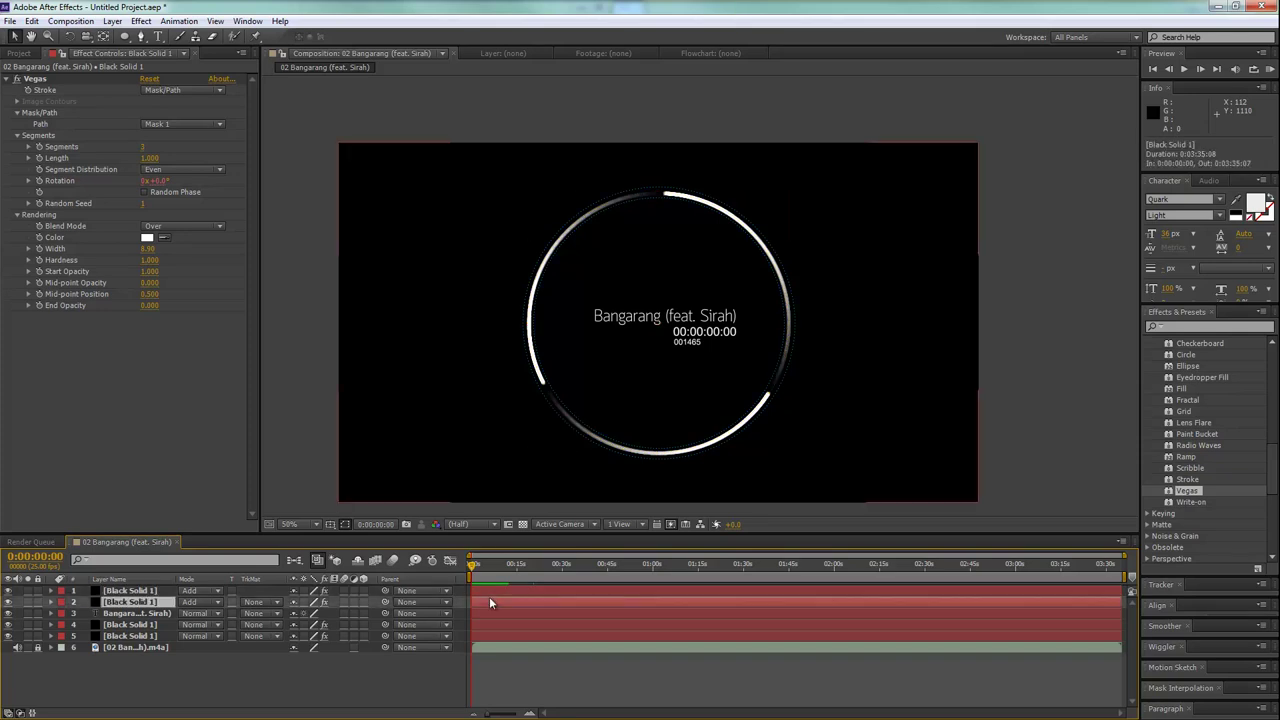
left_click(488, 628)
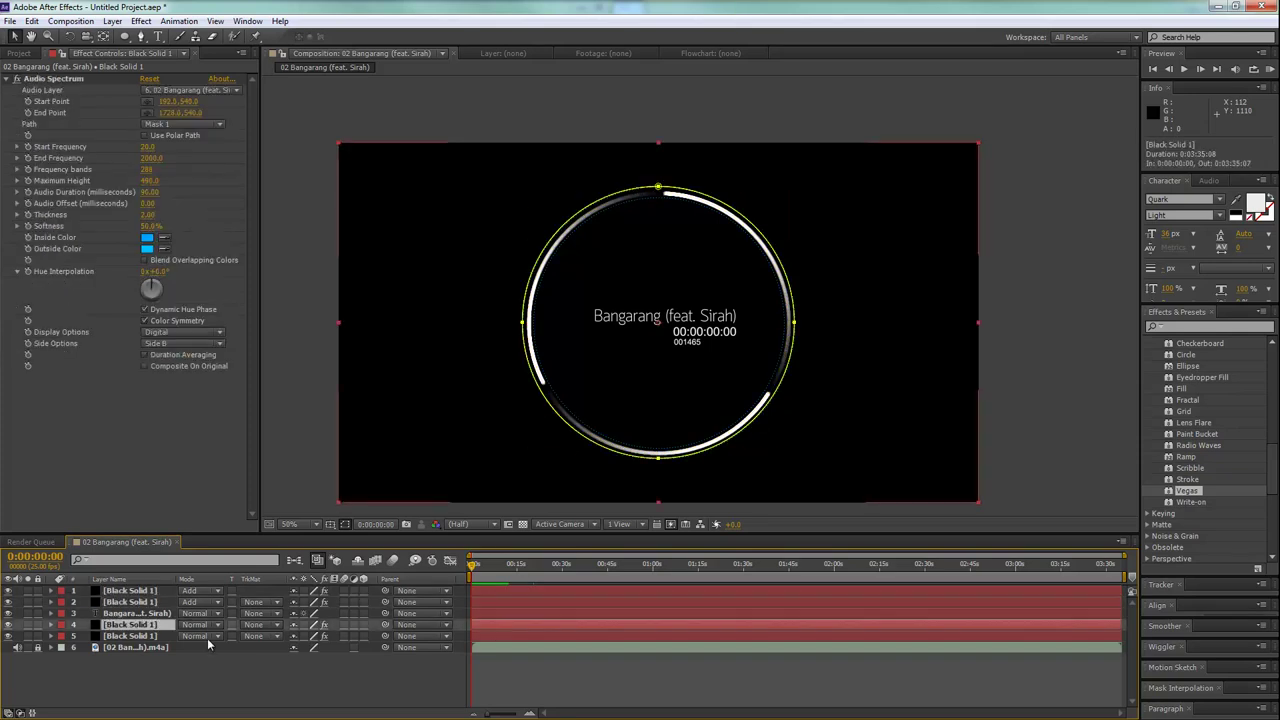
key("space")
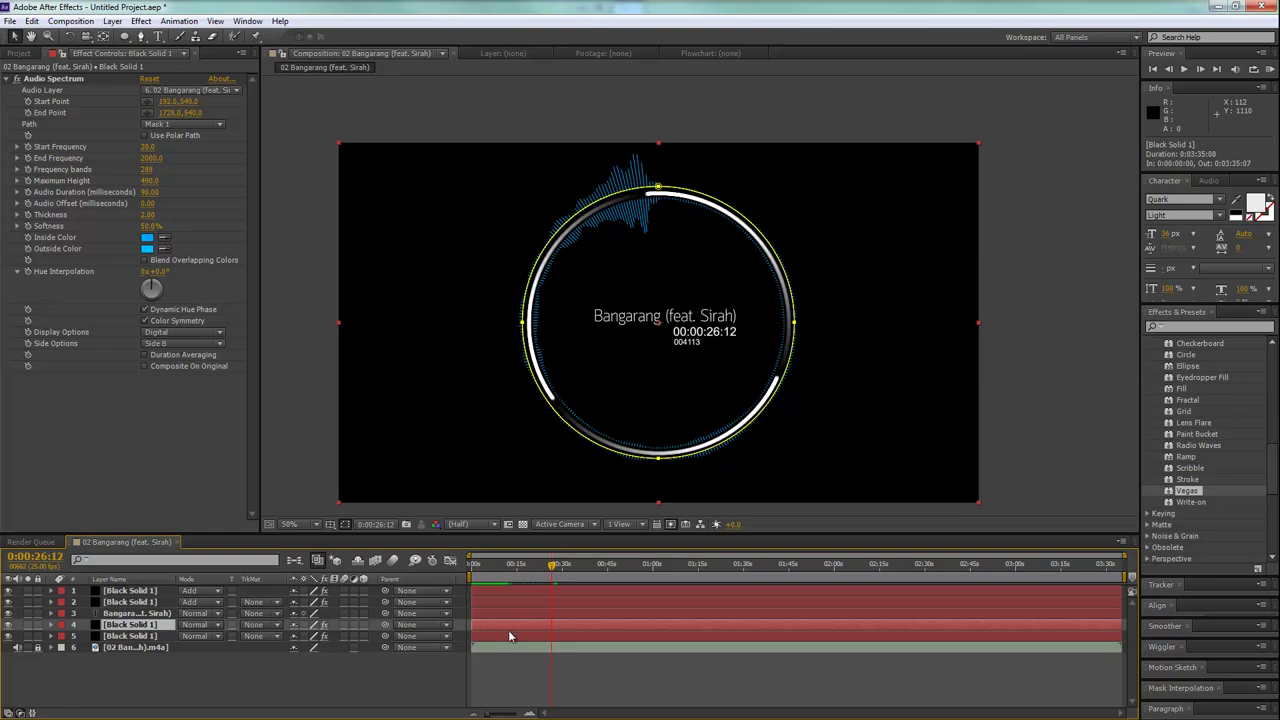
left_click(525, 636)
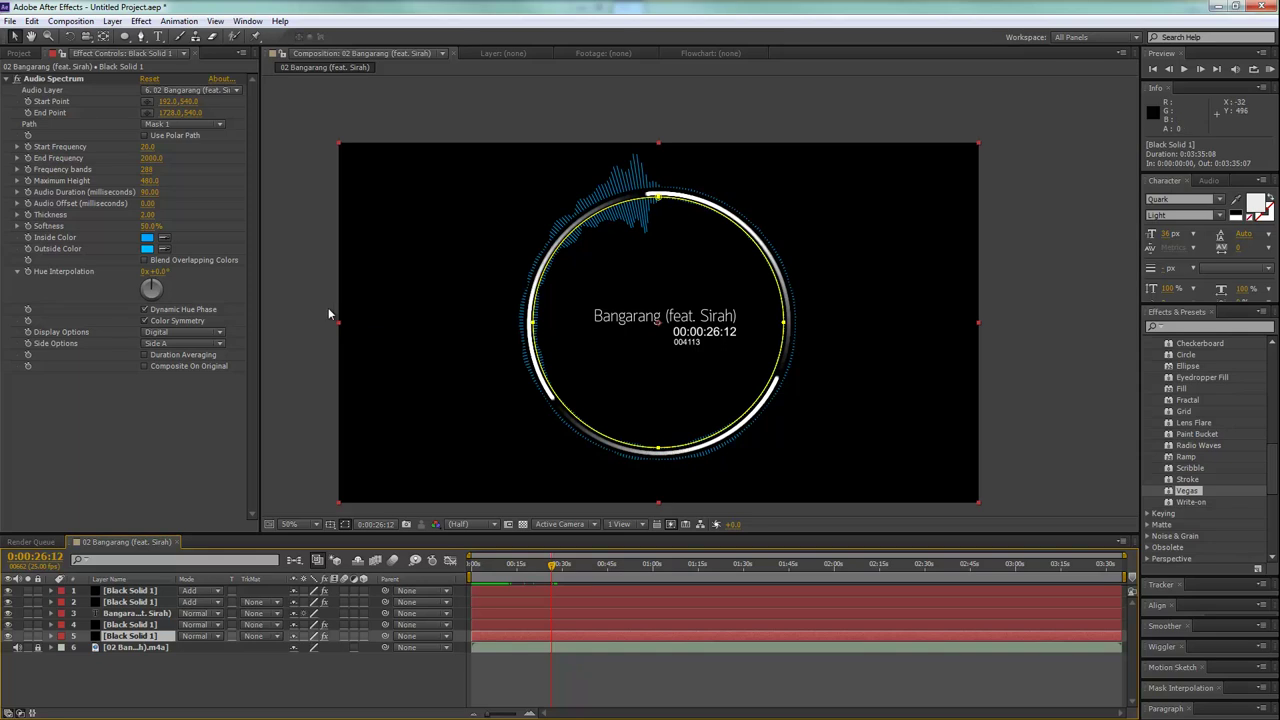
key("w")
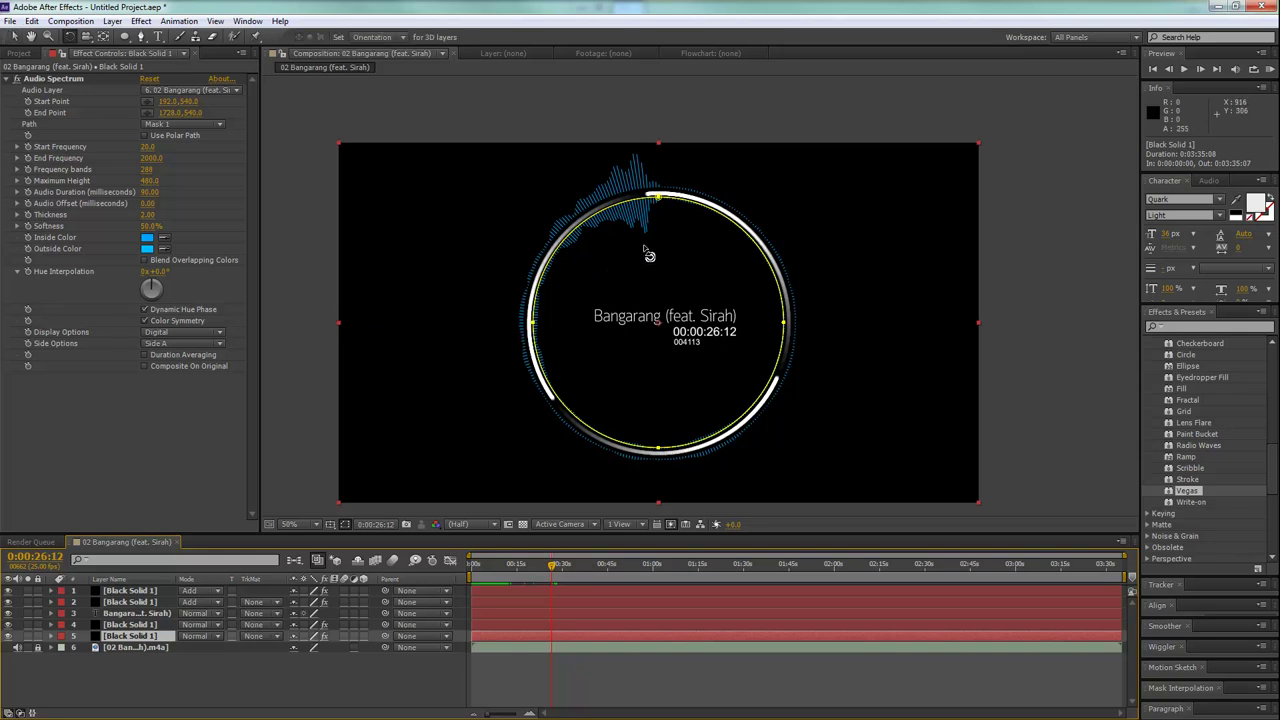
mouse_move(640, 233)
left_mouse_down()
mouse_move(605, 430)
mouse_move(740, 453)
mouse_move(779, 411)
mouse_move(777, 432)
left_mouse_up()
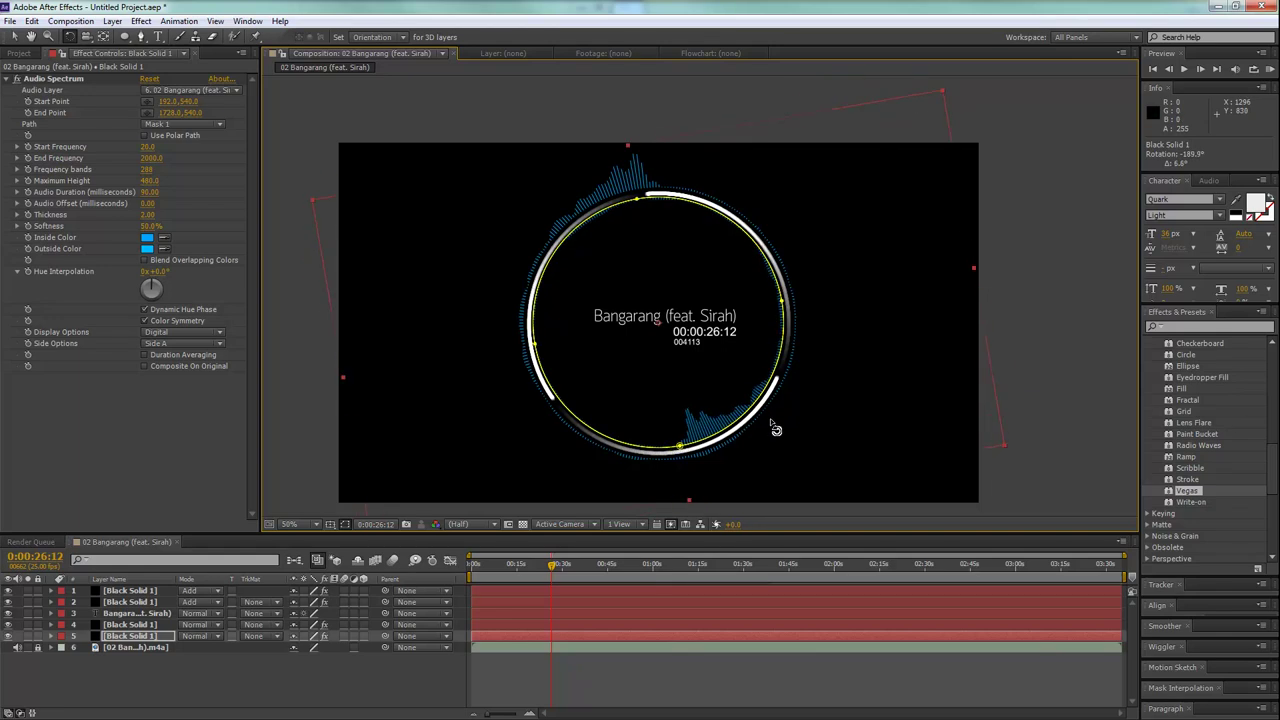
Scrub to a louder part of the song and raise the Side A spectrum's Maximum Height to 1290.
left_click(758, 677)
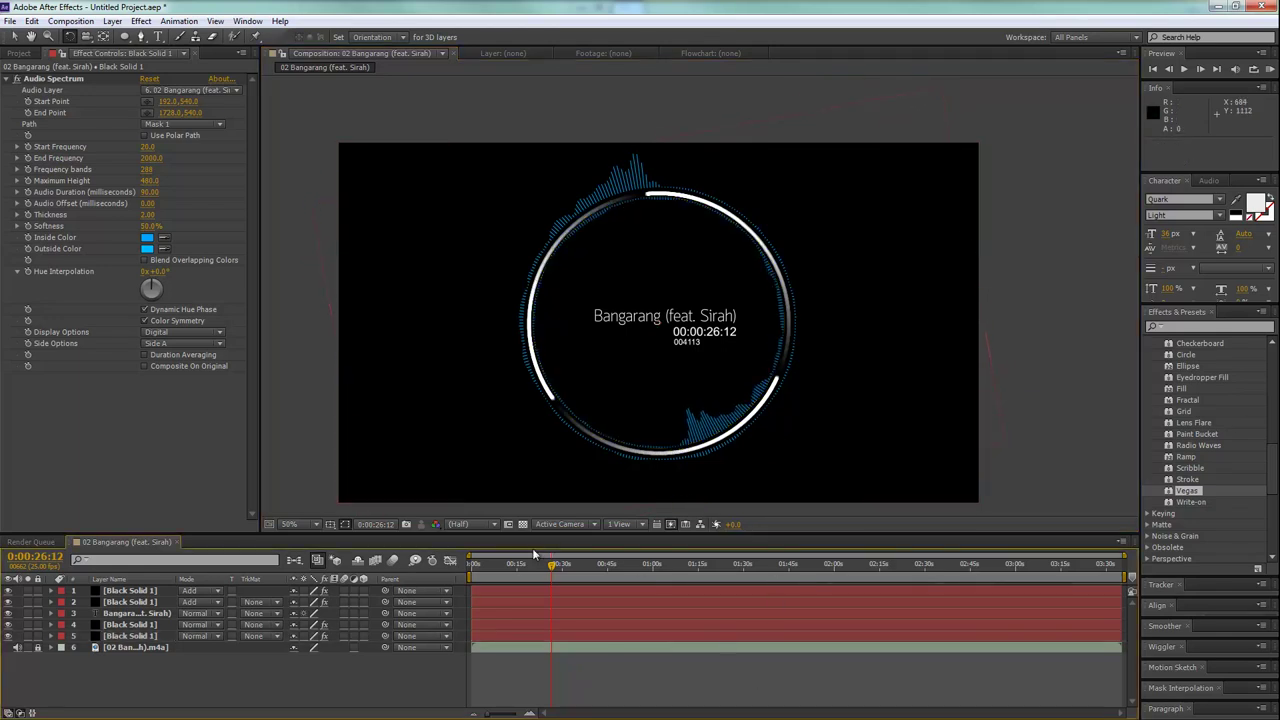
left_click(484, 568)
left_click_drag(484, 568, 548, 568)
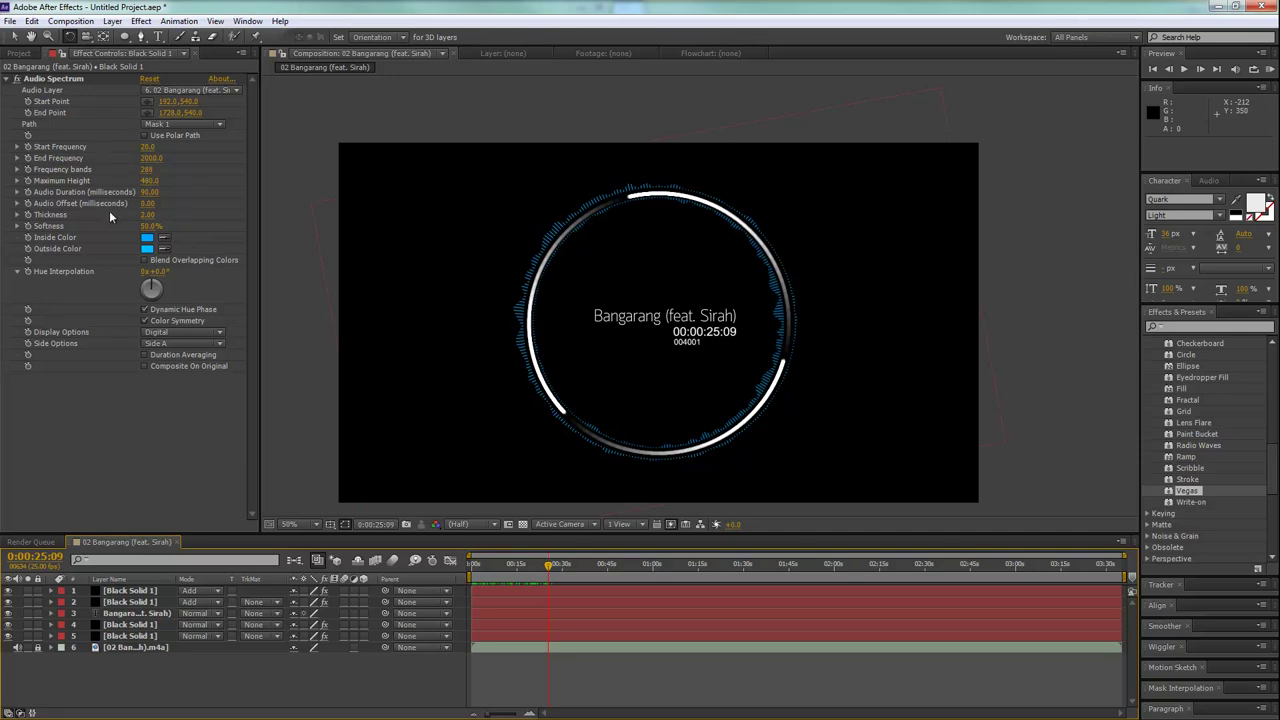
left_click_drag(150, 180, 215, 189)
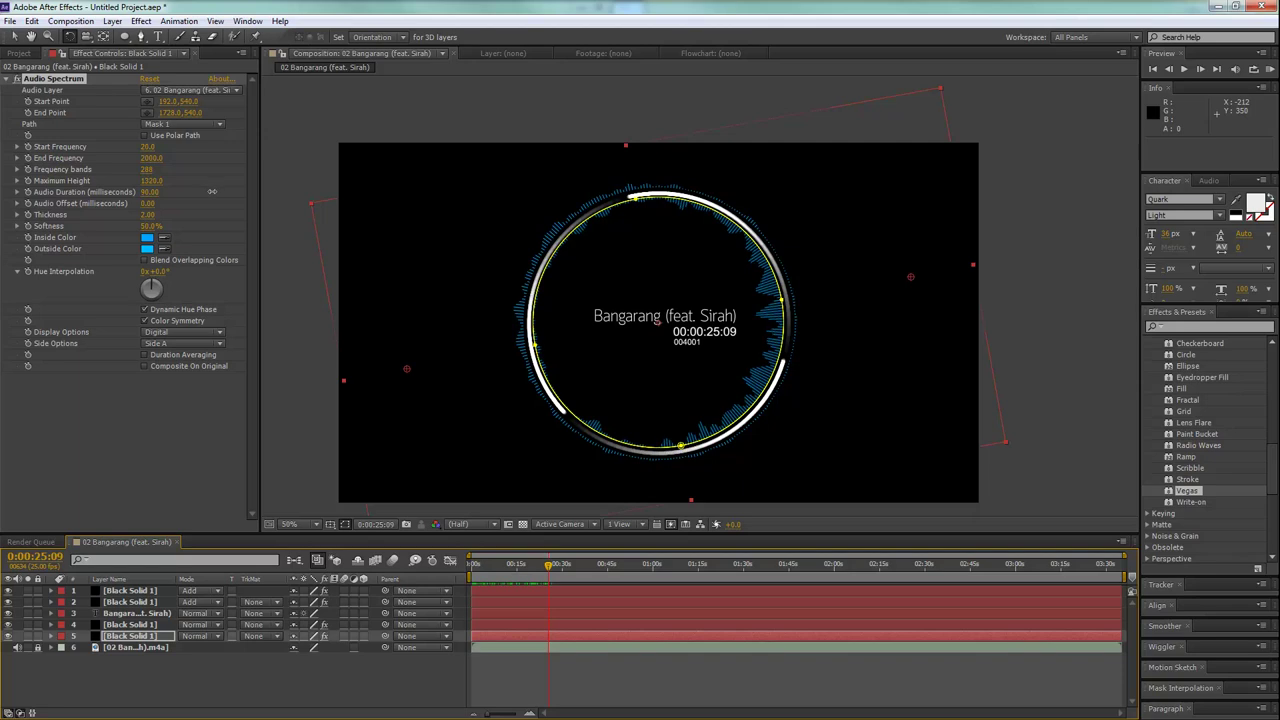
left_click(628, 675)
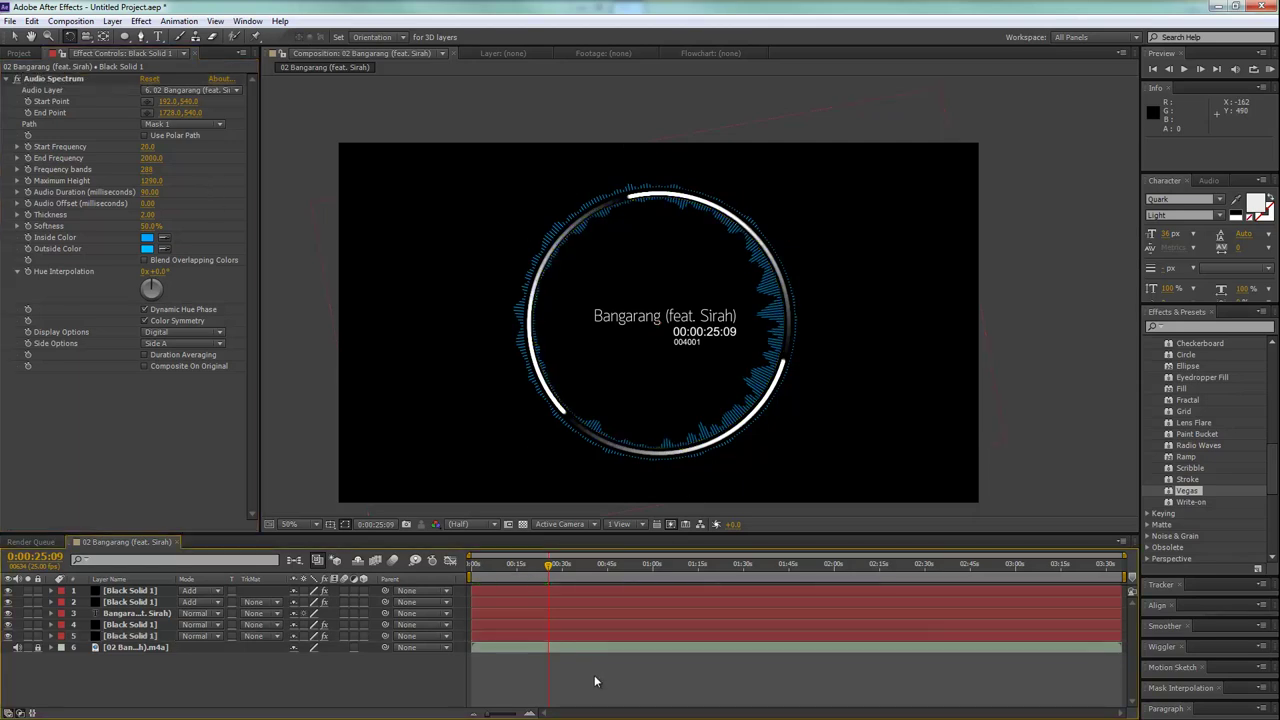
Add Black Solid 1 from the Project panel as a new top layer.
right_click(584, 680)
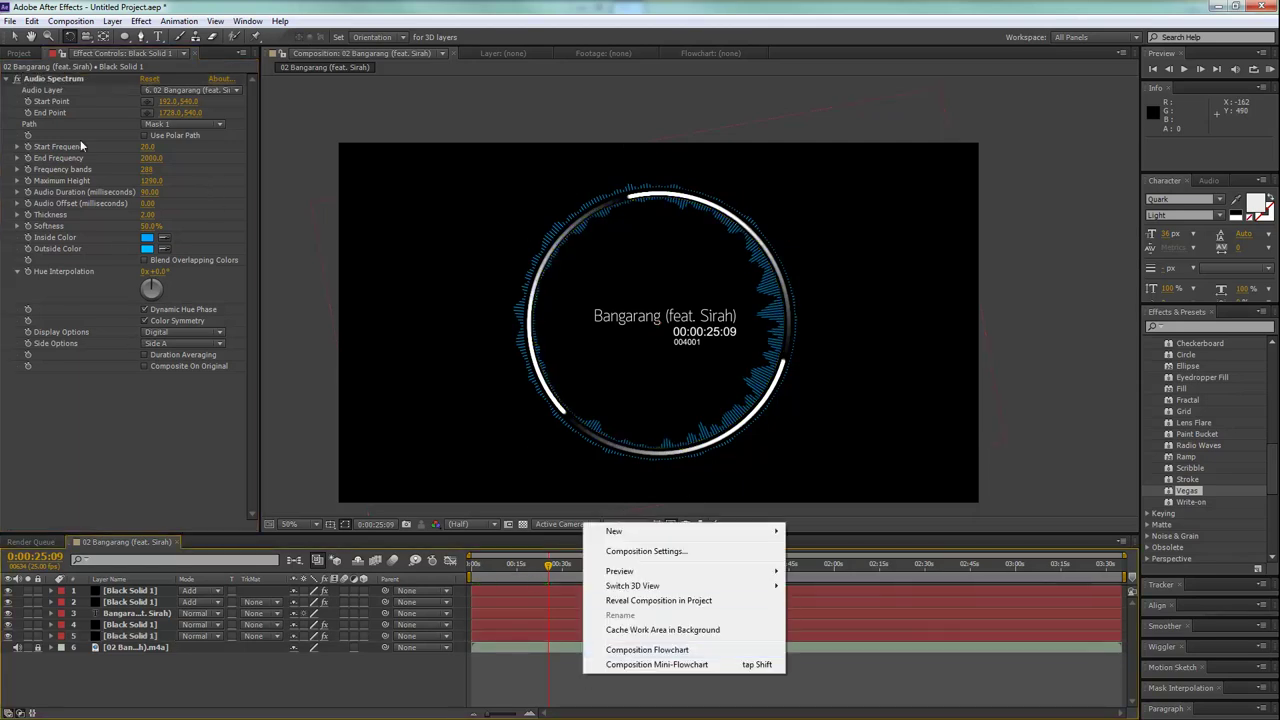
left_click(17, 53)
mouse_move(58, 212)
left_mouse_down()
mouse_move(215, 483)
mouse_move(192, 592)
left_mouse_up()
scroll(1204, 442, "up", 3)
scroll(1204, 442, "up", 2)
scroll(1203, 442, "down", 1)
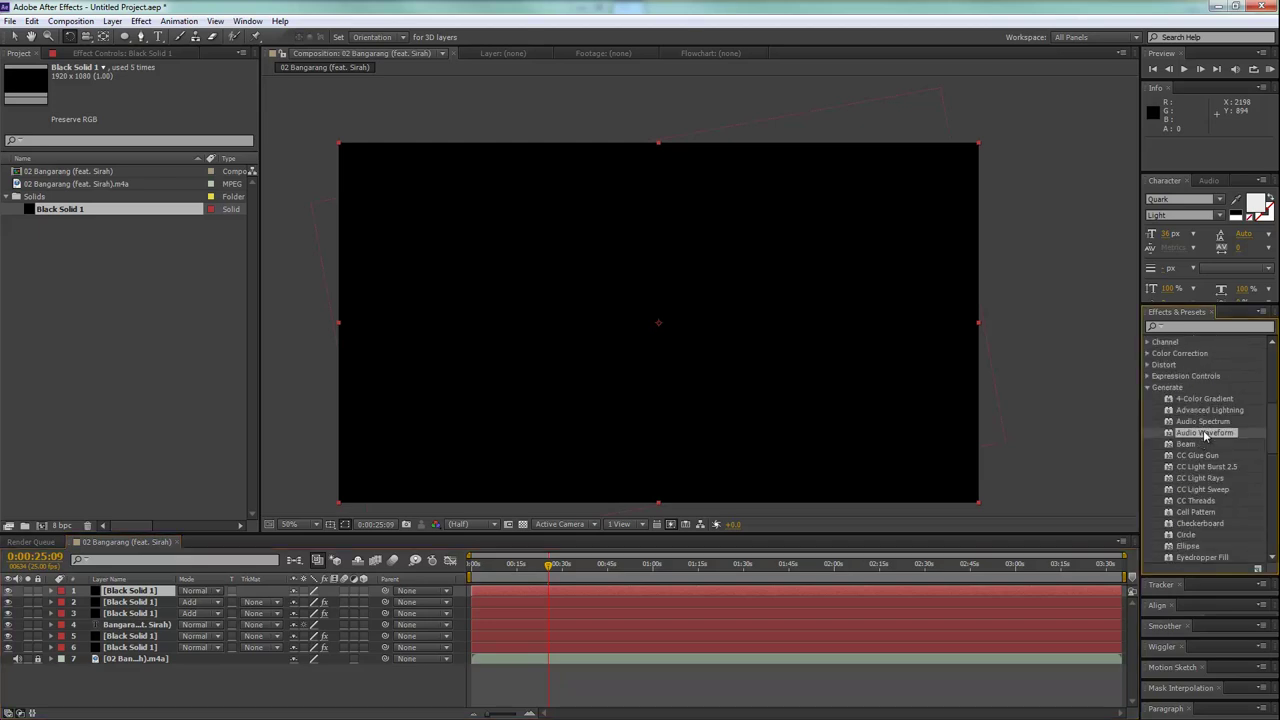
Apply Audio Waveform to the solid, using the song's m4a as its audio layer.
left_click_drag(1196, 437, 610, 593)
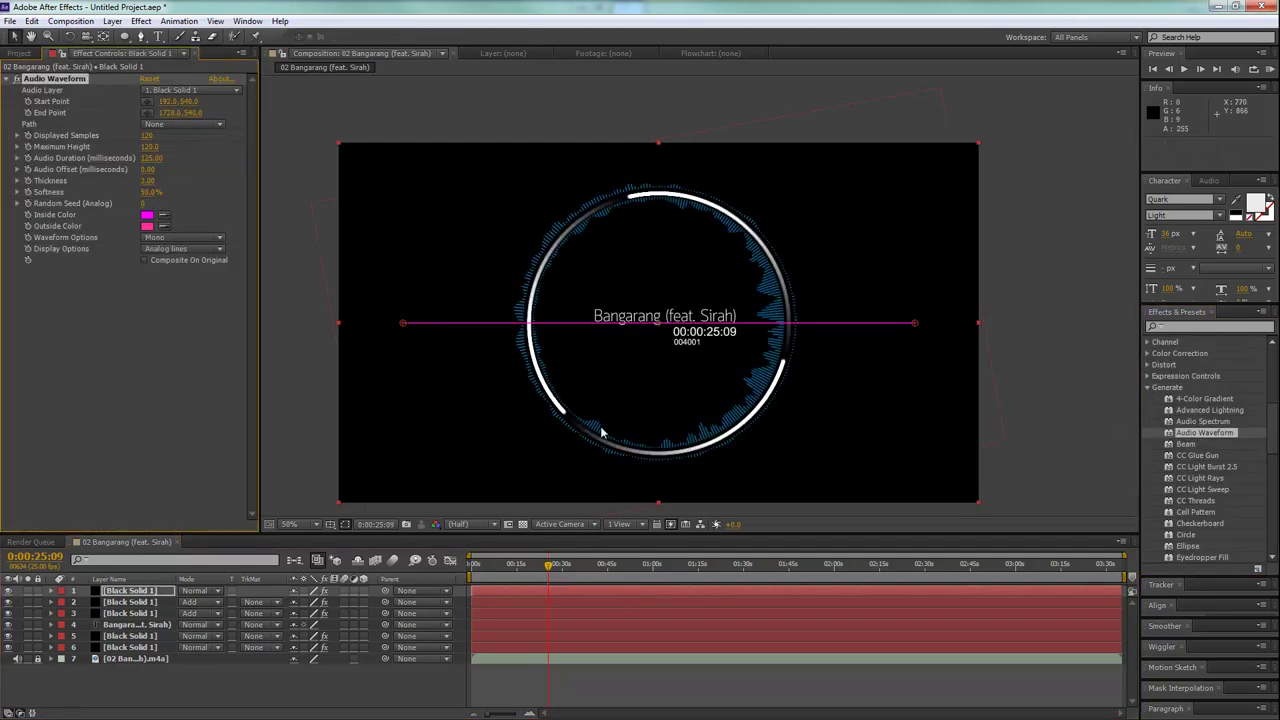
left_click(196, 91)
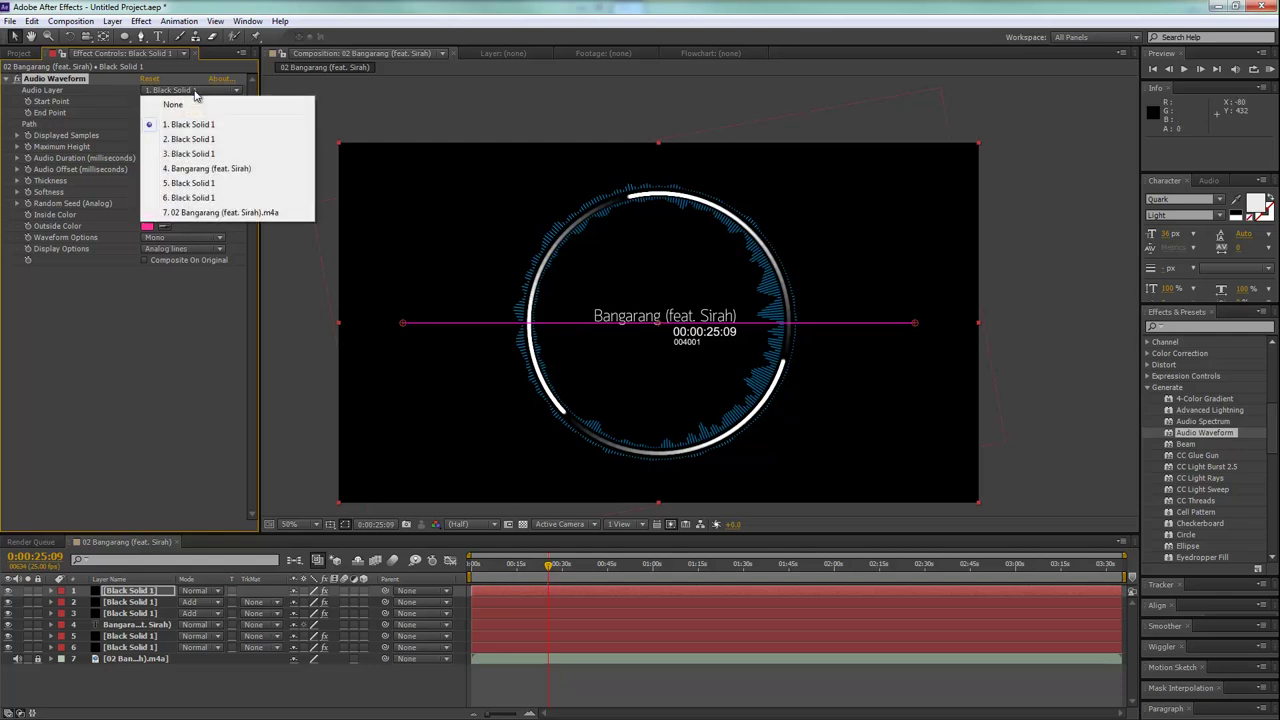
left_click(208, 213)
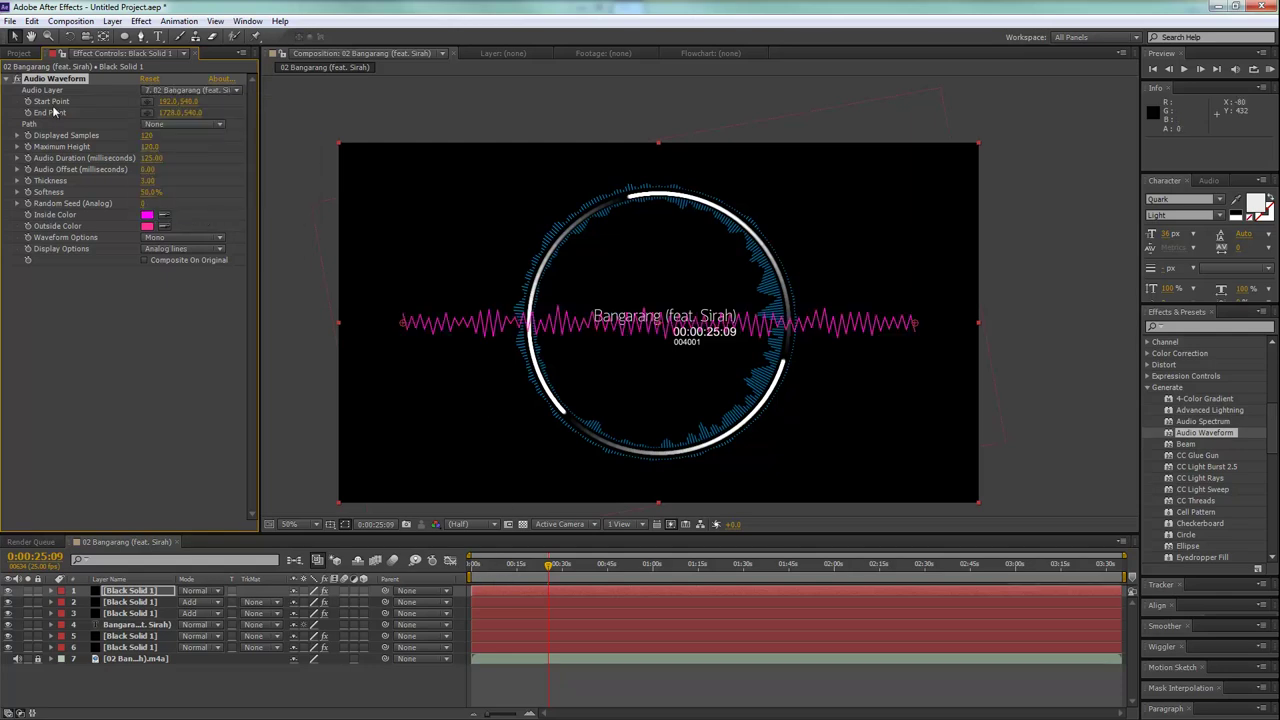
Set Displayed Samples to 167 and pull both waveform ends inside the circle.
left_click(500, 568)
left_click_drag(510, 573, 823, 568)
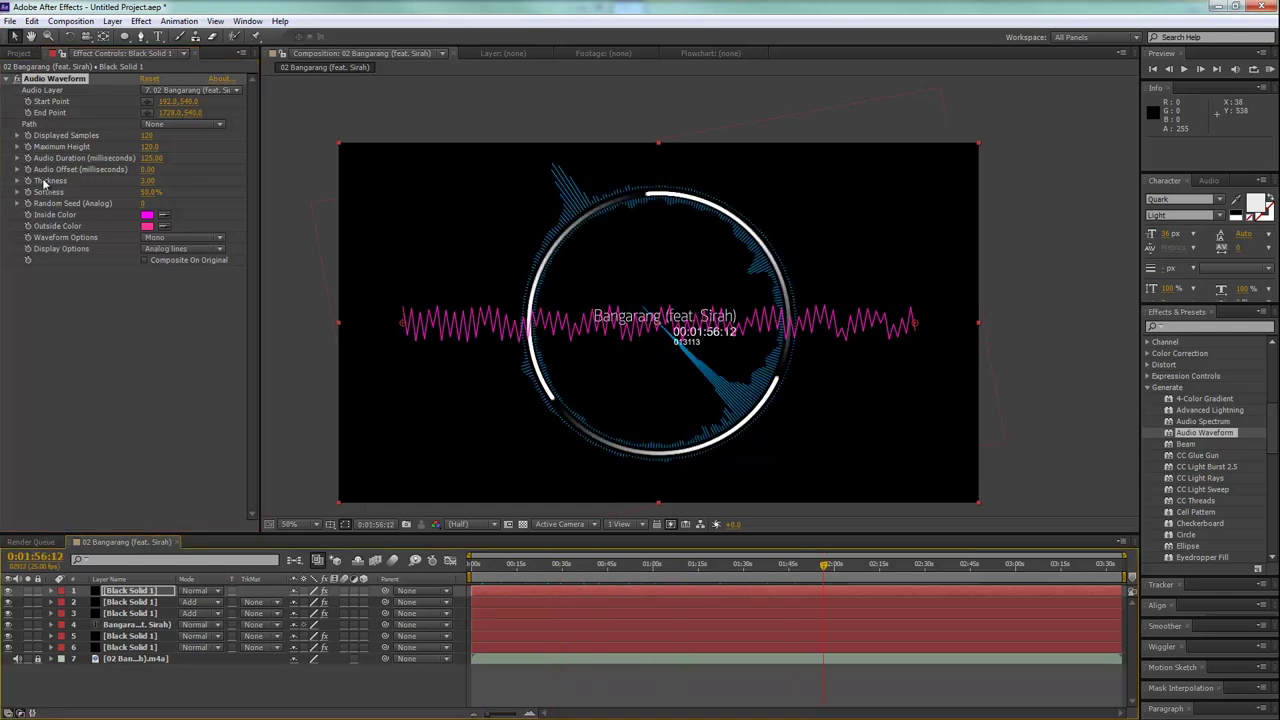
mouse_move(149, 140)
left_mouse_down()
mouse_move(162, 157)
mouse_move(172, 148)
left_mouse_up()
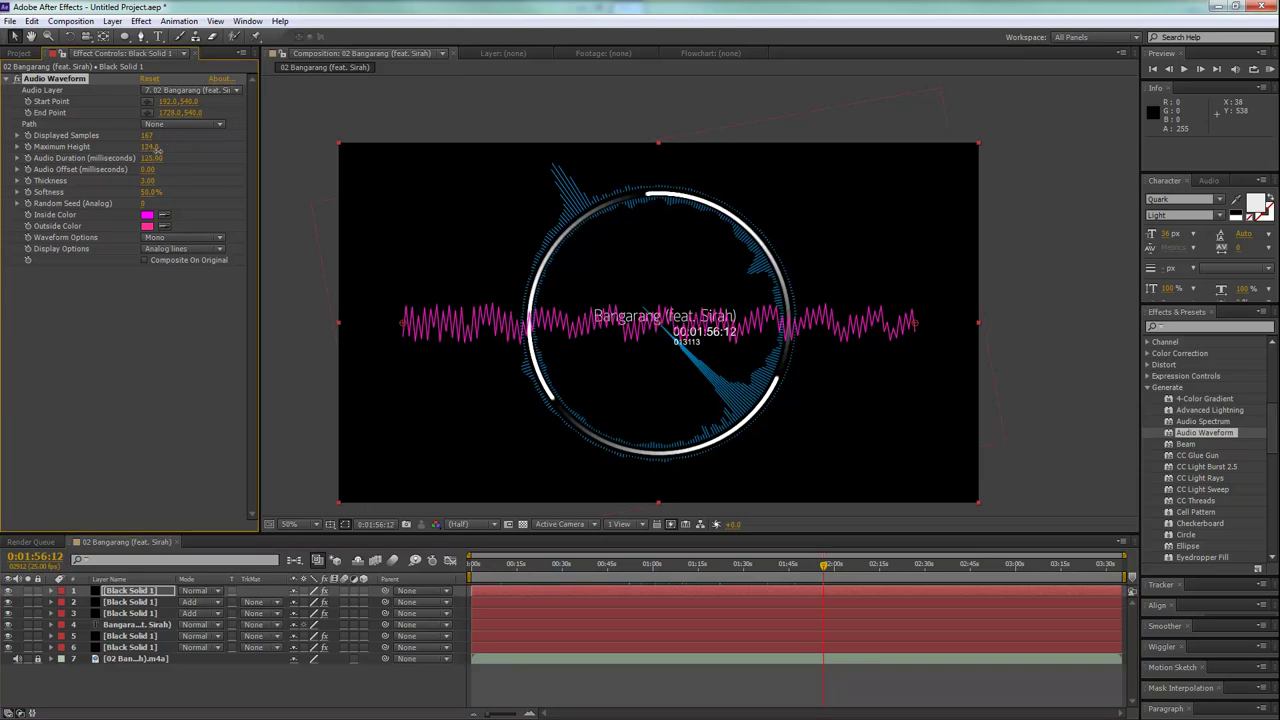
left_click_drag(913, 328, 767, 325)
left_click_drag(404, 326, 538, 324)
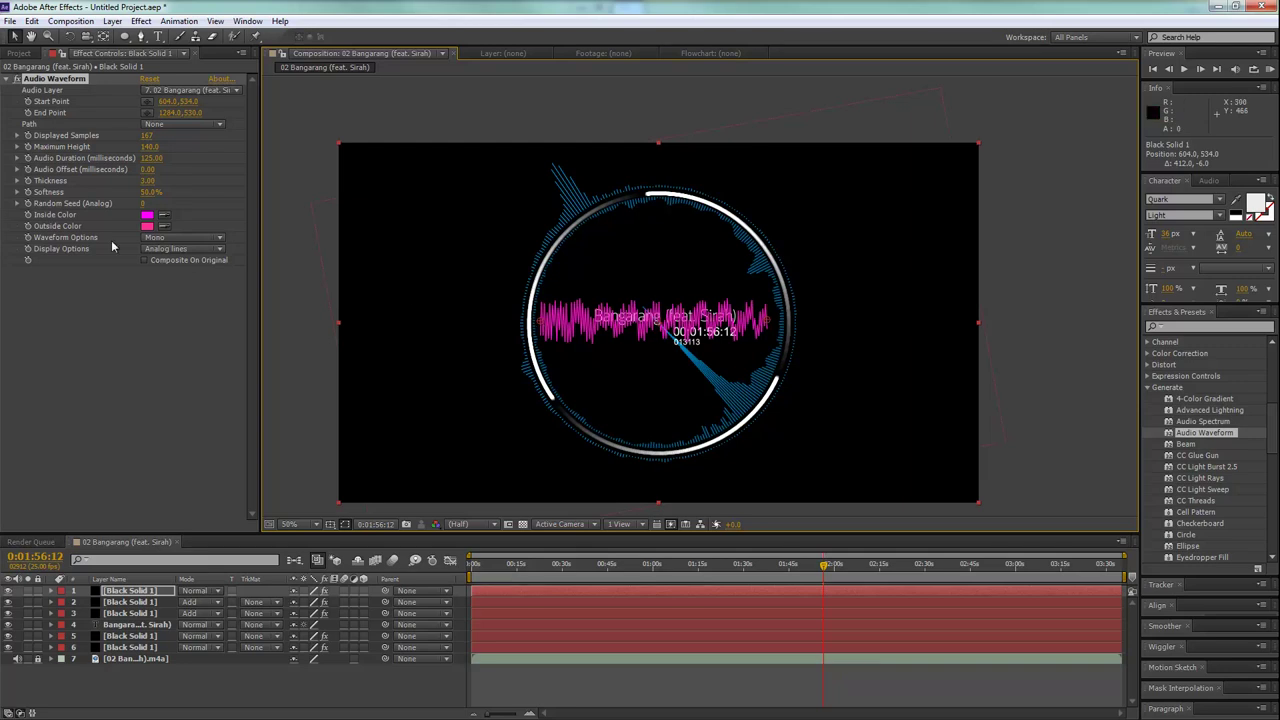
Set the waveform's Inside Color and Outside Color both to FFFFFF white.
left_click(147, 216)
left_click(495, 290)
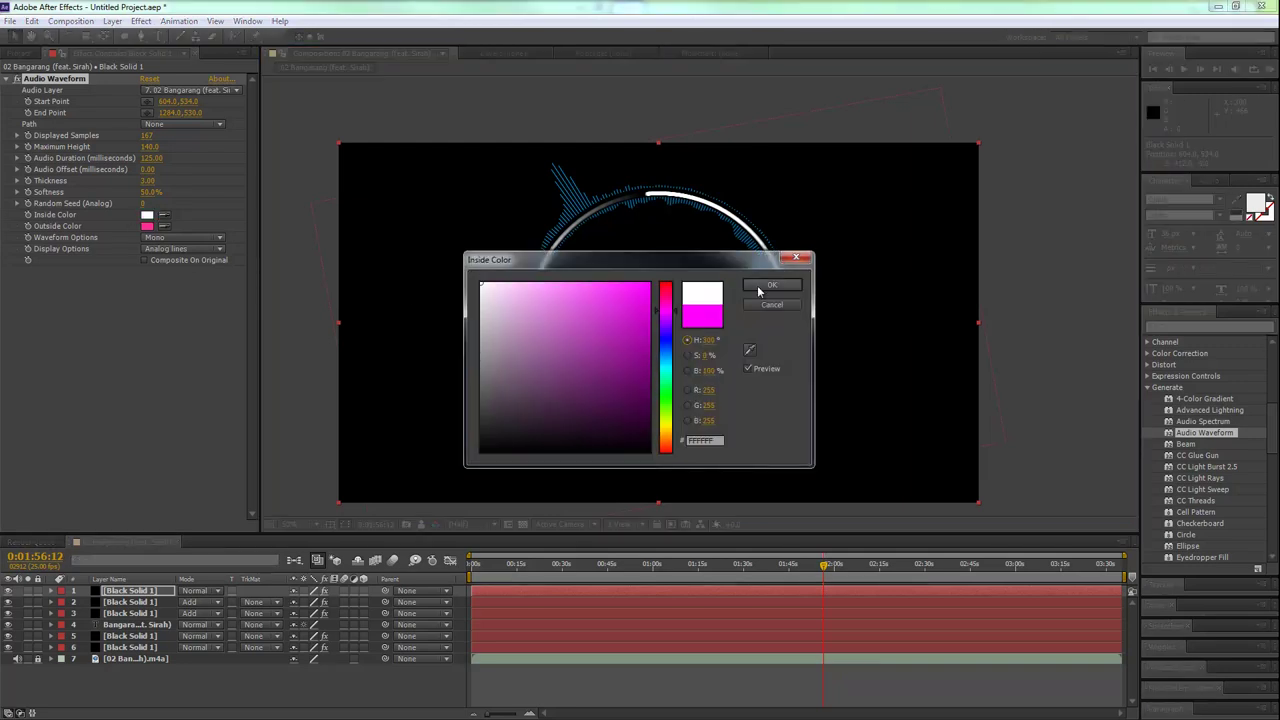
left_click(770, 285)
left_click(147, 226)
left_click(485, 288)
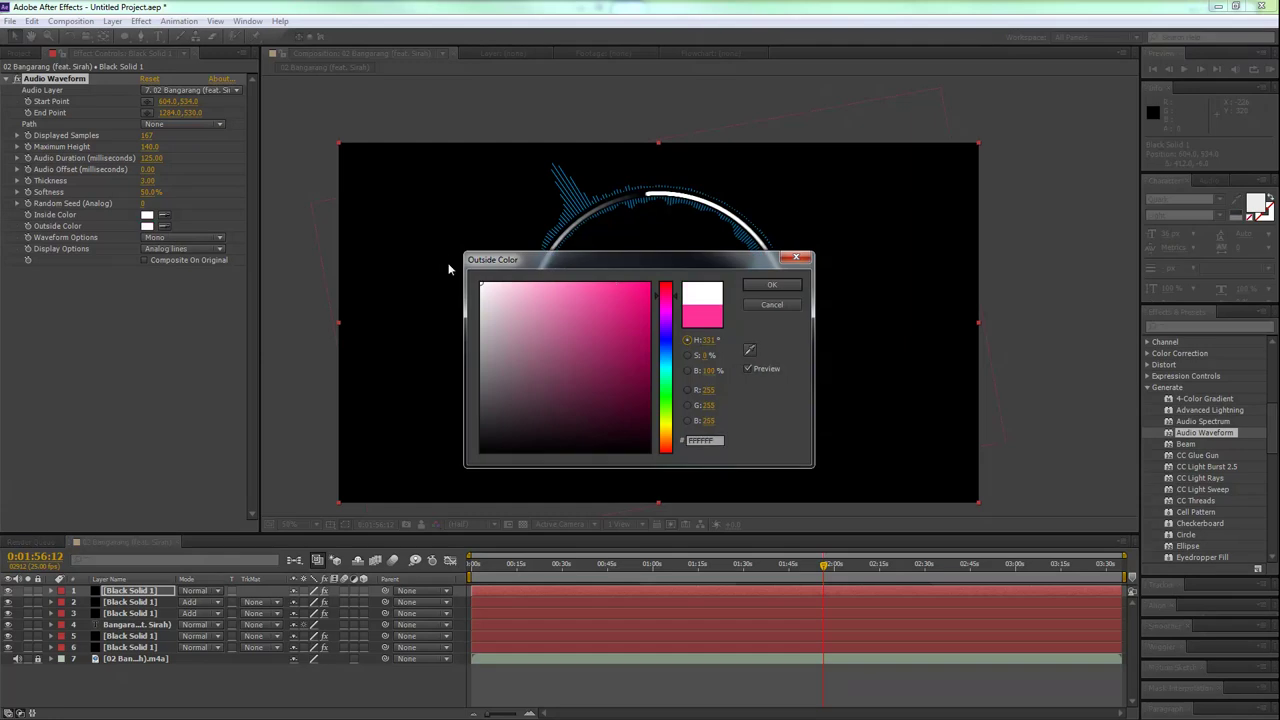
left_click(772, 285)
scroll(790, 318, "up", 2)
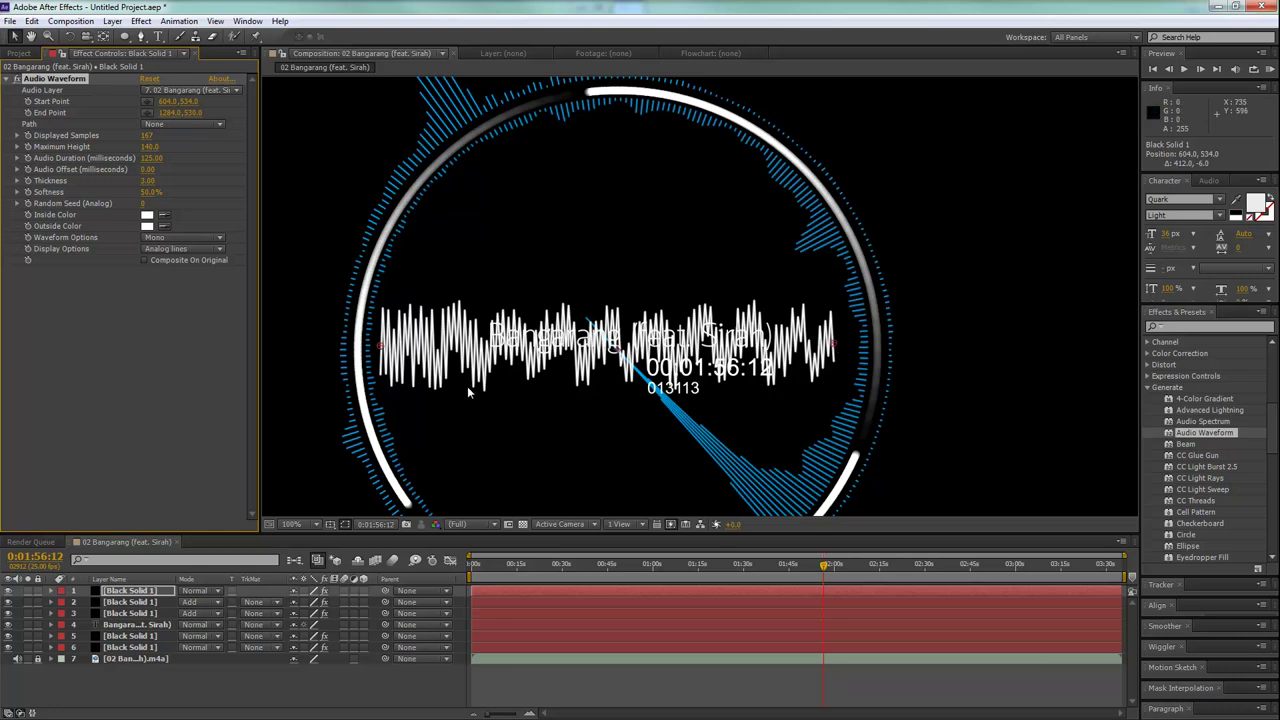
Raise the waveform's Start Point to 649,401 and End Point to 1268,397, level above the title.
mouse_move(835, 346)
left_mouse_down()
mouse_move(795, 250)
mouse_move(767, 263)
left_mouse_up()
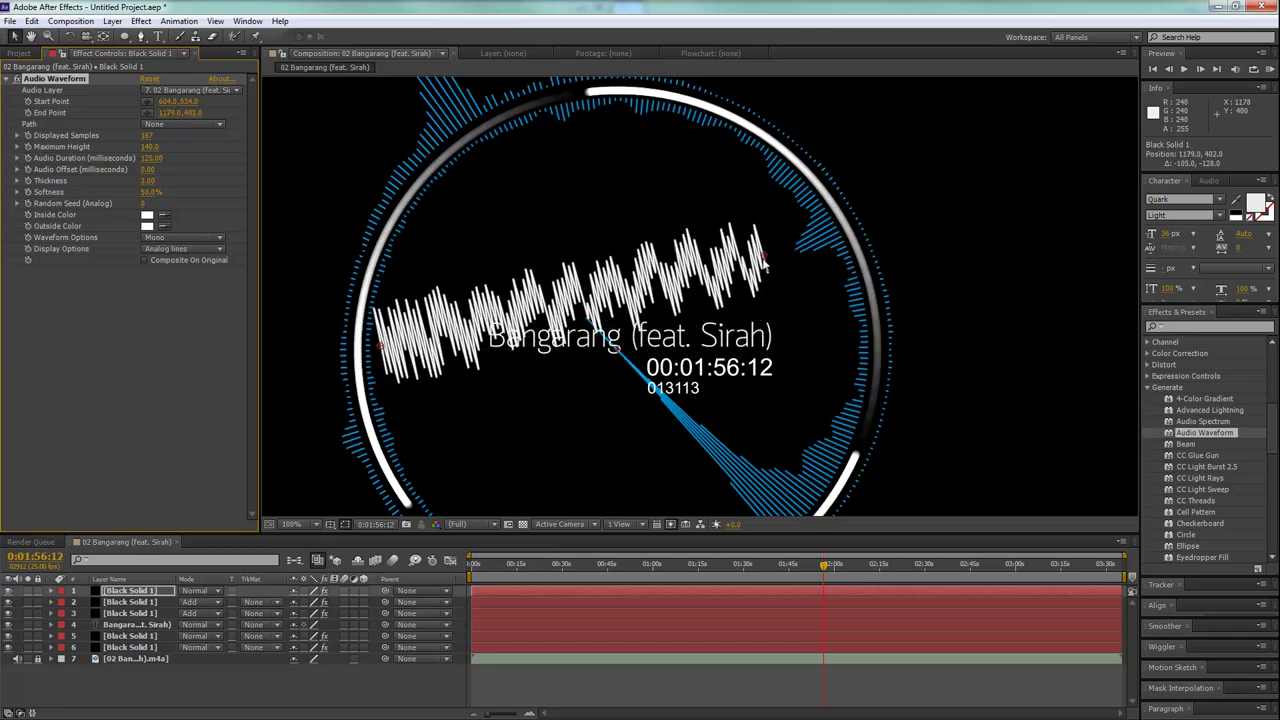
left_click_drag(381, 343, 410, 259)
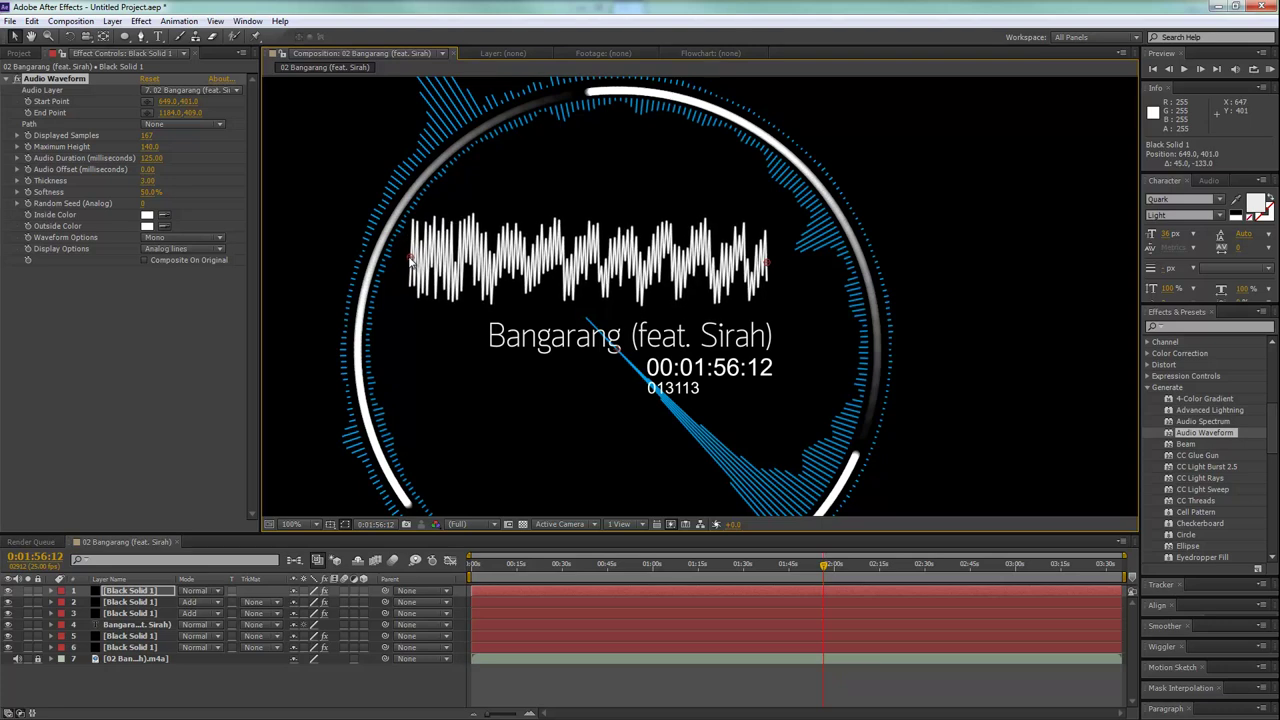
left_click_drag(767, 263, 822, 259)
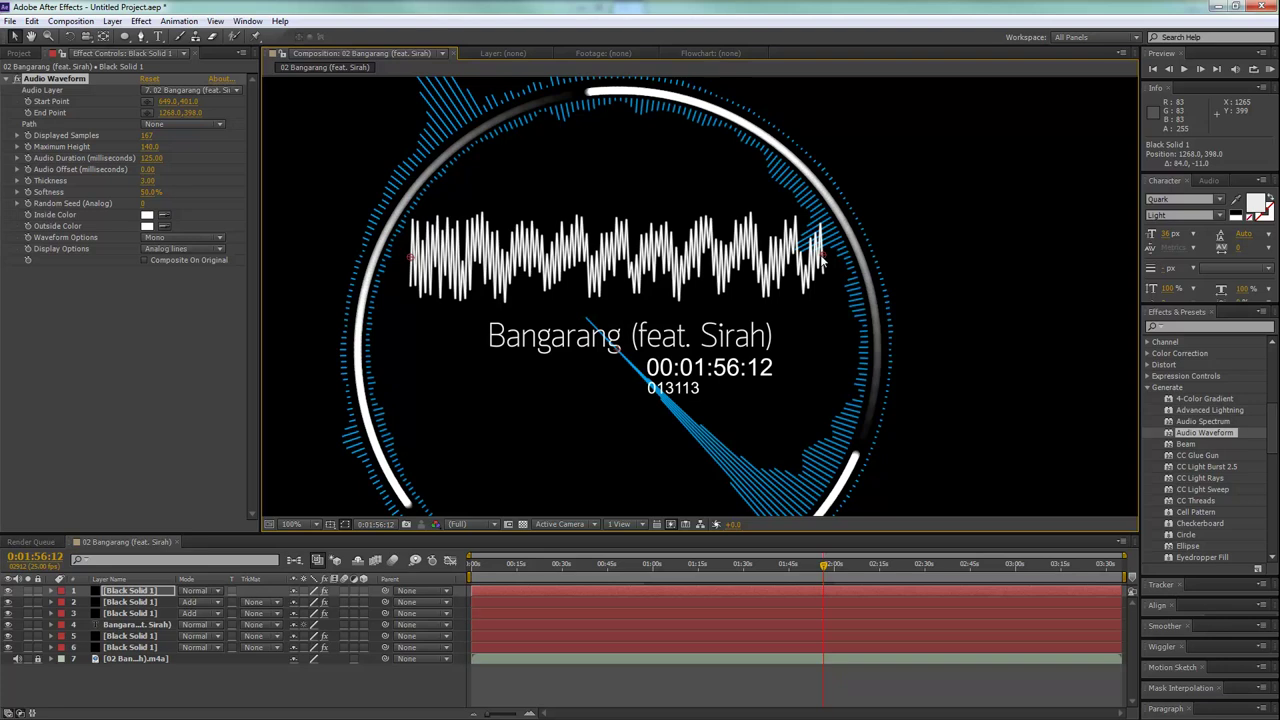
left_click_drag(822, 258, 823, 257)
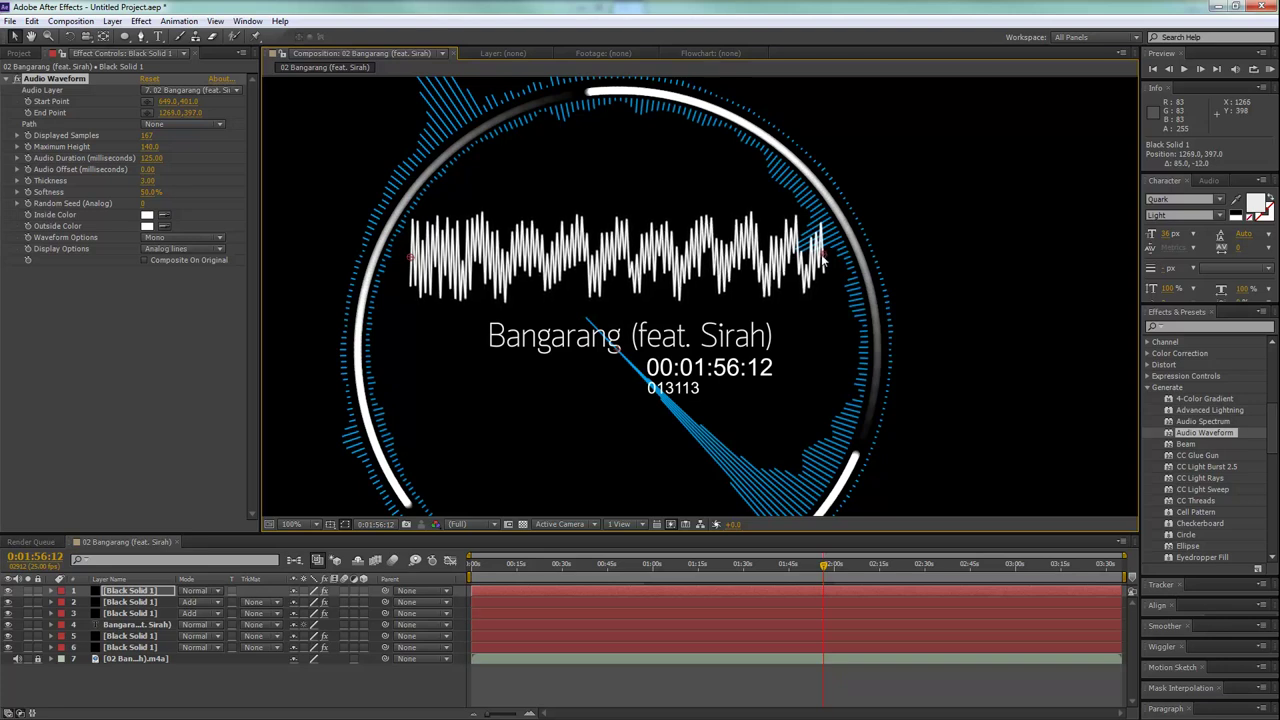
Switch the waveform to Analog dots display in Mono, checking it alone over black.
left_click(196, 248)
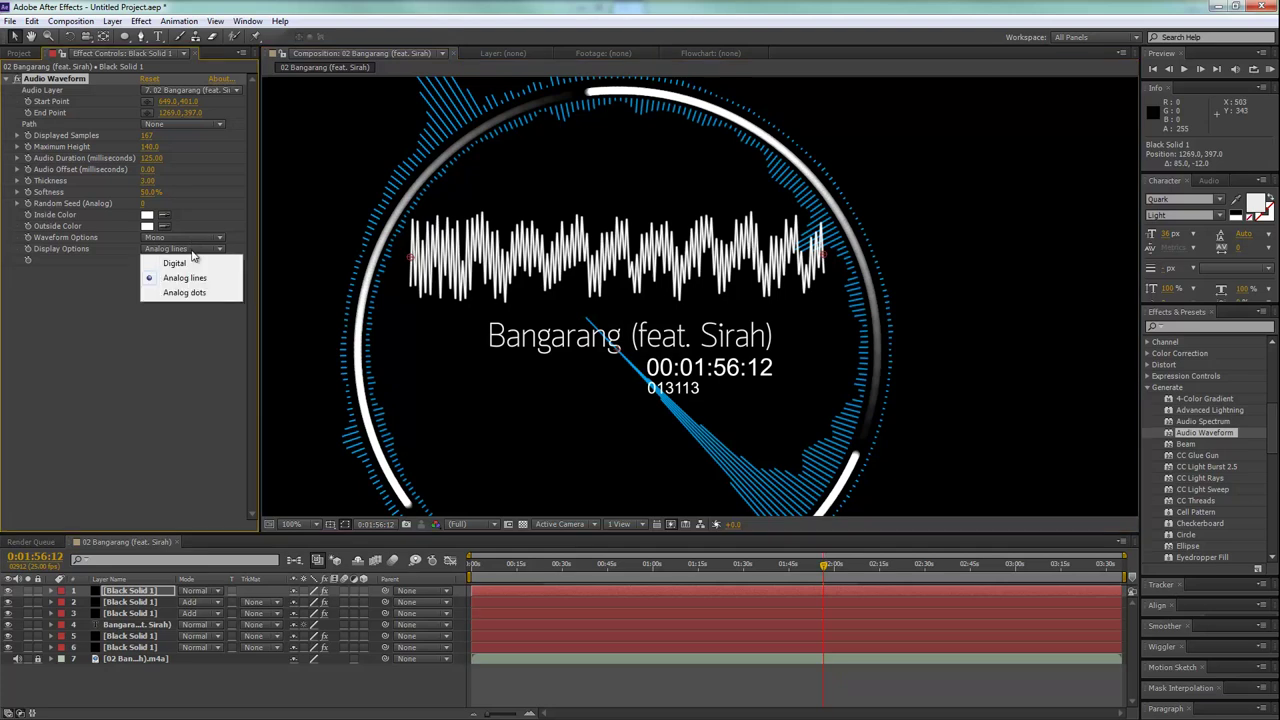
left_click(194, 292)
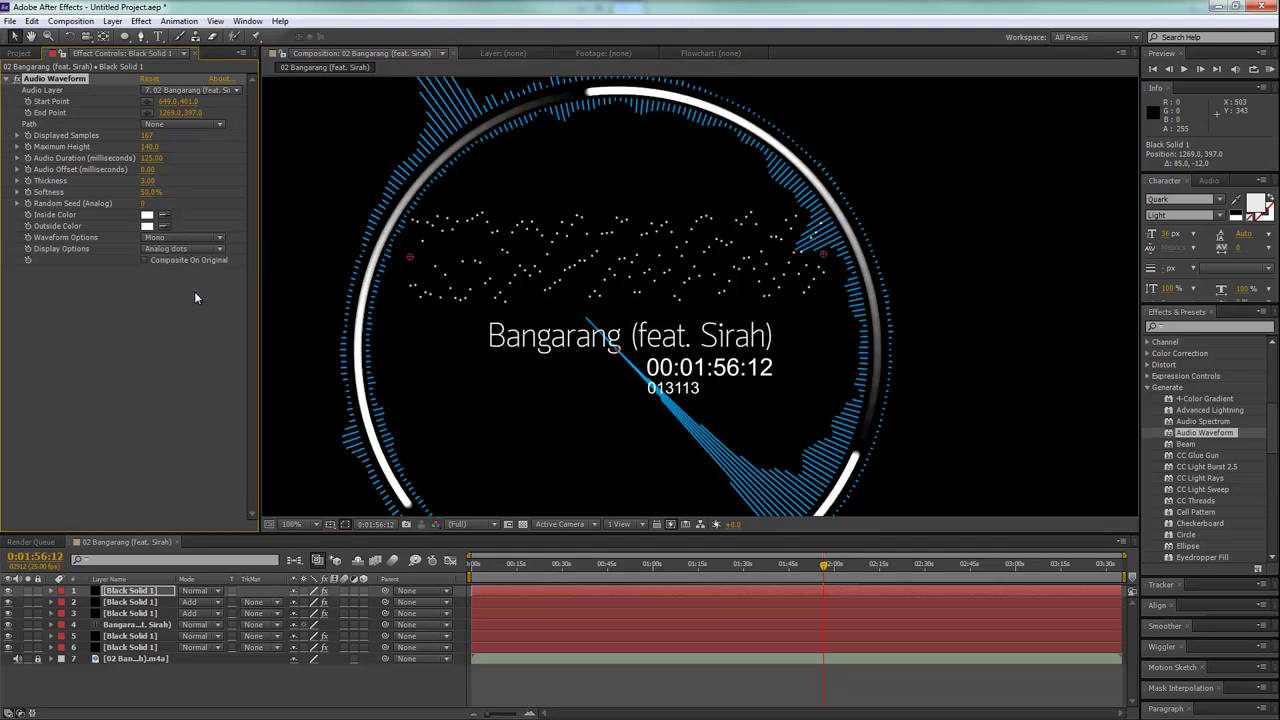
left_click(180, 237)
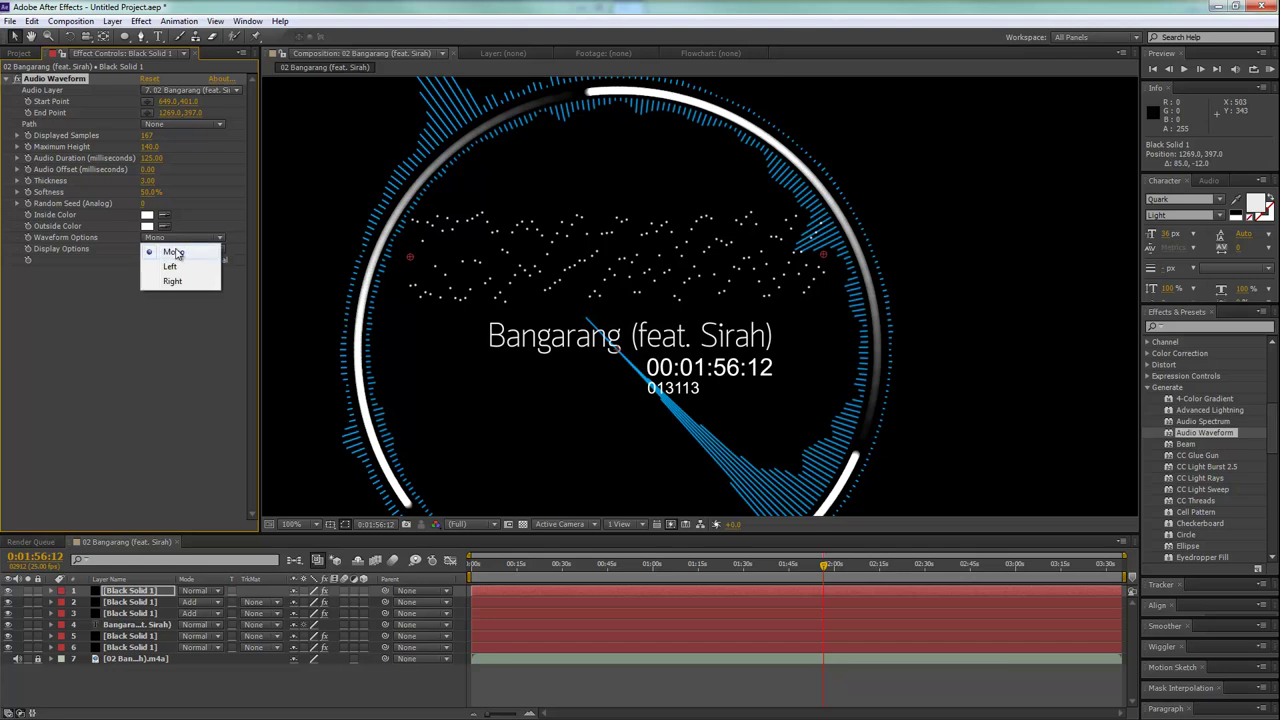
left_click(131, 300)
left_click(145, 260)
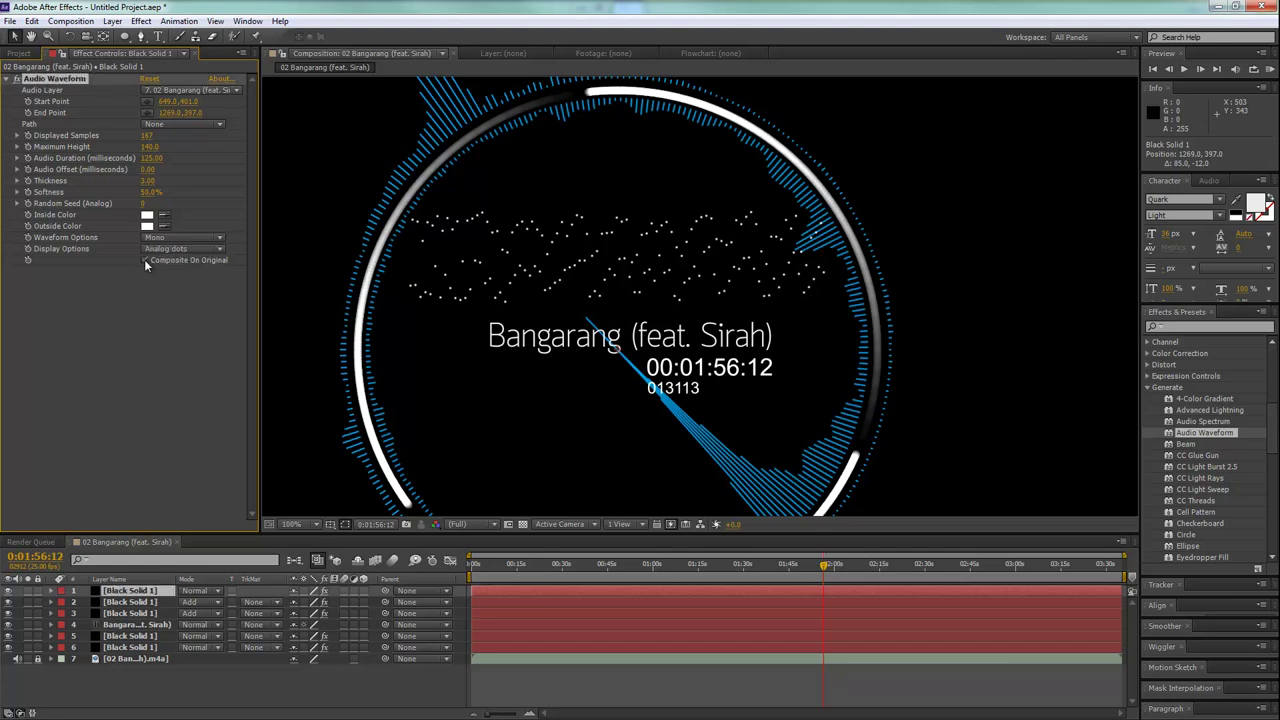
left_click(145, 260)
Adjust the dots' seed, softness and thickness, with Displayed Samples 976 and Maximum Height 149.
left_click_drag(143, 206, 131, 203)
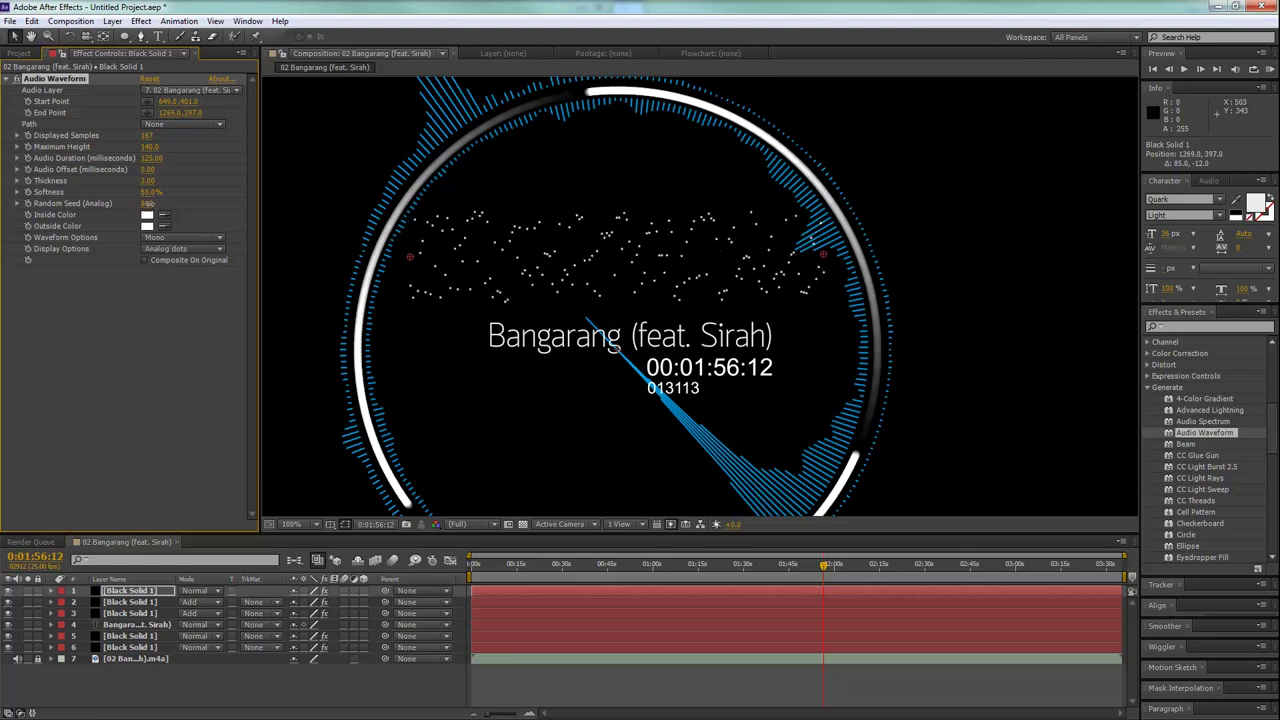
left_click_drag(147, 198, 303, 188)
left_click_drag(155, 181, 162, 188)
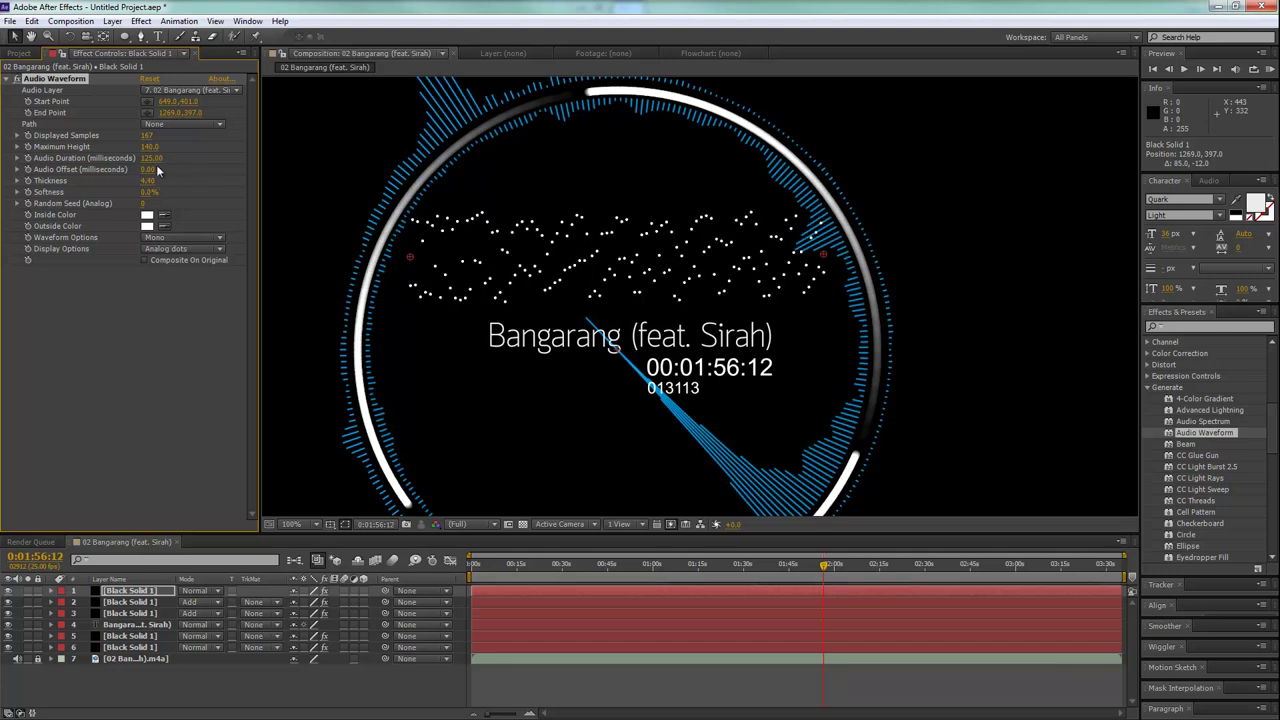
mouse_move(147, 139)
left_mouse_down()
mouse_move(655, 183)
mouse_move(115, 205)
left_mouse_up()
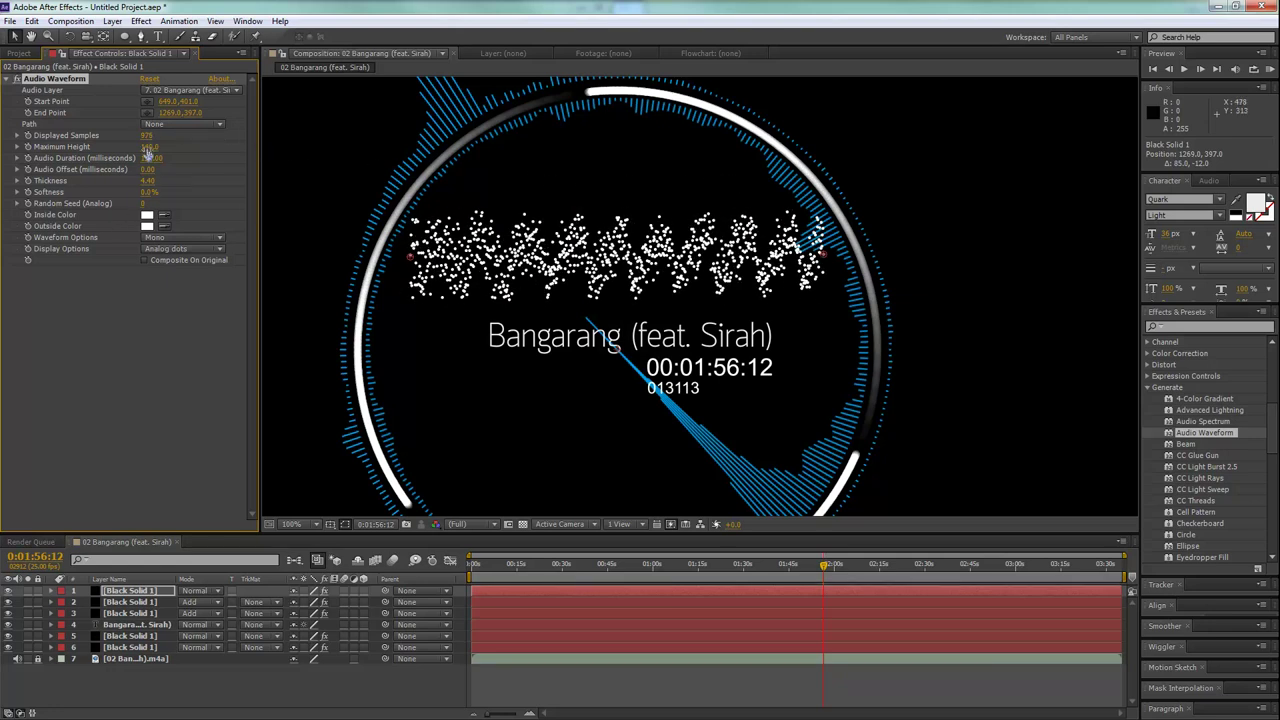
left_click_drag(147, 146, 166, 162)
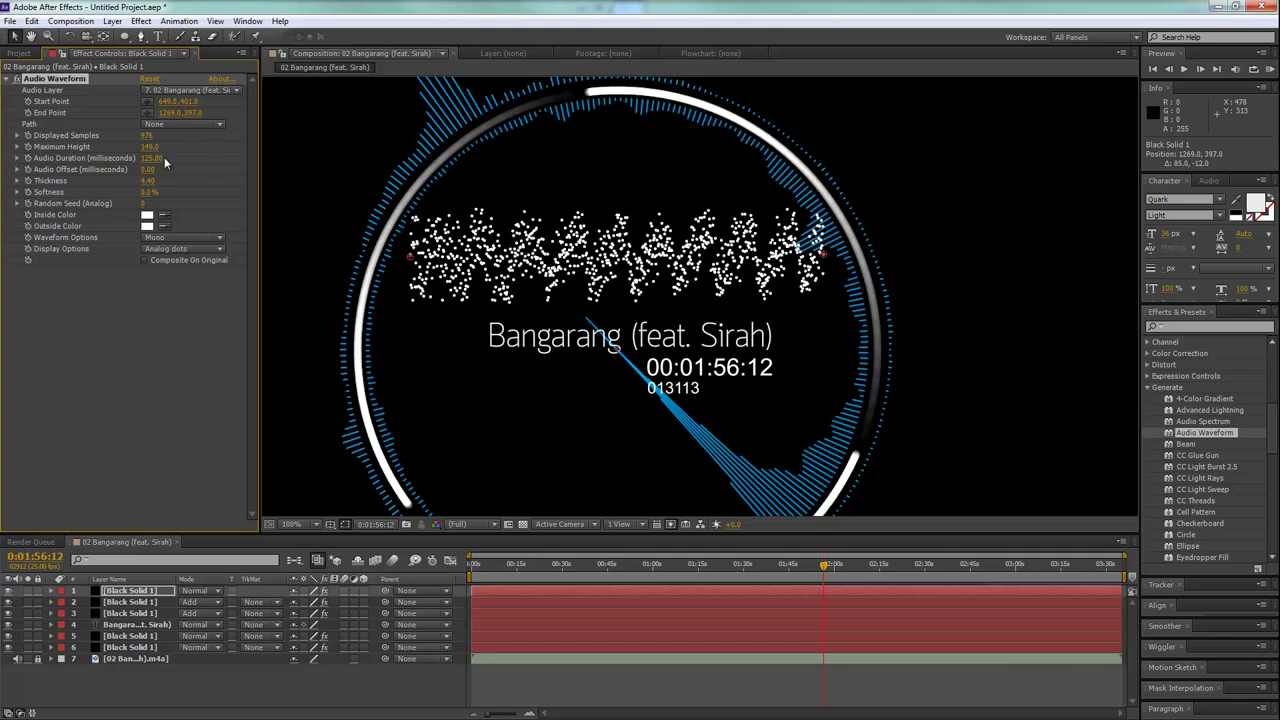
left_click_drag(513, 563, 523, 565)
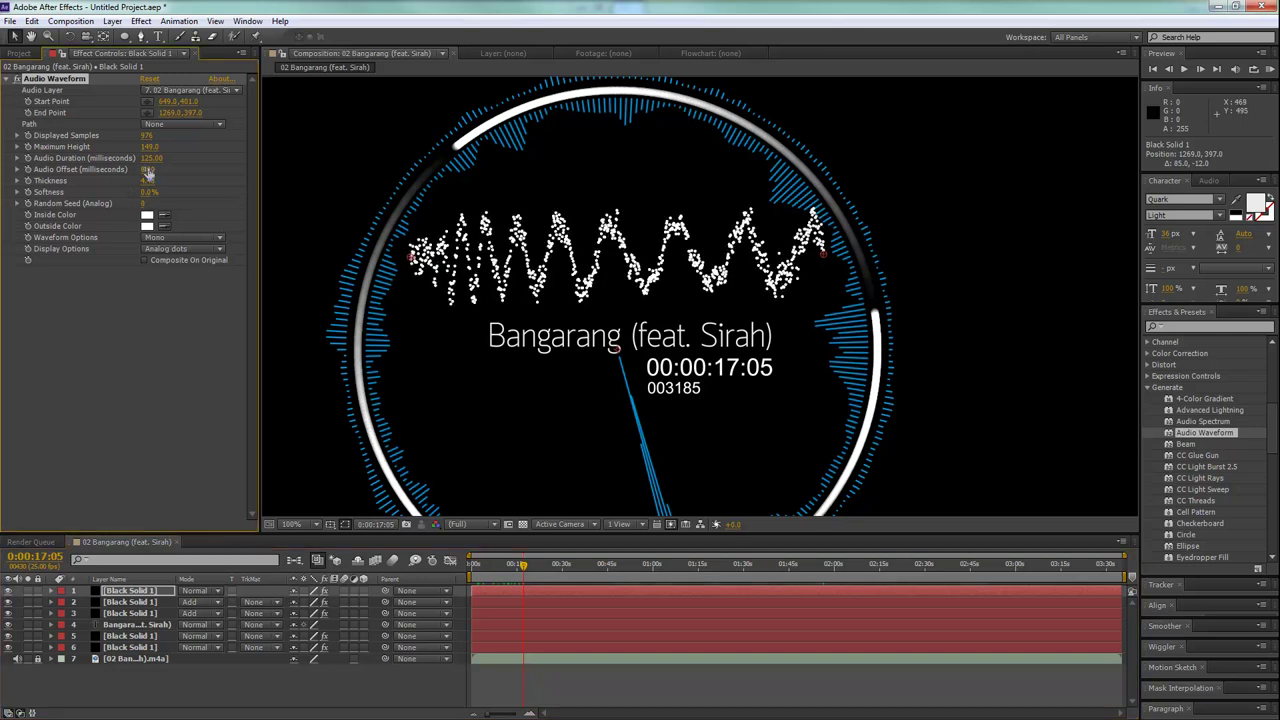
Reset Audio Offset to 0 and move the waveform's End Point to 1272,401.
mouse_move(148, 169)
left_mouse_down()
mouse_move(175, 169)
mouse_move(140, 169)
left_mouse_up()
left_click(153, 169)
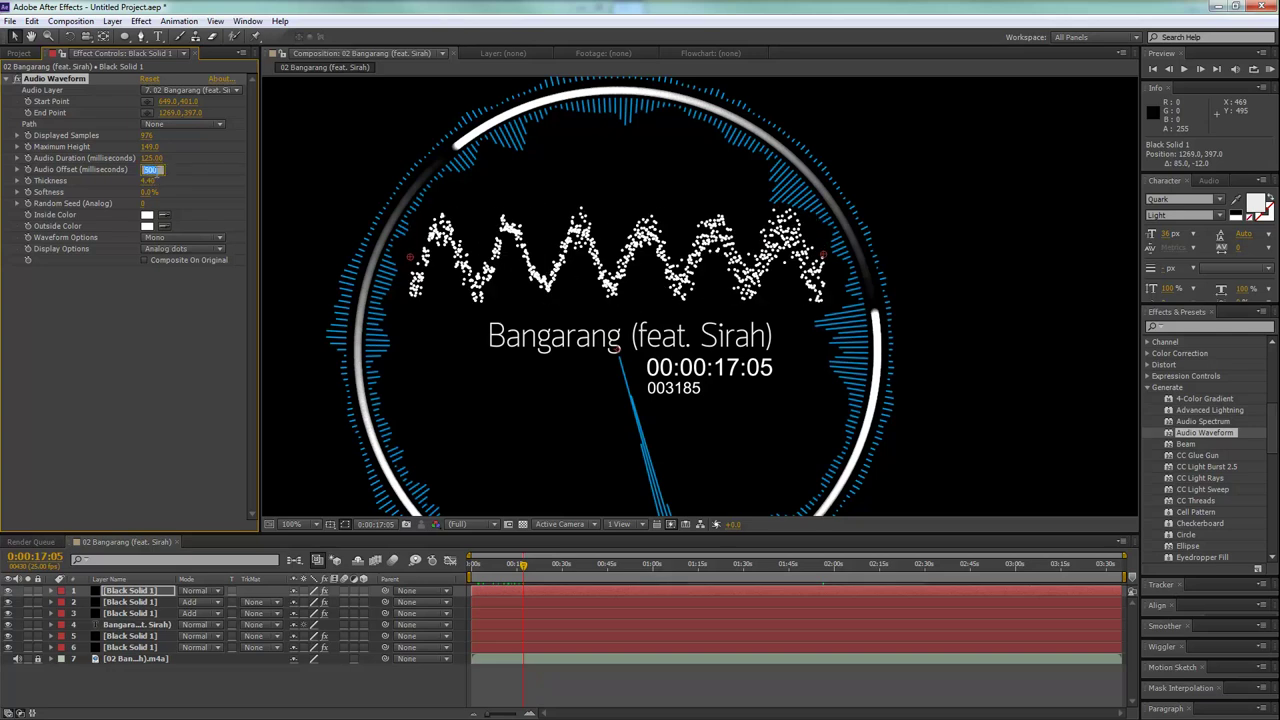
key("Return")
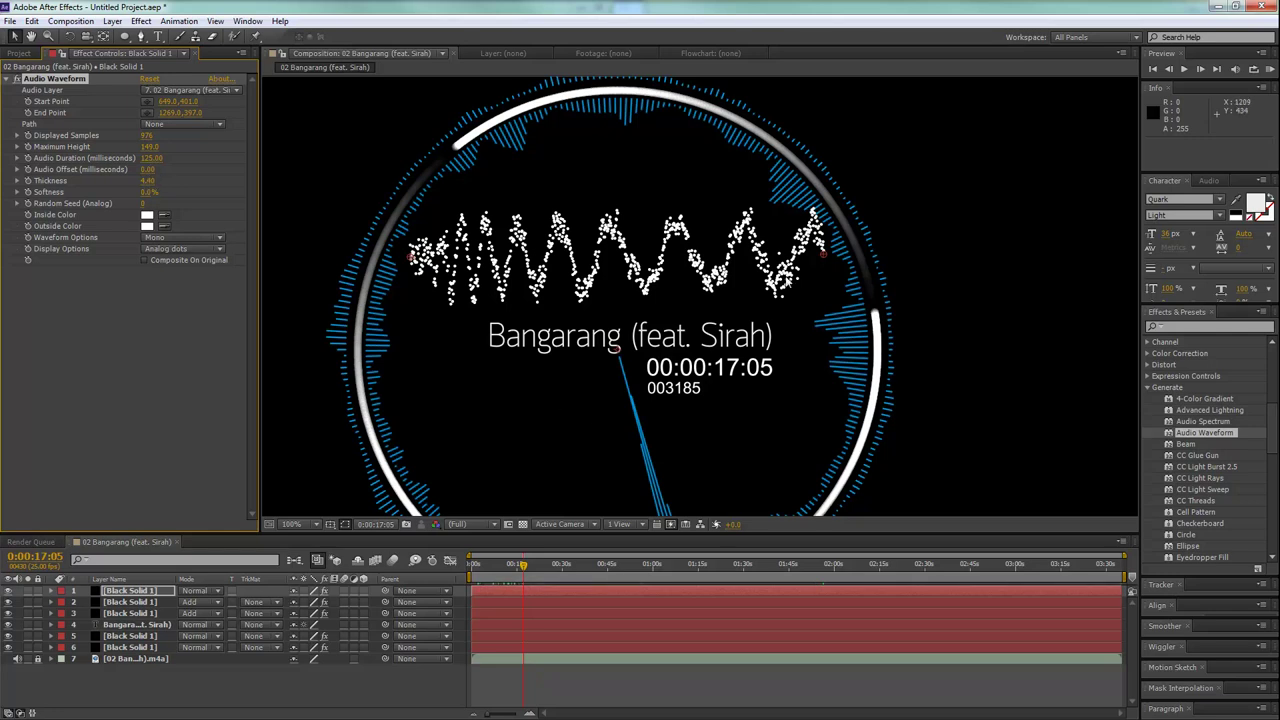
left_click_drag(826, 258, 828, 261)
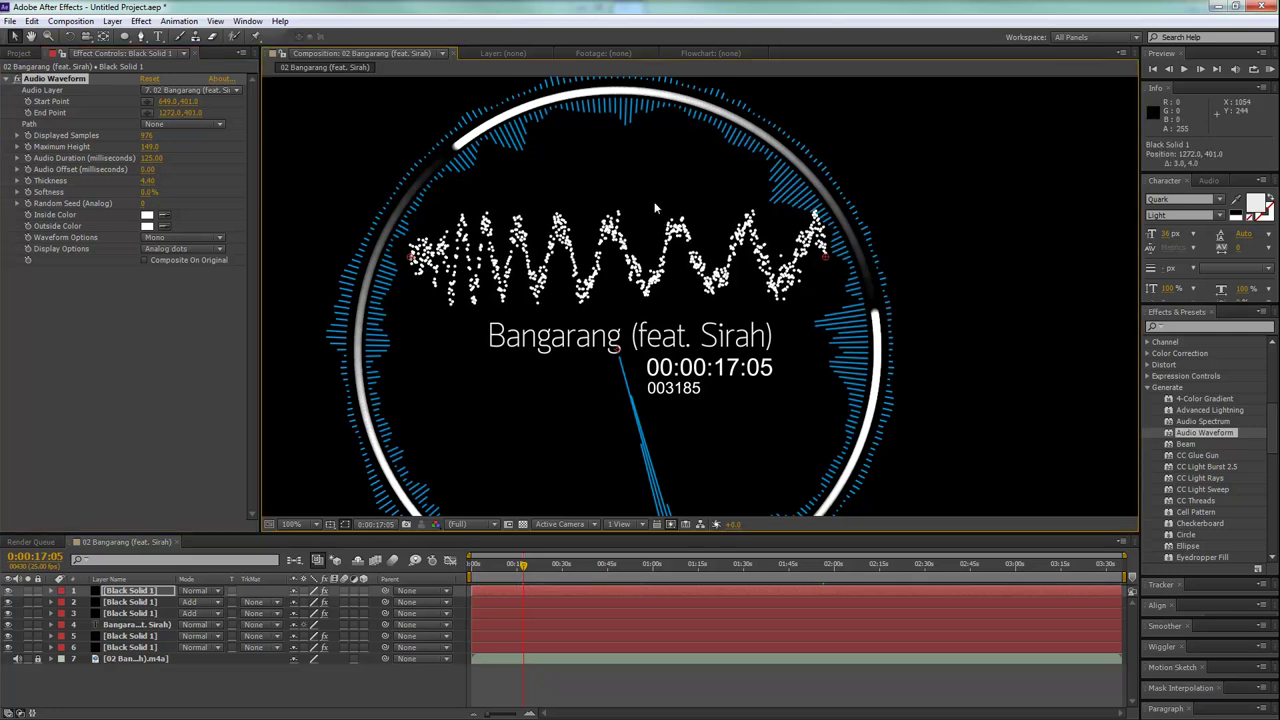
Check the waveform is level with a temporary ruler guide, then zoom out to 50%.
key("ctrl+r")
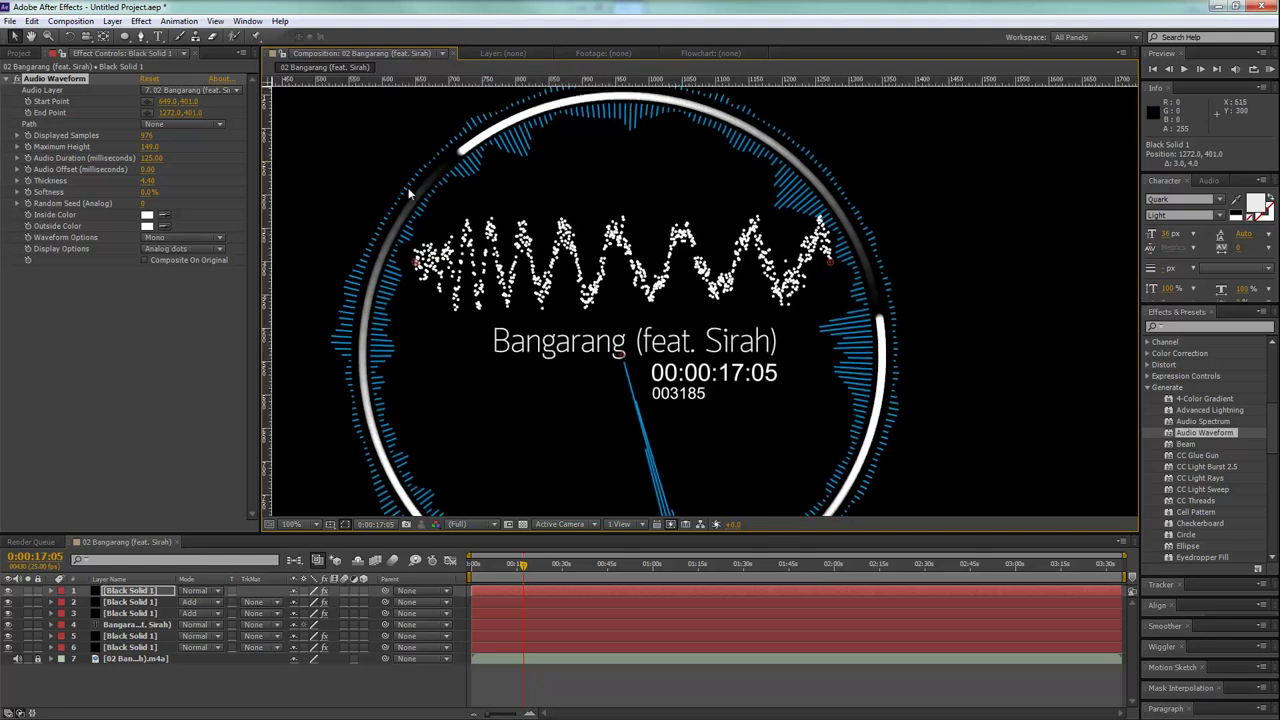
left_click_drag(544, 84, 812, 263)
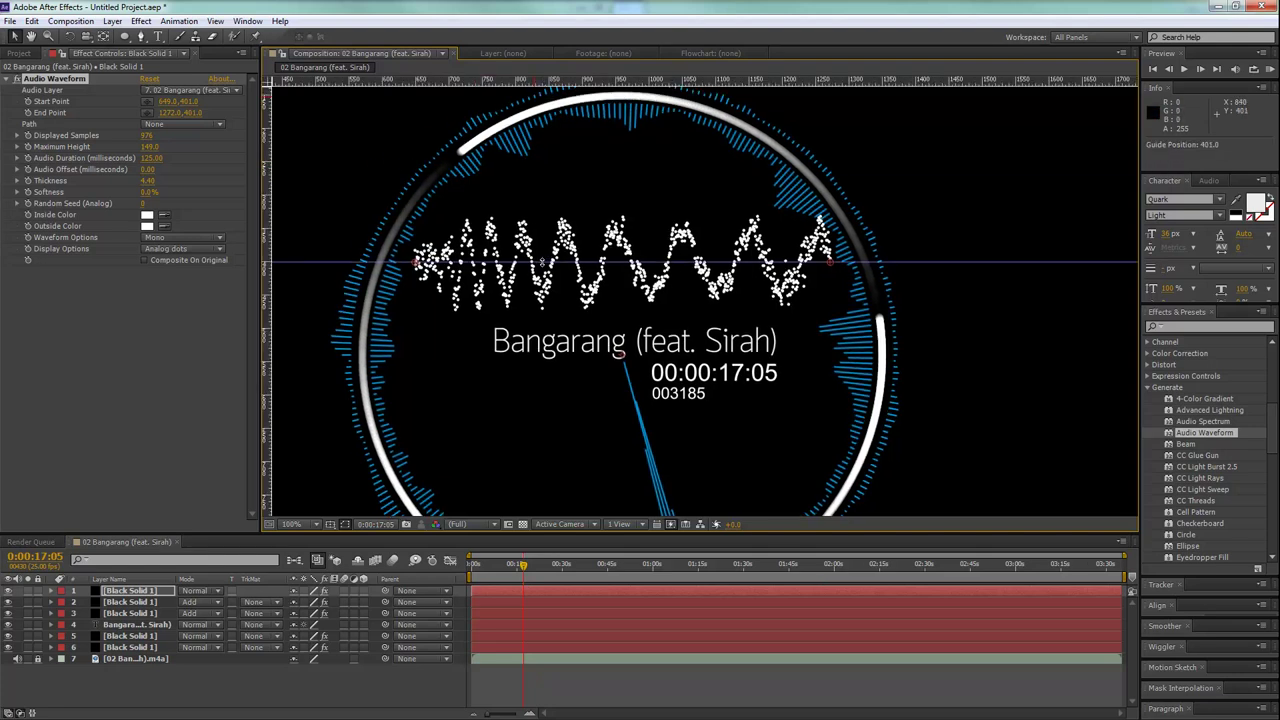
left_click_drag(855, 262, 906, 5)
key("comma")
key("comma")
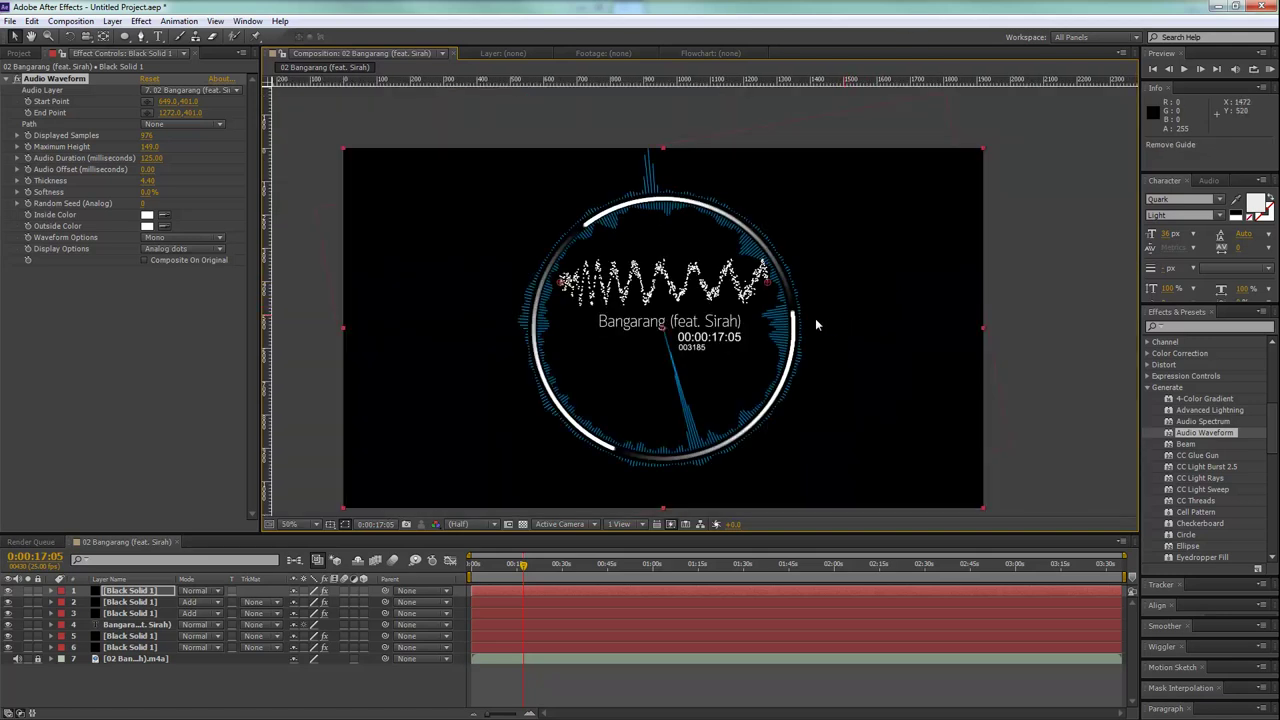
Preview the song up to 0:01:40:21 and select layer 5 to show its Audio Spectrum settings.
left_click(497, 576)
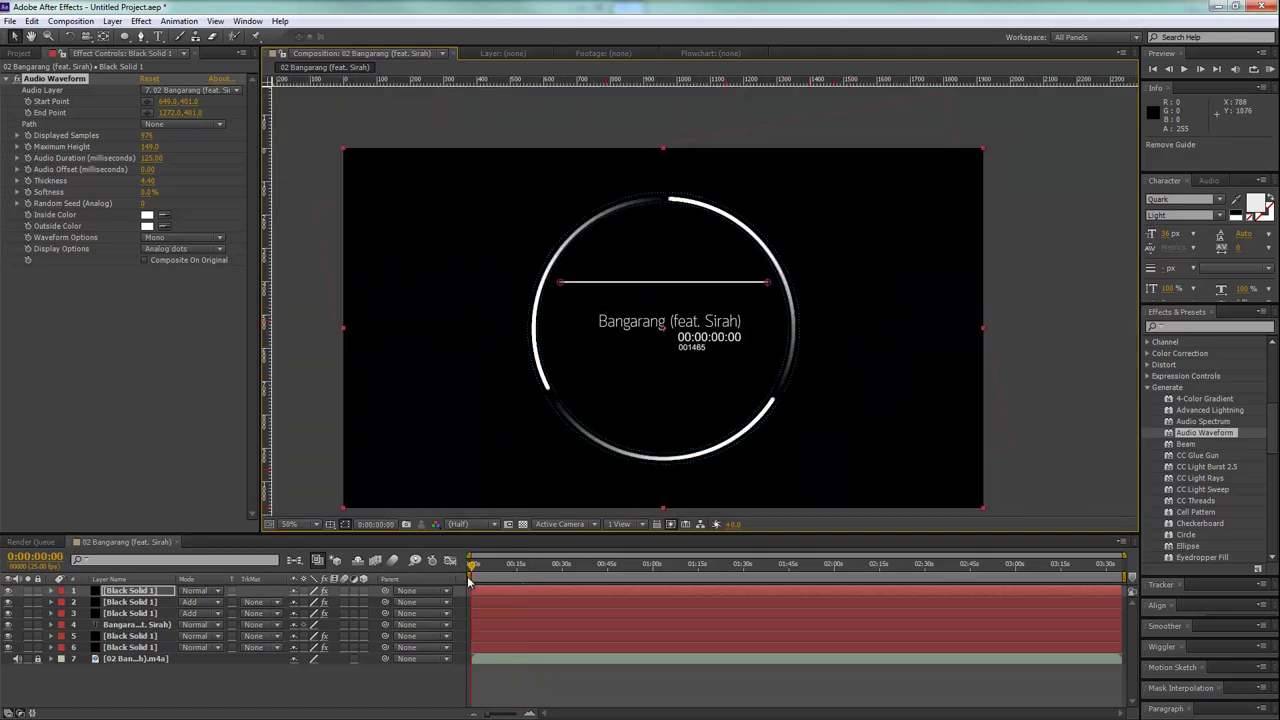
left_click_drag(497, 576, 679, 578)
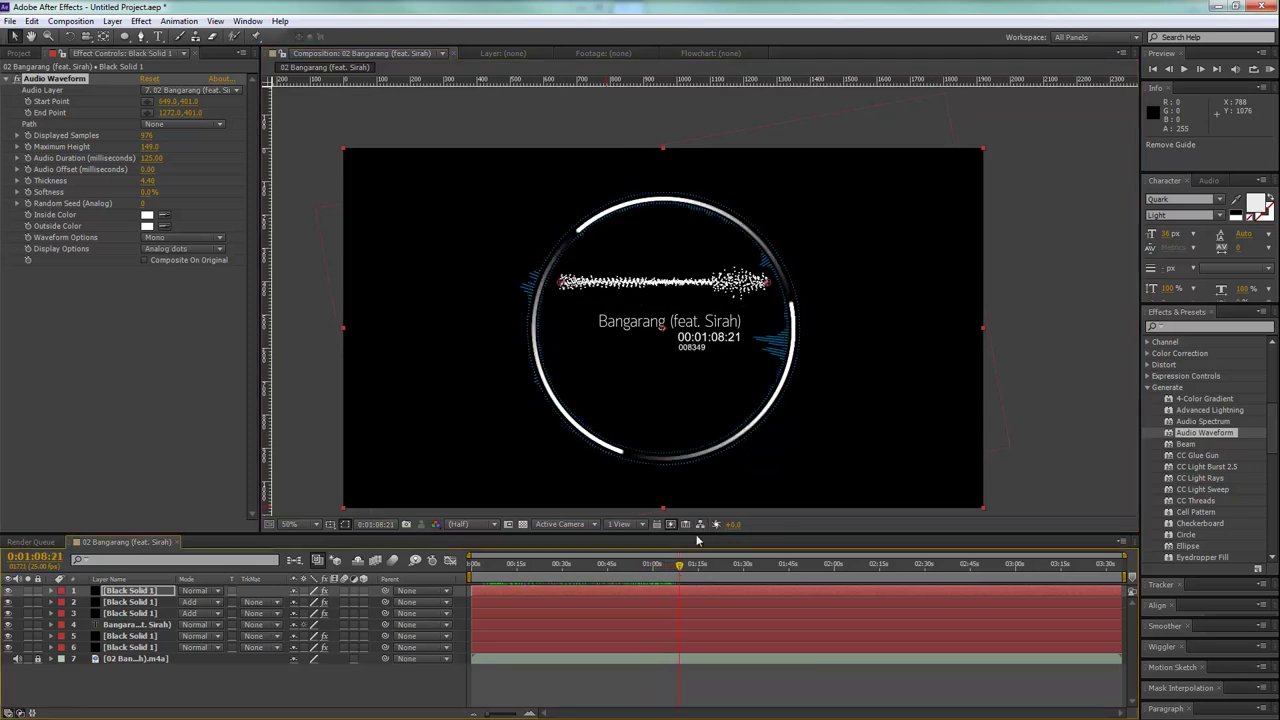
left_click(708, 573)
left_click_drag(708, 573, 779, 573)
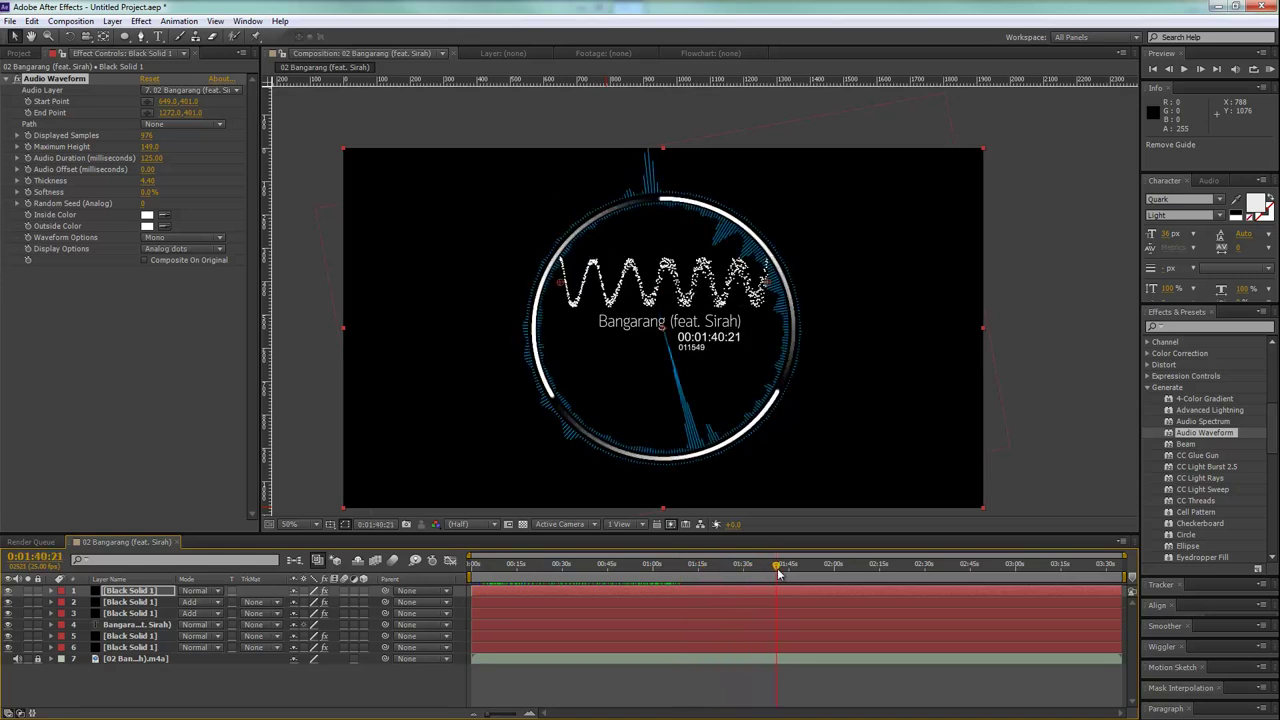
left_click(720, 636)
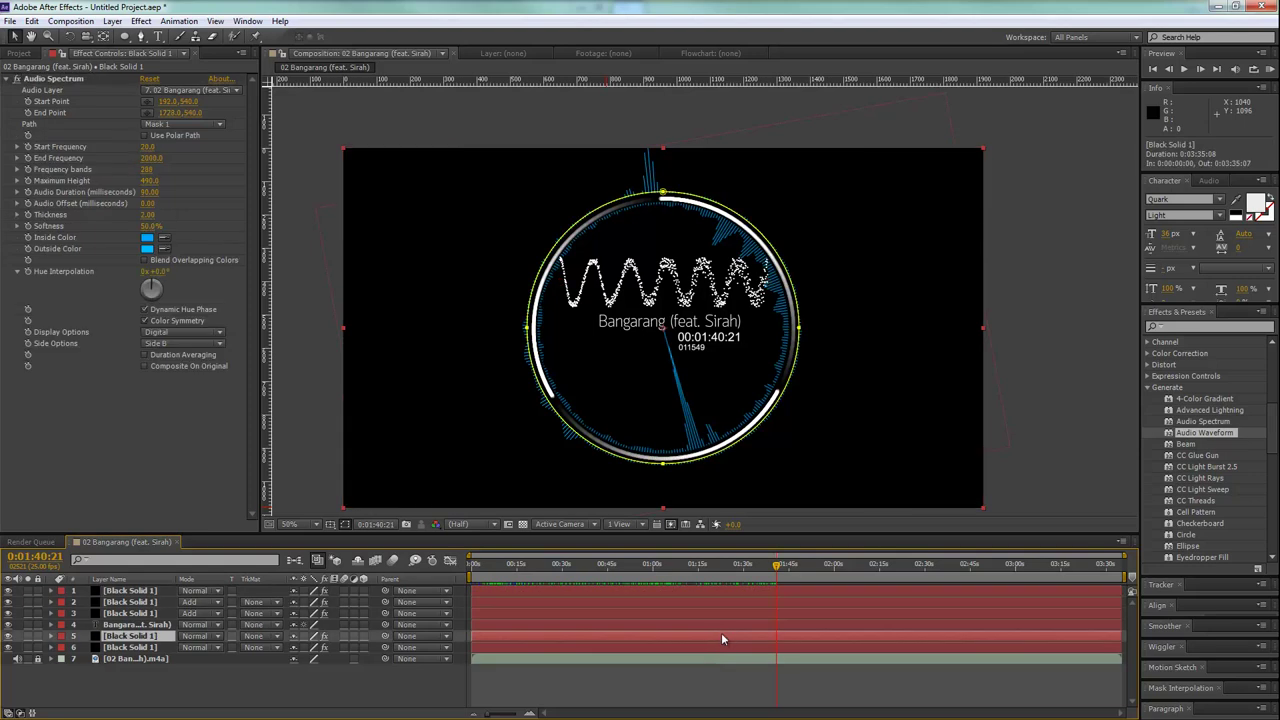
Lower the two Audio Spectrum Maximum Heights to 340 and 610, viewing at 0:00:47:16.
mouse_move(153, 184)
left_mouse_down()
mouse_move(130, 180)
mouse_move(293, 362)
left_mouse_up()
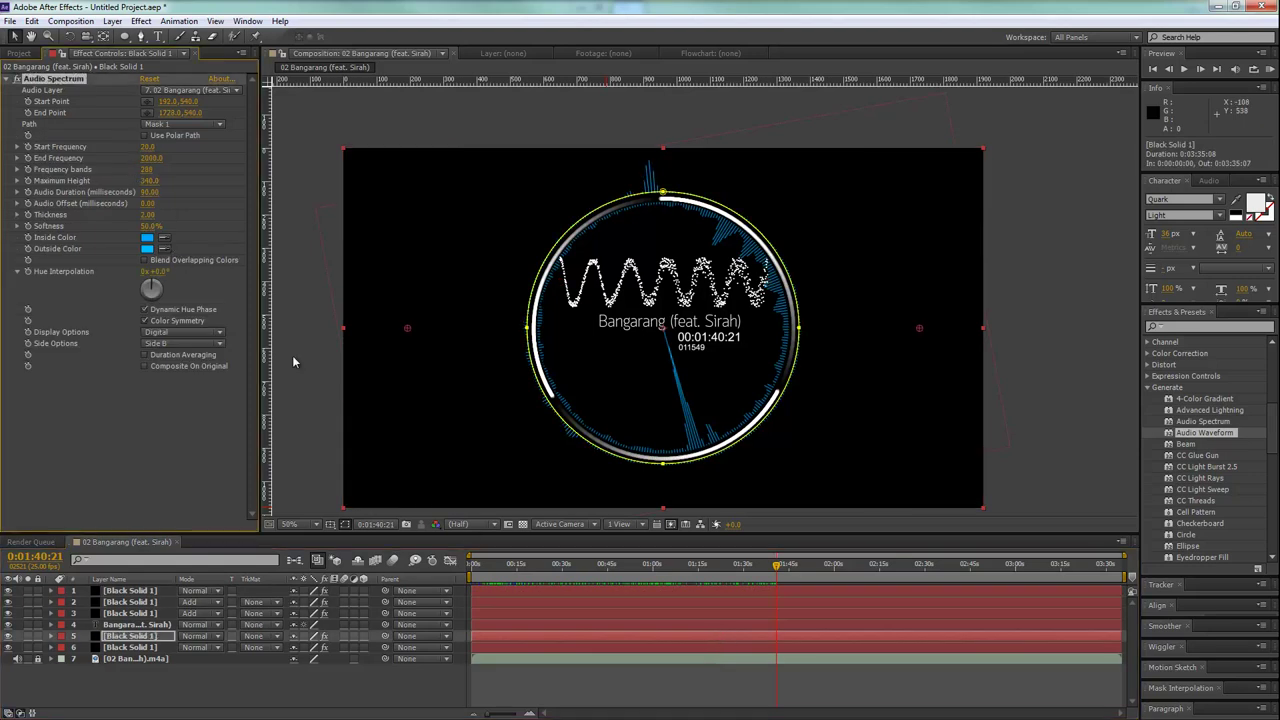
left_click(499, 647)
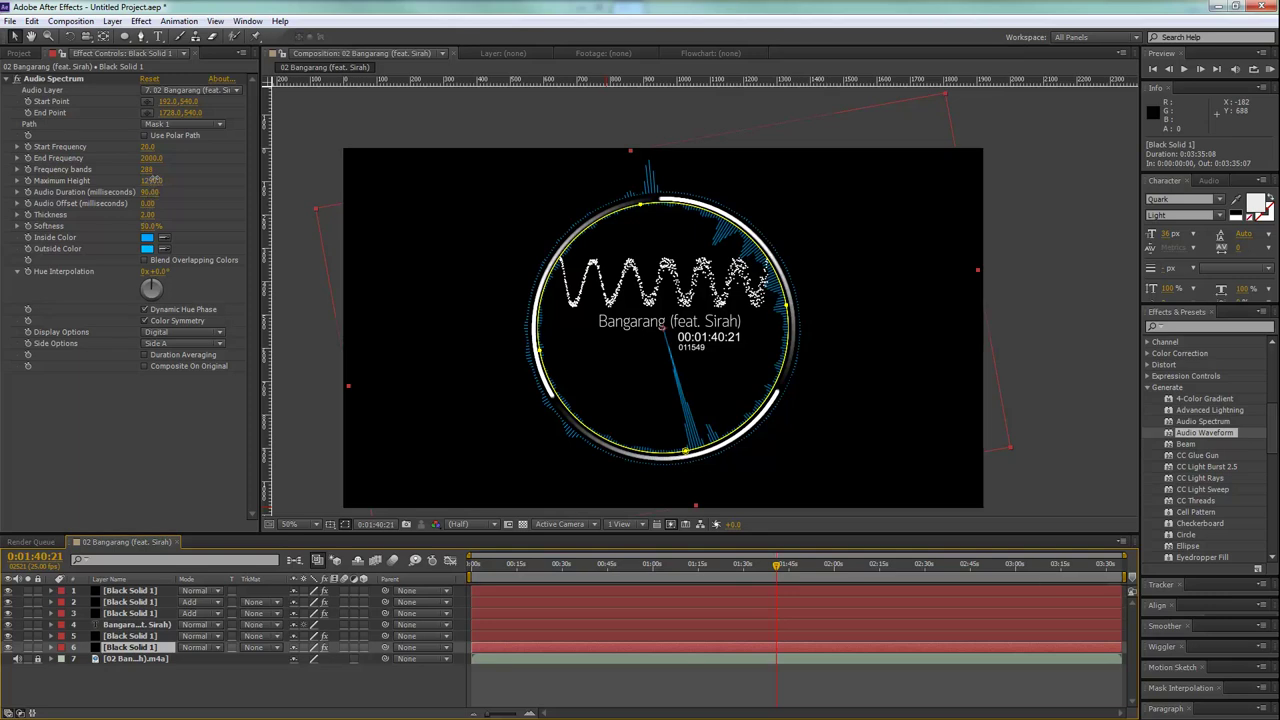
left_click_drag(153, 179, 102, 172)
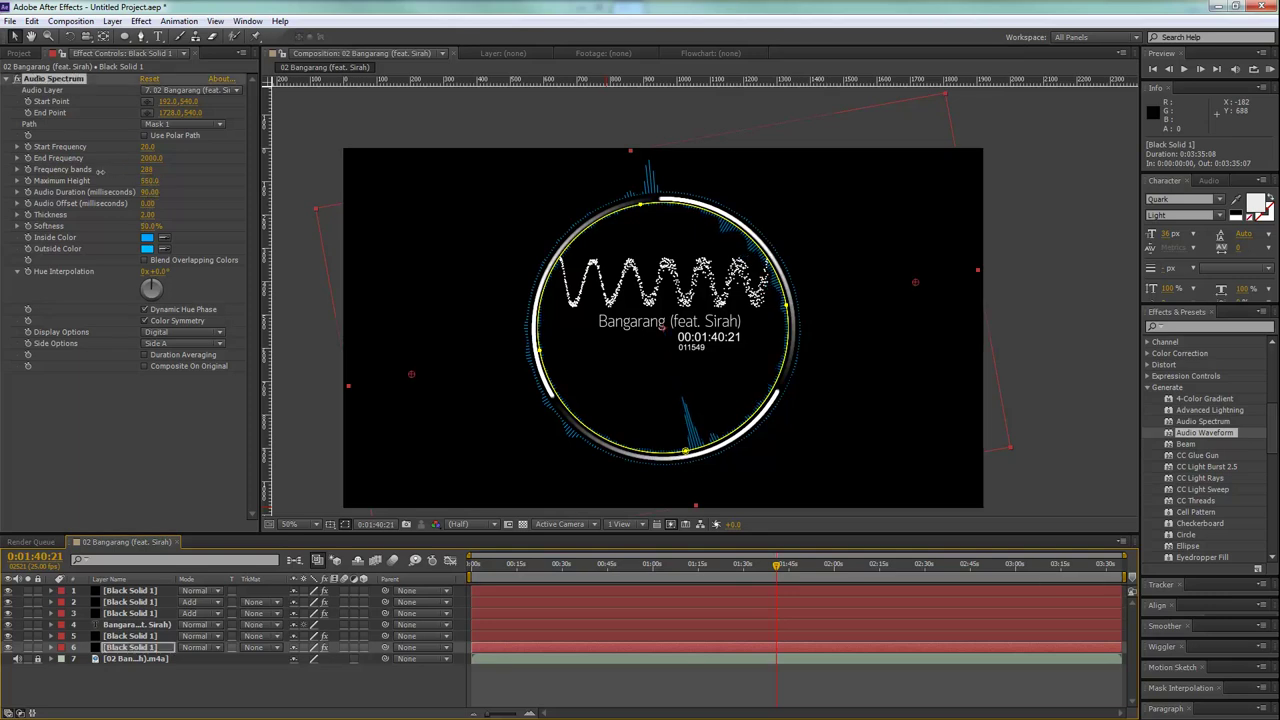
left_click_drag(517, 566, 615, 566)
left_click(648, 590)
left_click(648, 590)
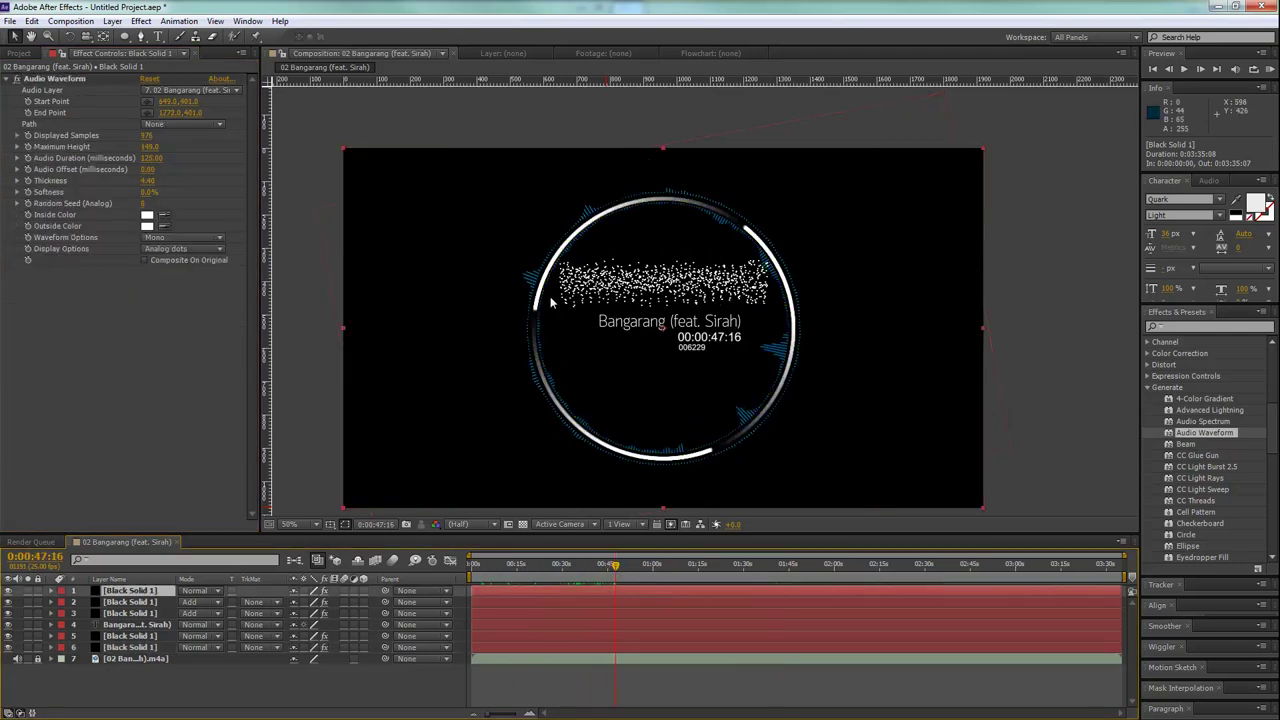
Draw a blue circle with the Ellipse tool and send it to the bottom of the stack.
right_click(603, 691)
mouse_move(650, 546)
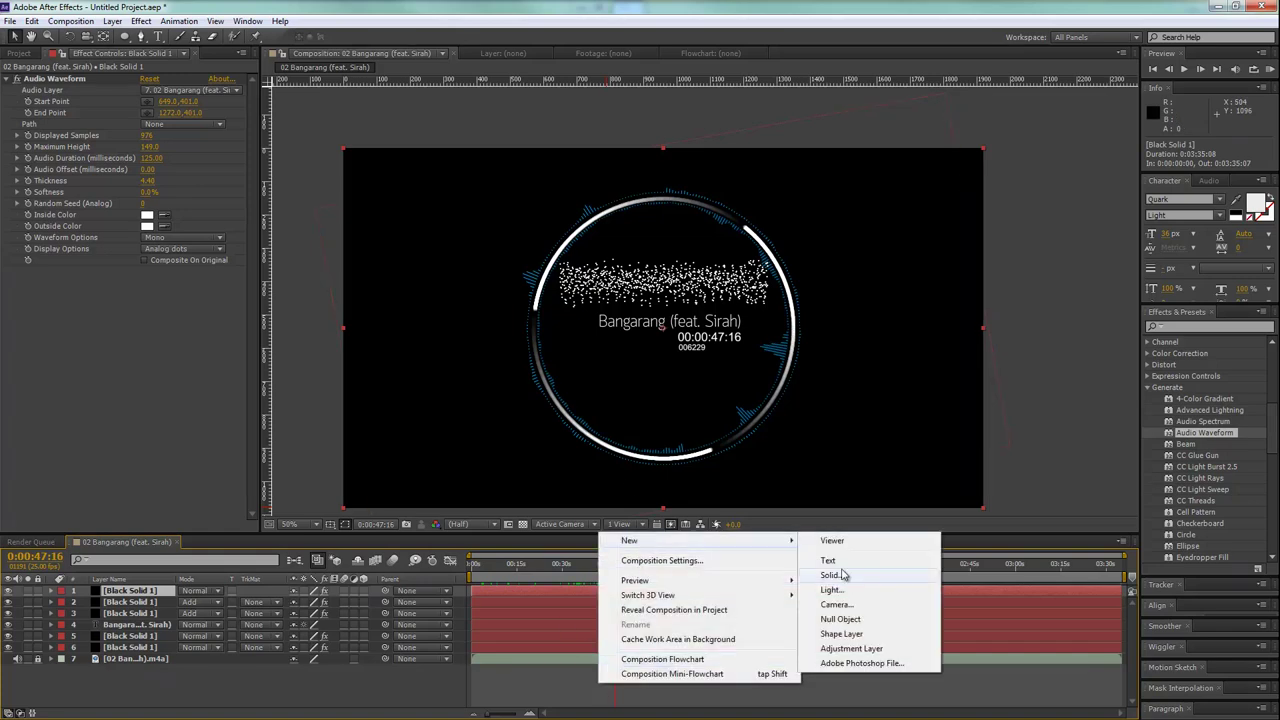
left_click(830, 576)
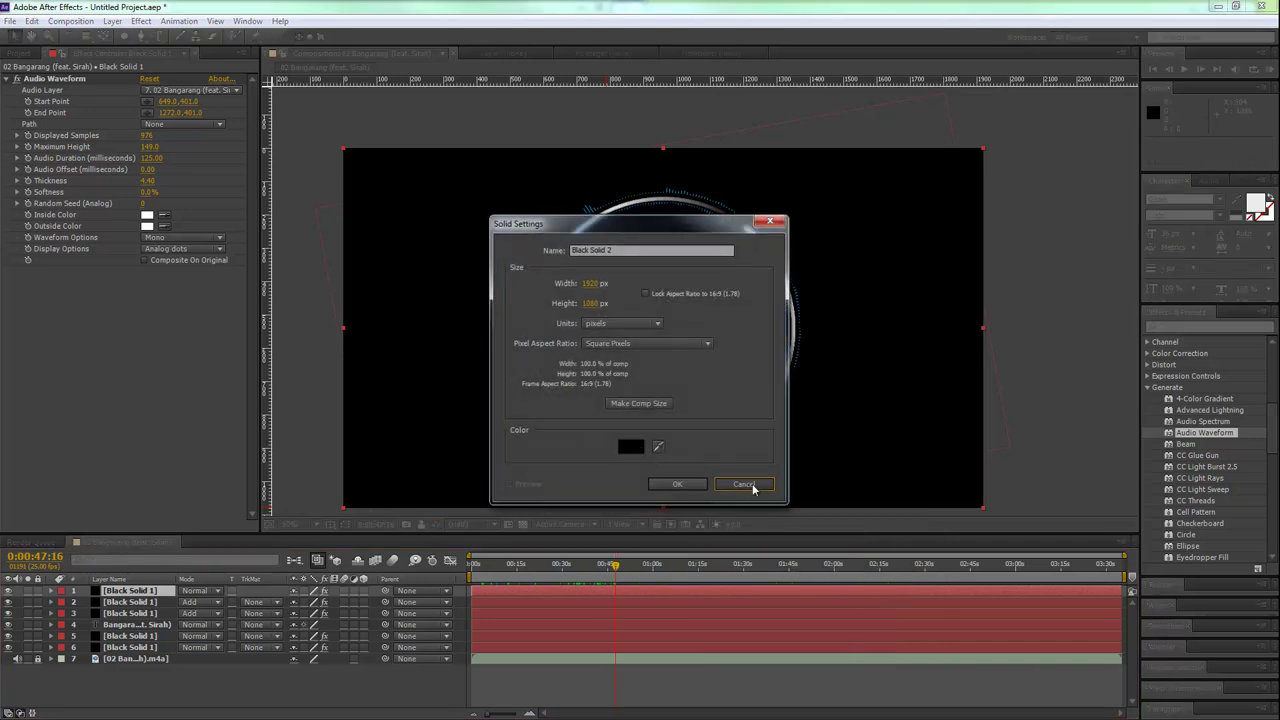
left_click(743, 484)
left_click(124, 36)
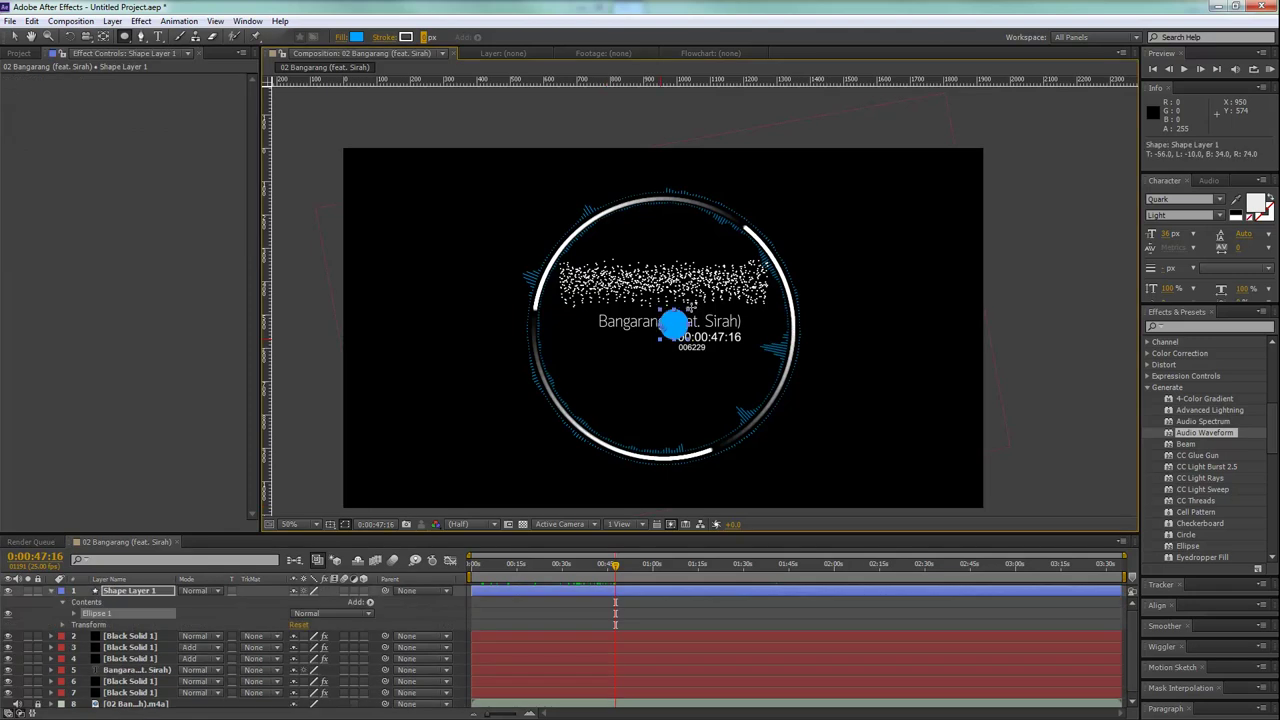
mouse_move(663, 340)
left_mouse_down()
mouse_move(729, 270)
mouse_move(790, 248)
mouse_move(732, 277)
left_mouse_up()
key("v")
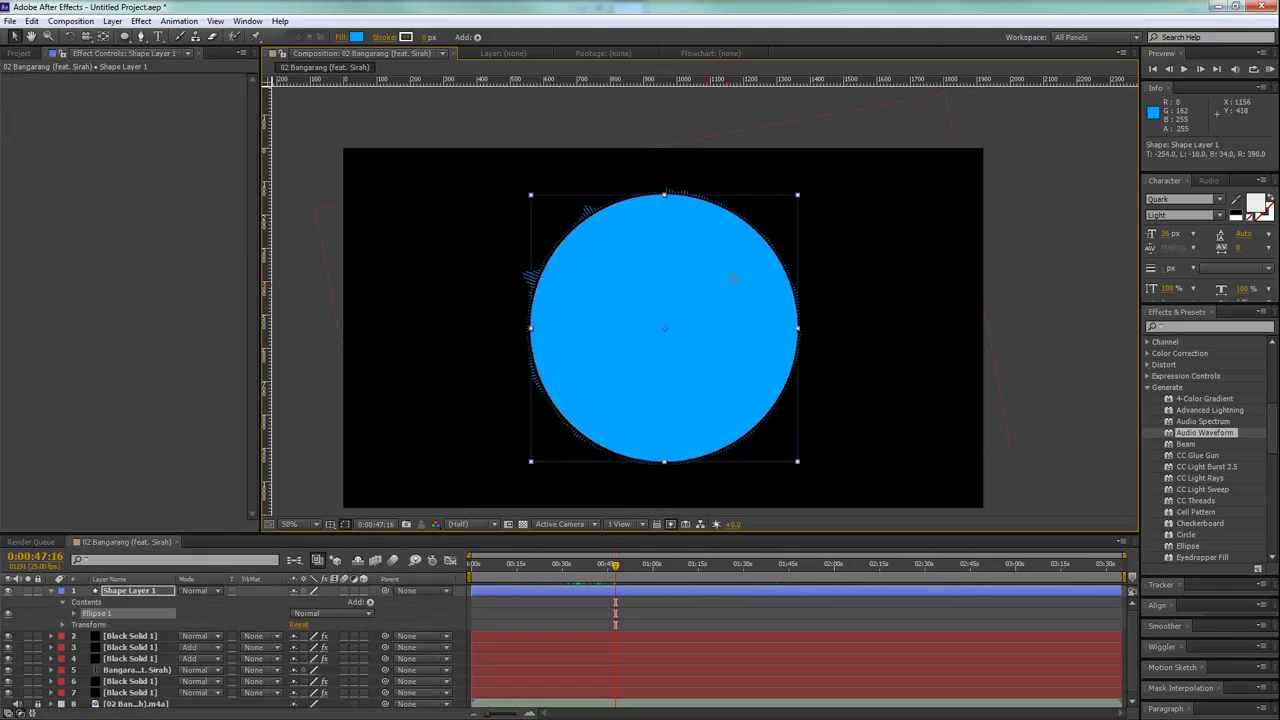
key("ctrl+shift+bracketleft")
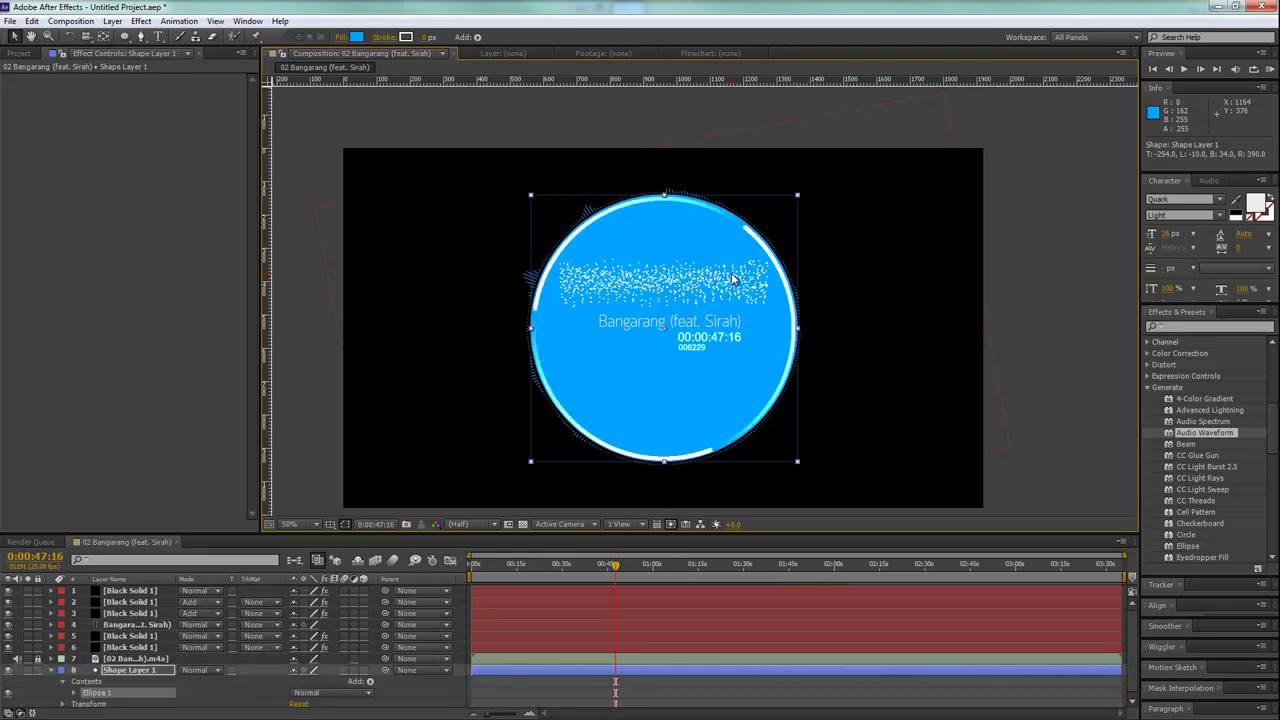
Apply Gaussian Blur to the circle with Blurriness 1000.
scroll(1165, 400, "up", 3)
scroll(1208, 433, "up", 2)
left_click_drag(1197, 484, 650, 670)
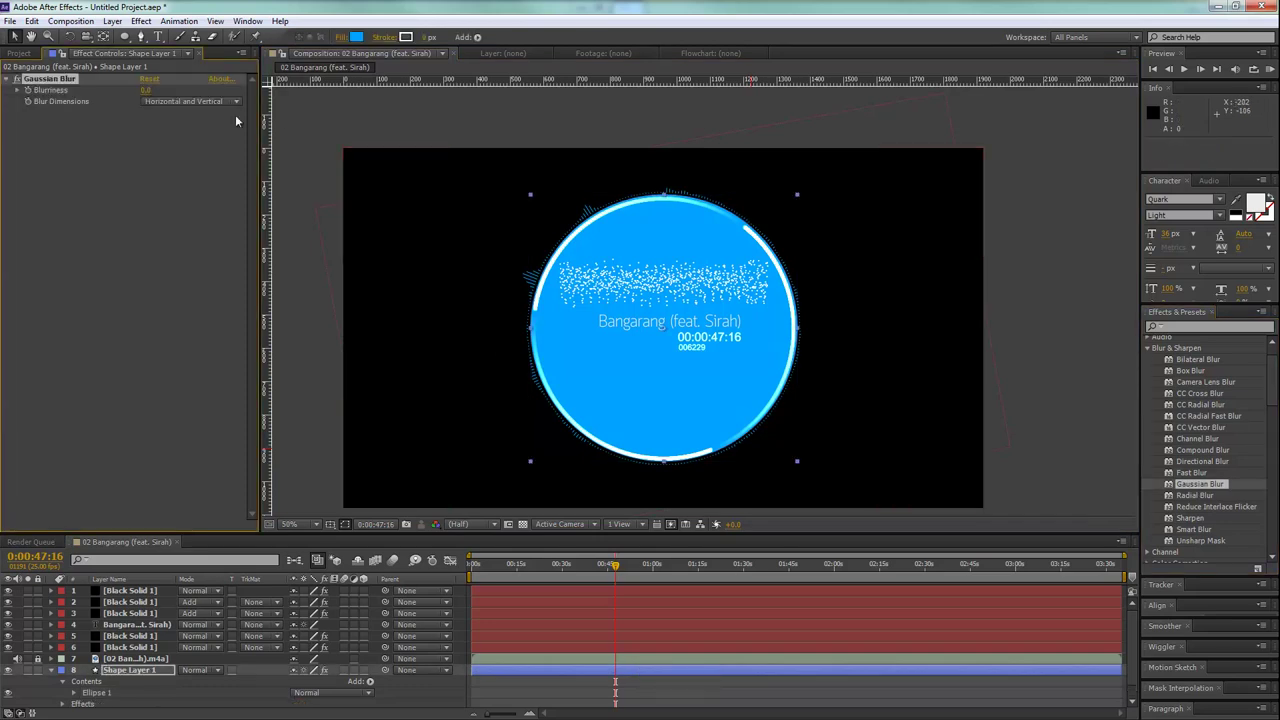
left_click(148, 90)
type("1000")
key("Return")
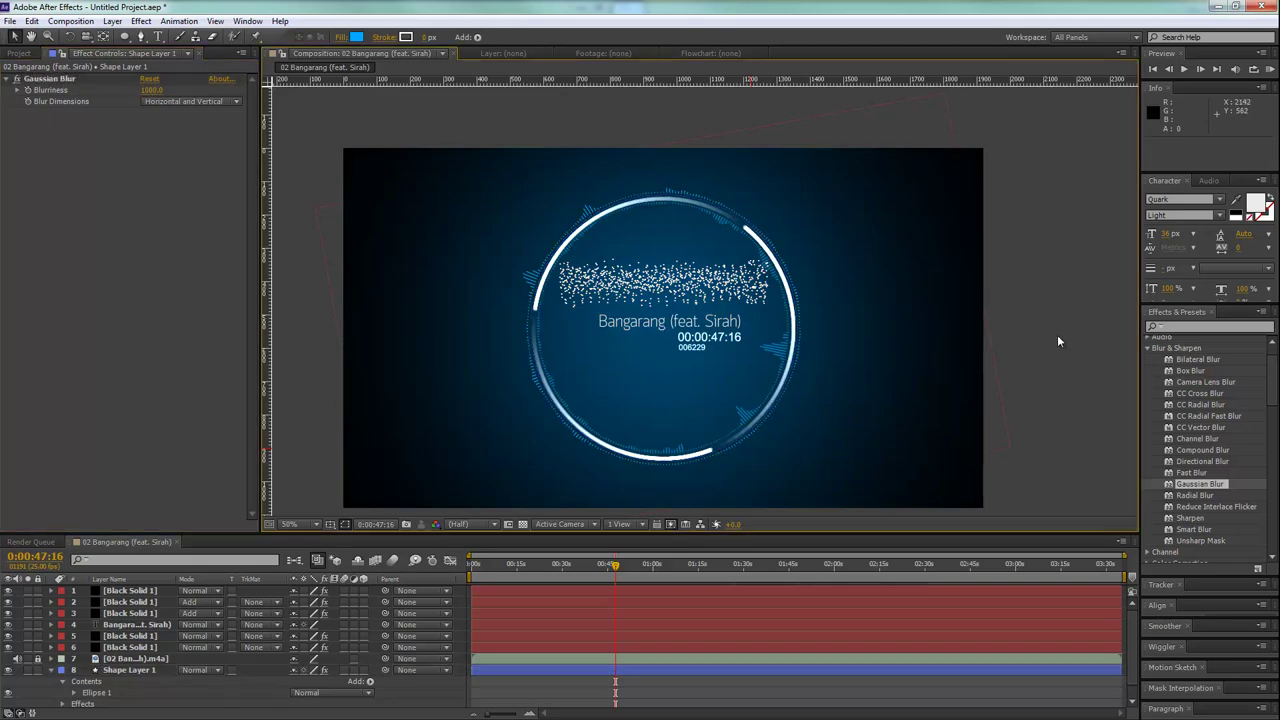
Add a new Adjustment Layer at the top of the layer stack.
right_click(1038, 358)
mouse_move(1052, 367)
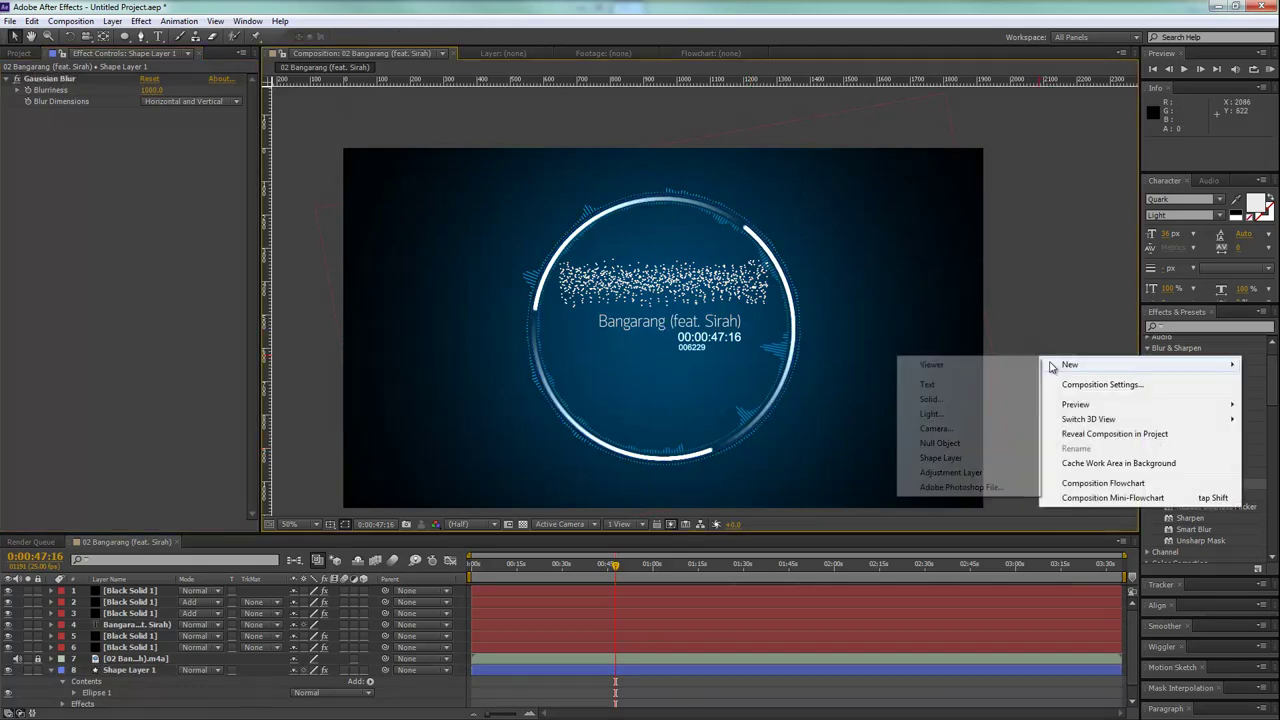
left_click(1000, 472)
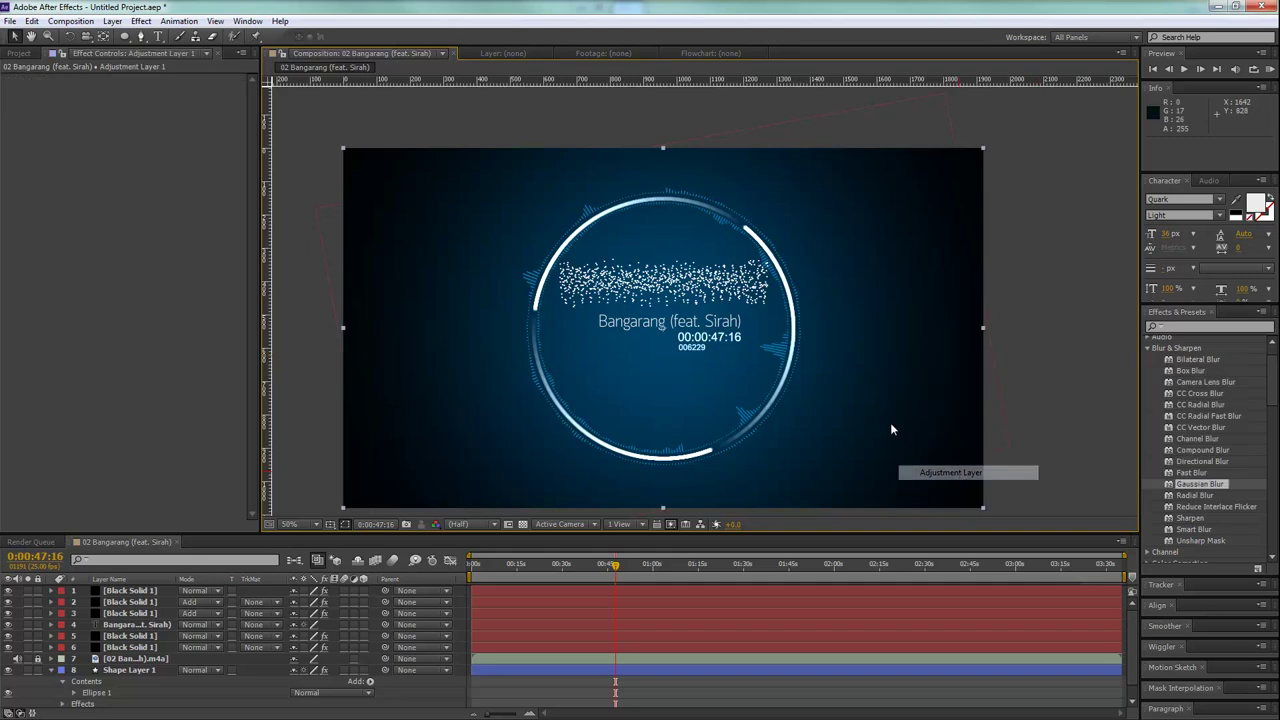
Collapse the Text, Trapcode and Generate categories in Effects & Presets, ready to search.
scroll(1204, 475, "down", 15)
scroll(1198, 474, "down", 5)
scroll(1185, 480, "down", 3)
scroll(1185, 480, "down", 3)
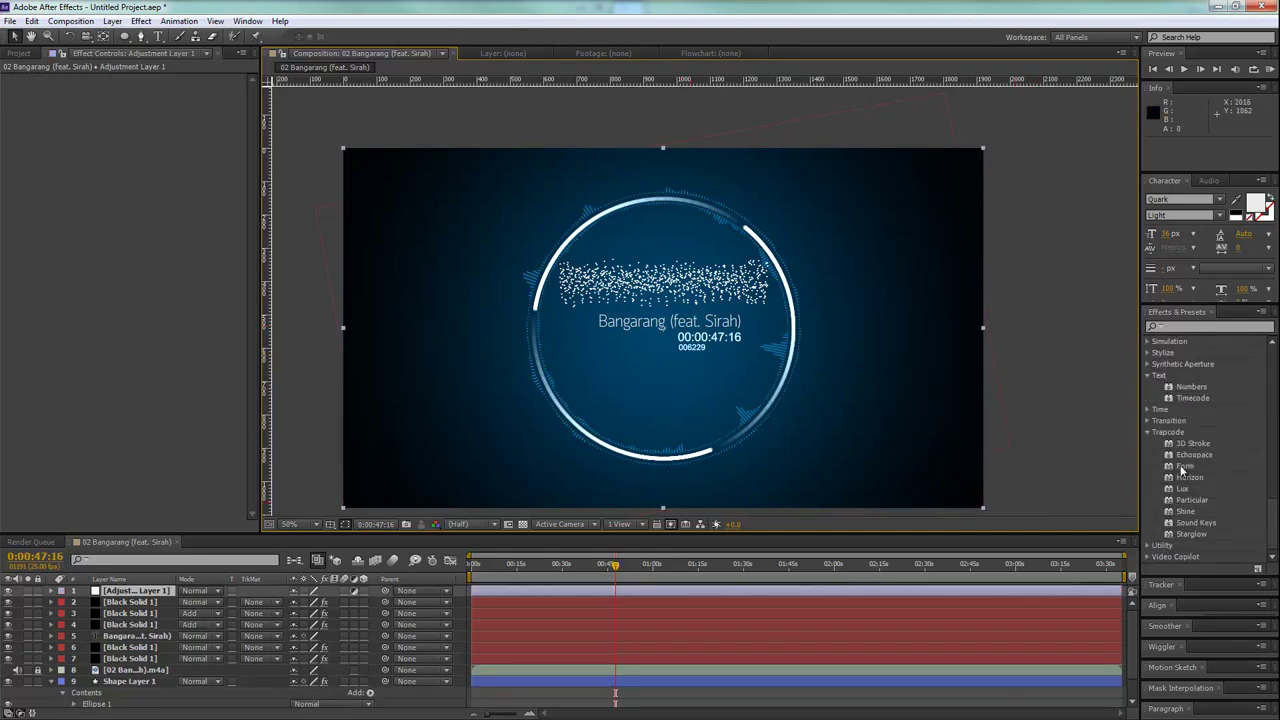
left_click(1149, 376)
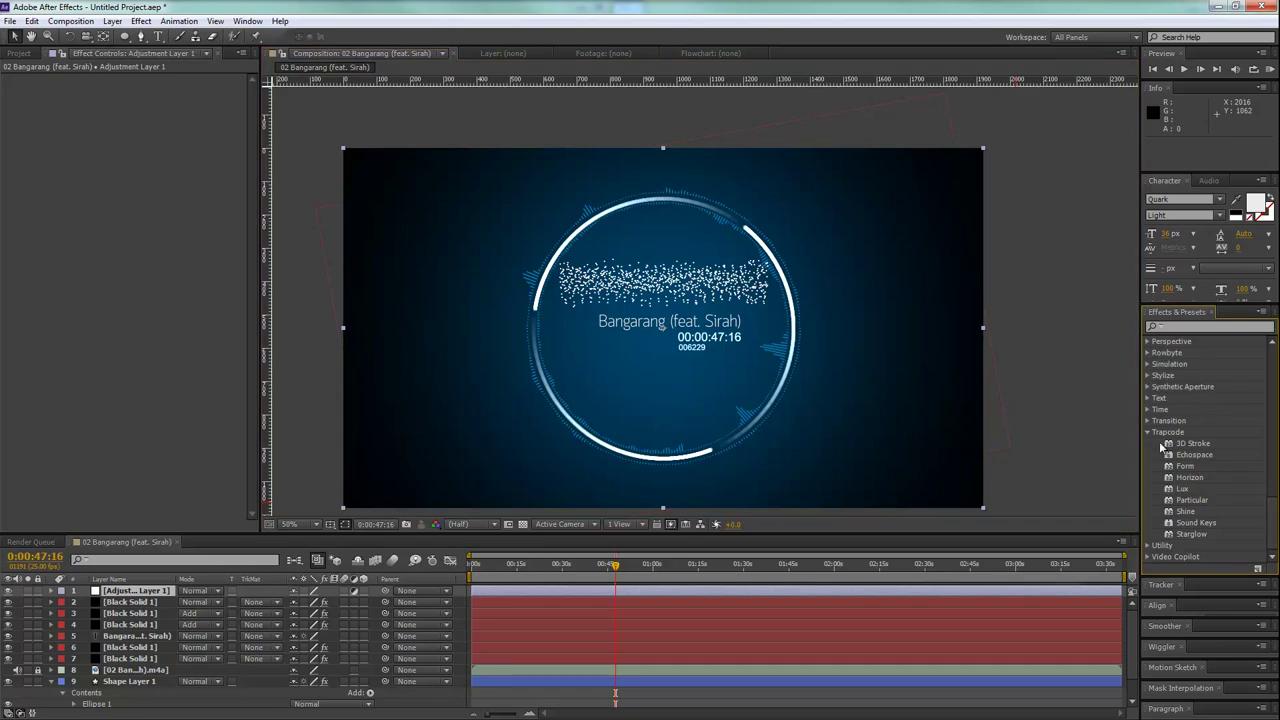
left_click(1149, 433)
scroll(1216, 474, "up", 5)
scroll(1214, 476, "up", 3)
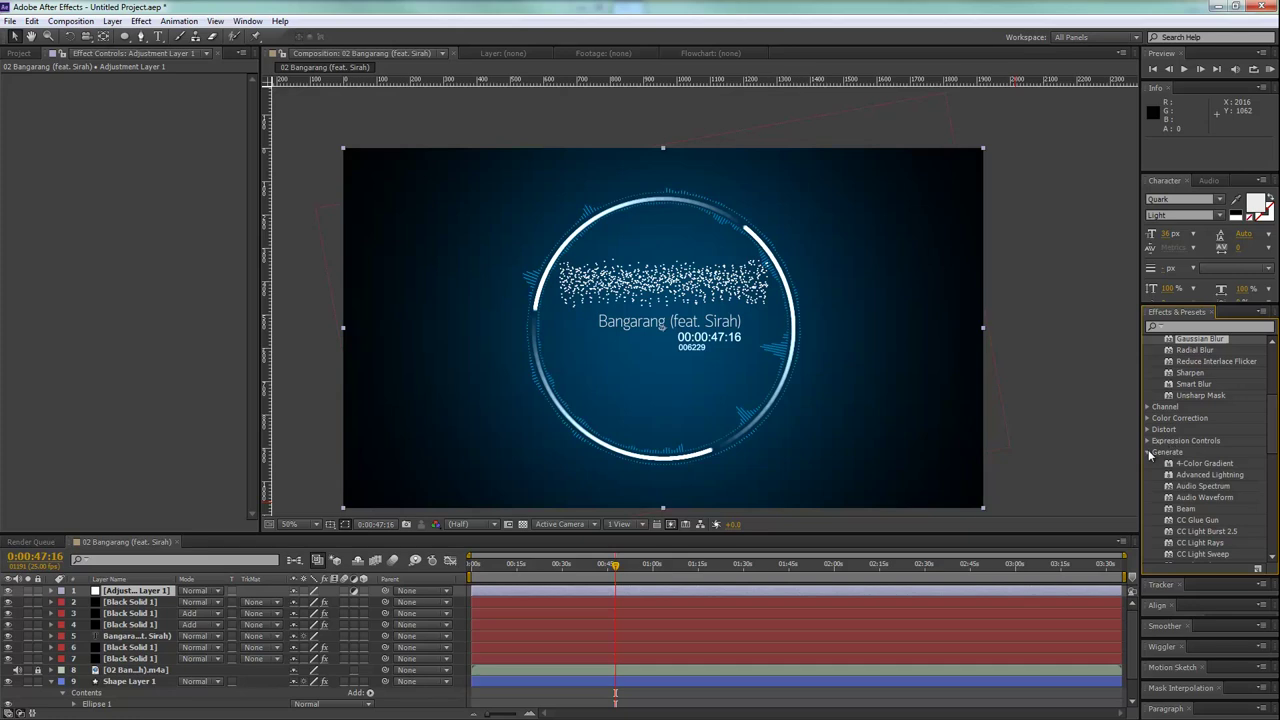
scroll(1148, 449, "down", 2)
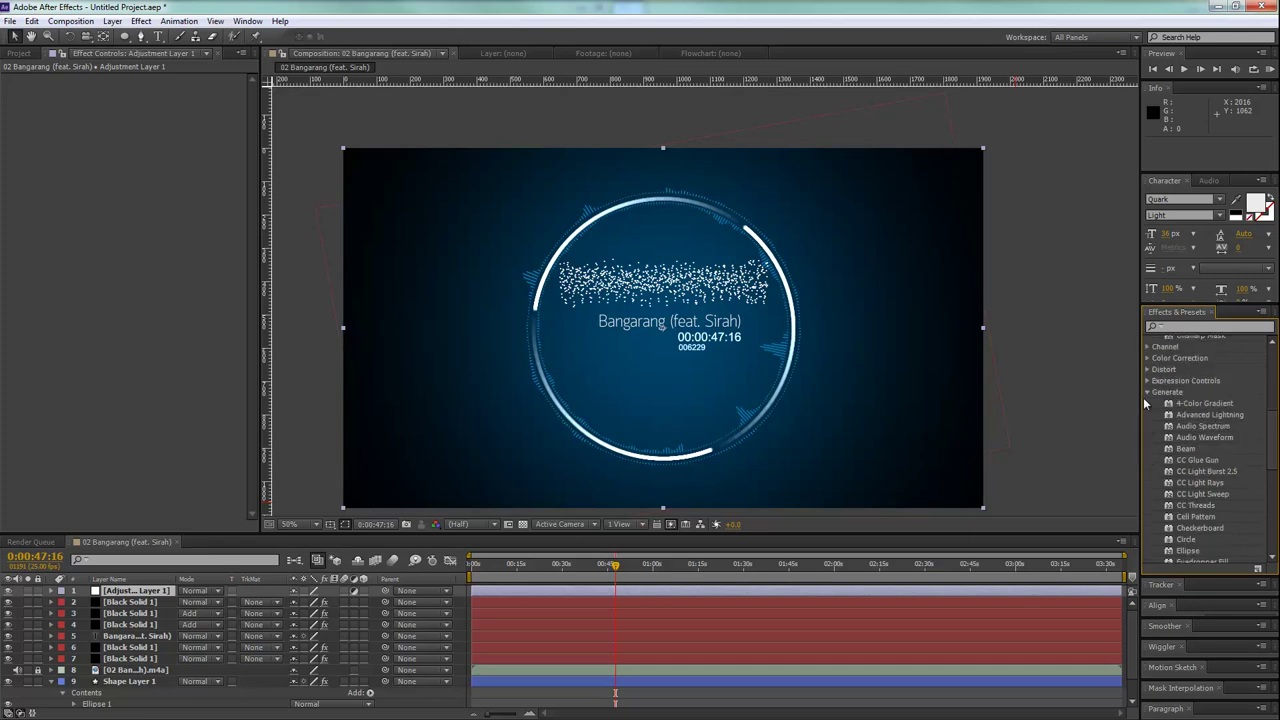
left_click(1148, 394)
left_click(1184, 327)
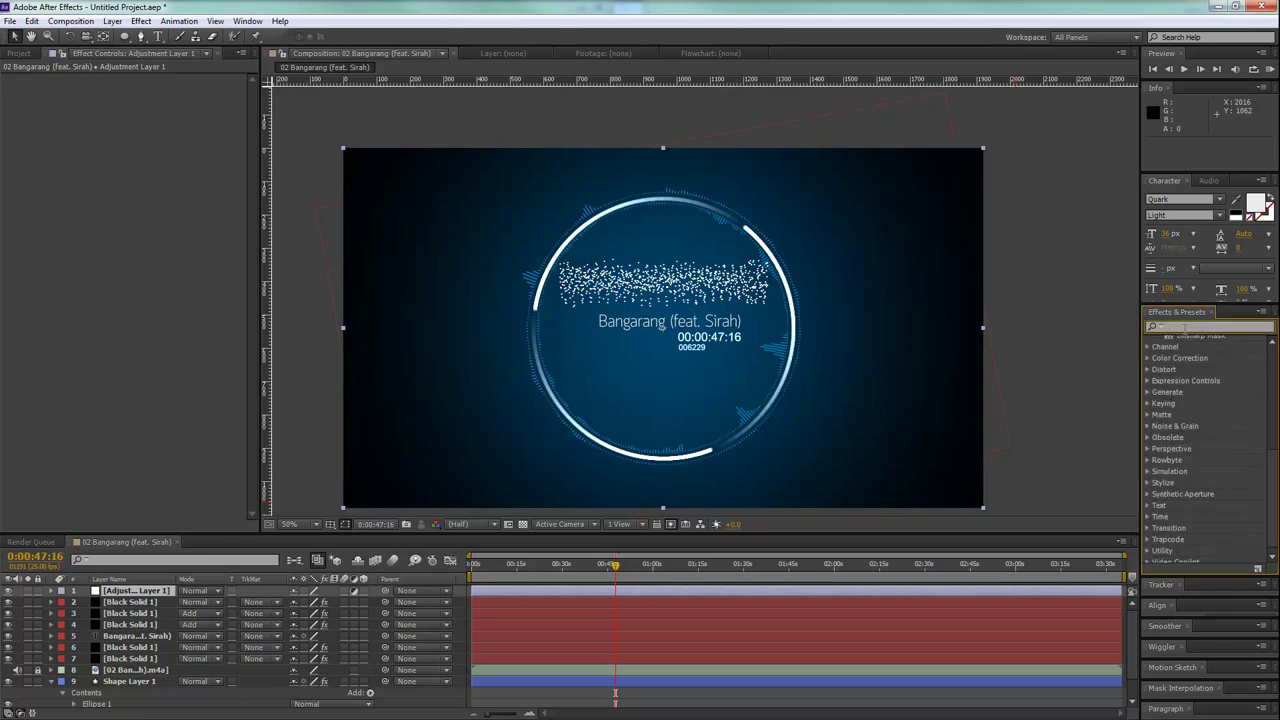
Apply Glow to the adjustment layer with A & B Colors, Sawtooth A>B looping and white Color B.
type("glow")
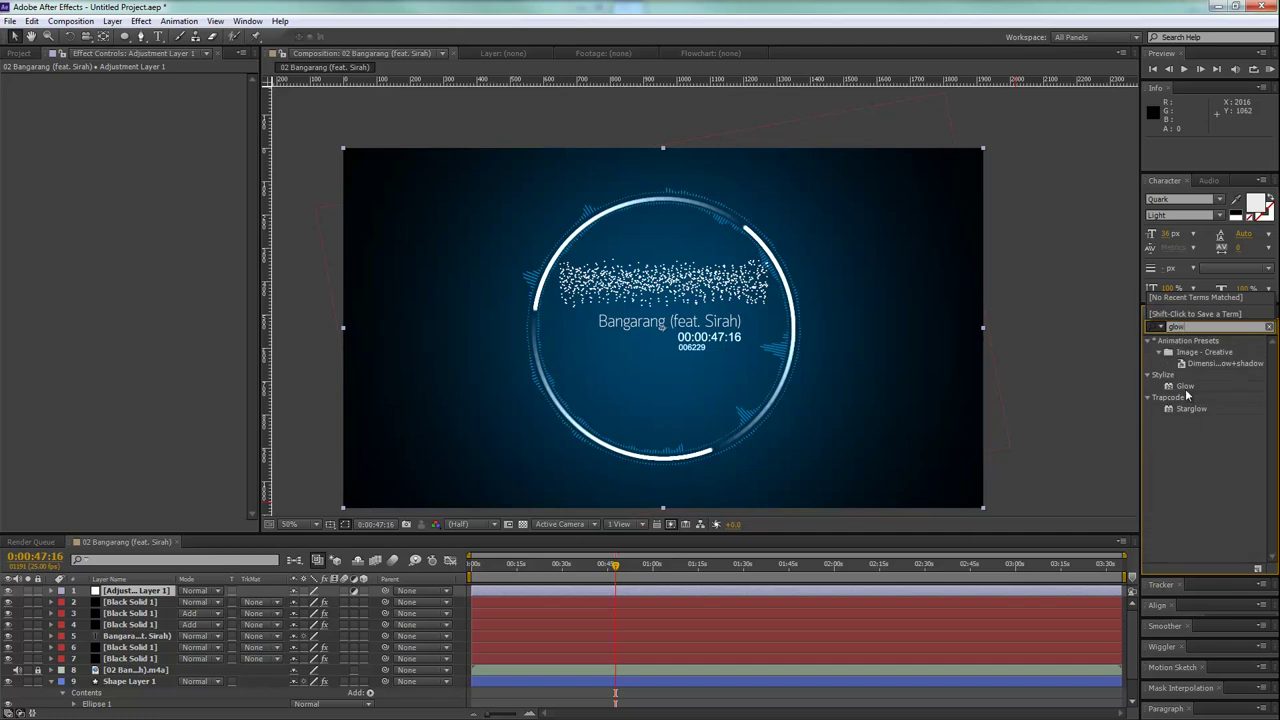
left_click_drag(1185, 386, 858, 592)
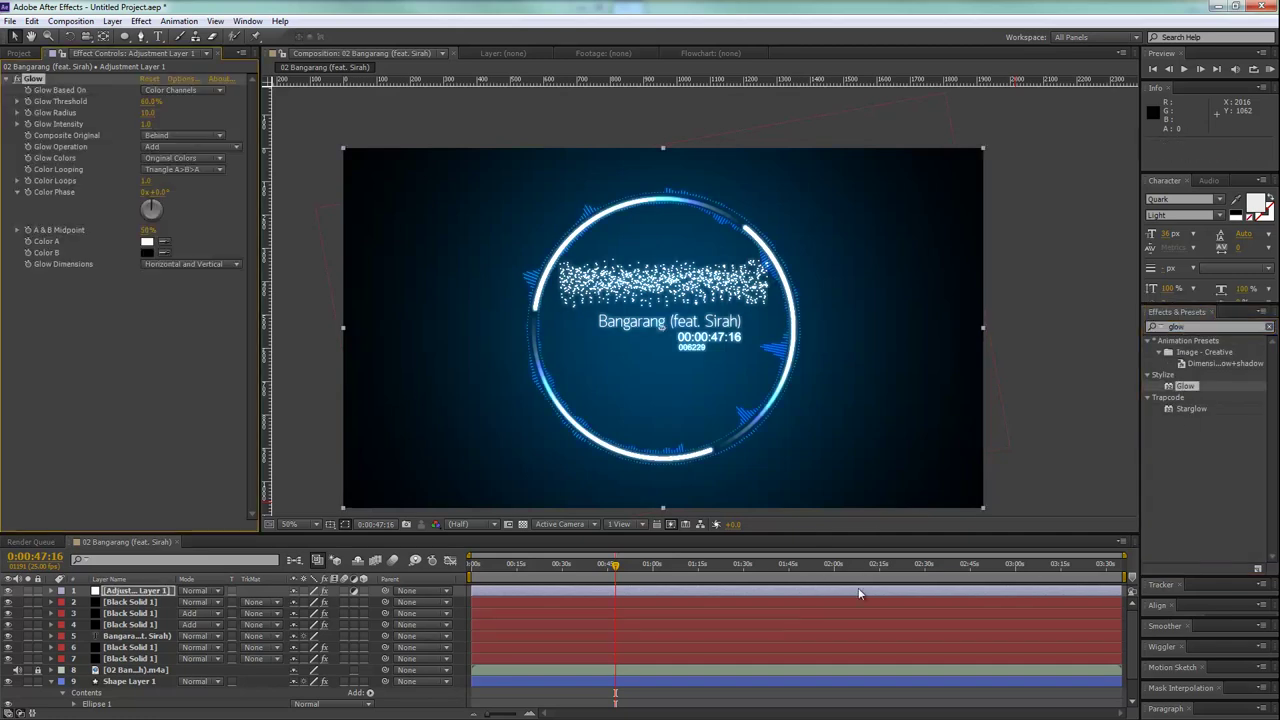
left_click(181, 160)
left_click(183, 186)
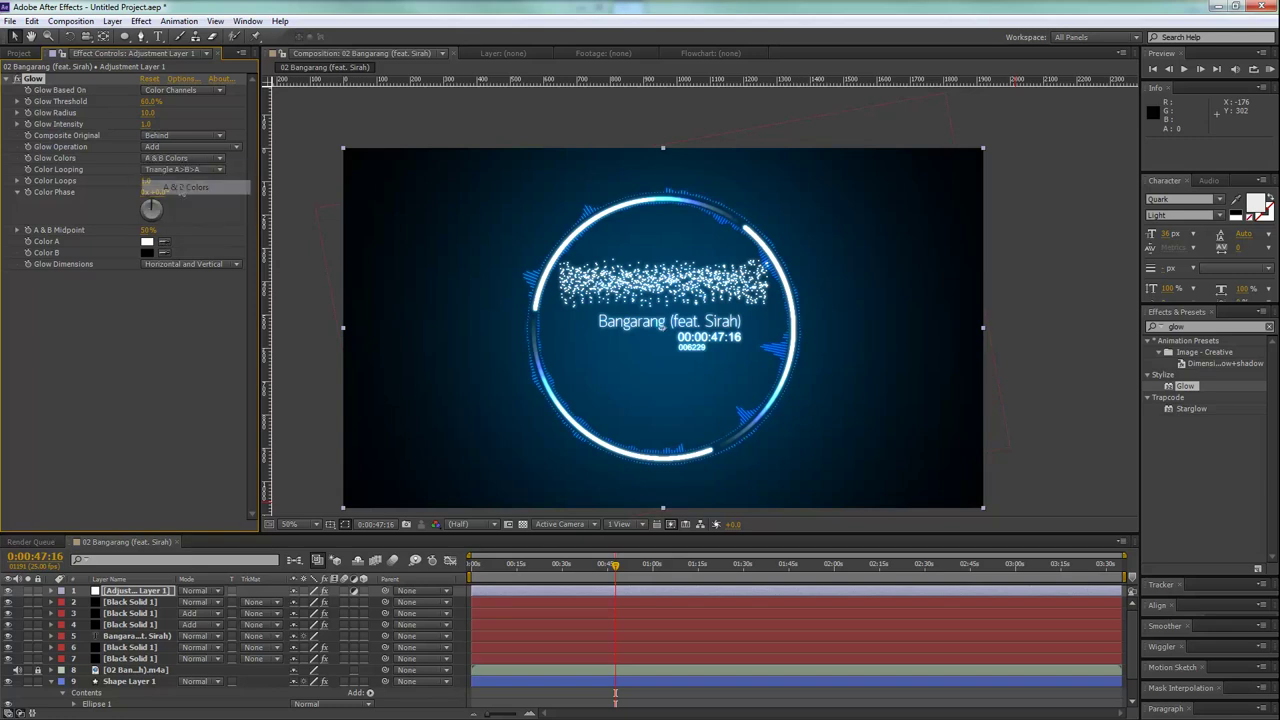
left_click(174, 172)
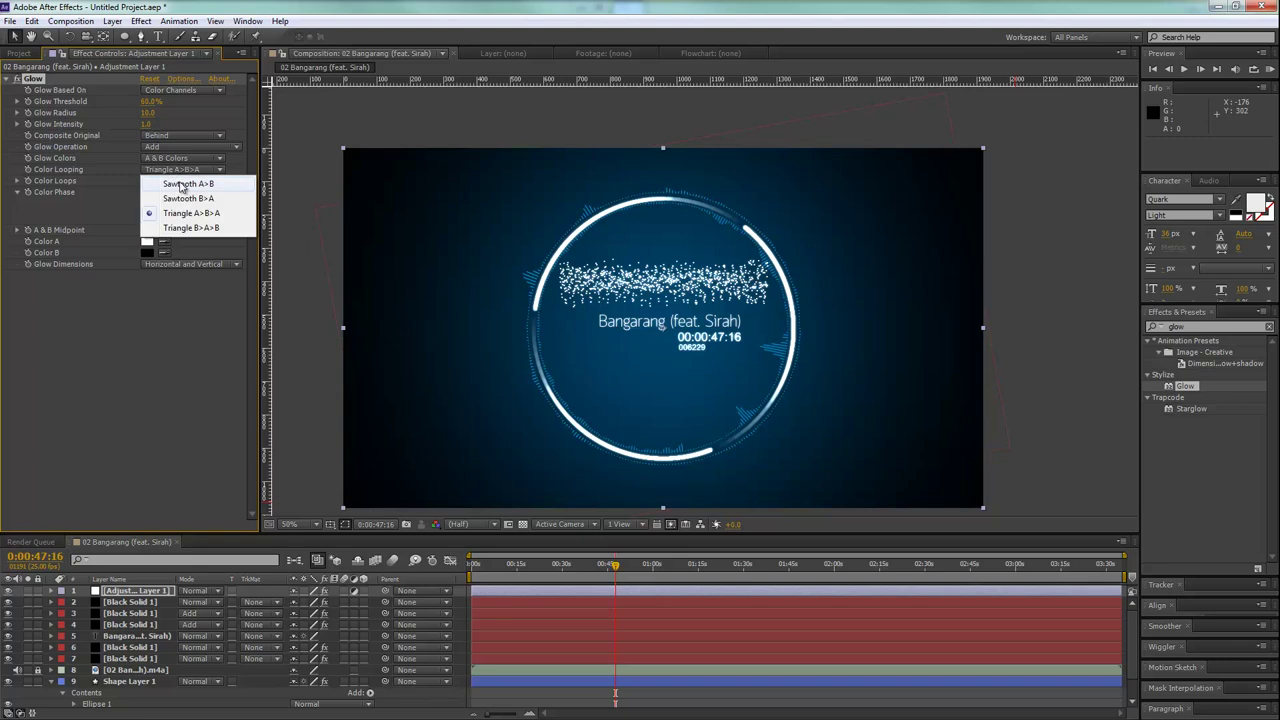
left_click(181, 185)
left_click(146, 254)
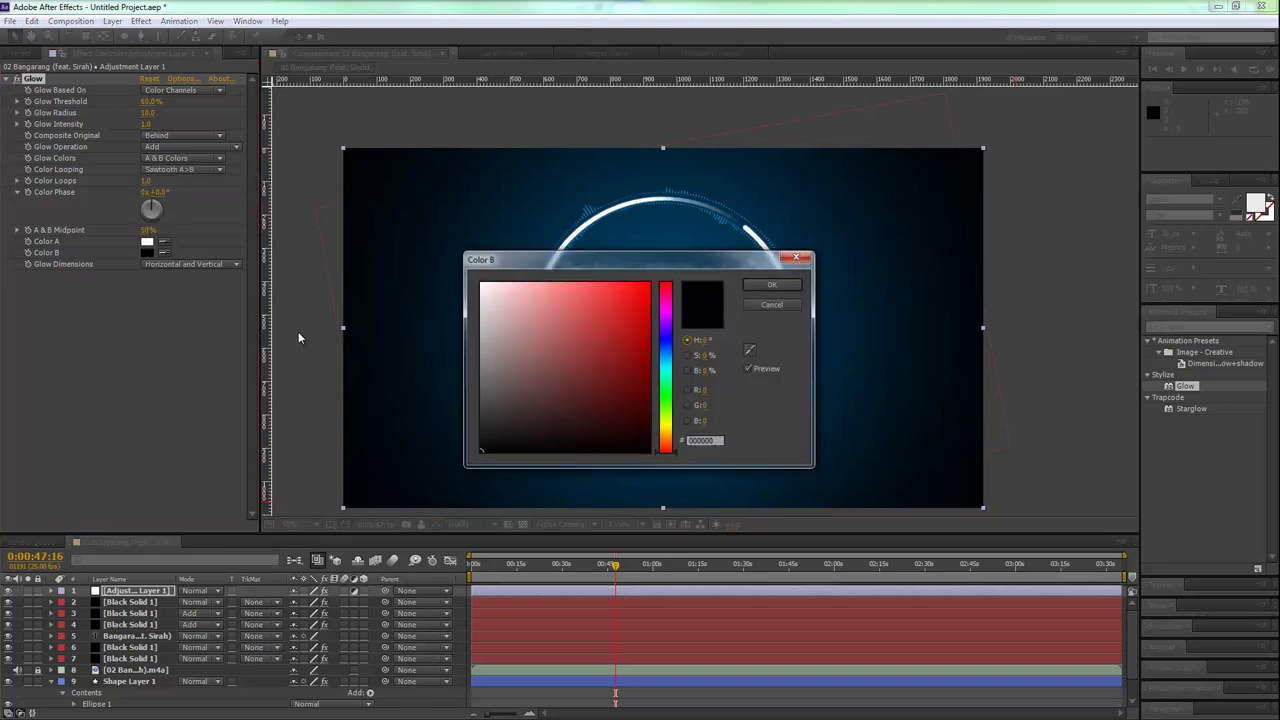
left_click(771, 305)
Scrub through the song to preview the glow, stopping at 0:02:40:10.
scroll(623, 329, "up", 2)
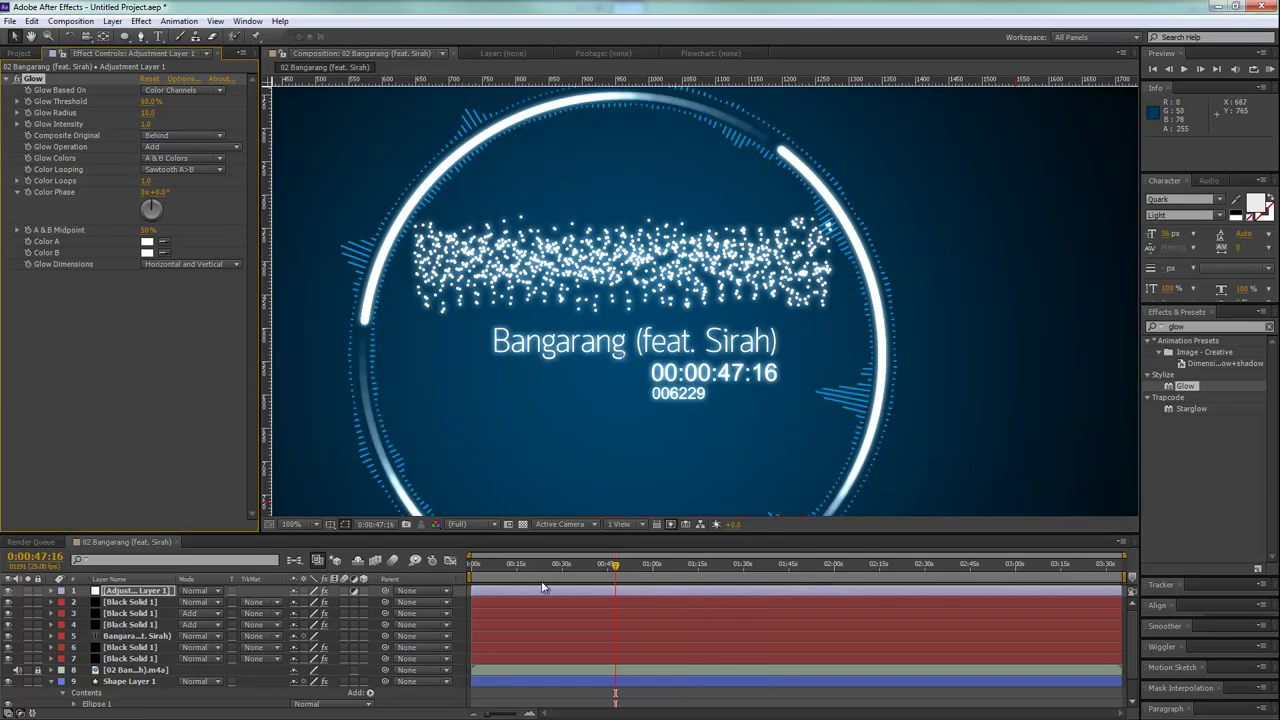
left_click_drag(523, 566, 729, 566)
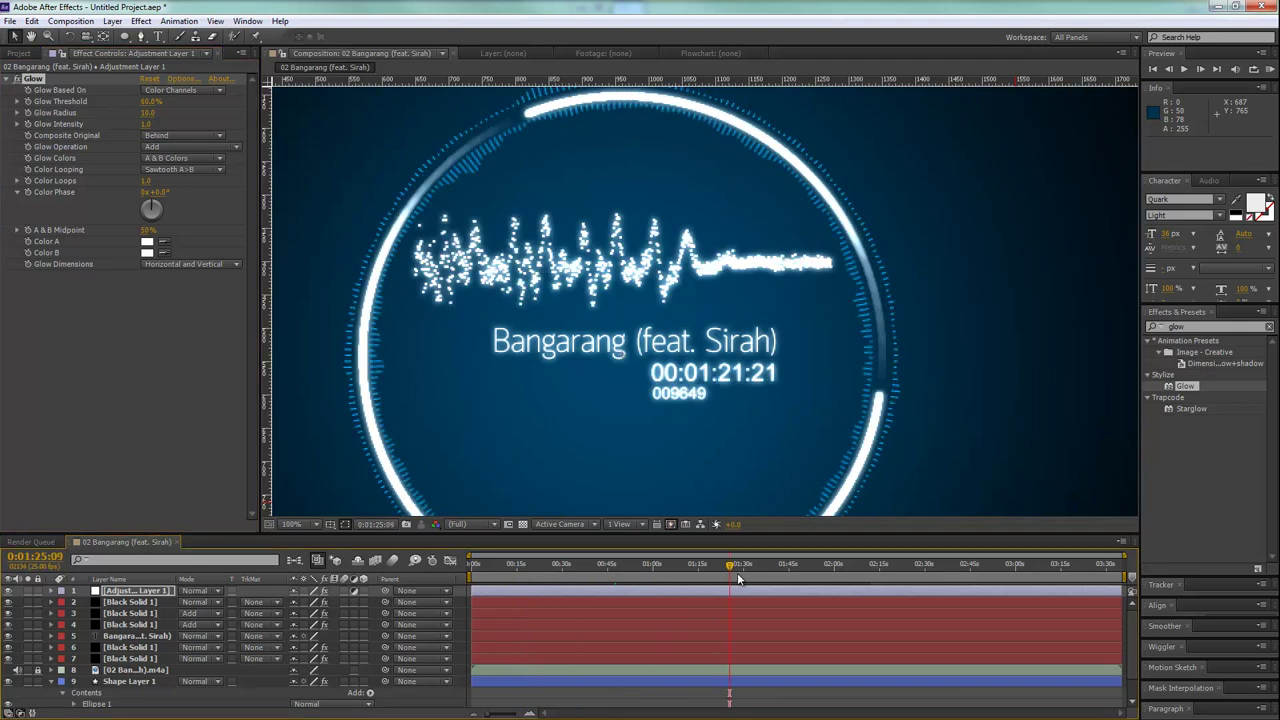
scroll(818, 460, "down", 2)
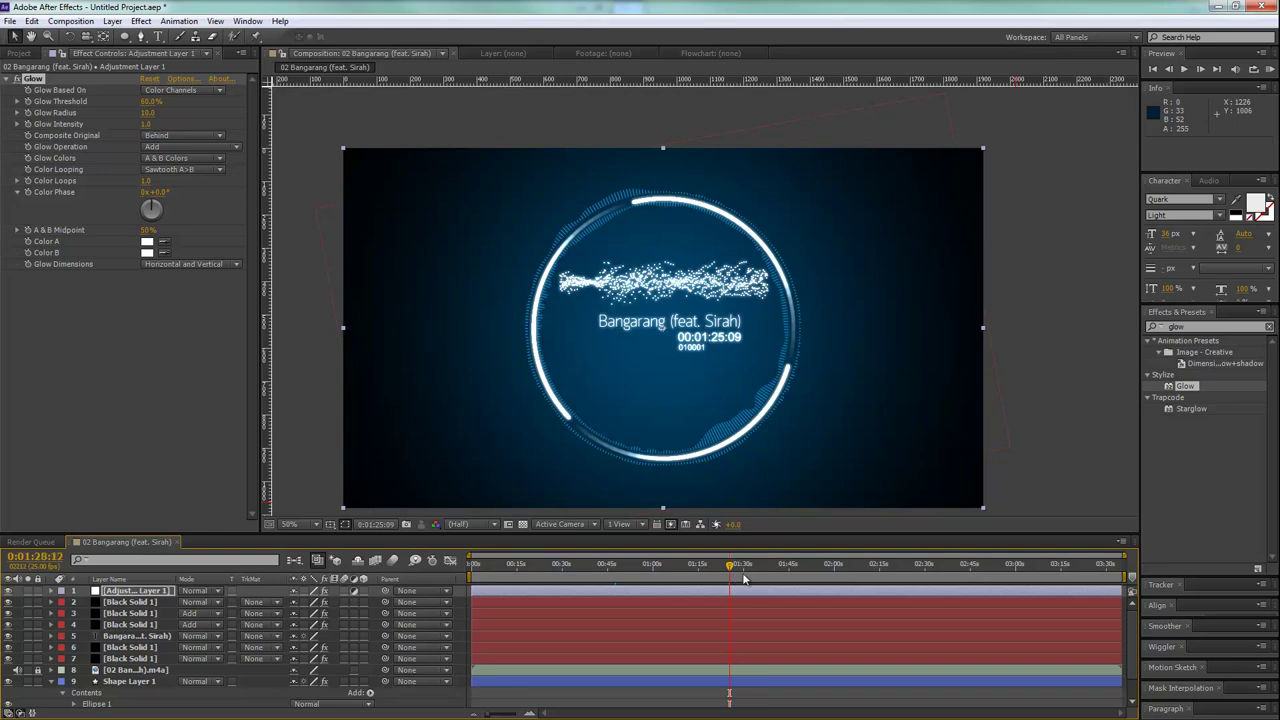
left_click_drag(743, 577, 880, 593)
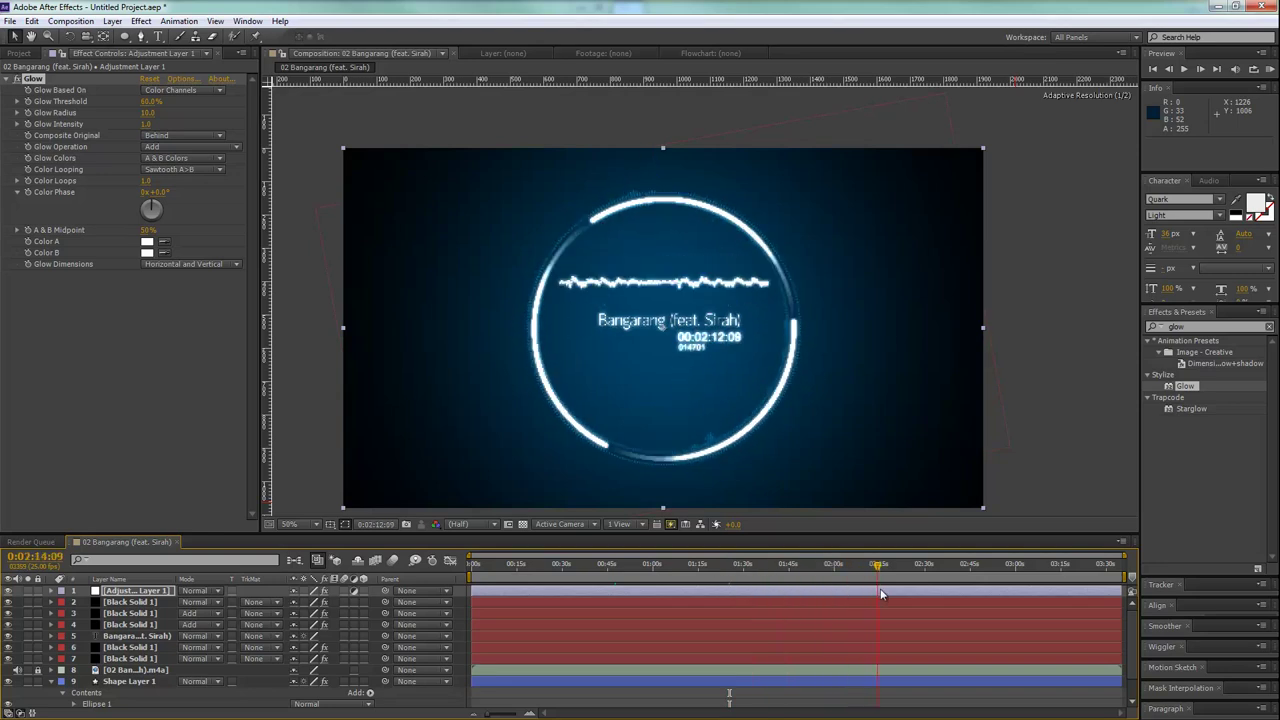
left_click_drag(880, 593, 956, 607)
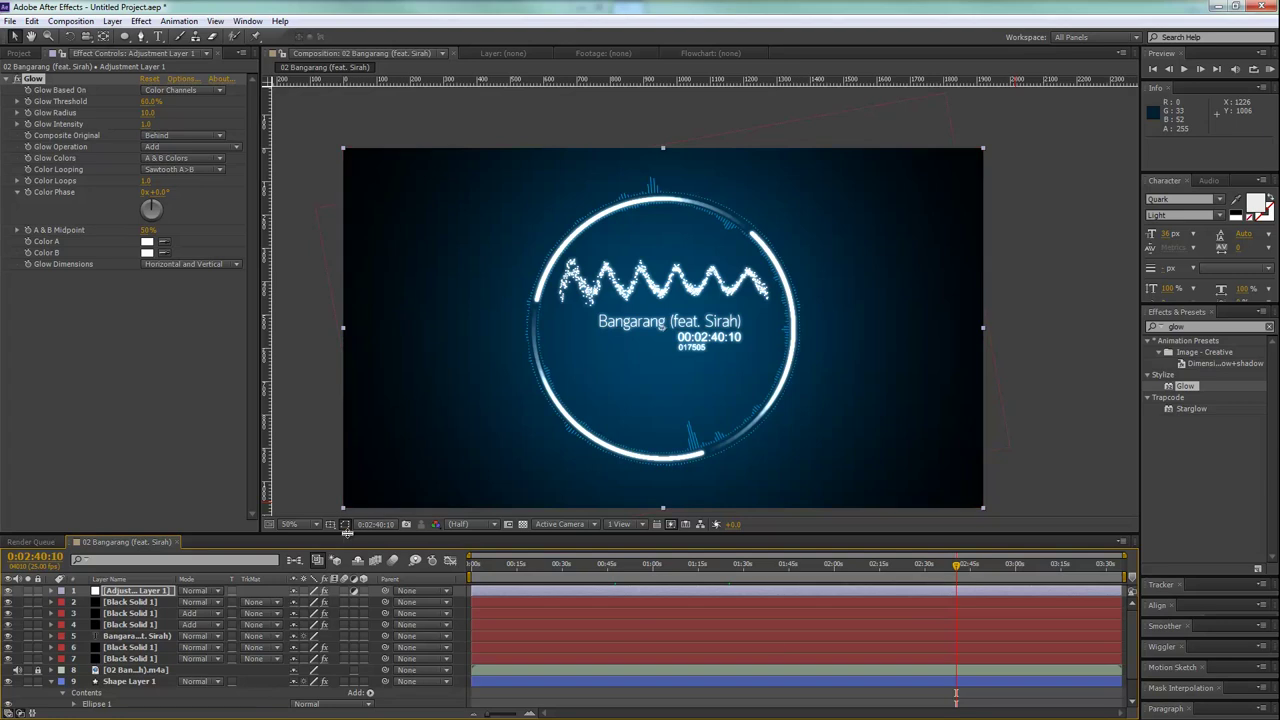
left_click_drag(347, 530, 347, 487)
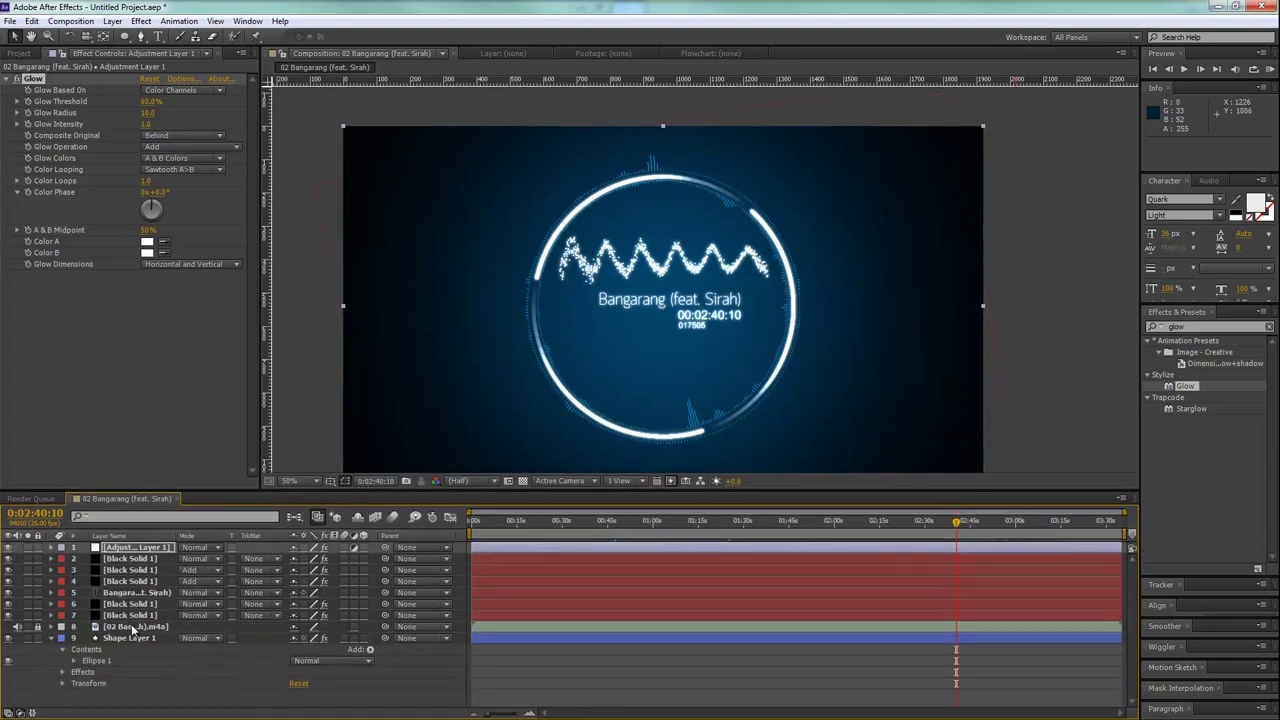
Pre-compose layers 1–8 into a single Pre-comp 1.
left_click(107, 639)
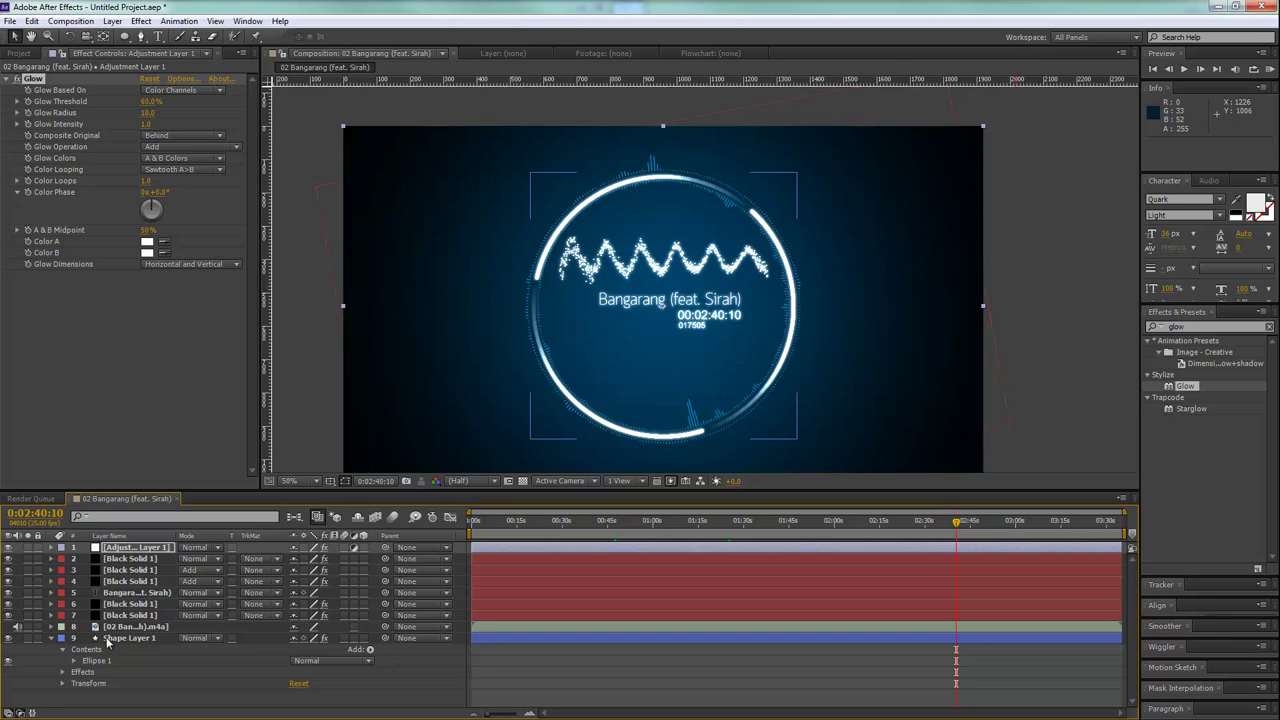
left_click(52, 639)
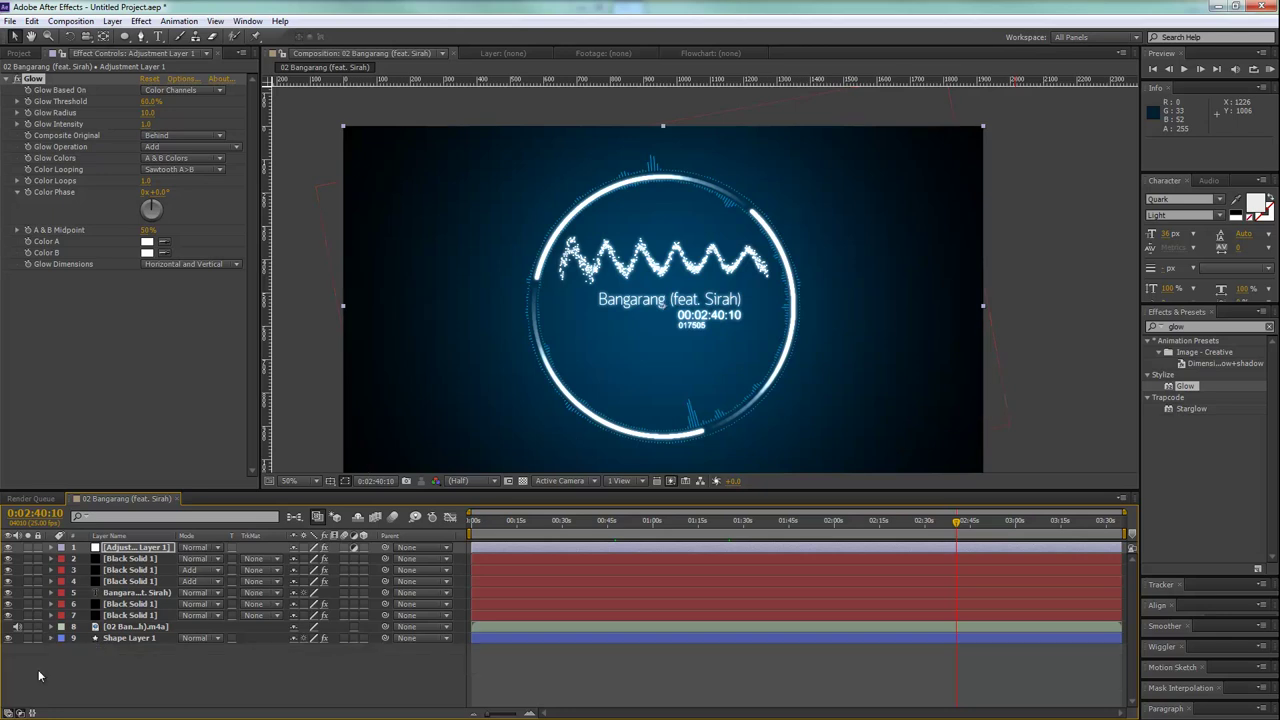
left_click(127, 627)
left_click(133, 549, "shift")
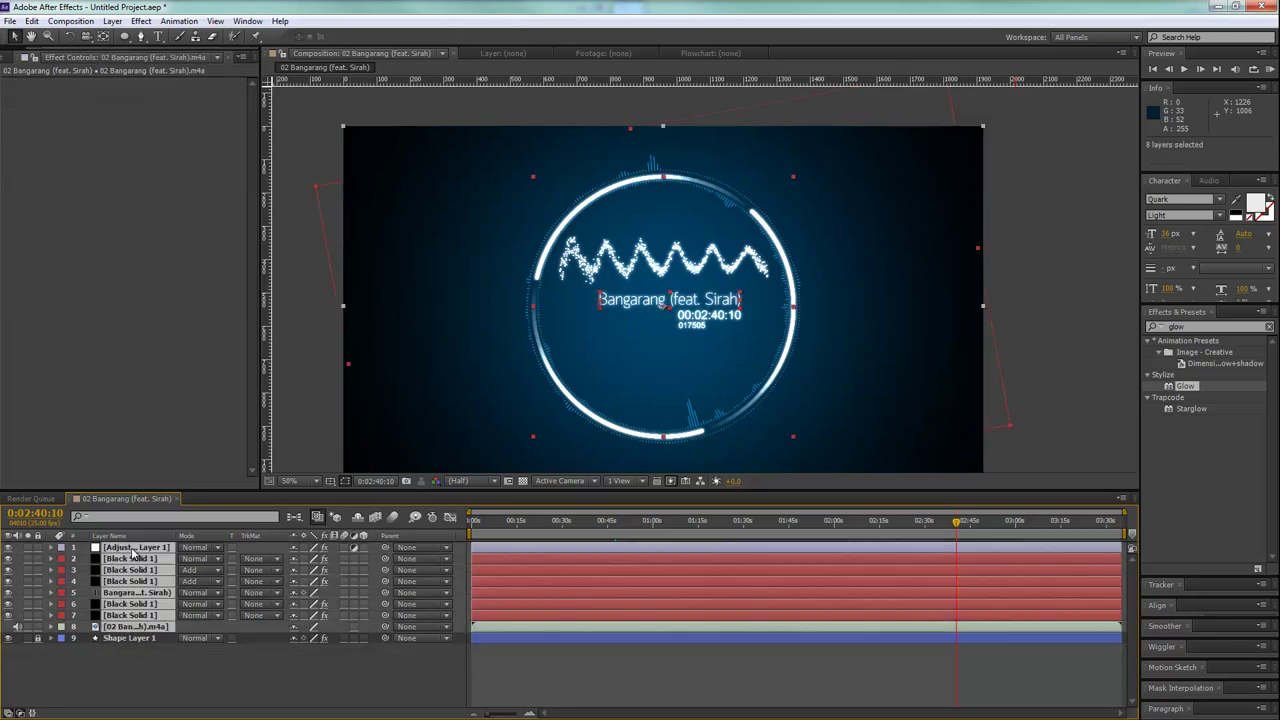
key("ctrl+shift+c")
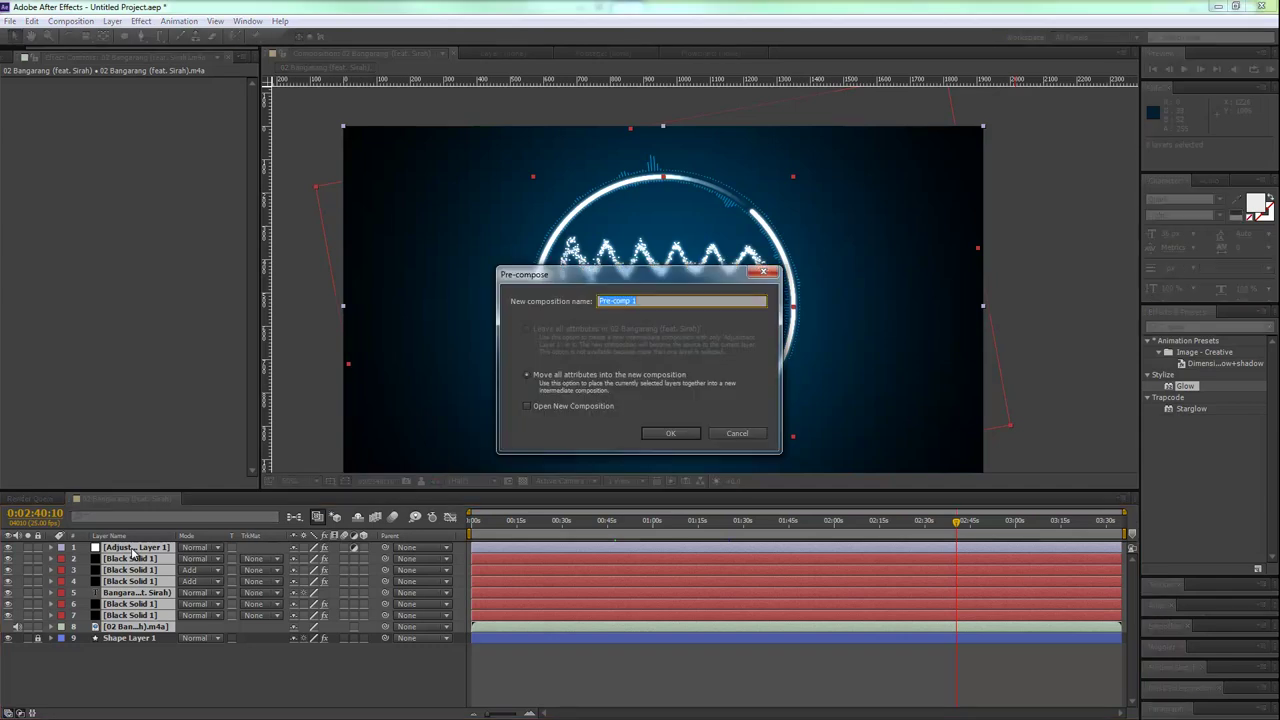
key("Return")
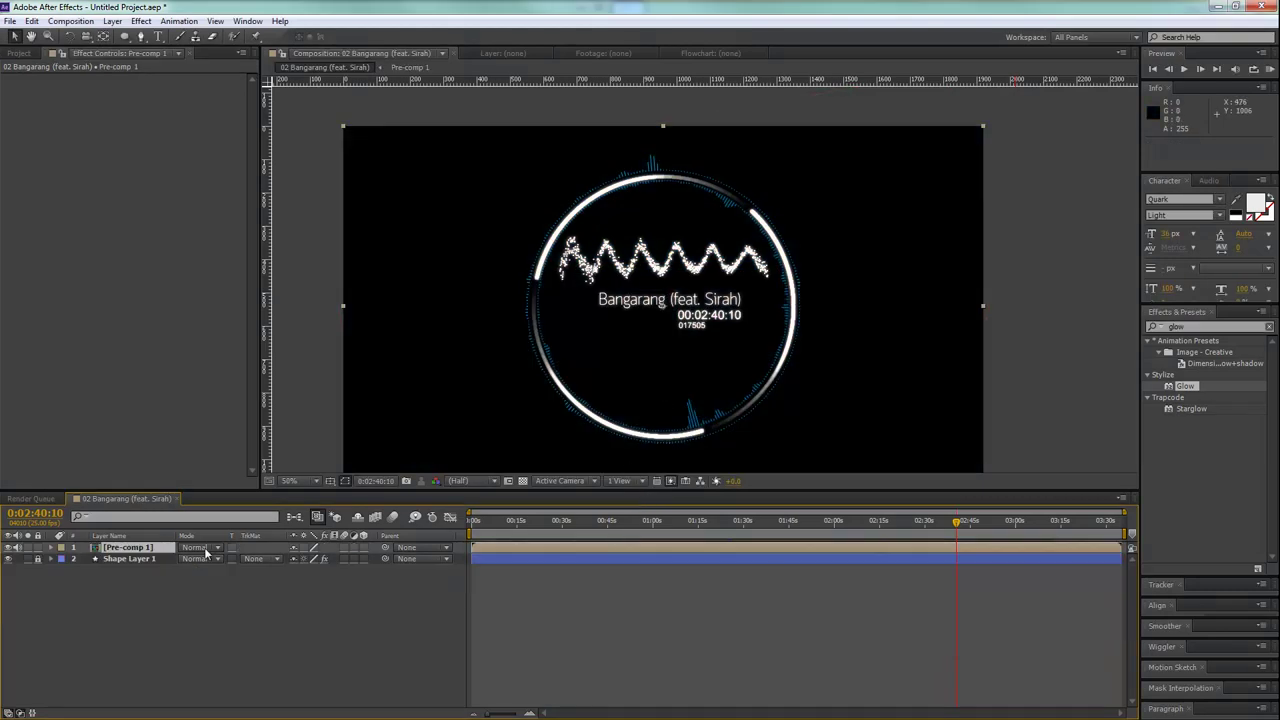
Set Pre-comp 1 to Add blending mode and make it a 3D layer.
left_click(207, 549)
left_click(246, 177)
key("w")
left_click(364, 548)
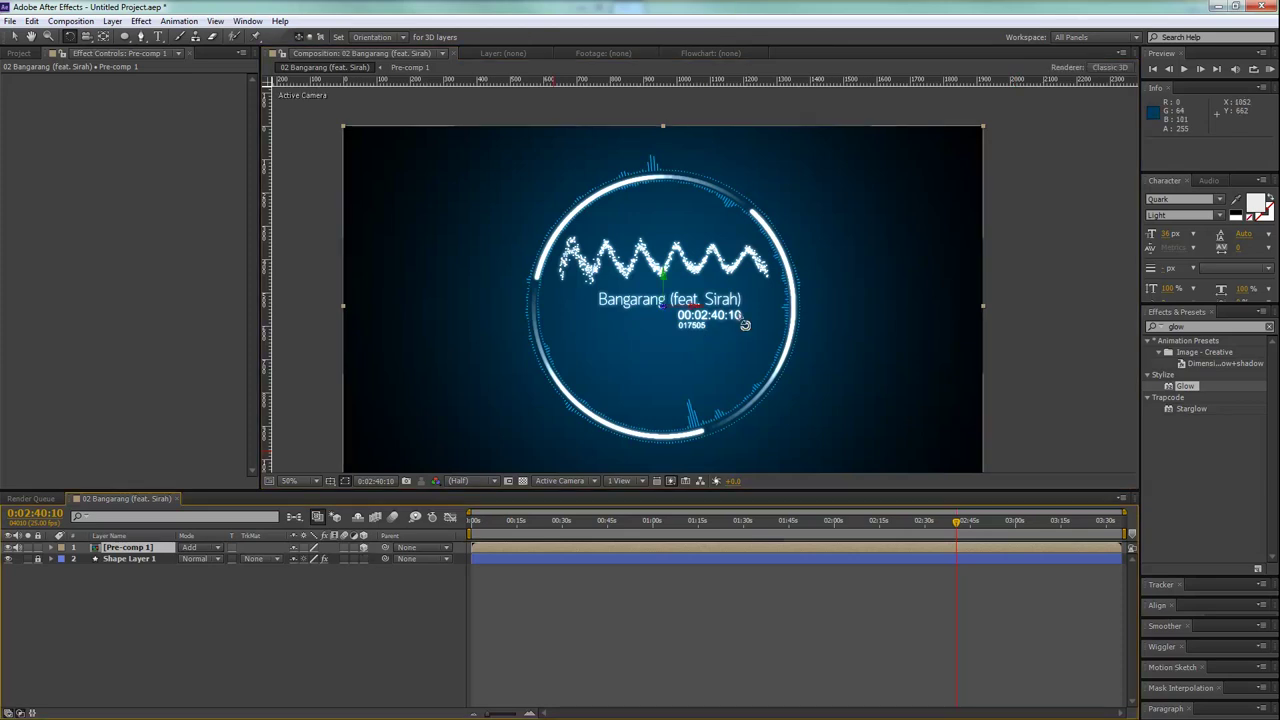
Add a new camera layer, Camera 1, using the 35mm preset.
right_click(708, 566)
mouse_move(712, 569)
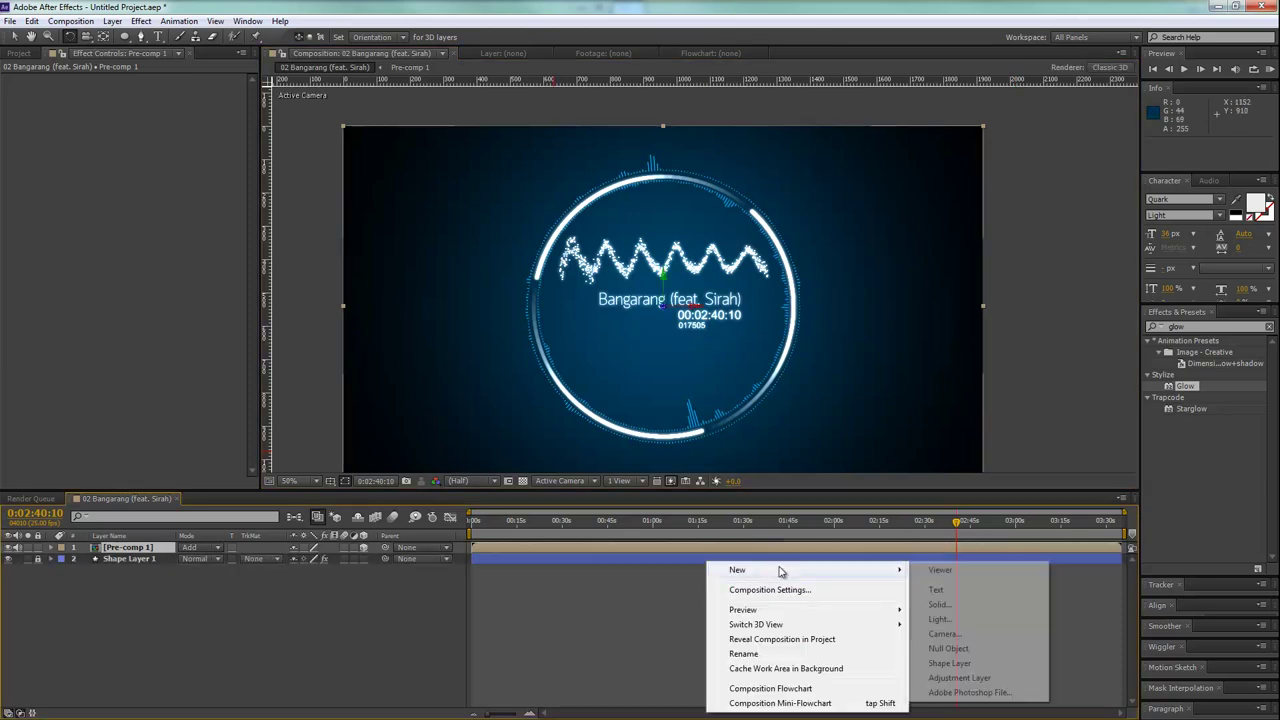
left_click(944, 634)
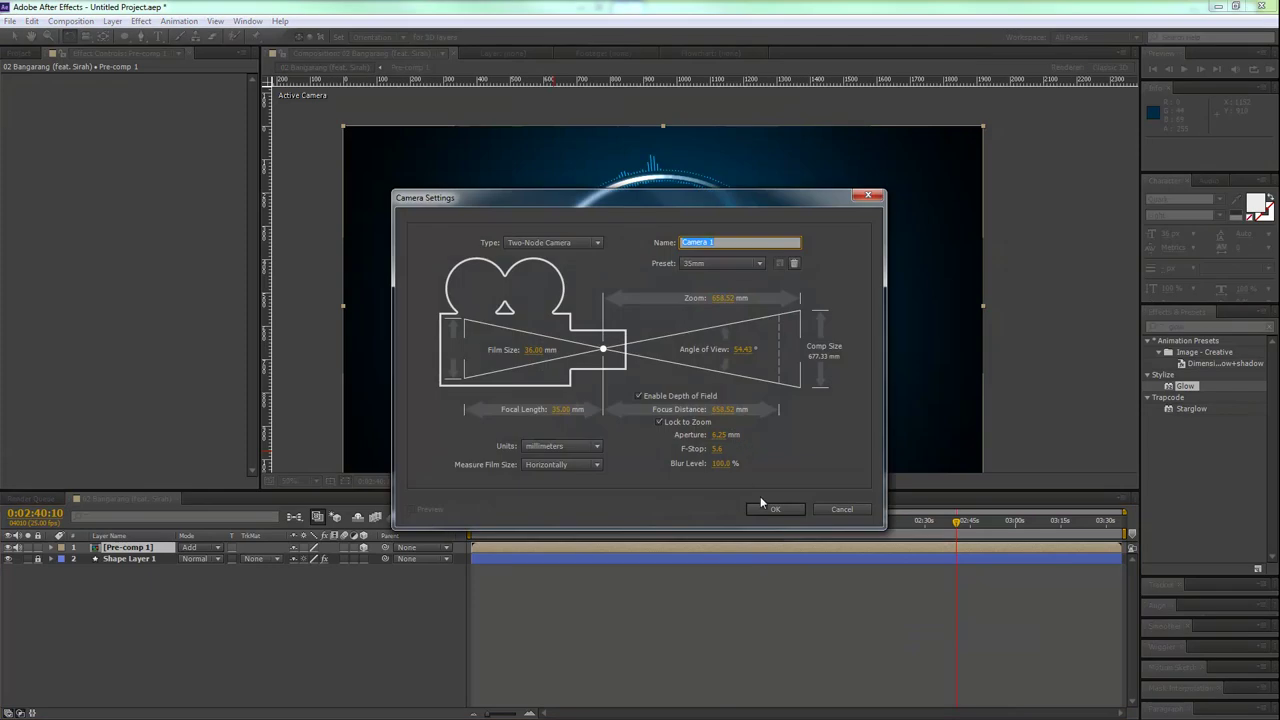
left_click(718, 266)
left_click(720, 361)
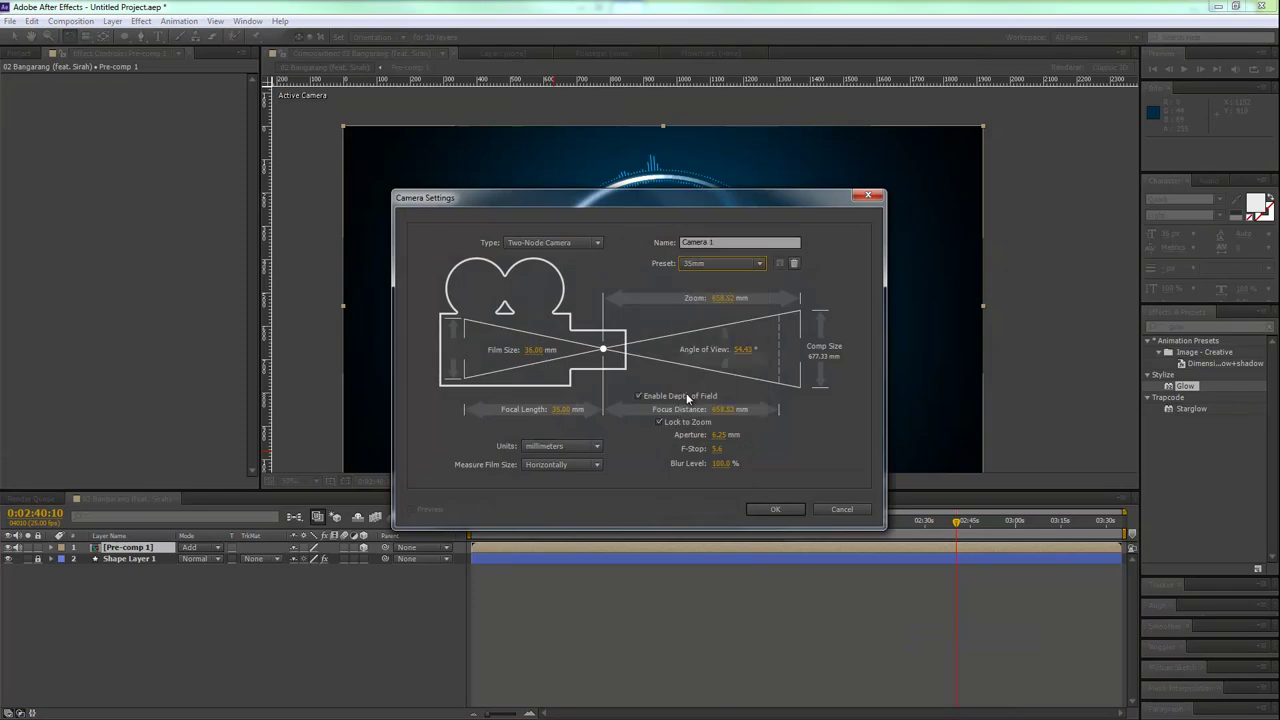
left_click(783, 510)
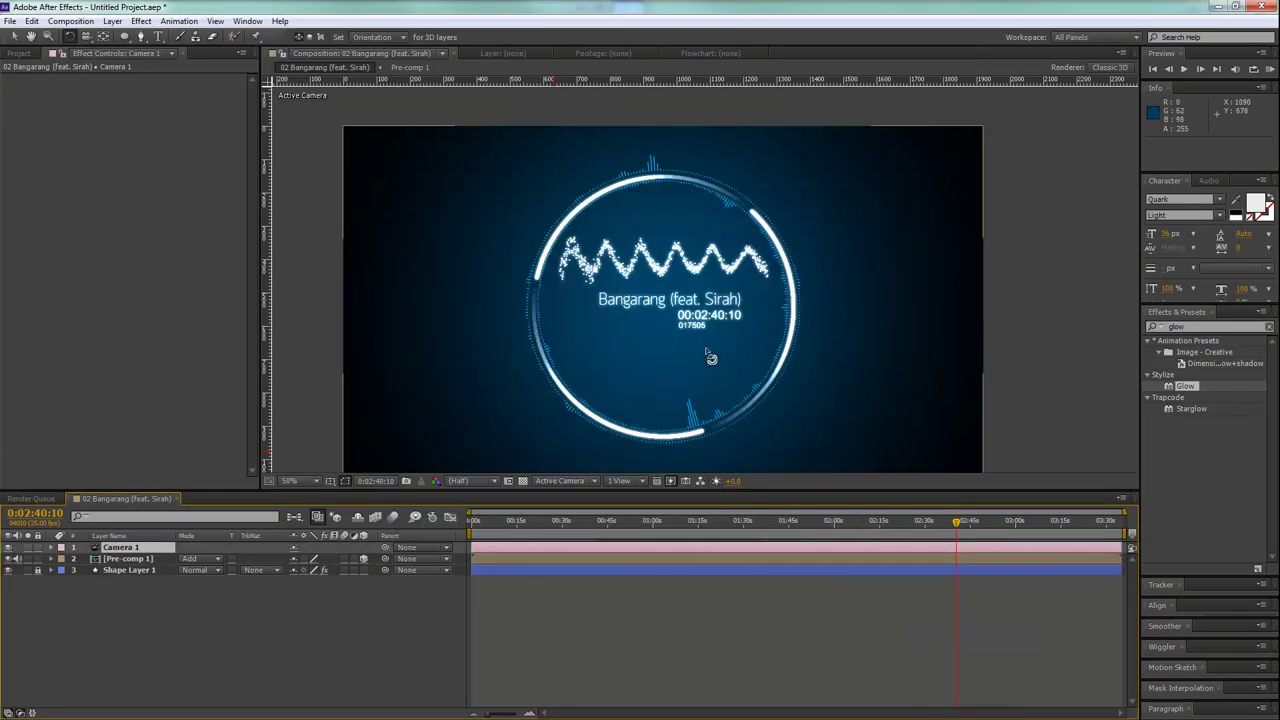
View the composition through Camera 1 and duplicate Pre-comp 1.
left_click(589, 482)
left_click(596, 515)
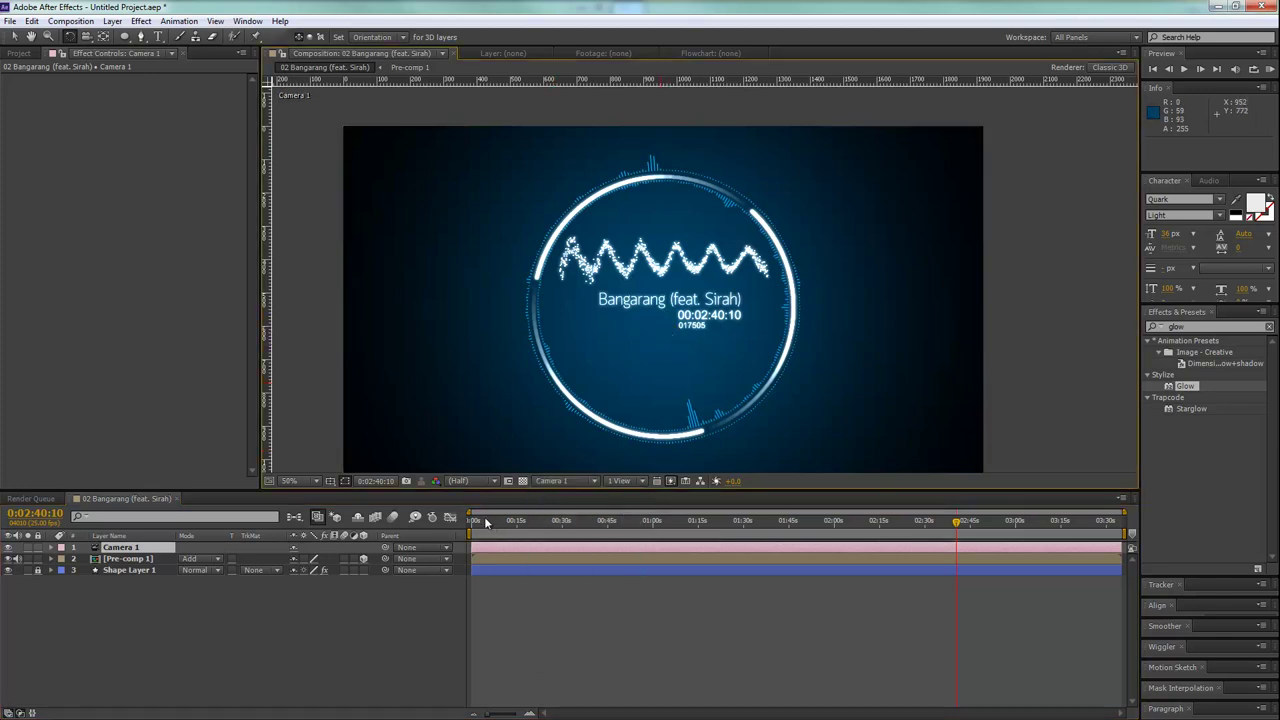
key("v")
left_click(528, 560)
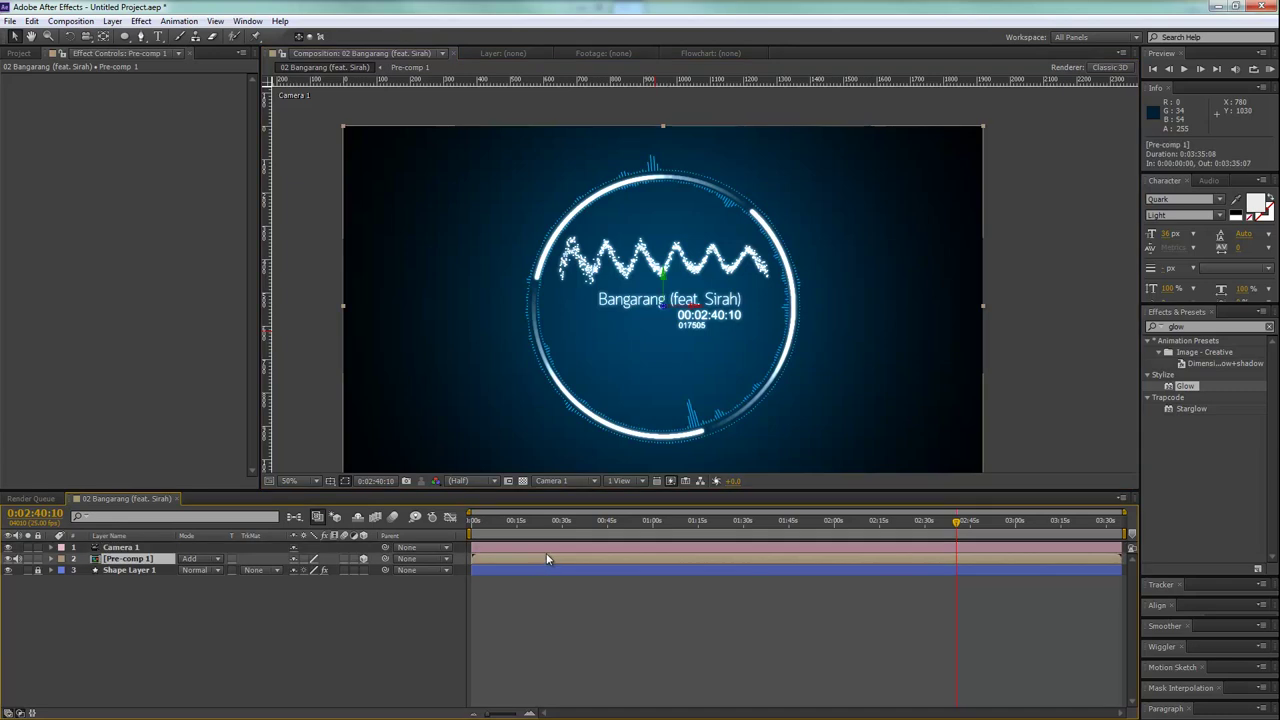
key("ctrl+d")
Stack Pre-comp 1 copies at increasing depths, including Z 278 and Z 424, then orbit the camera.
mouse_move(663, 311)
left_mouse_down()
mouse_move(632, 340)
mouse_move(643, 334)
left_mouse_up()
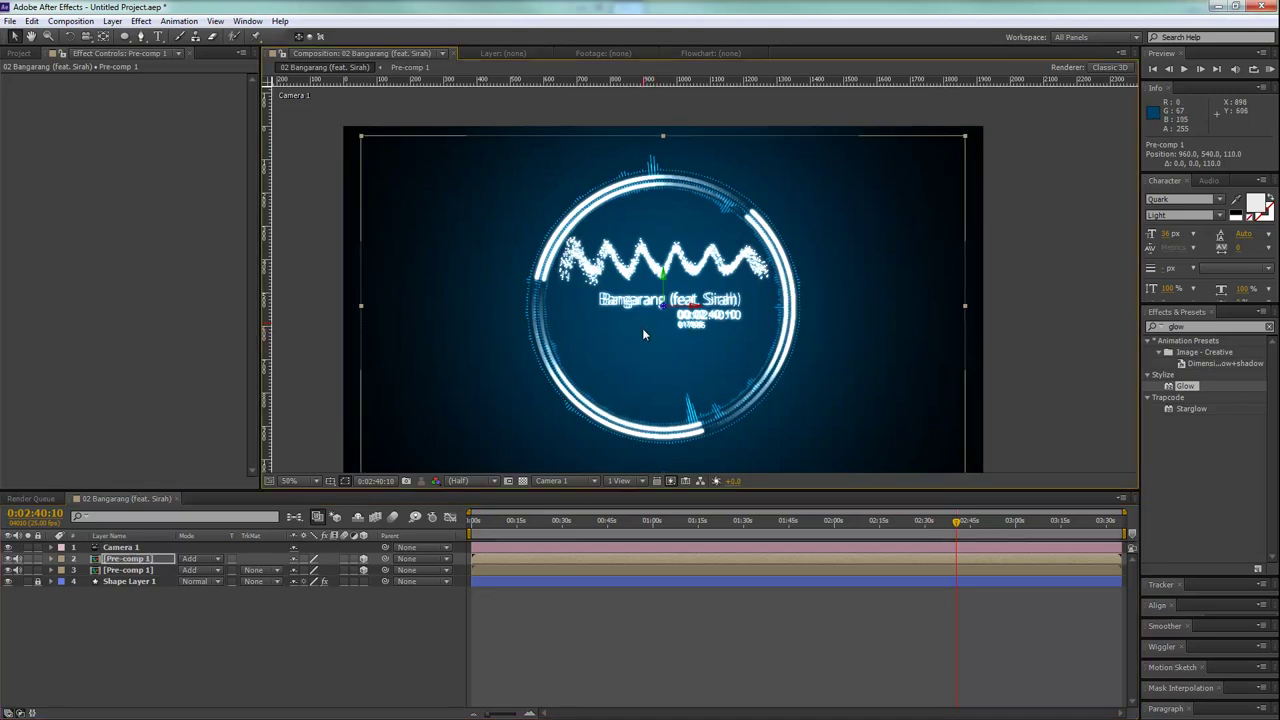
key("ctrl+d")
left_click_drag(664, 311, 633, 337)
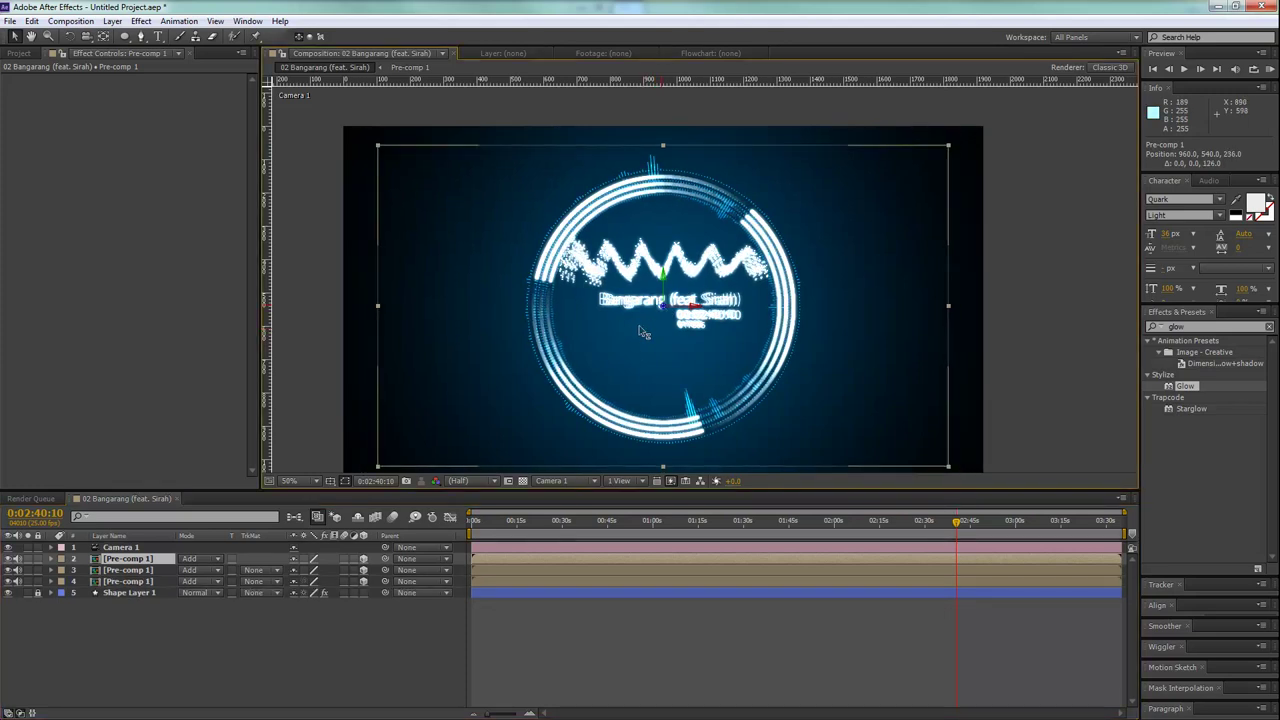
key("ctrl+d")
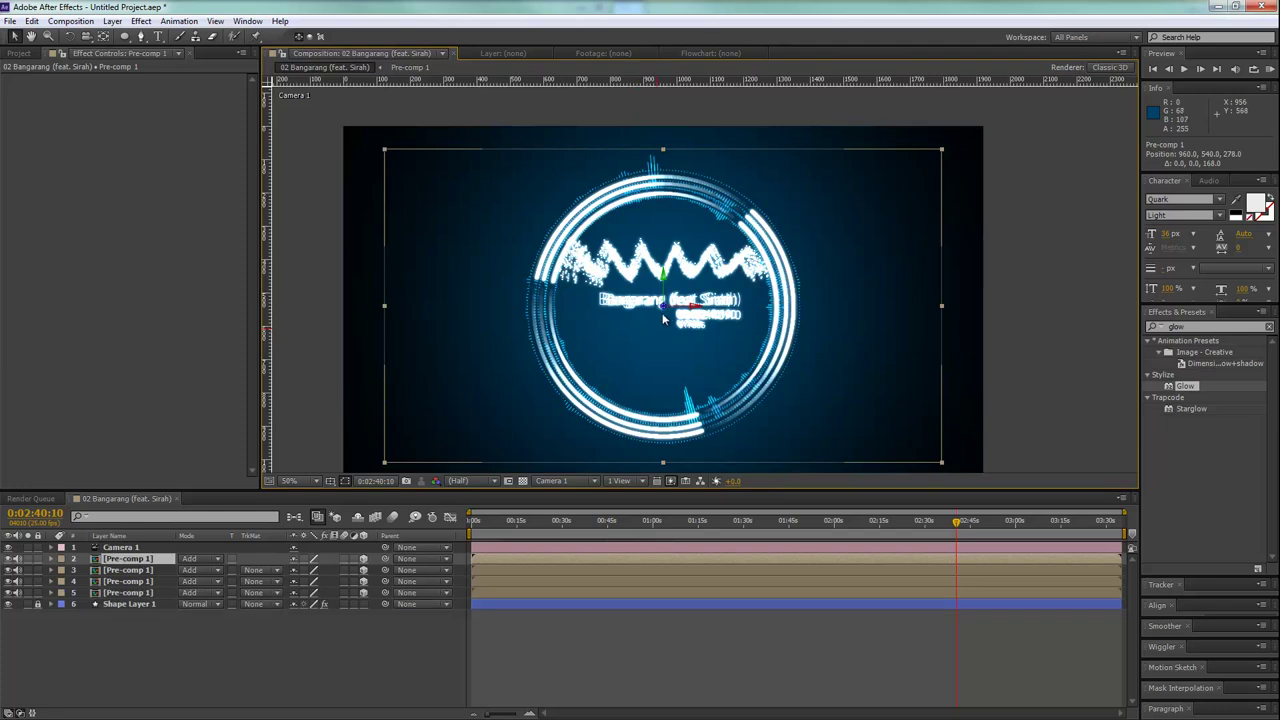
mouse_move(665, 313)
left_mouse_down()
mouse_move(632, 361)
mouse_move(674, 349)
mouse_move(486, 353)
mouse_move(659, 350)
mouse_move(625, 384)
left_mouse_up()
key("c")
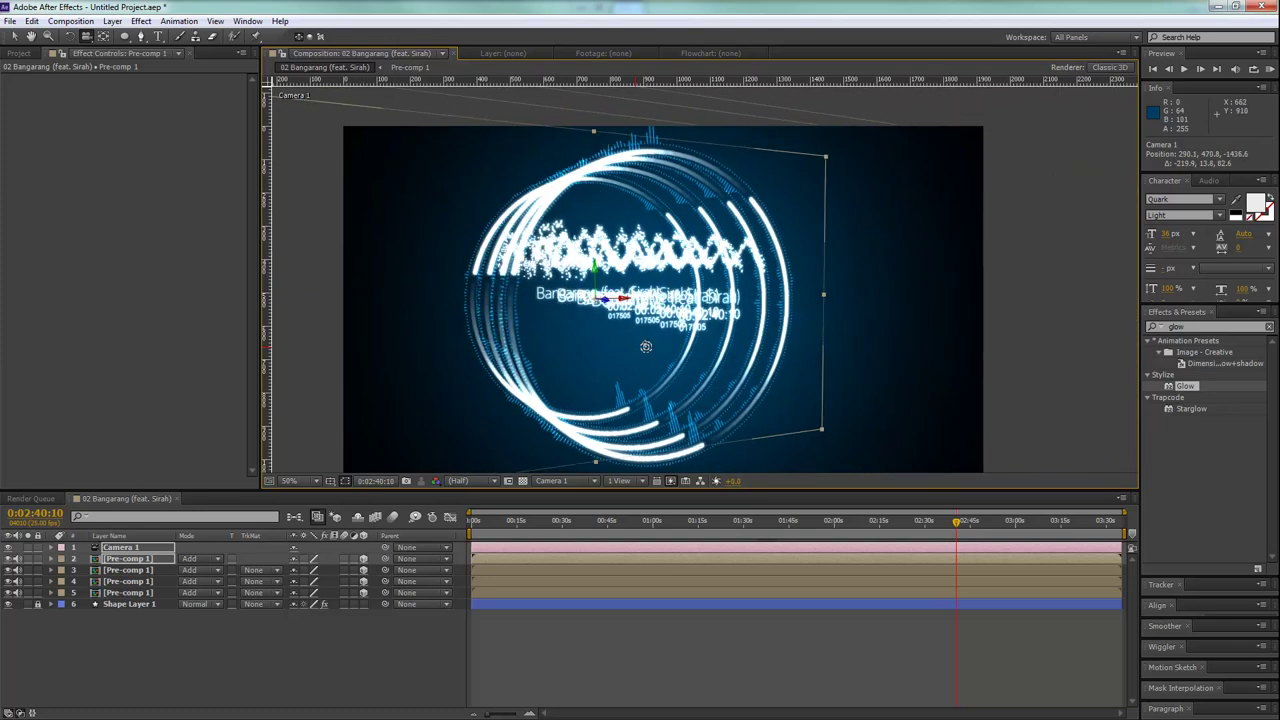
Reveal Camera 1's Camera Options and trial Blur Level and Focus Distance, undoing the keyframe.
key("v")
left_click(120, 548)
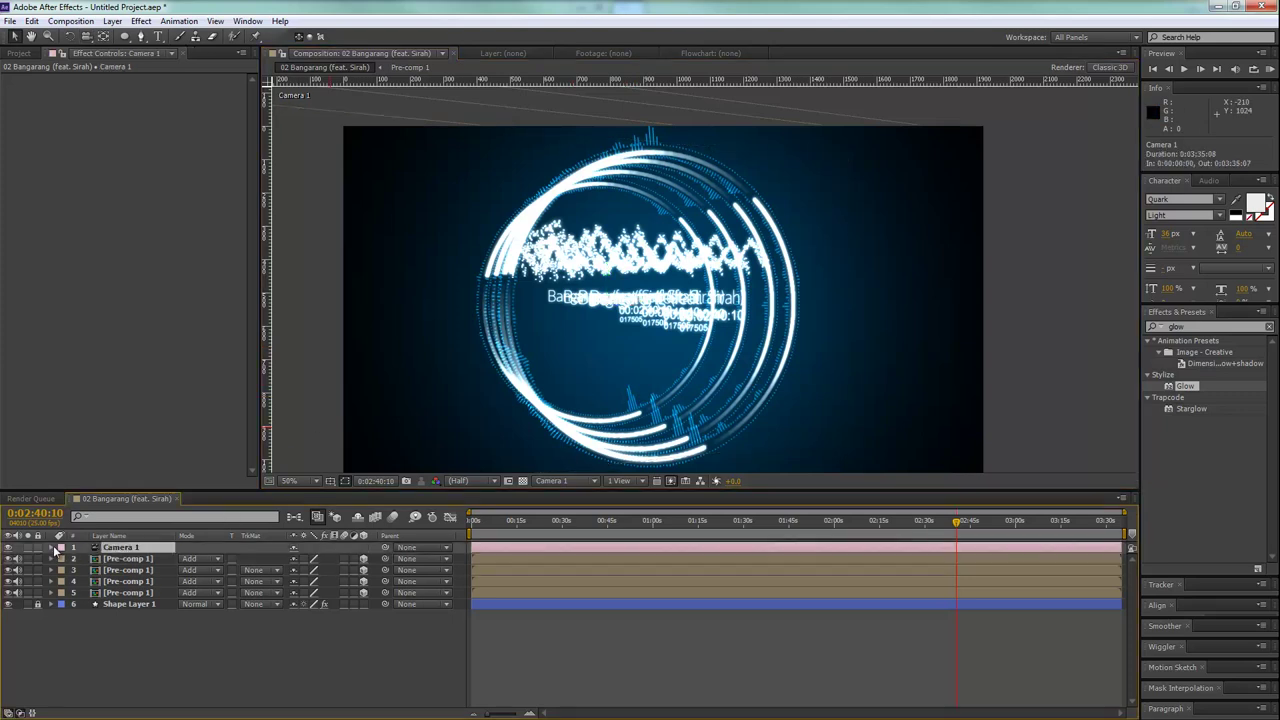
left_click(50, 549)
left_click(63, 570)
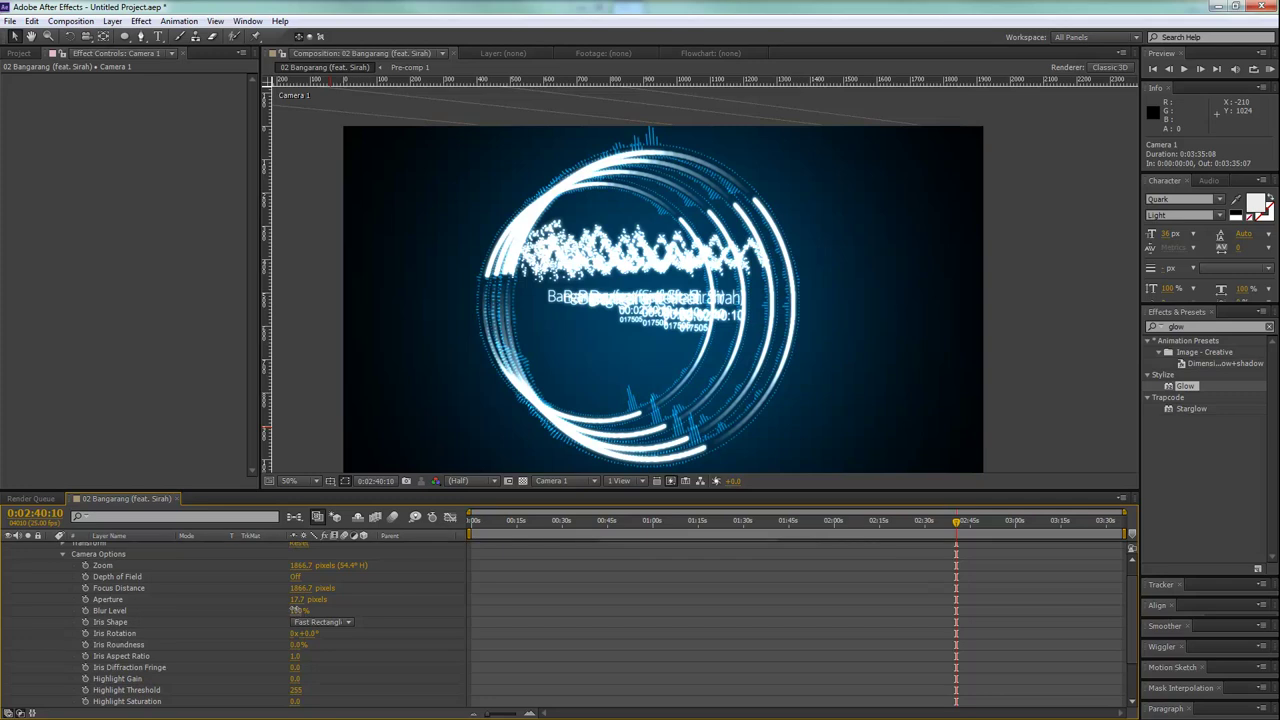
left_click_drag(295, 609, 326, 607)
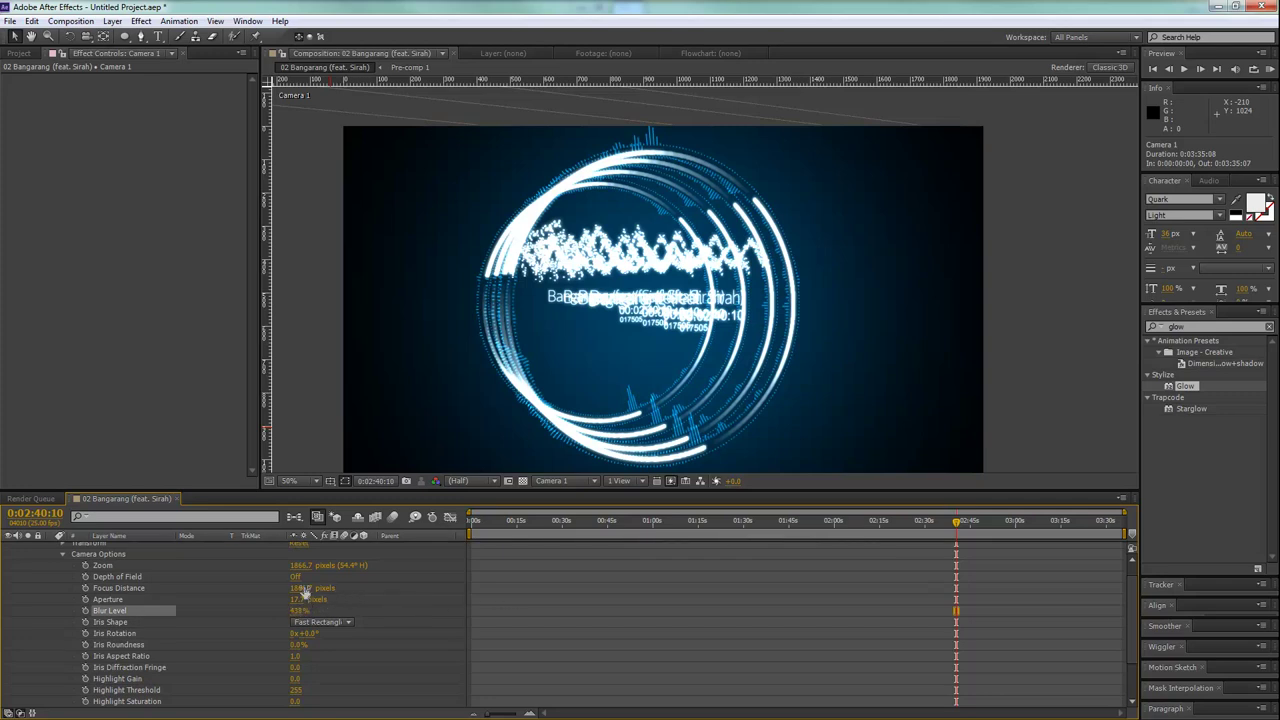
left_click_drag(304, 592, 336, 588)
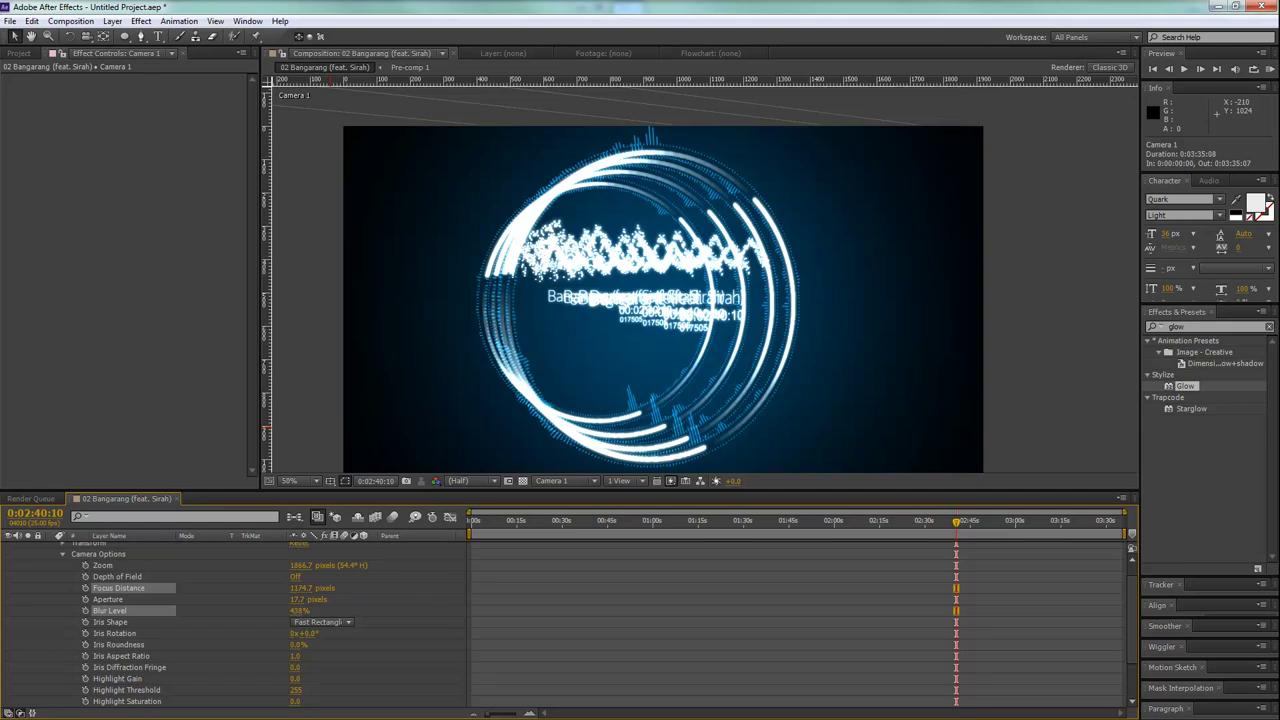
key("ctrl+z")
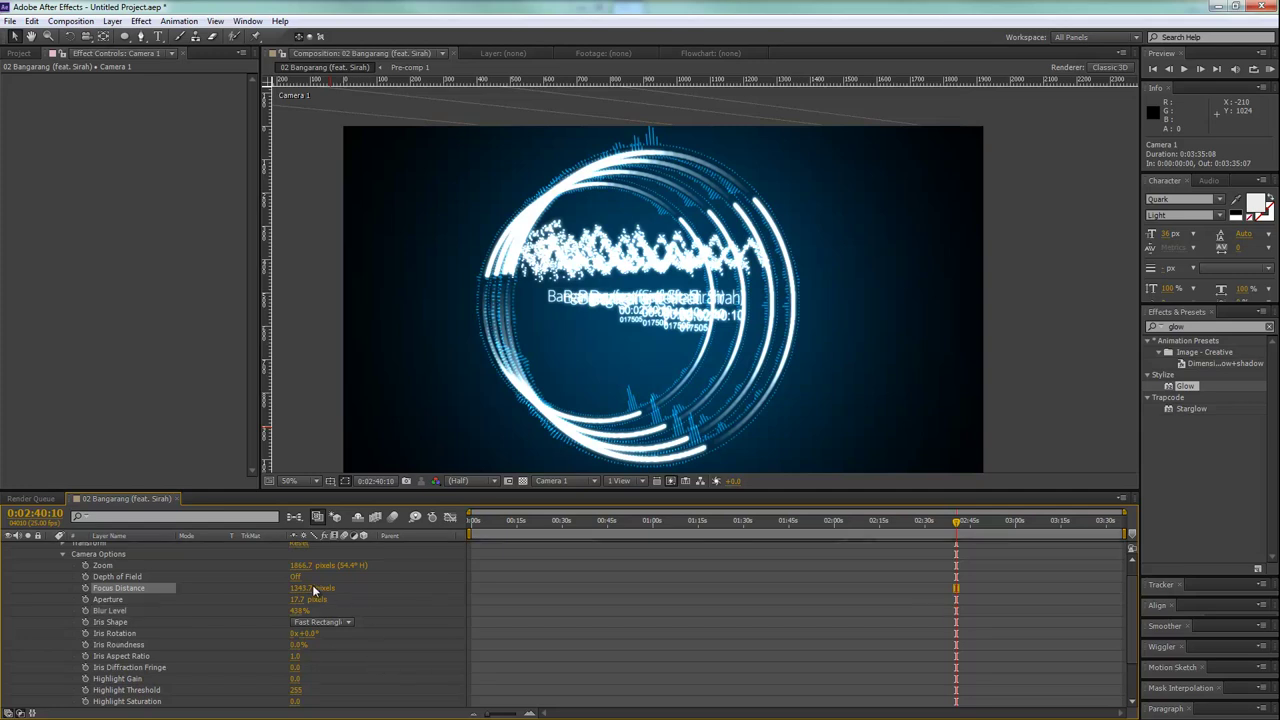
Turn on Depth of Field and set Camera 1's focus distance to the pre-comp layer.
left_click(295, 578)
left_click_drag(302, 589, 562, 583)
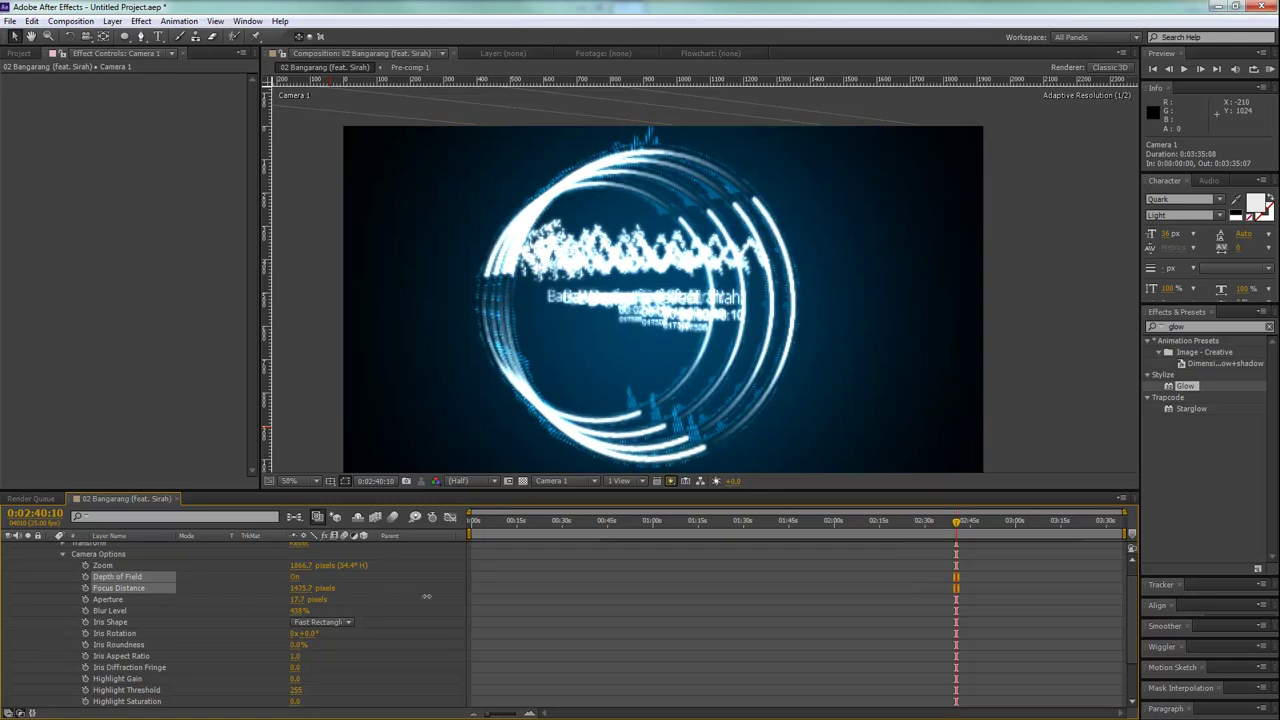
right_click(624, 306)
left_click(588, 306)
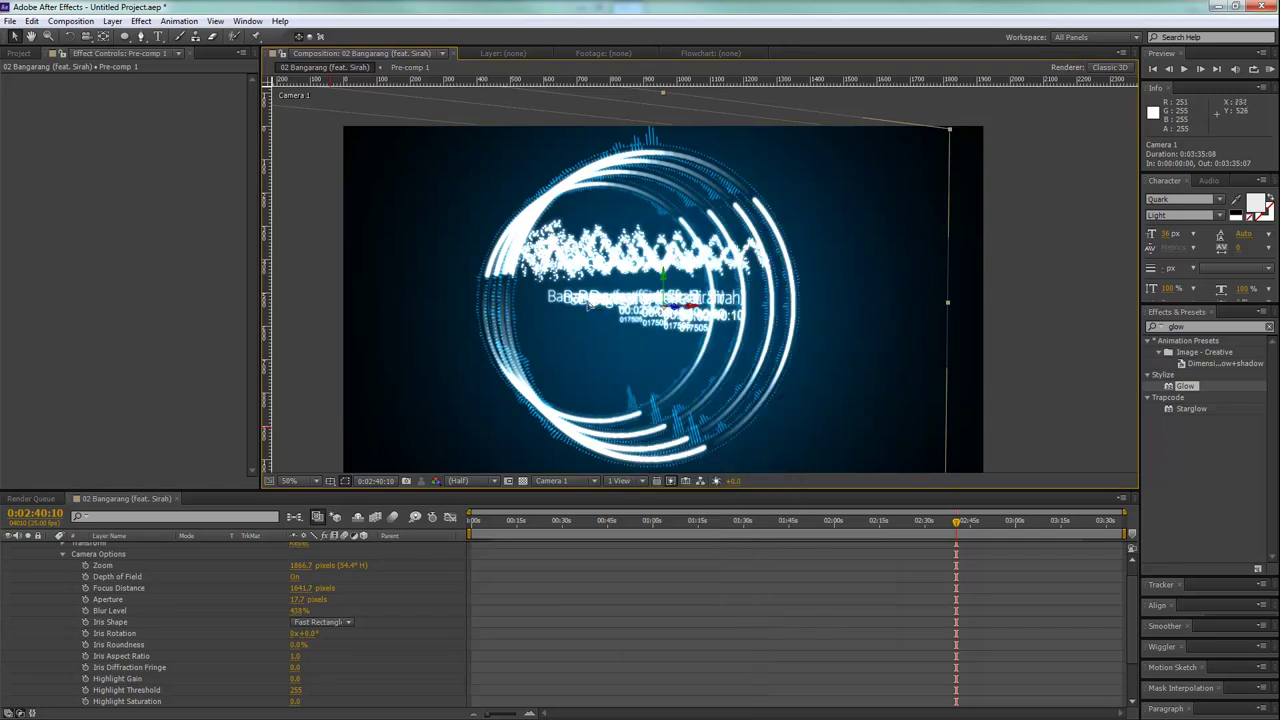
Orbit Camera 1 around the visualizer to view it at an angle.
scroll(82, 566, "up", 1)
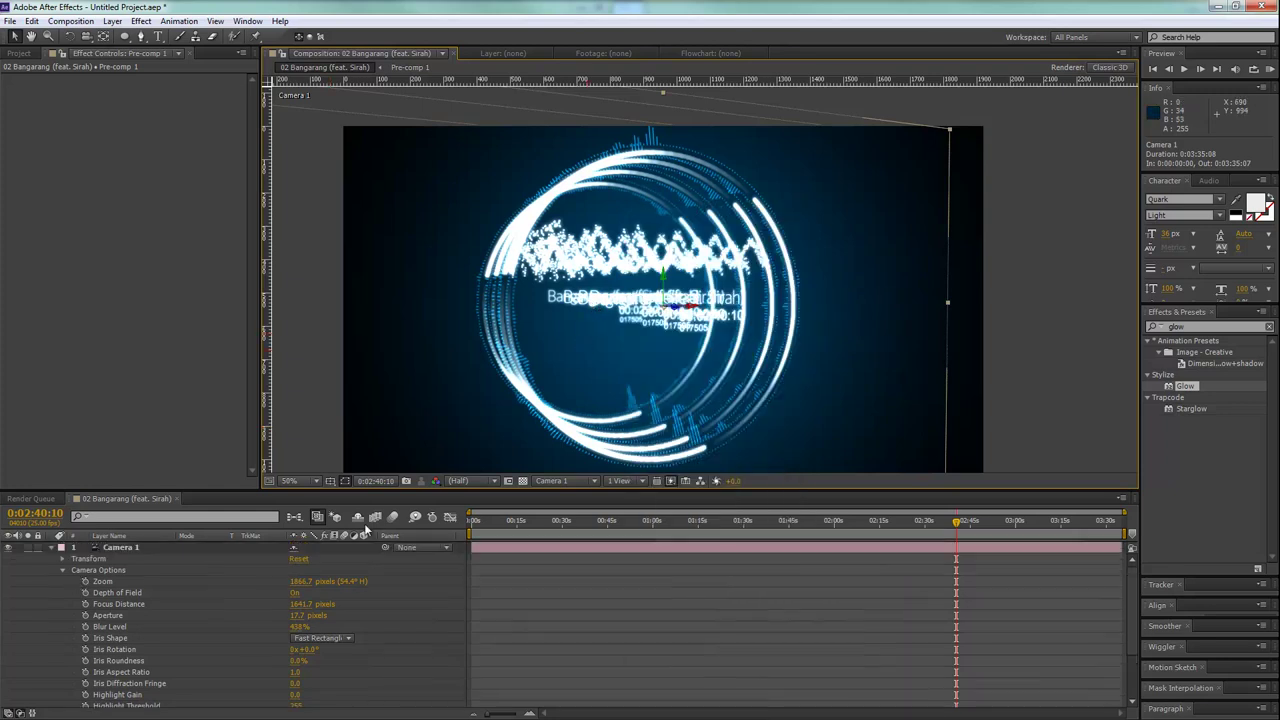
mouse_move(654, 275)
left_mouse_down()
mouse_move(634, 316)
mouse_move(464, 306)
mouse_move(591, 271)
left_mouse_up()
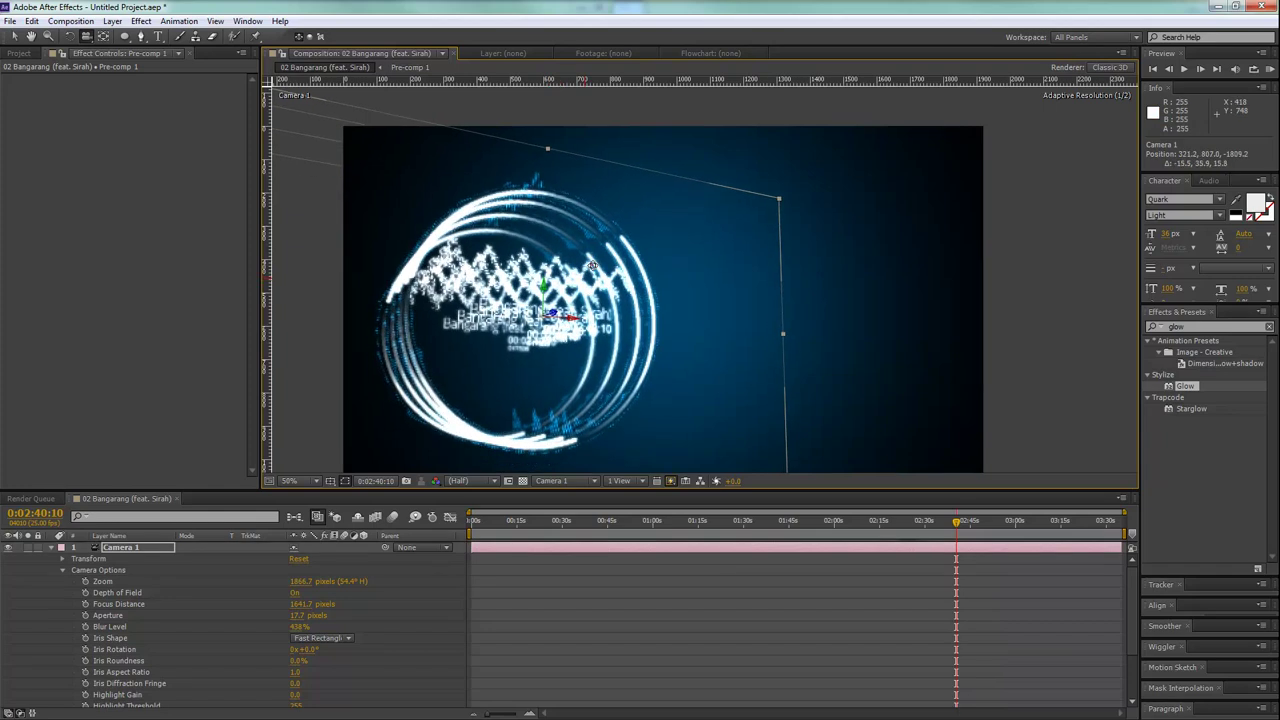
left_click_drag(591, 271, 560, 282)
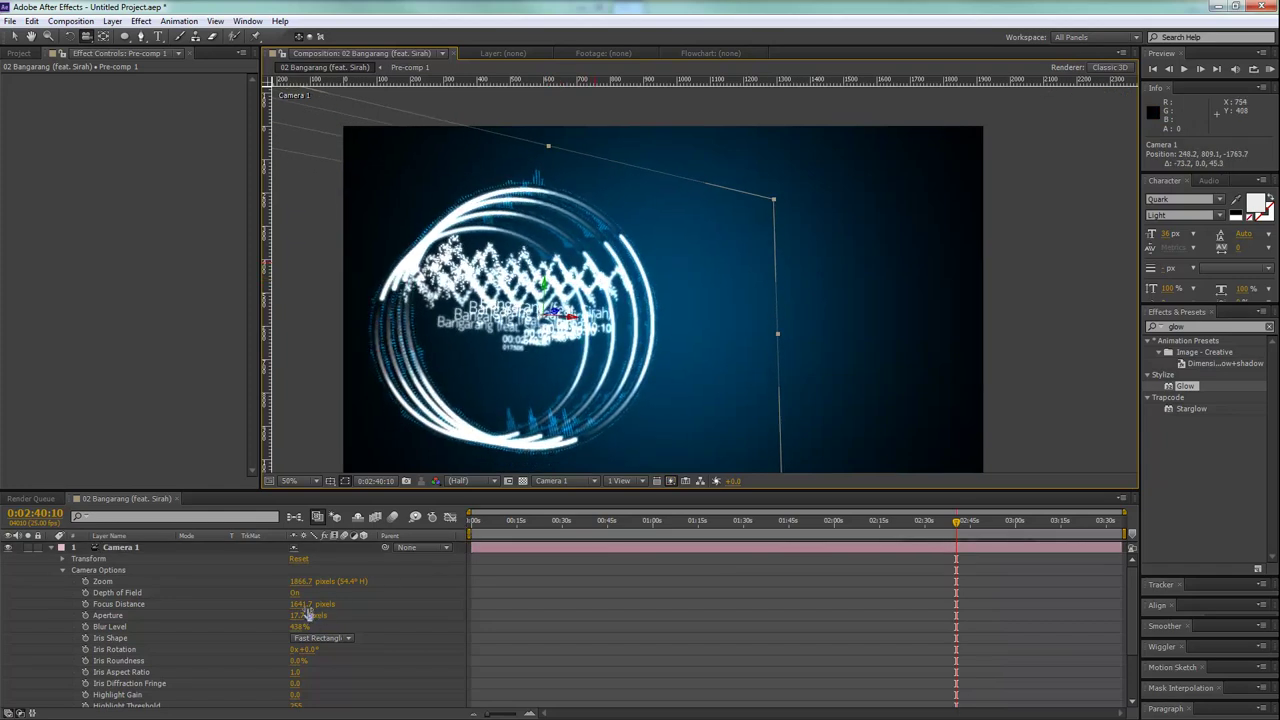
Set Camera 1 aperture to 87.7 pixels, blur level 786% and focus distance 1879.7 pixels.
left_click_drag(298, 630, 398, 584)
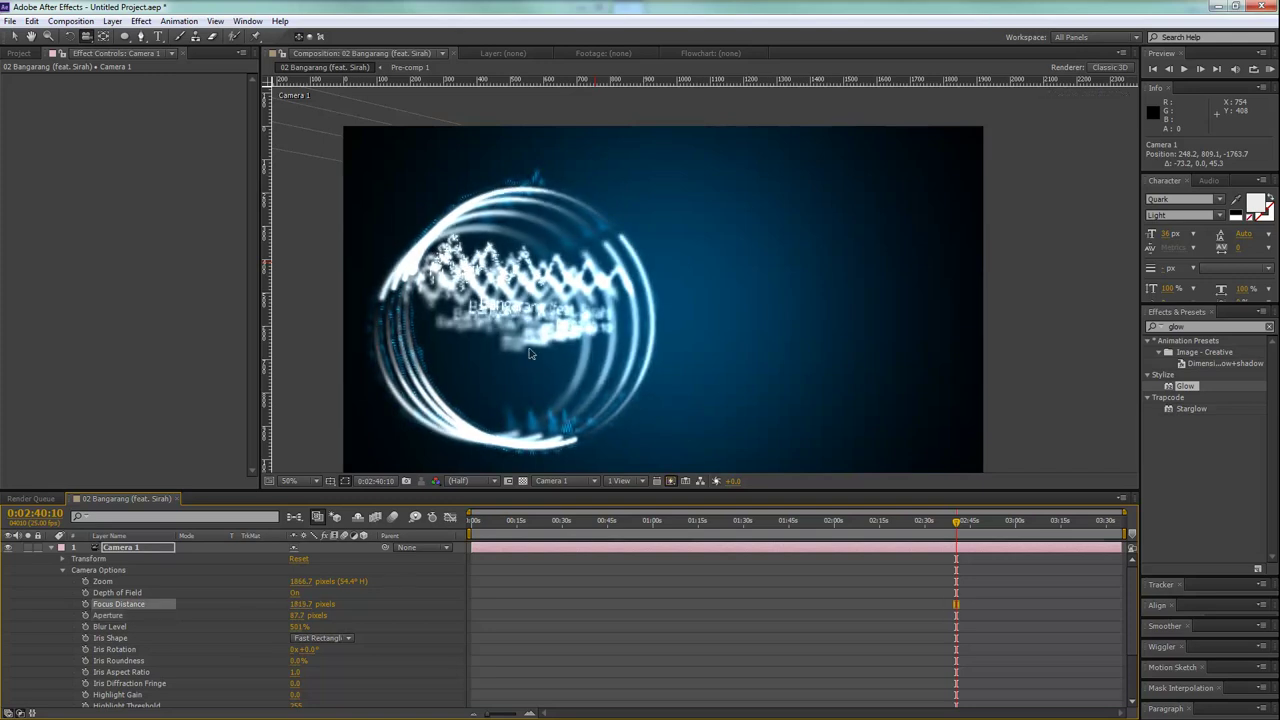
mouse_move(298, 626)
left_mouse_down()
mouse_move(516, 612)
mouse_move(487, 622)
left_mouse_up()
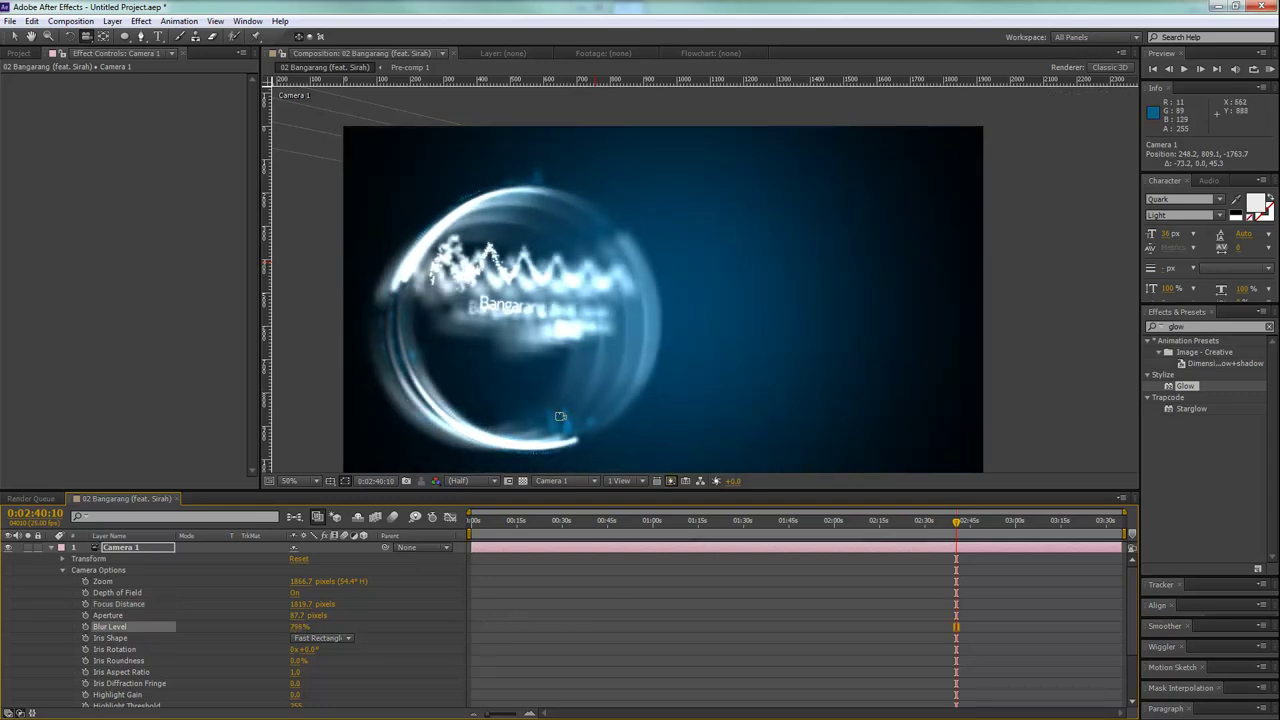
mouse_move(298, 604)
left_mouse_down()
mouse_move(280, 603)
mouse_move(344, 604)
left_mouse_up()
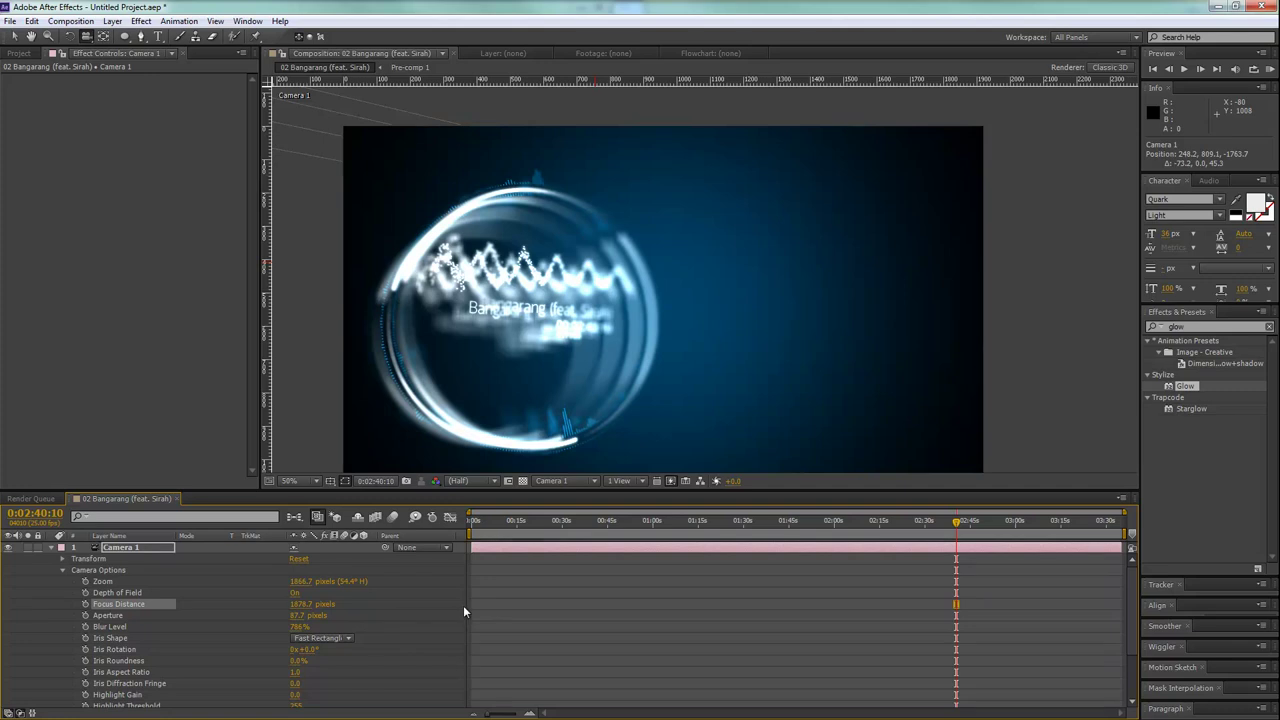
Push the focus distance back and orbit the camera to reframe the circle.
mouse_move(299, 604)
left_mouse_down()
mouse_move(346, 615)
mouse_move(255, 628)
left_mouse_up()
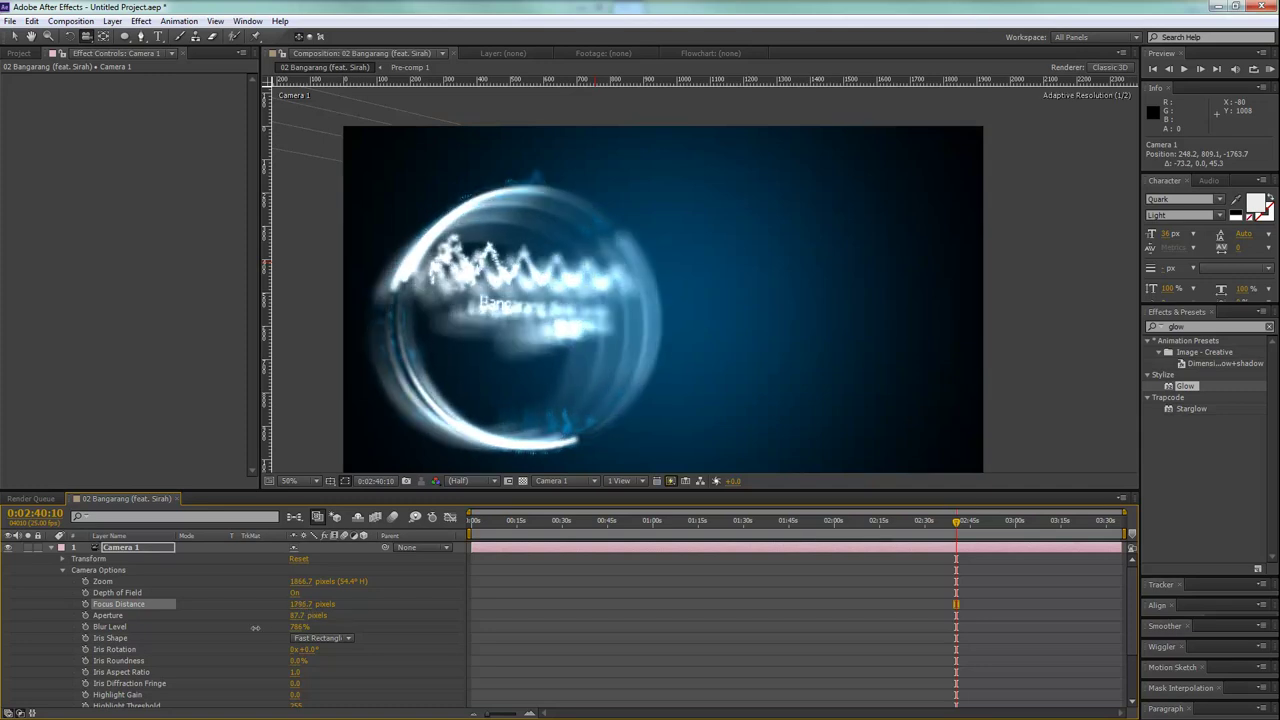
mouse_move(600, 368)
left_mouse_down()
mouse_move(545, 371)
mouse_move(566, 389)
mouse_move(621, 377)
left_mouse_up()
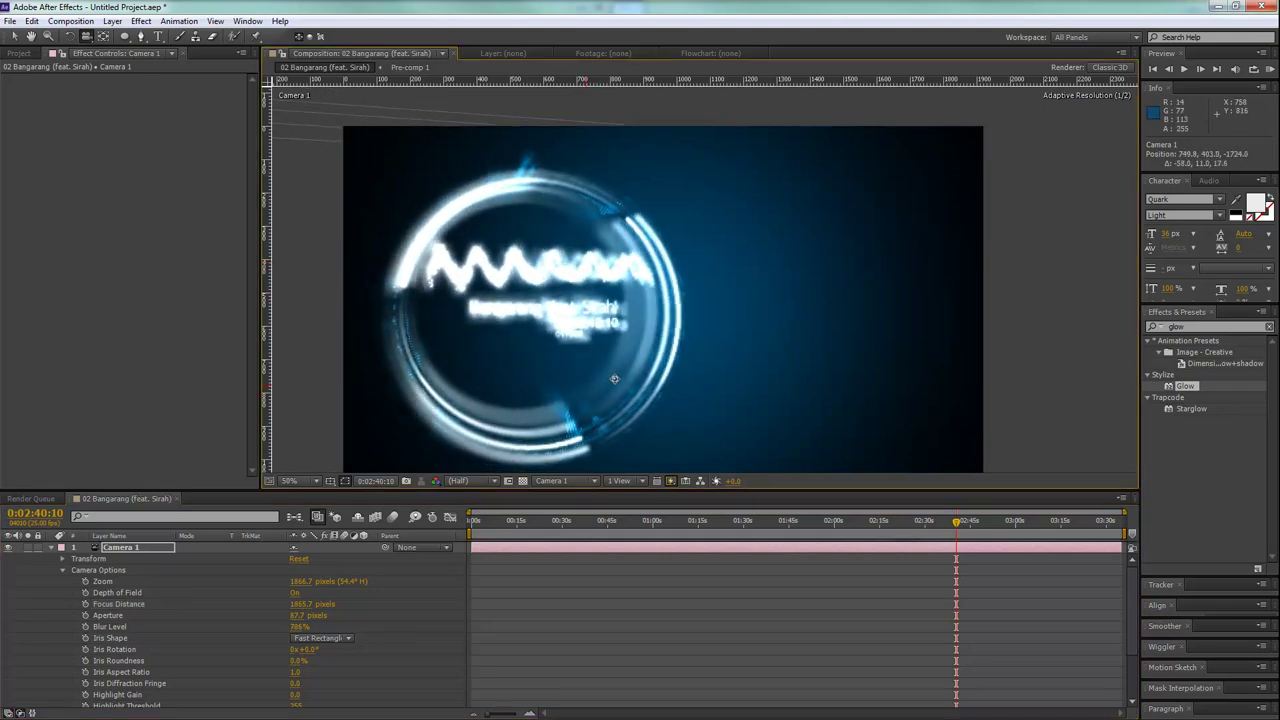
left_click_drag(621, 377, 620, 371)
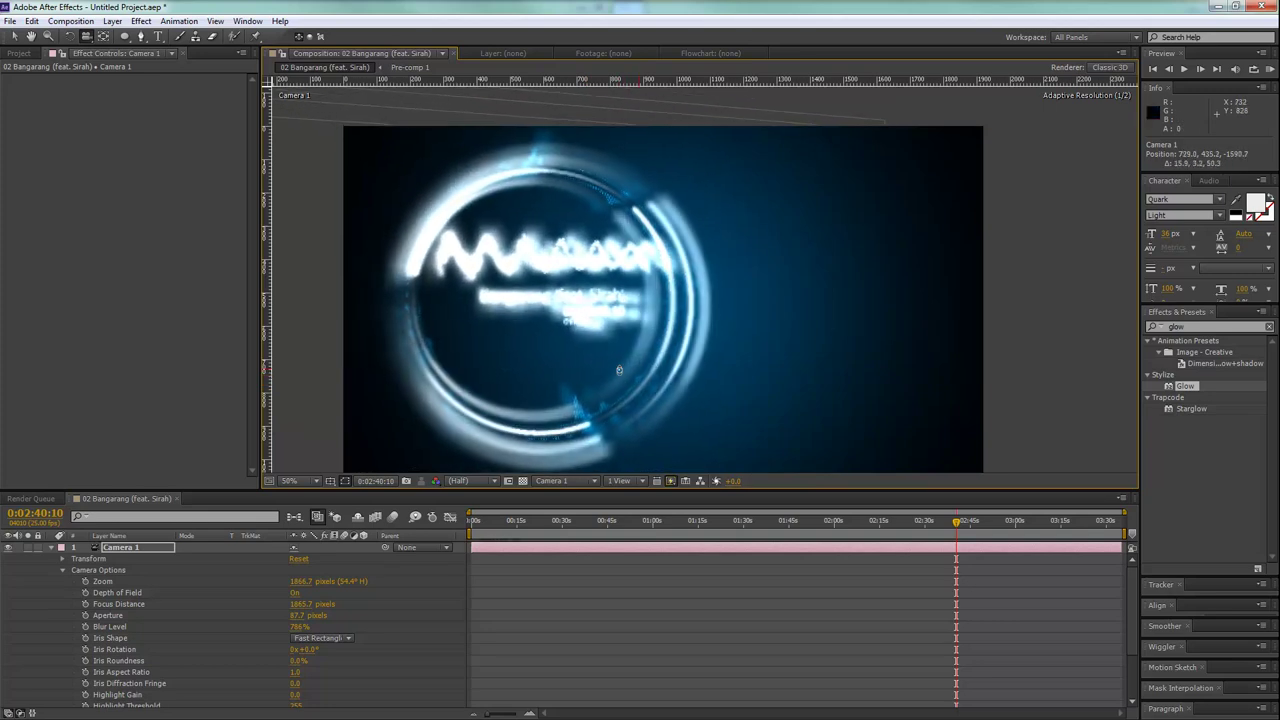
Set zoom 1852.7, focus distance 1665.7 and aperture 95.7 pixels, then go to 0:00:26:17.
left_click_drag(306, 608, 409, 602)
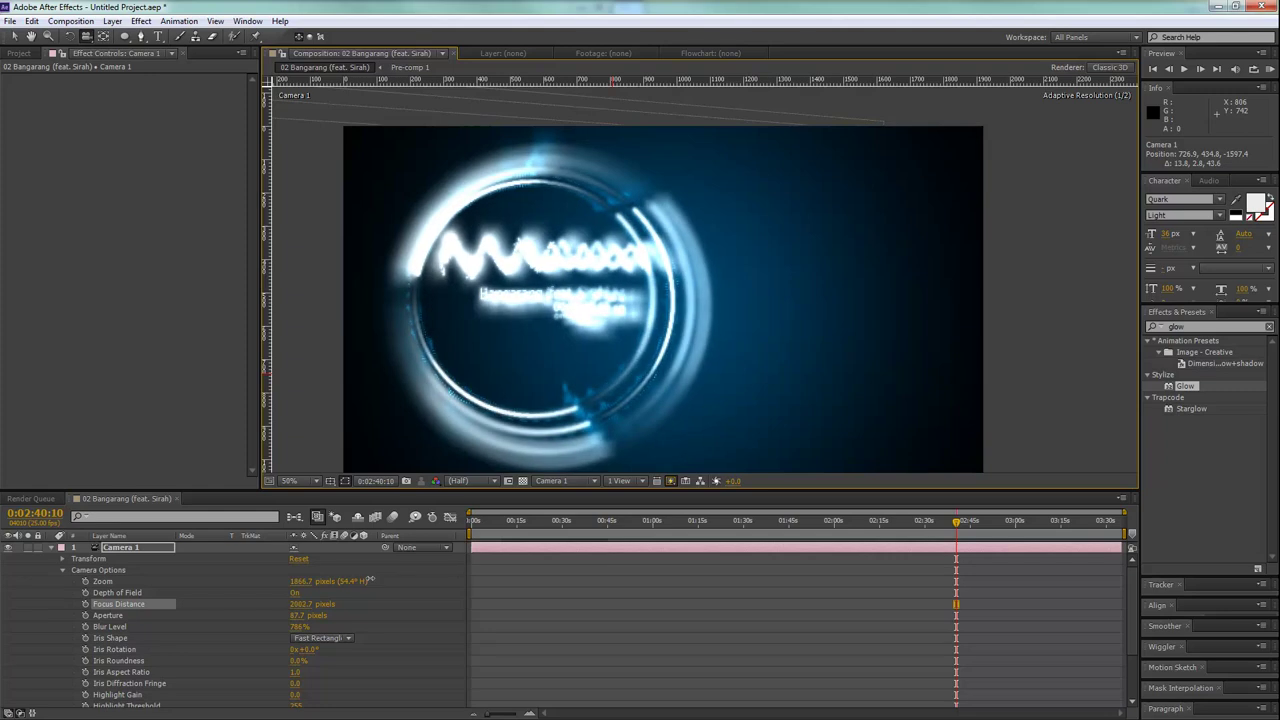
mouse_move(296, 621)
left_mouse_down()
mouse_move(314, 617)
mouse_move(284, 604)
left_mouse_up()
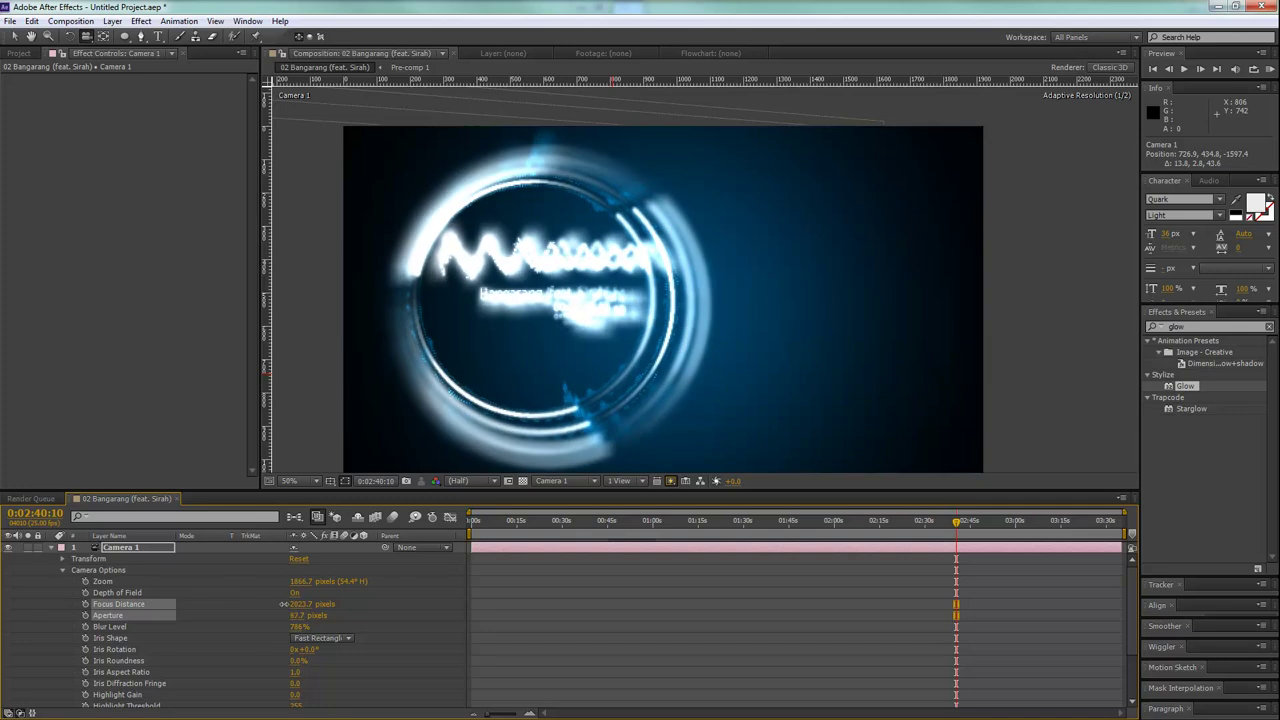
mouse_move(296, 581)
left_mouse_down()
mouse_move(283, 580)
mouse_move(572, 601)
left_mouse_up()
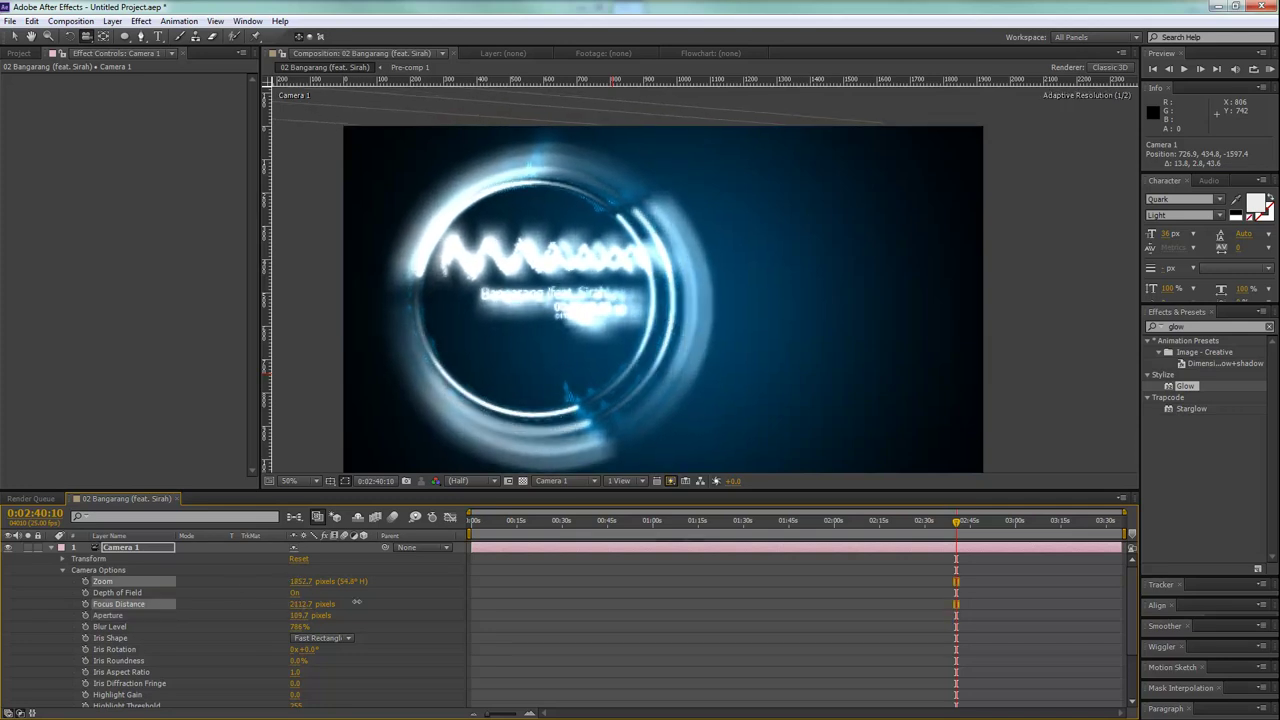
mouse_move(427, 603)
left_mouse_down()
mouse_move(48, 636)
mouse_move(296, 627)
mouse_move(249, 612)
mouse_move(340, 606)
left_mouse_up()
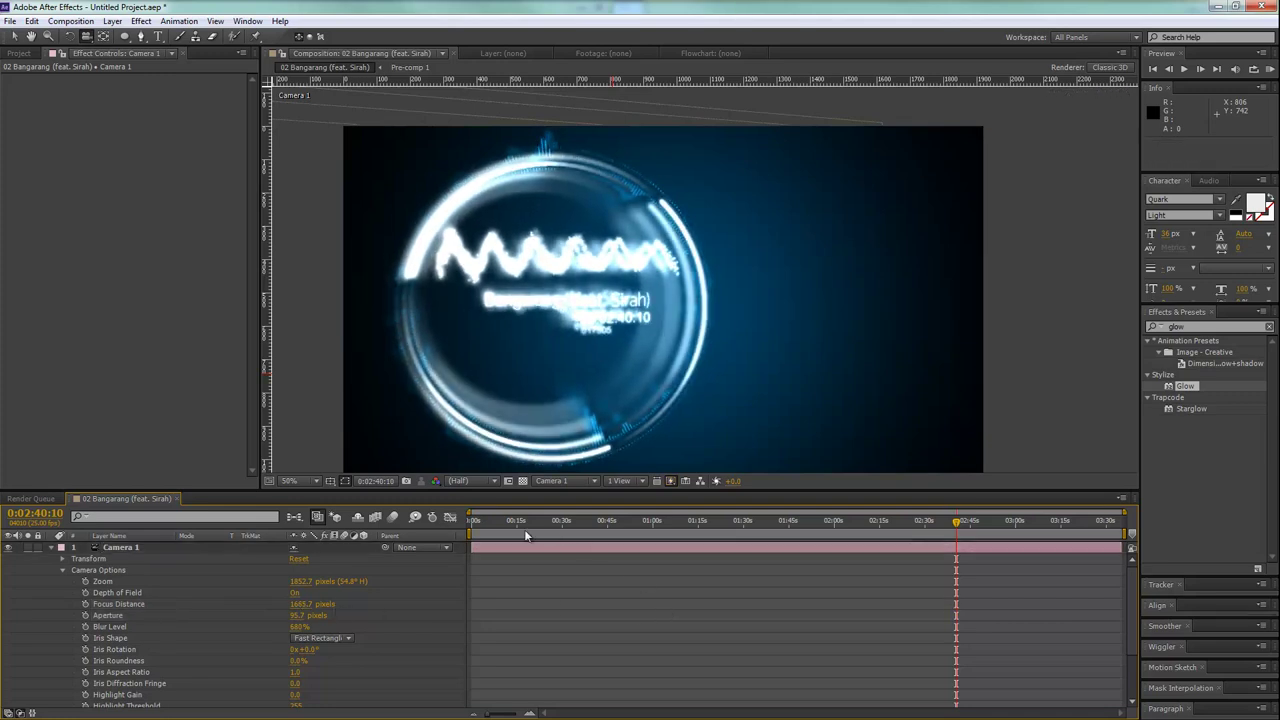
left_click(498, 522)
left_click_drag(505, 538, 553, 540)
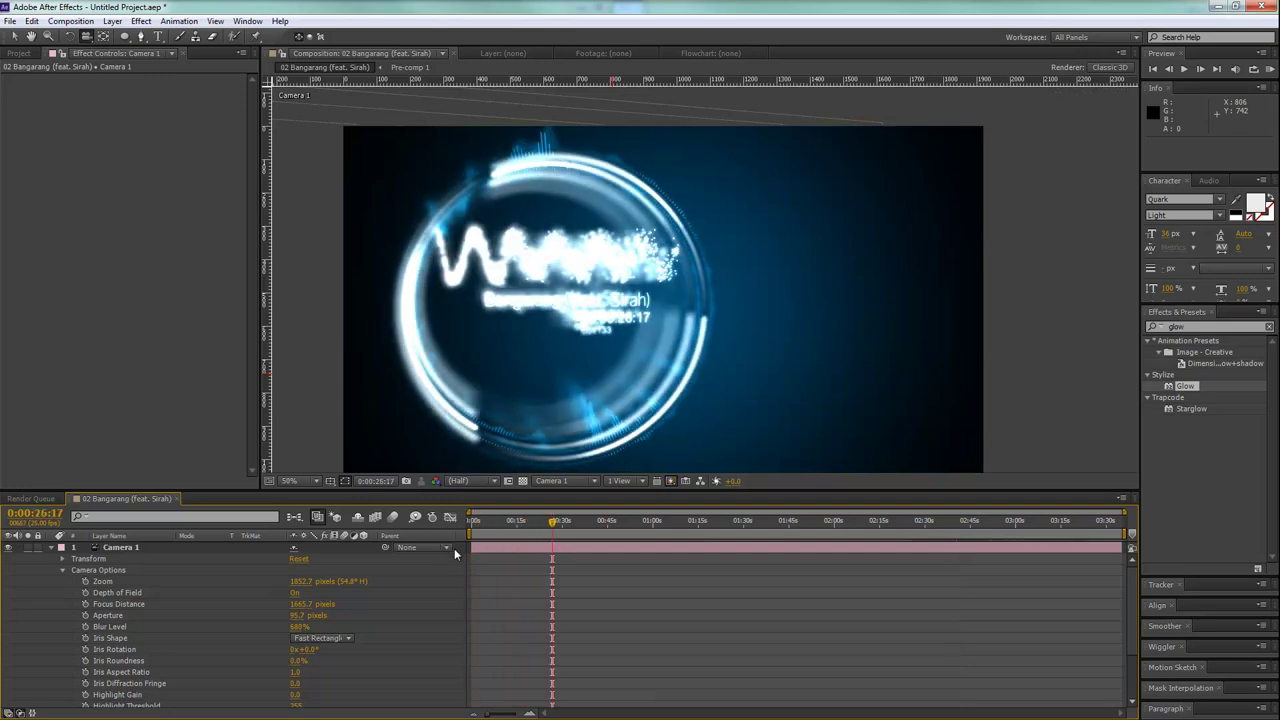
Try tilting the top and bottom Pre-comp 1 copies in 3D, undoing both rotations.
left_click(52, 551)
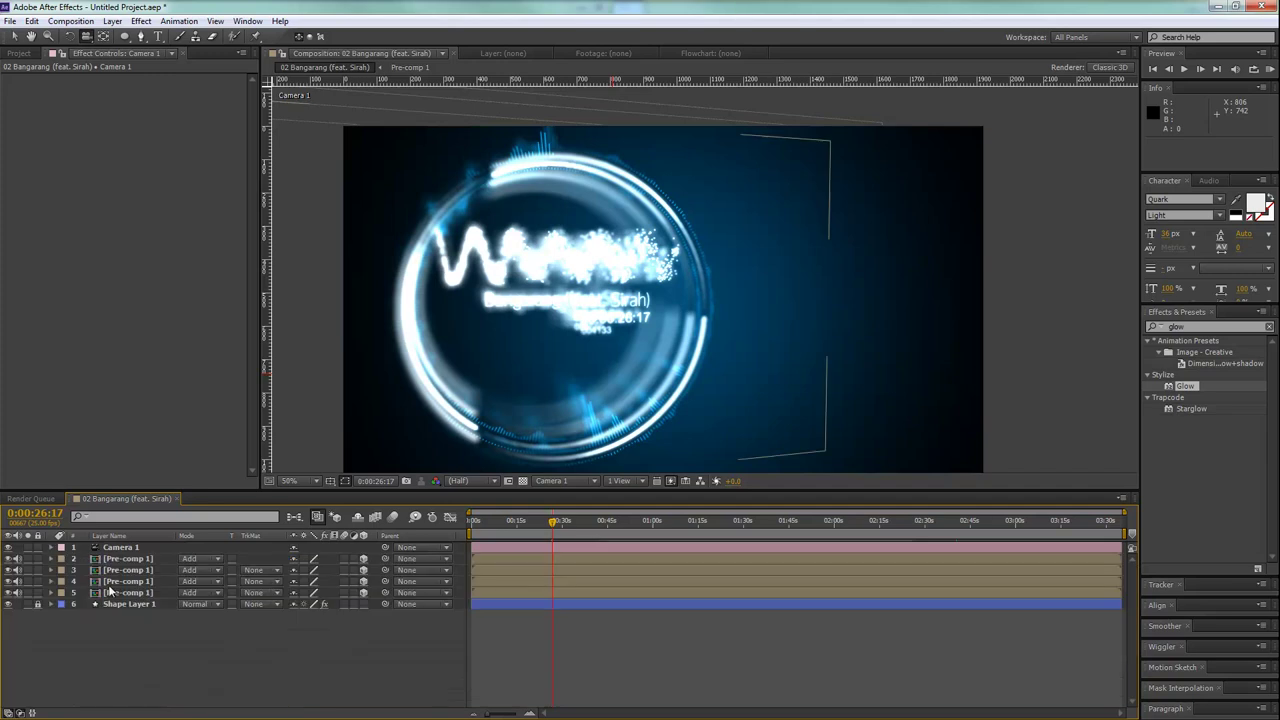
left_click(128, 558)
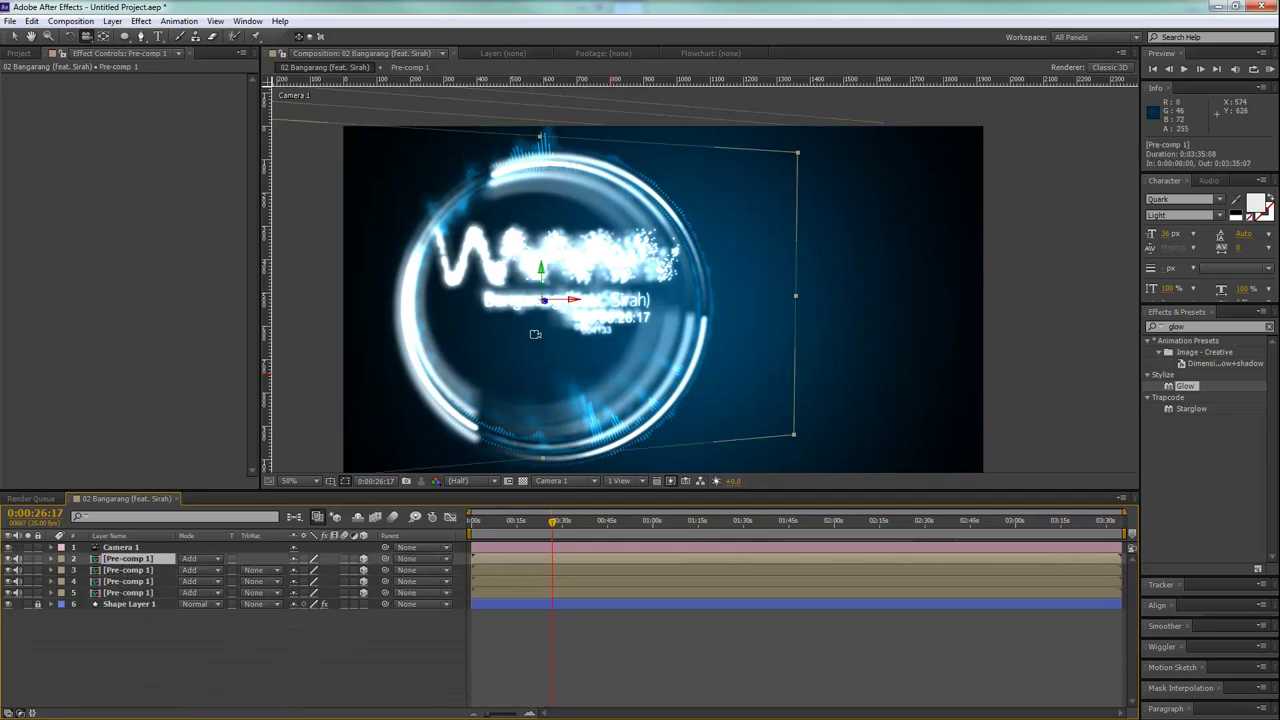
key("w")
left_click_drag(640, 341, 610, 320)
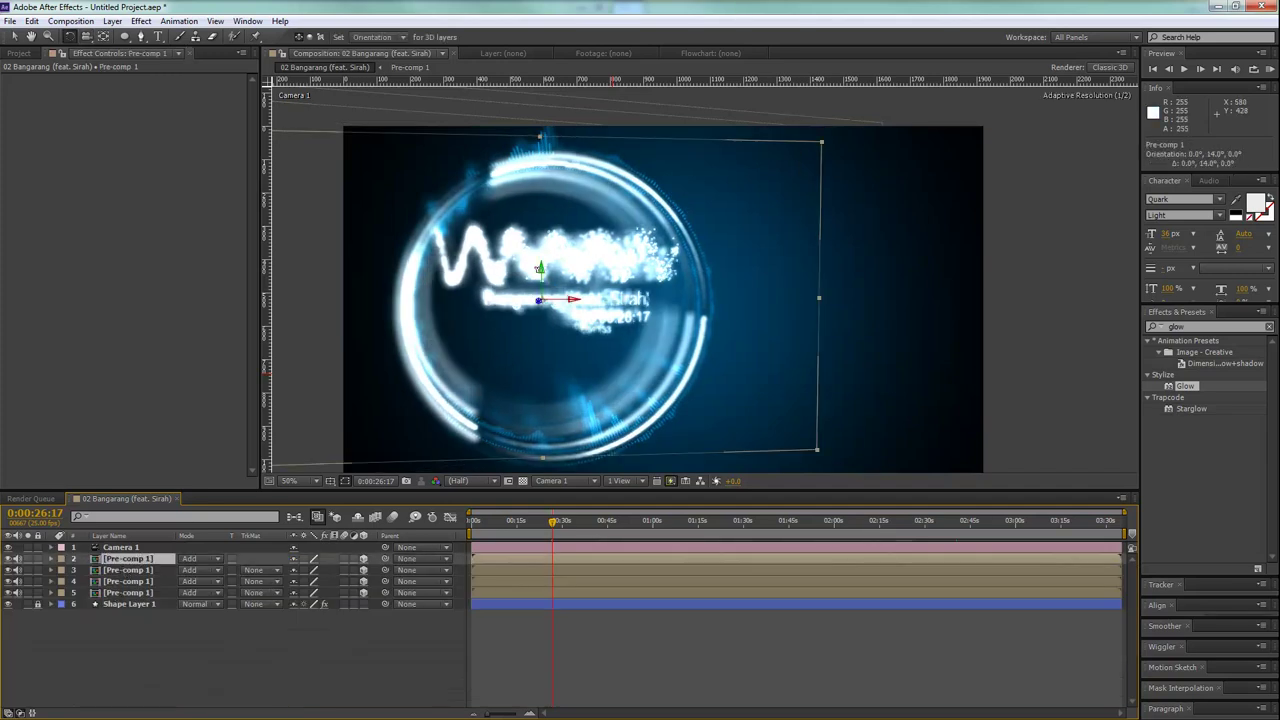
key("ctrl+z")
left_click(489, 592)
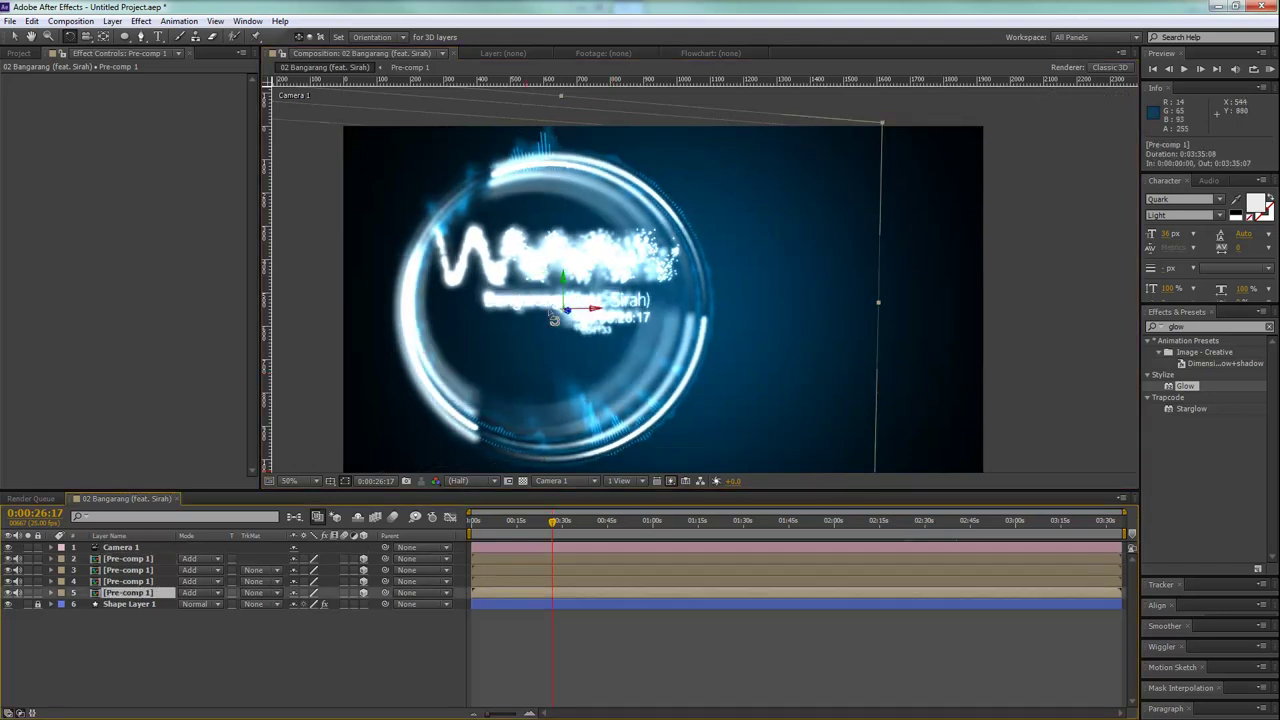
left_click_drag(673, 348, 677, 403)
key("ctrl+z")
Push the bottom Pre-comp 1 copy further along Z and bring up the Project panel.
key("v")
mouse_move(566, 311)
left_mouse_down()
mouse_move(600, 350)
mouse_move(572, 299)
left_mouse_up()
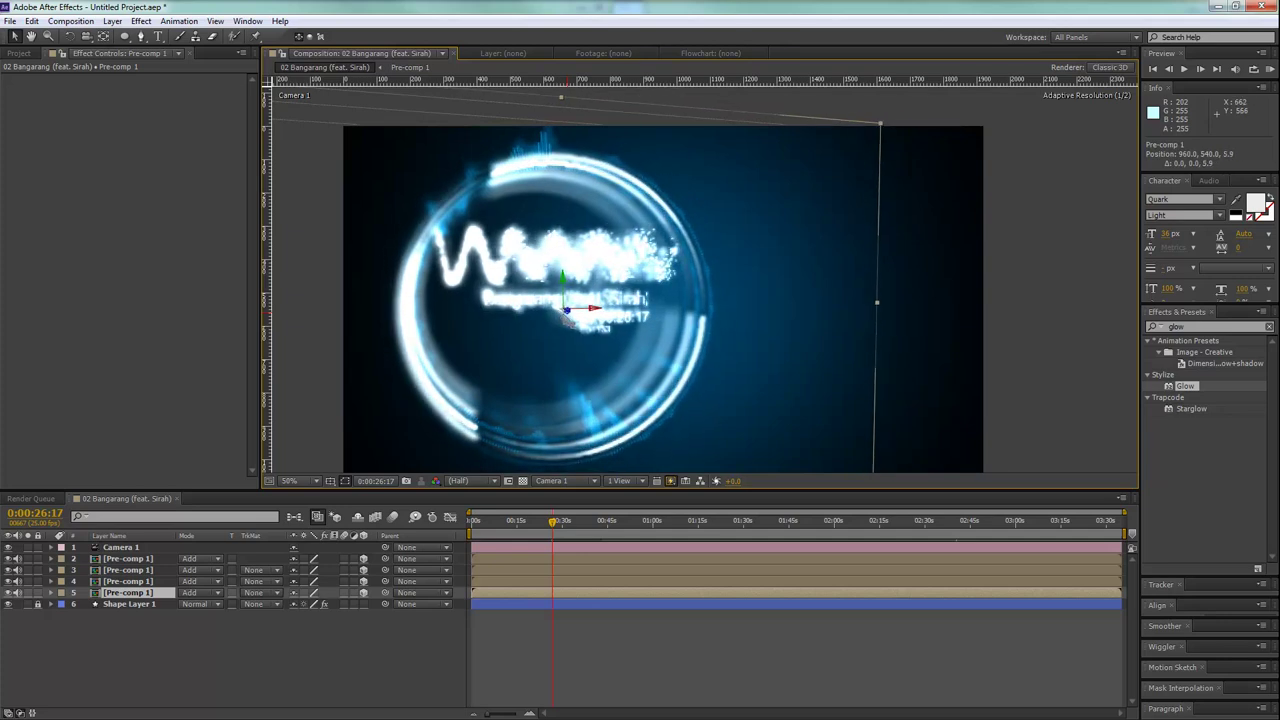
key("w")
left_click_drag(600, 454, 606, 440)
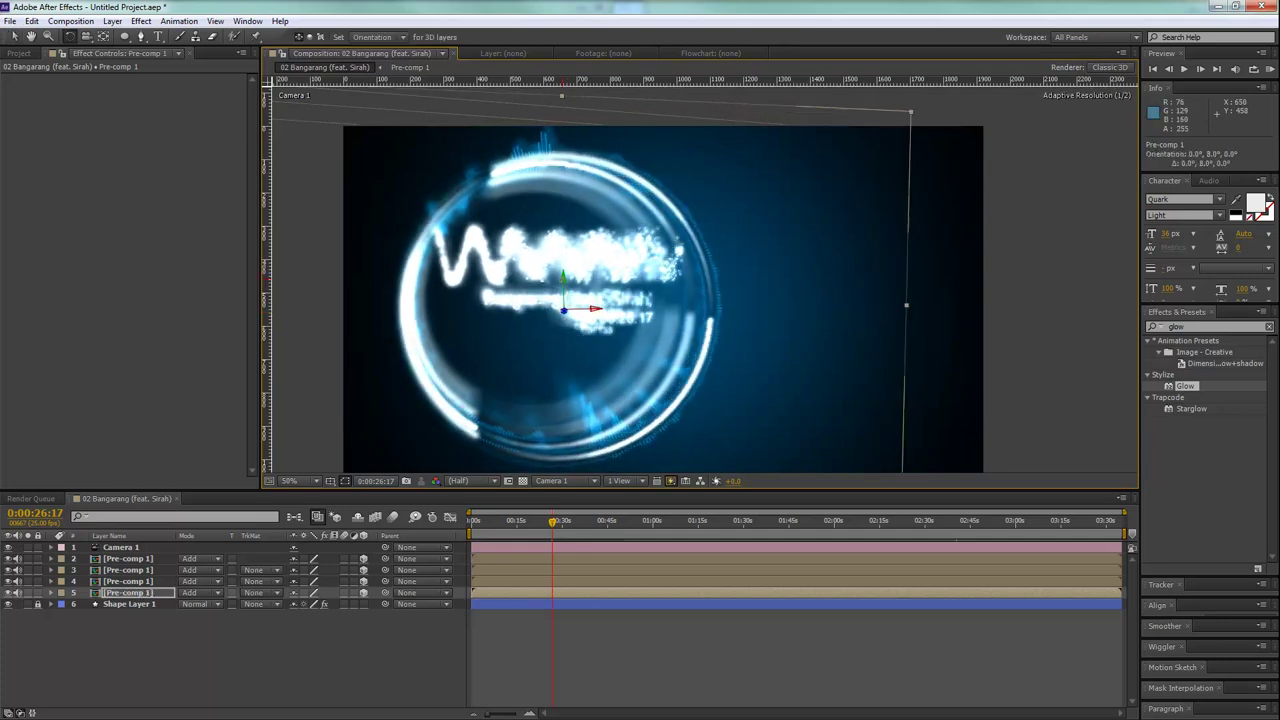
key("ctrl+z")
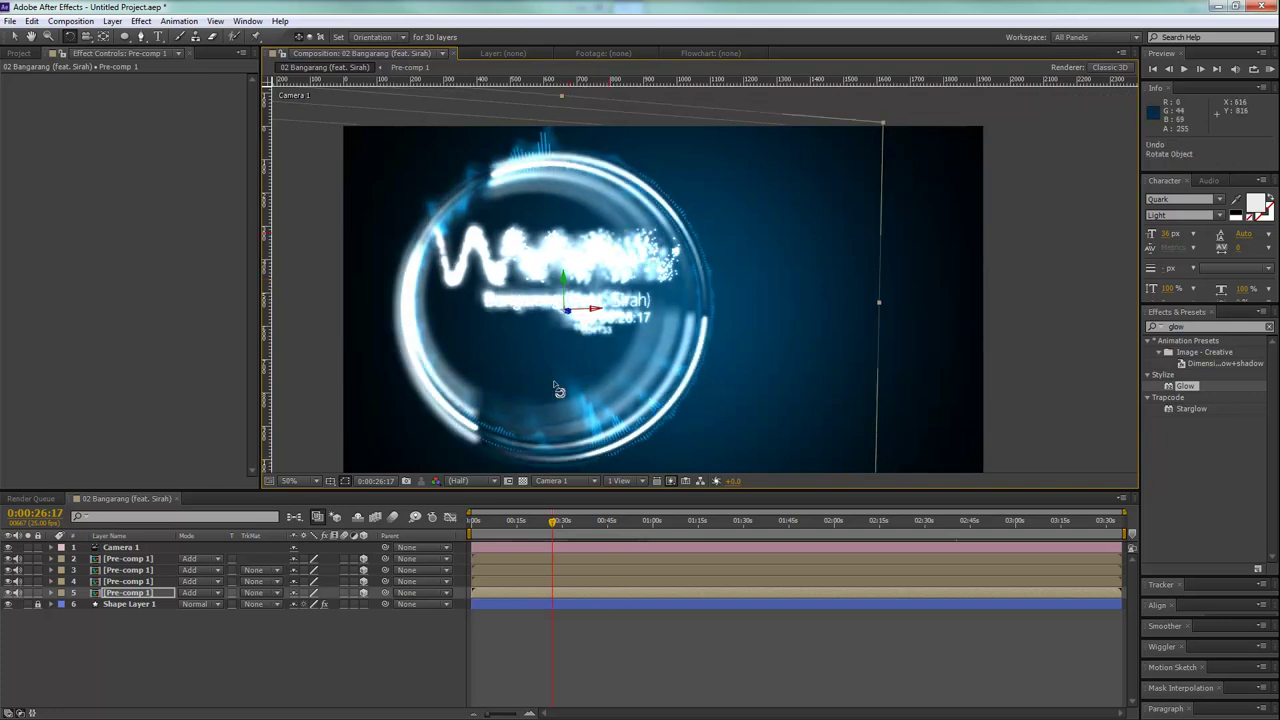
left_click(24, 54)
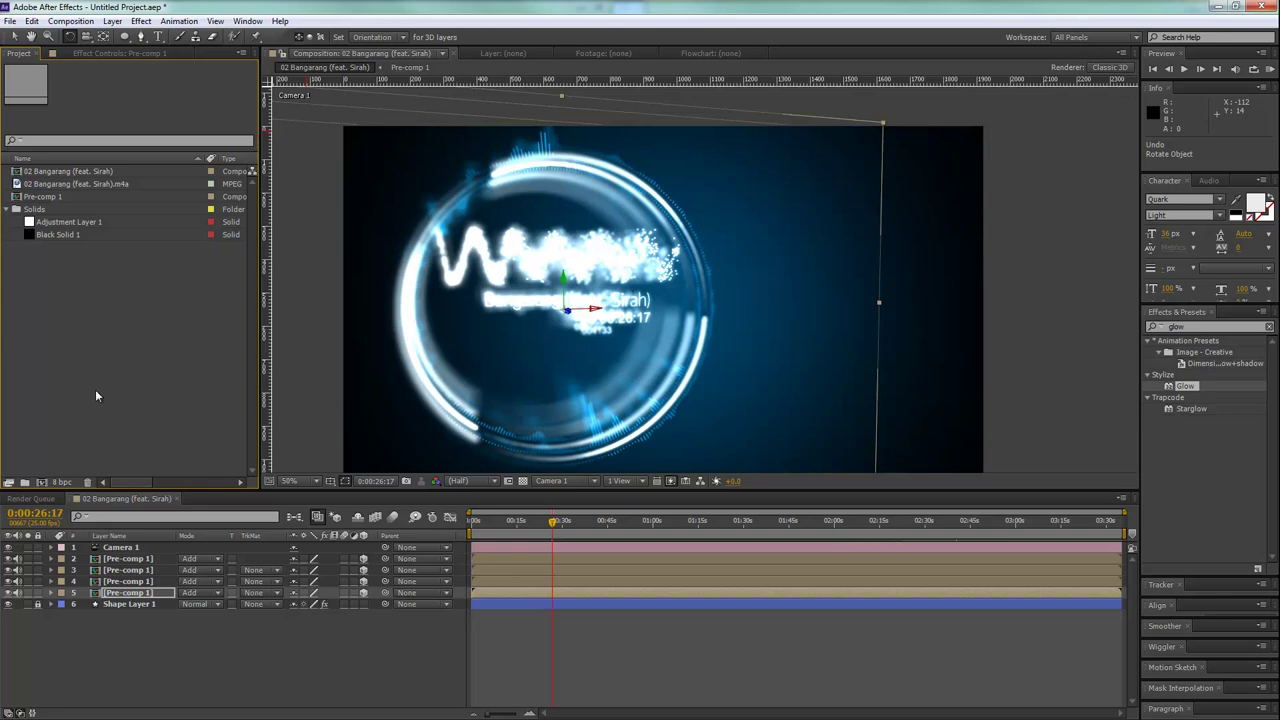
Duplicate Pre-comp 1 in the Project panel as Pre-comp 2 and open it.
left_click(60, 196)
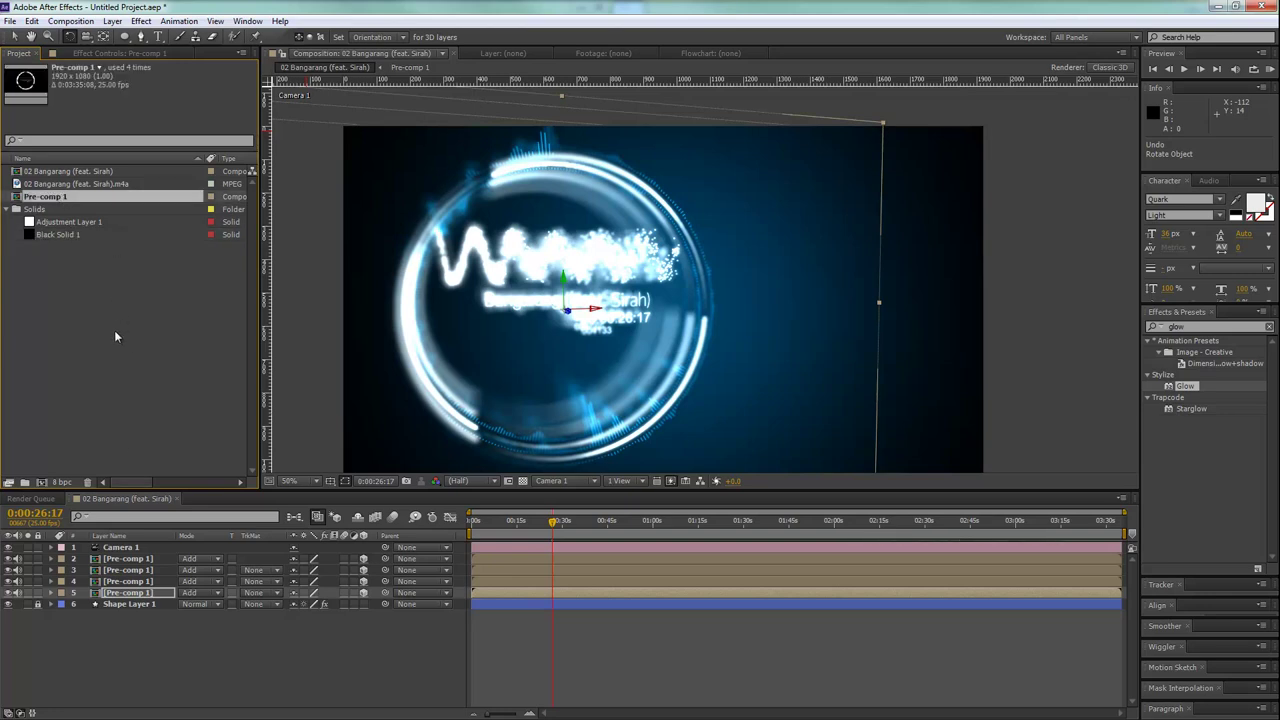
key("ctrl+d")
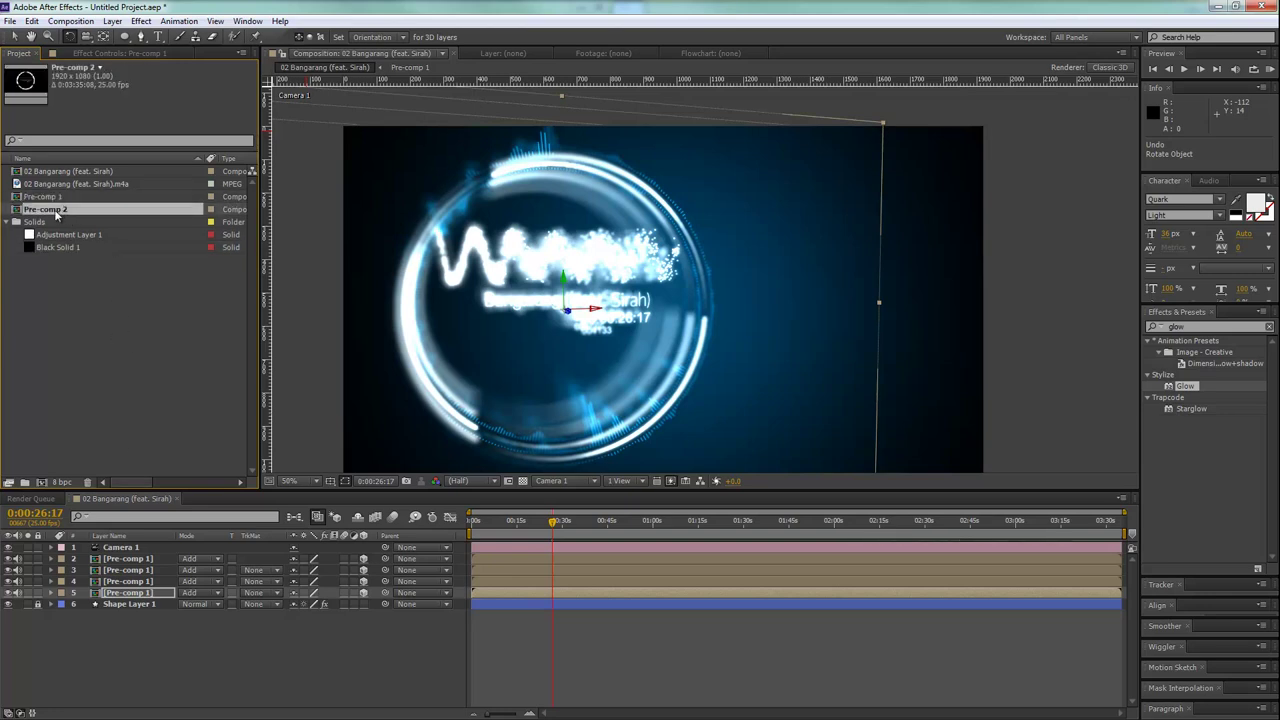
double_click(54, 209)
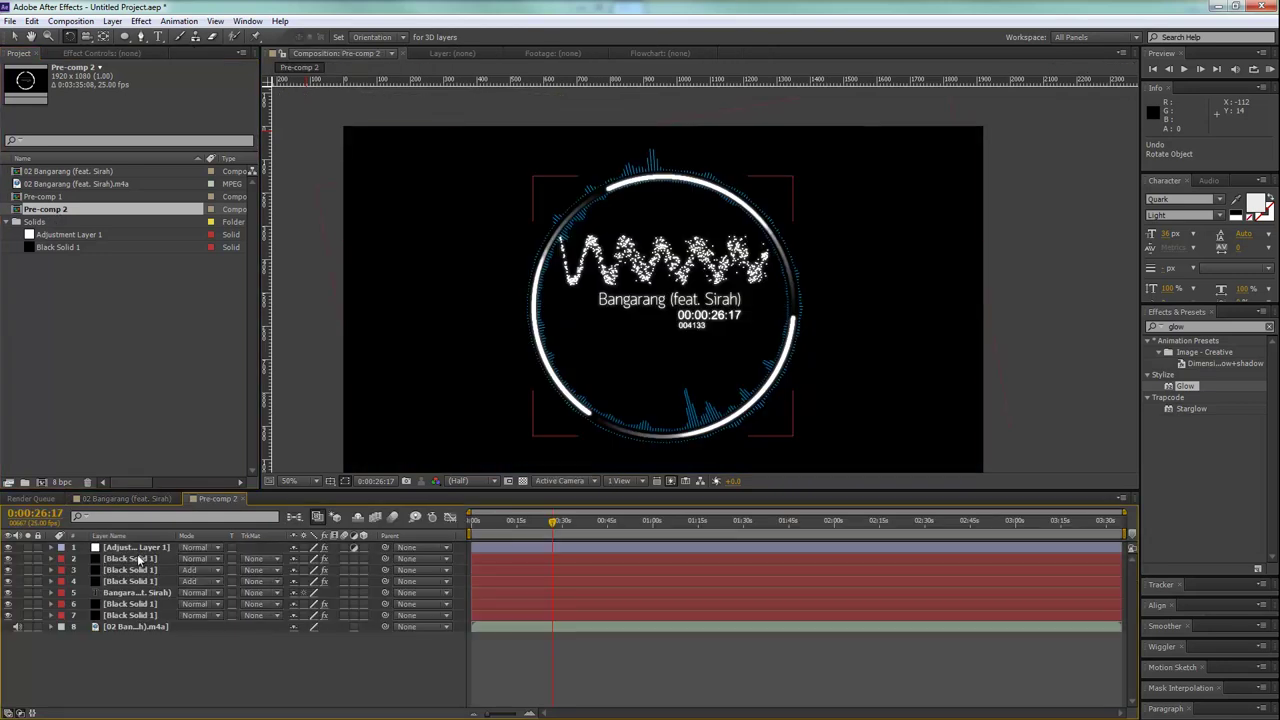
Delete the song title and timecode layers from Pre-comp 2, then return to the main comp.
left_click(137, 593)
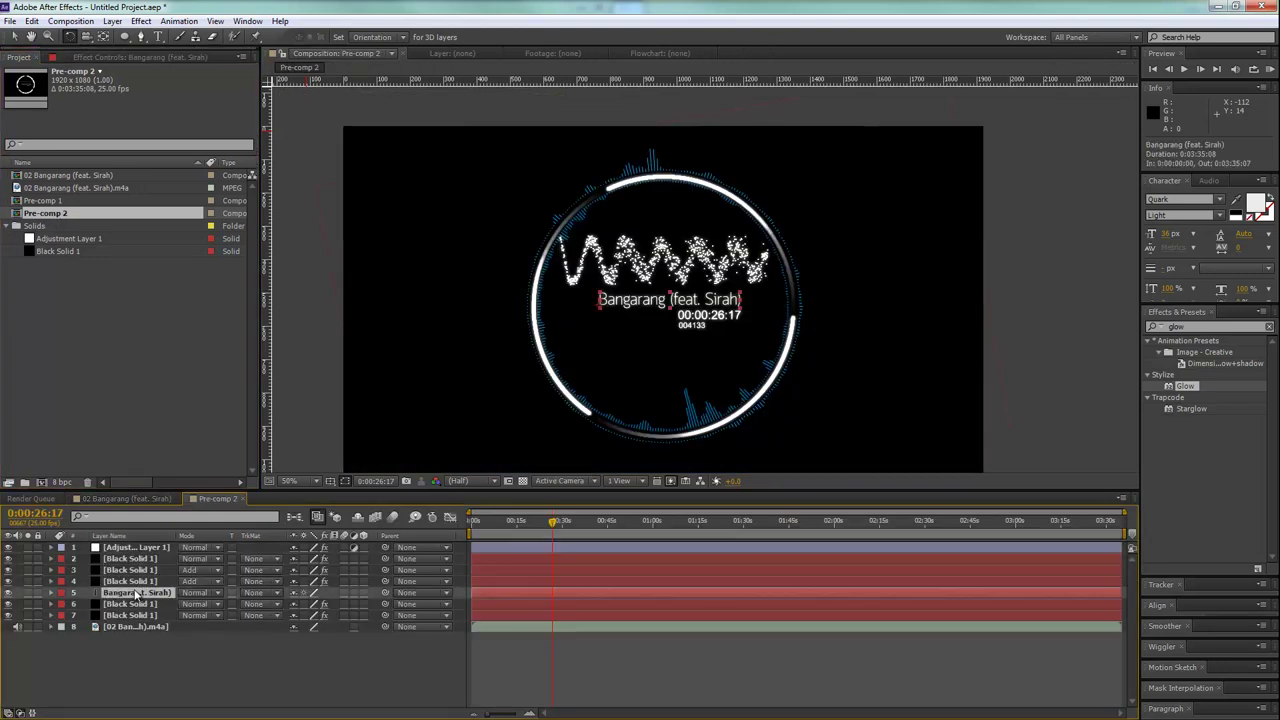
key("Delete")
left_click(131, 582)
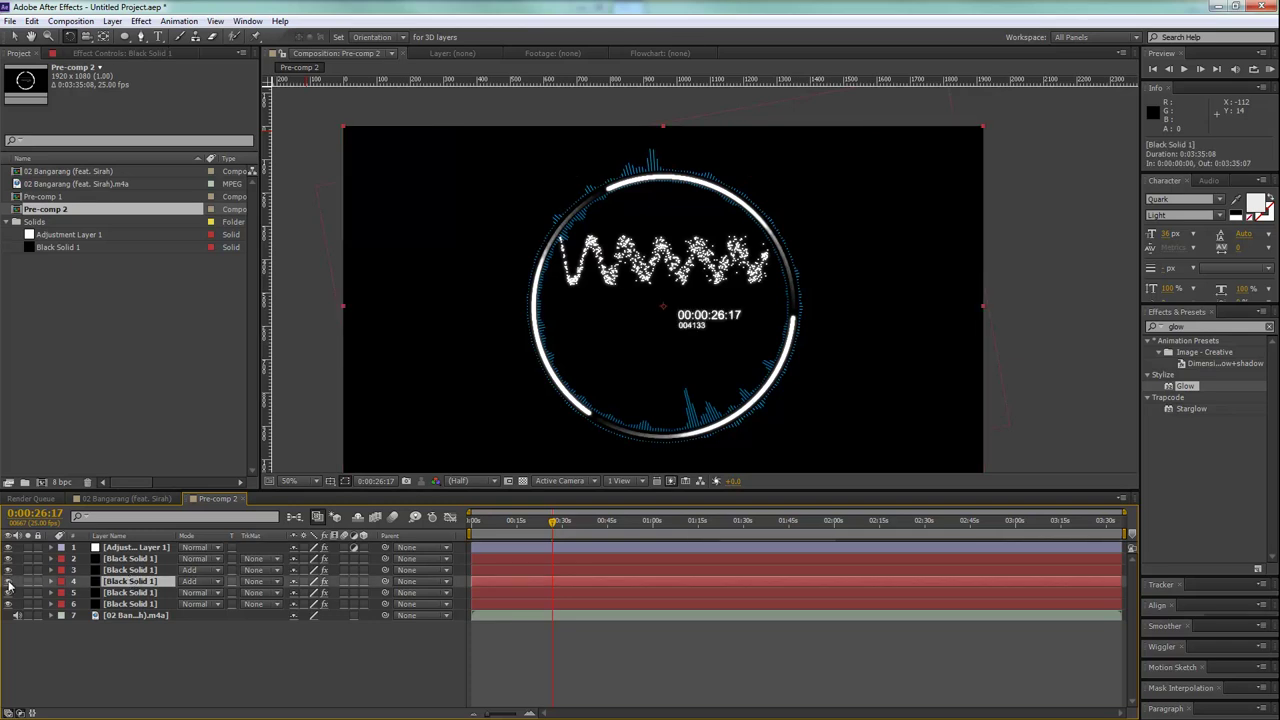
key("Delete")
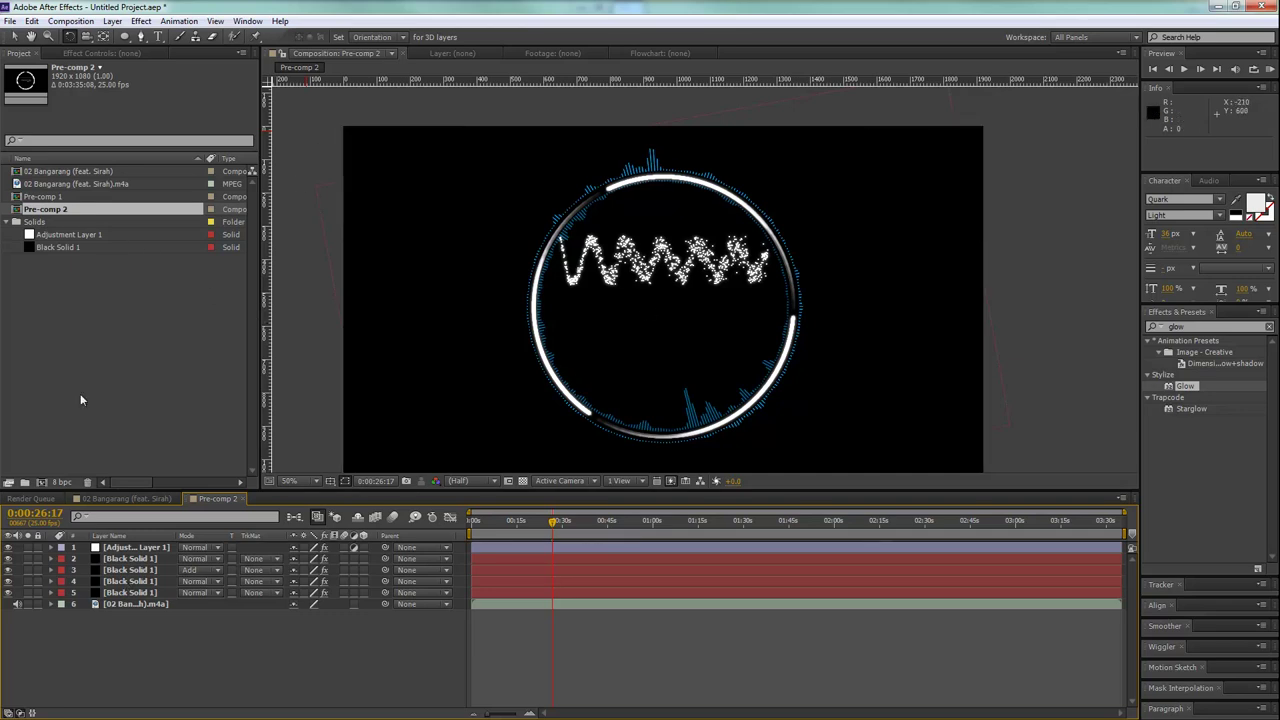
left_click(126, 498)
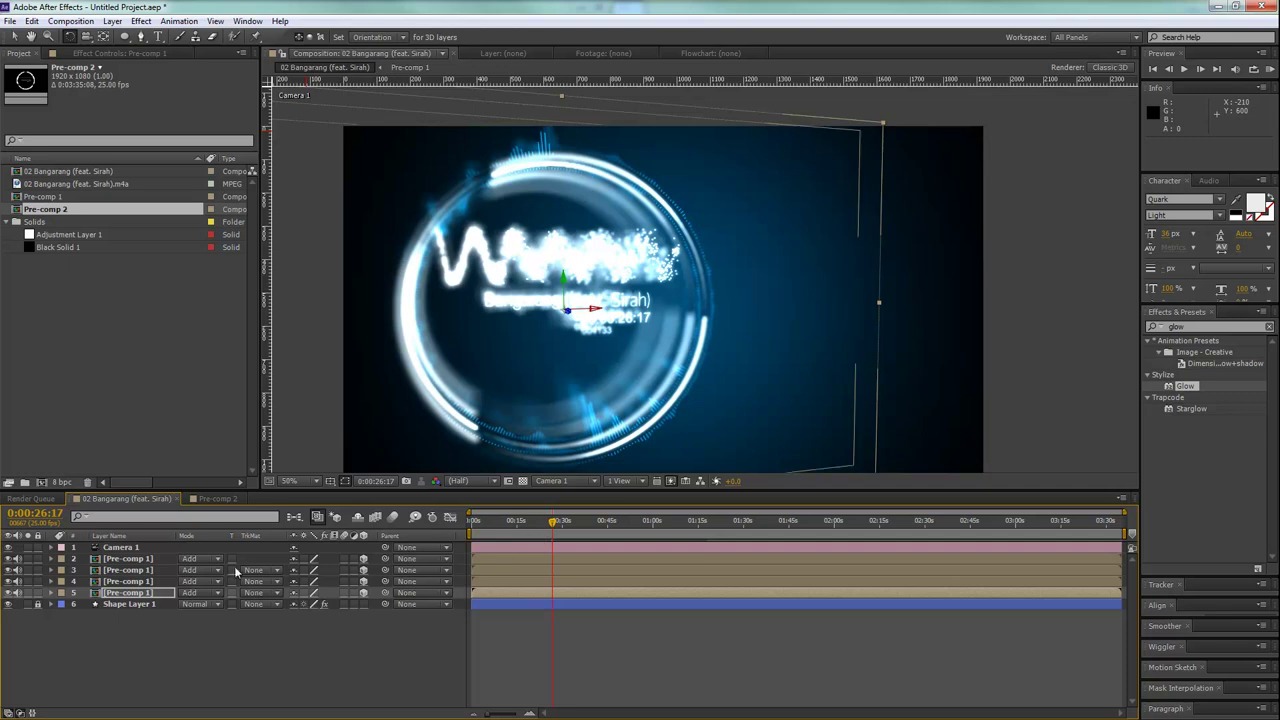
Hide the three stacked Pre-comp 1 copies in layers 2–4.
left_click(128, 558)
left_click(140, 581, "shift")
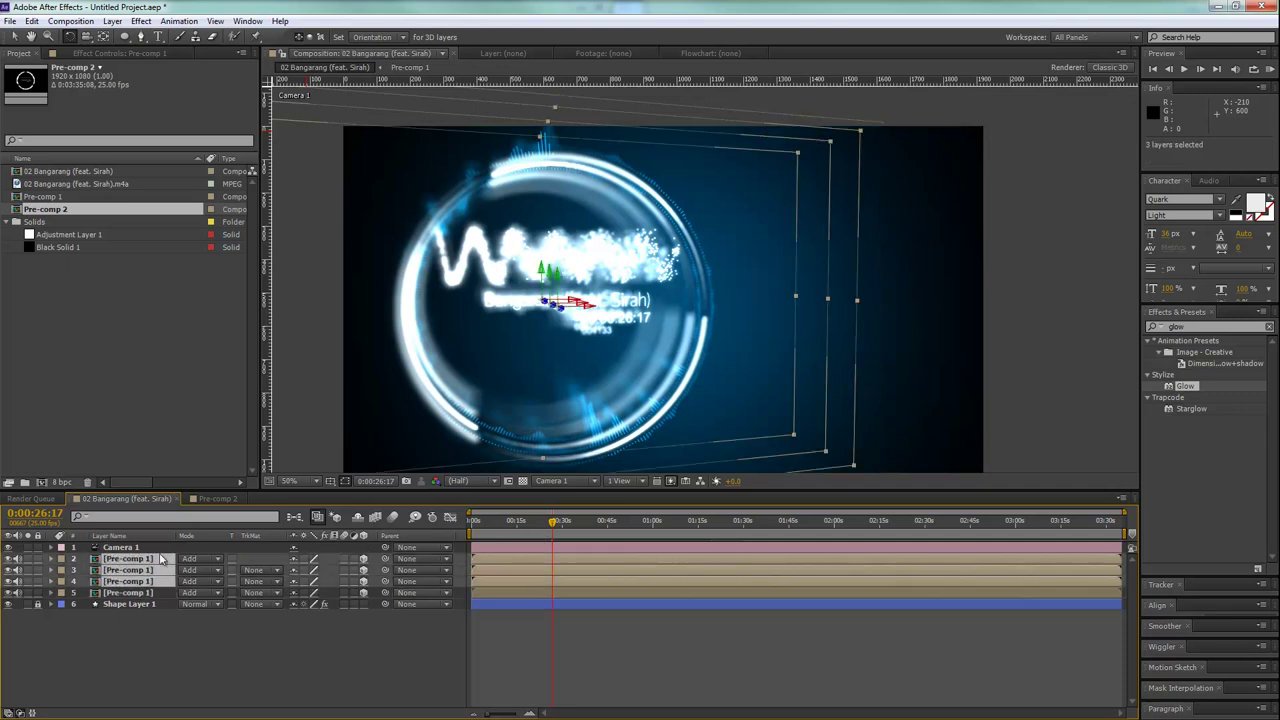
left_click_drag(9, 581, 9, 558)
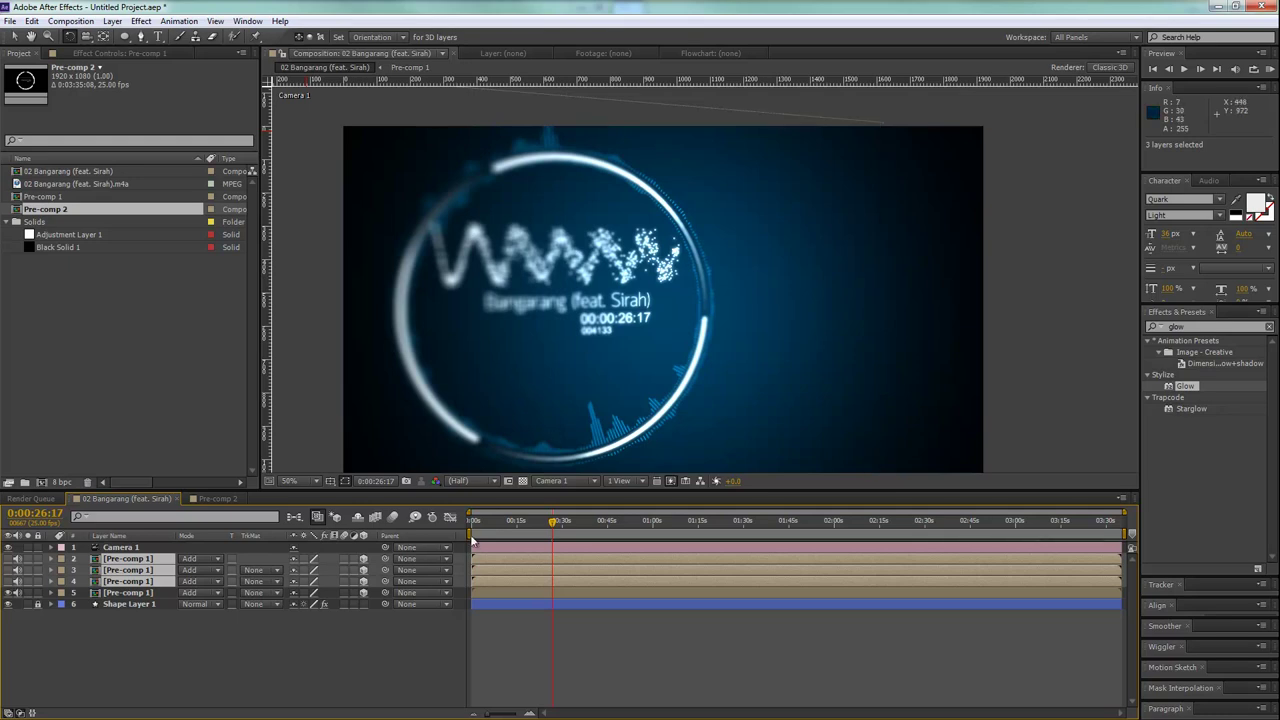
Set Camera 1 focus distance to 1587.7 pixels and aperture to 17.0 pixels.
left_click(510, 547)
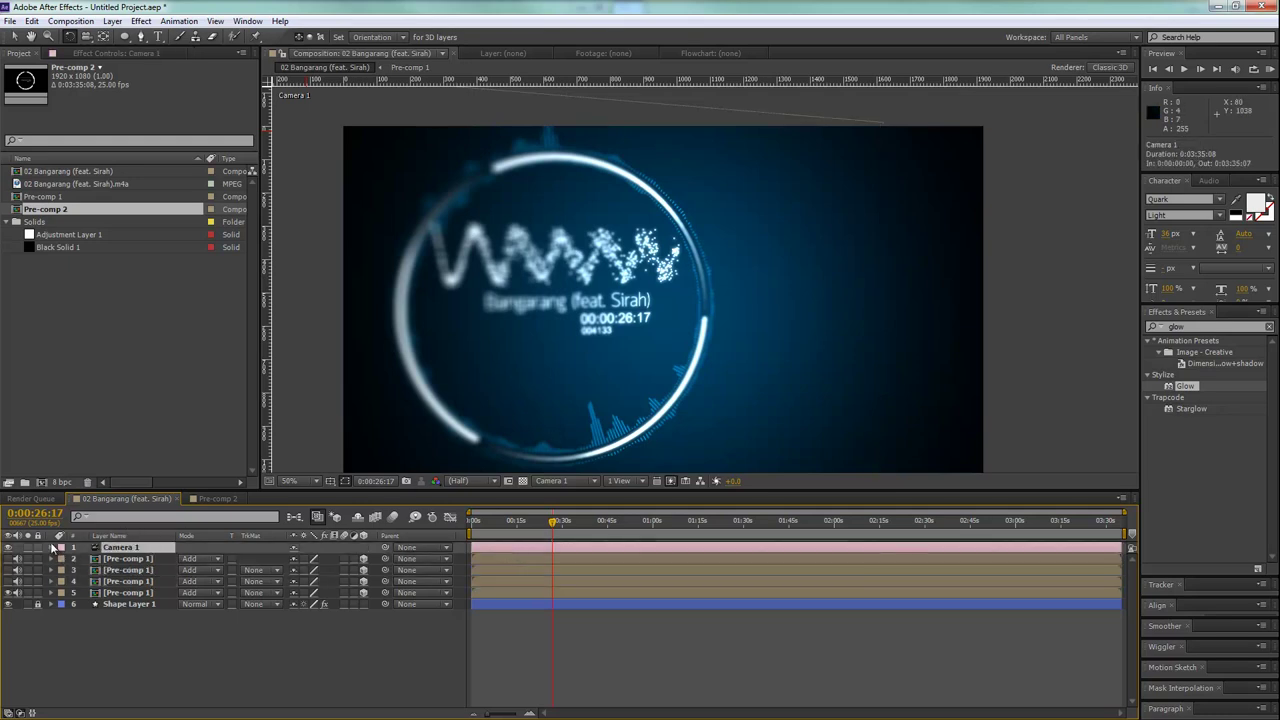
left_click(53, 548)
left_click(61, 547)
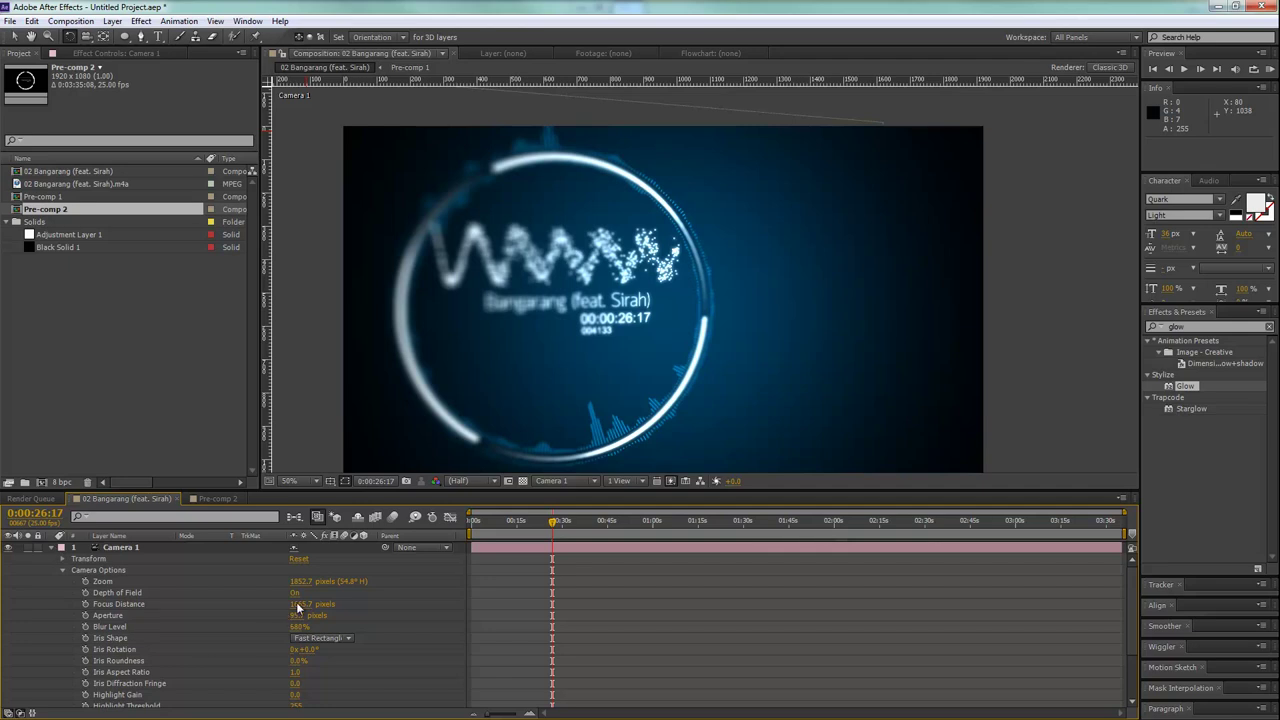
left_click_drag(300, 606, 229, 617)
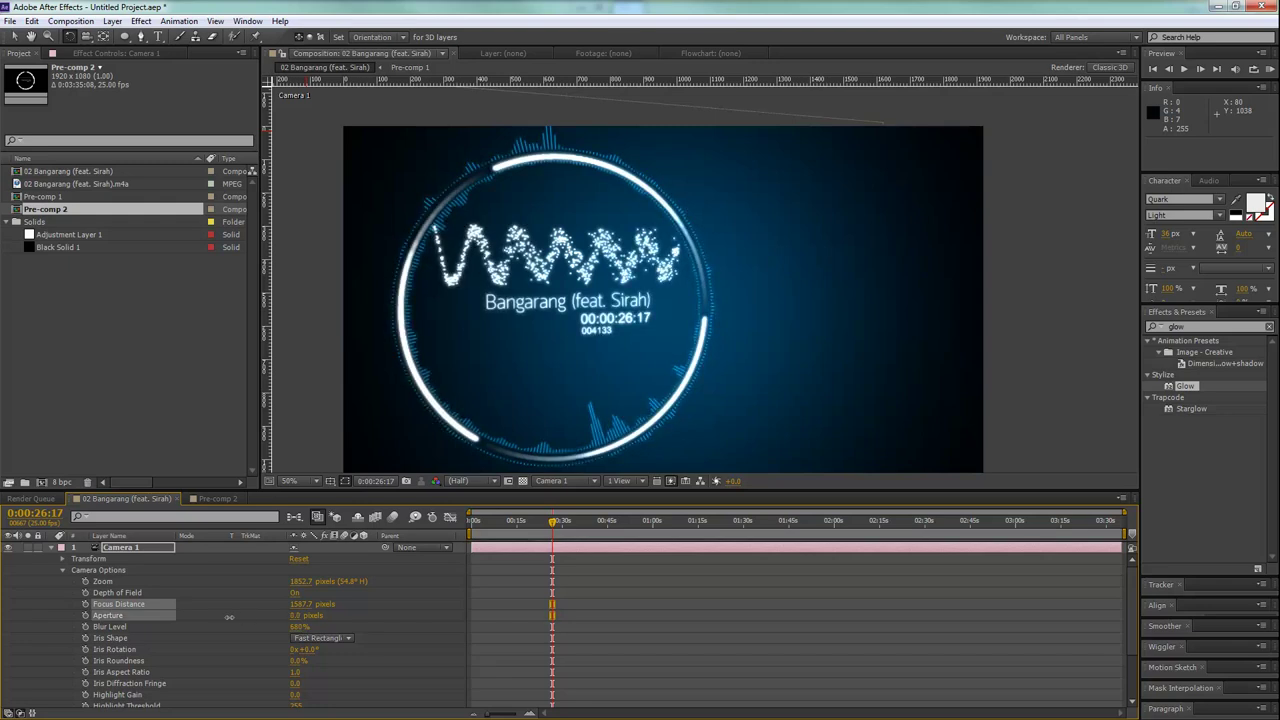
left_click_drag(231, 617, 341, 630)
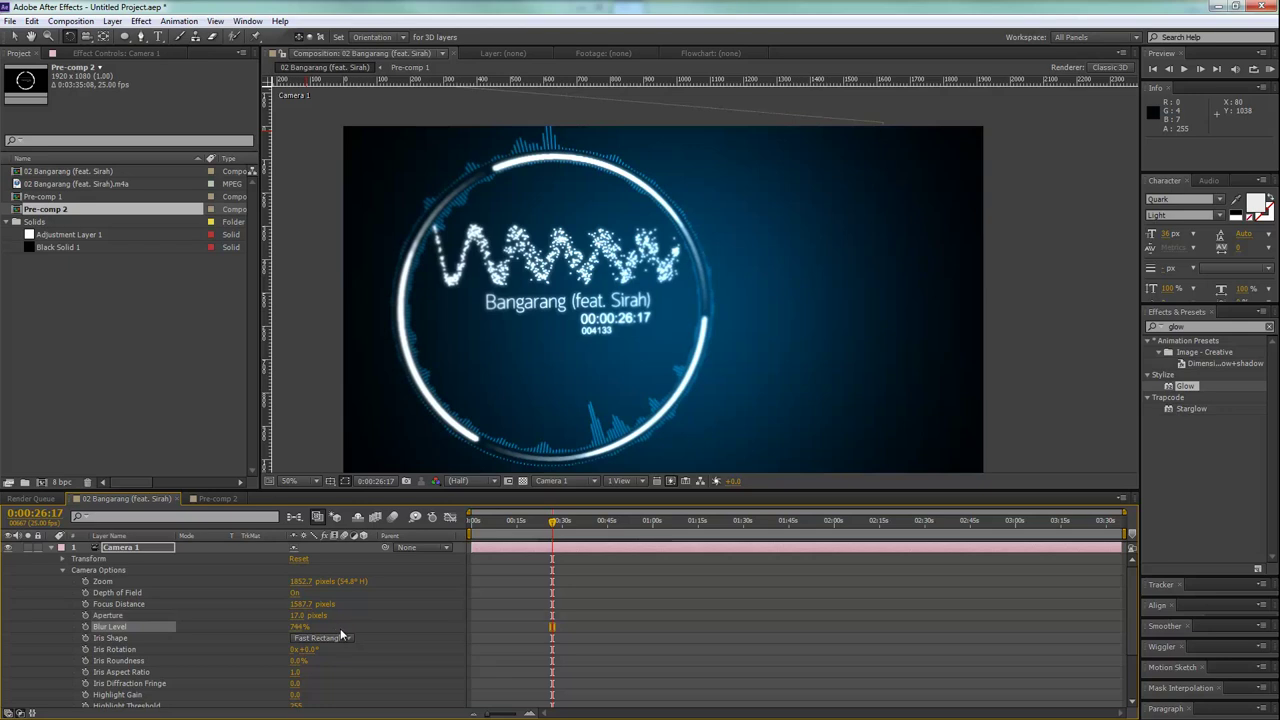
Collapse Camera 1 and make layers 2–4 visible again, selecting all three copies.
left_click(55, 550)
left_click(8, 582)
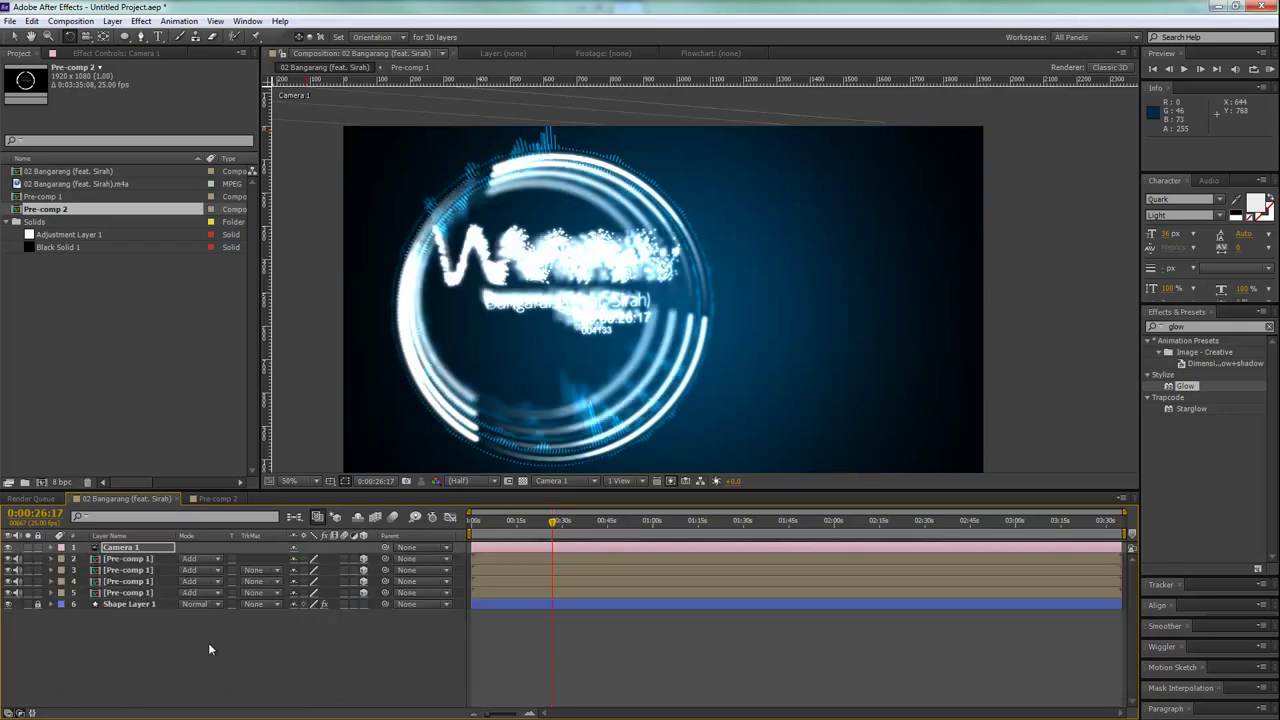
left_click(124, 580)
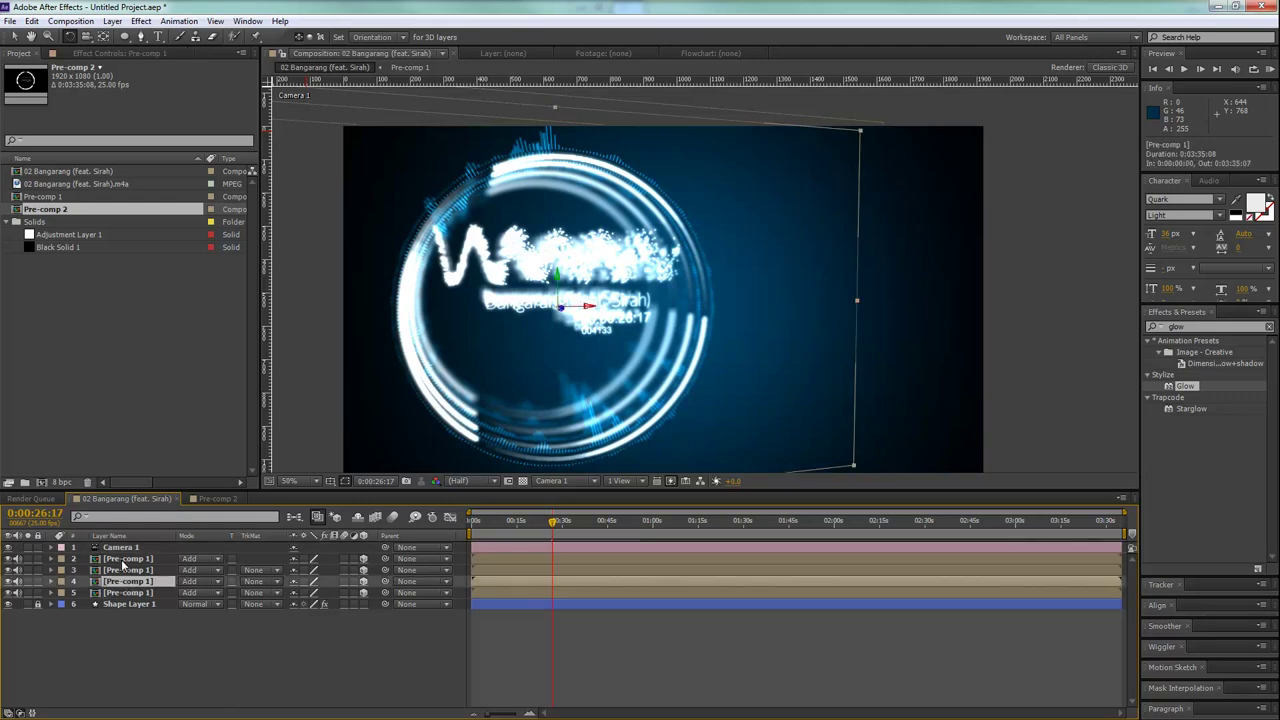
left_click(124, 560, "shift")
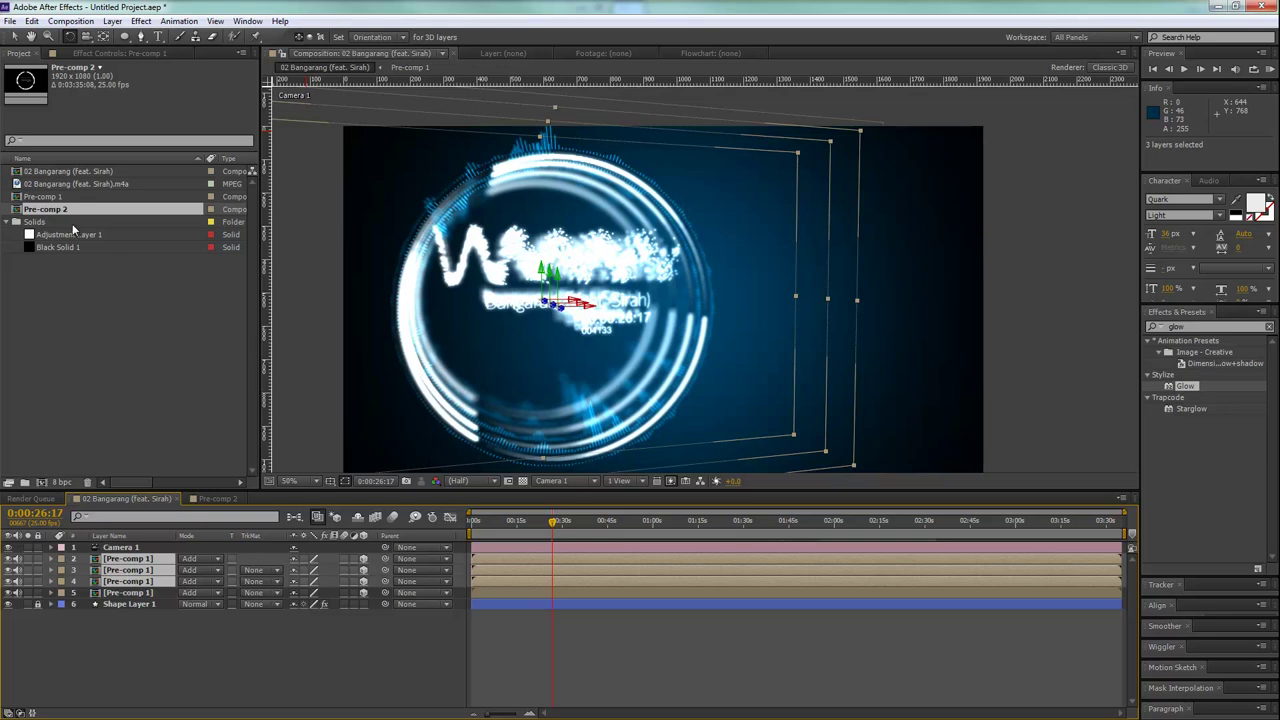
Replace the three copies' source with Pre-comp 2 and scrub to another moment in the song.
left_click_drag(46, 215, 134, 564)
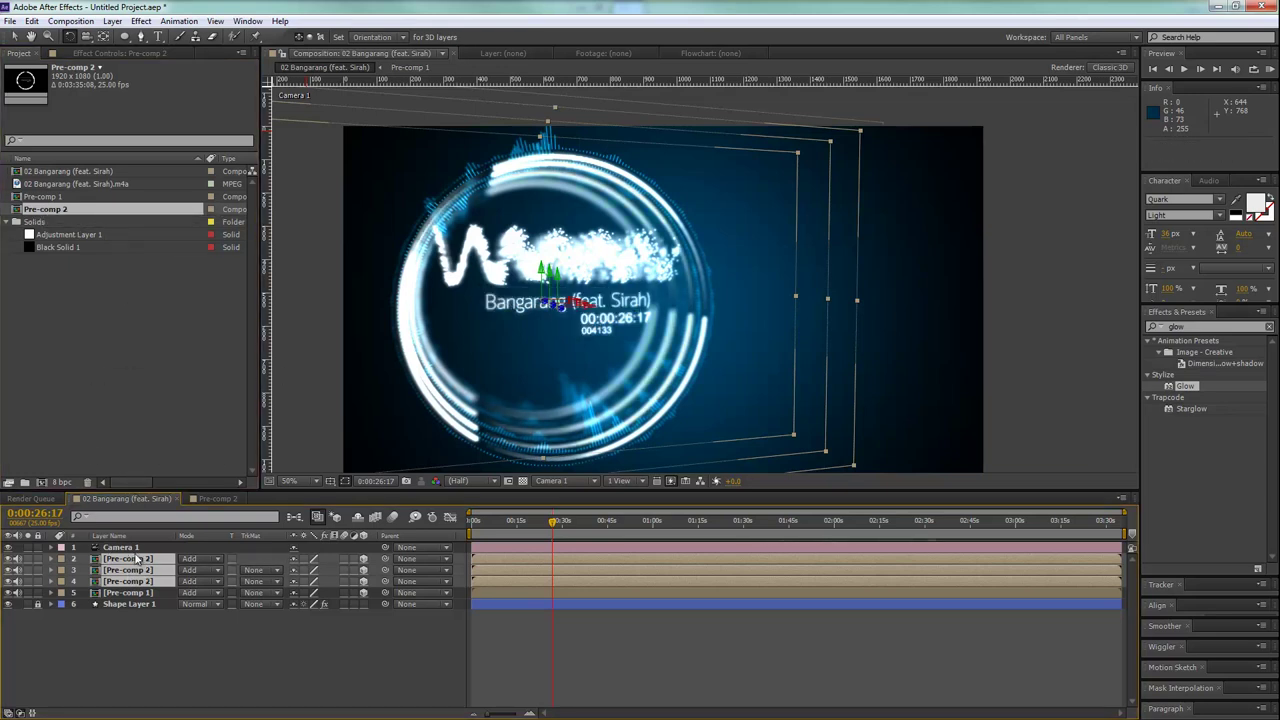
left_click(534, 648)
left_click_drag(480, 522, 527, 532)
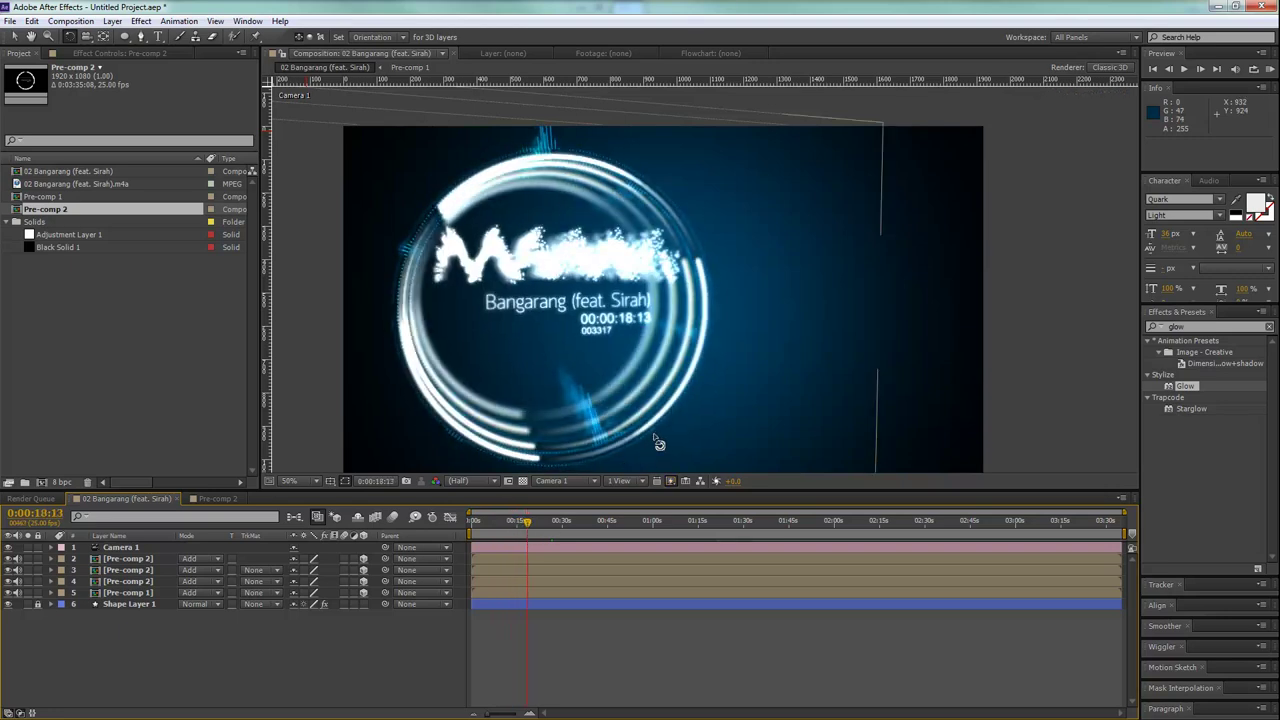
Rotate the layer 4 copy about 180° upside down and tilt the layer 3 copy slightly.
left_click(492, 570)
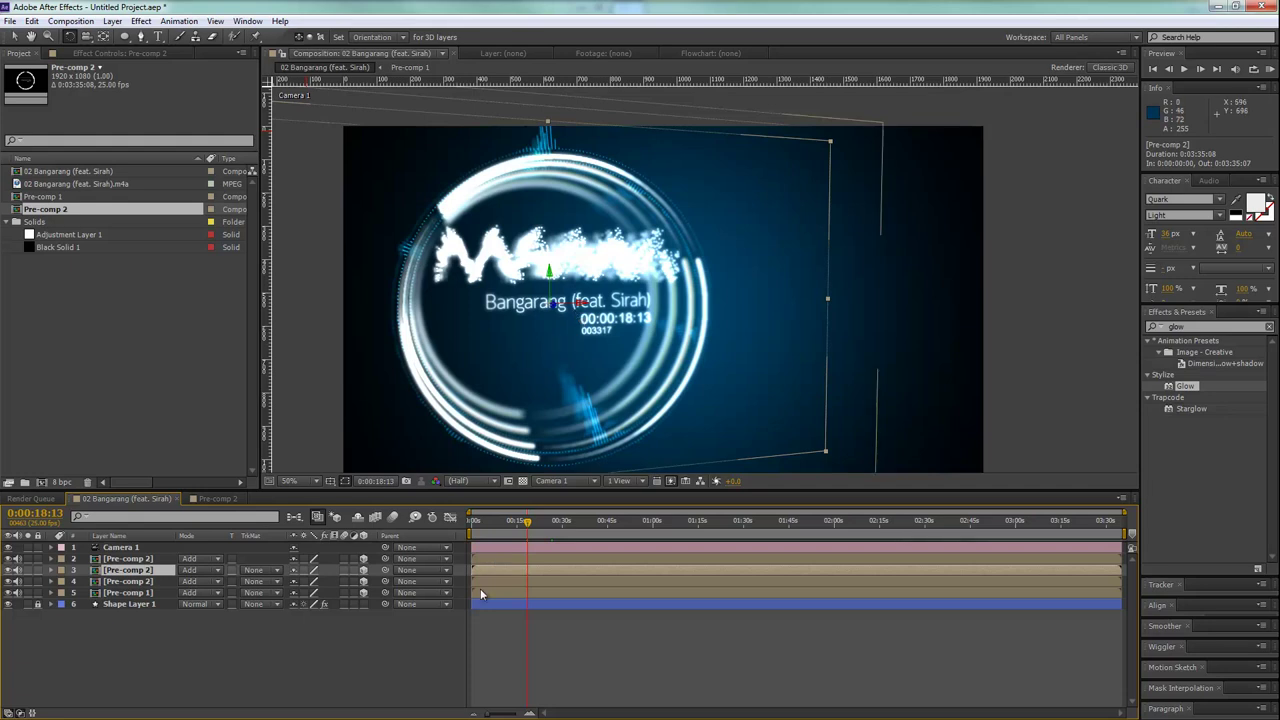
left_click(481, 582)
left_click_drag(561, 308, 601, 260)
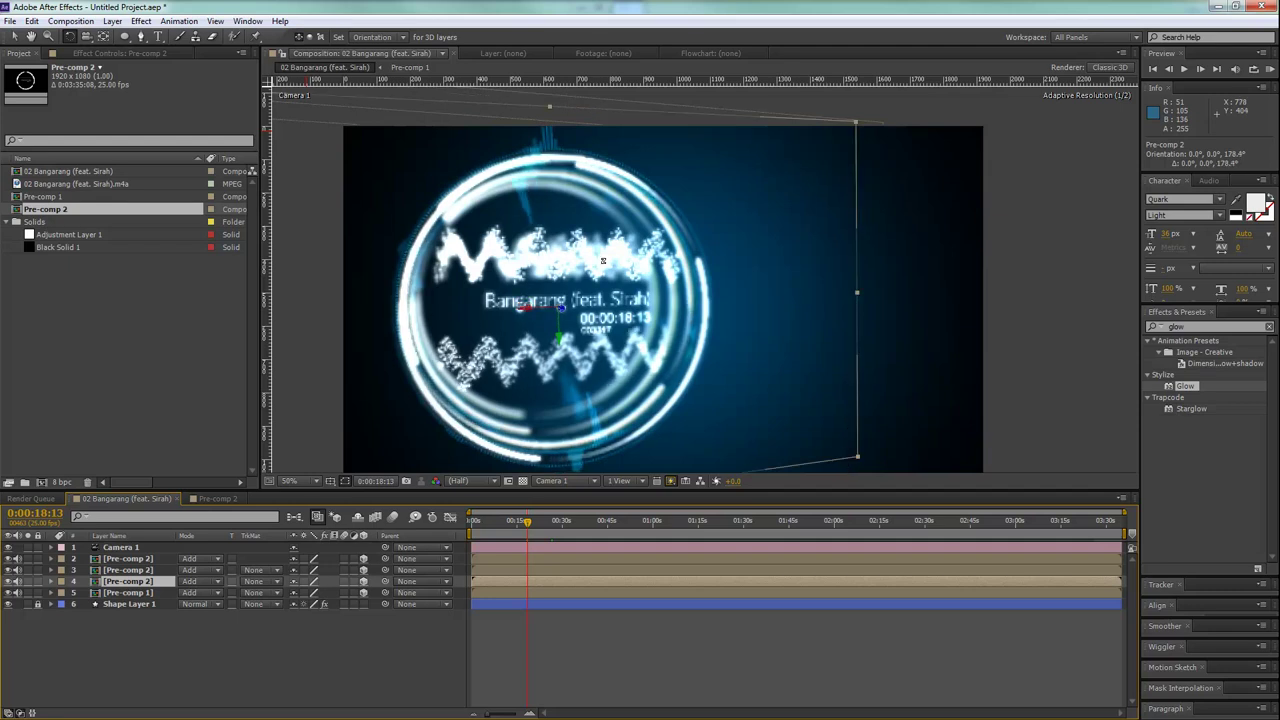
left_click(501, 570)
mouse_move(552, 304)
left_mouse_down()
mouse_move(552, 369)
mouse_move(576, 360)
left_mouse_up()
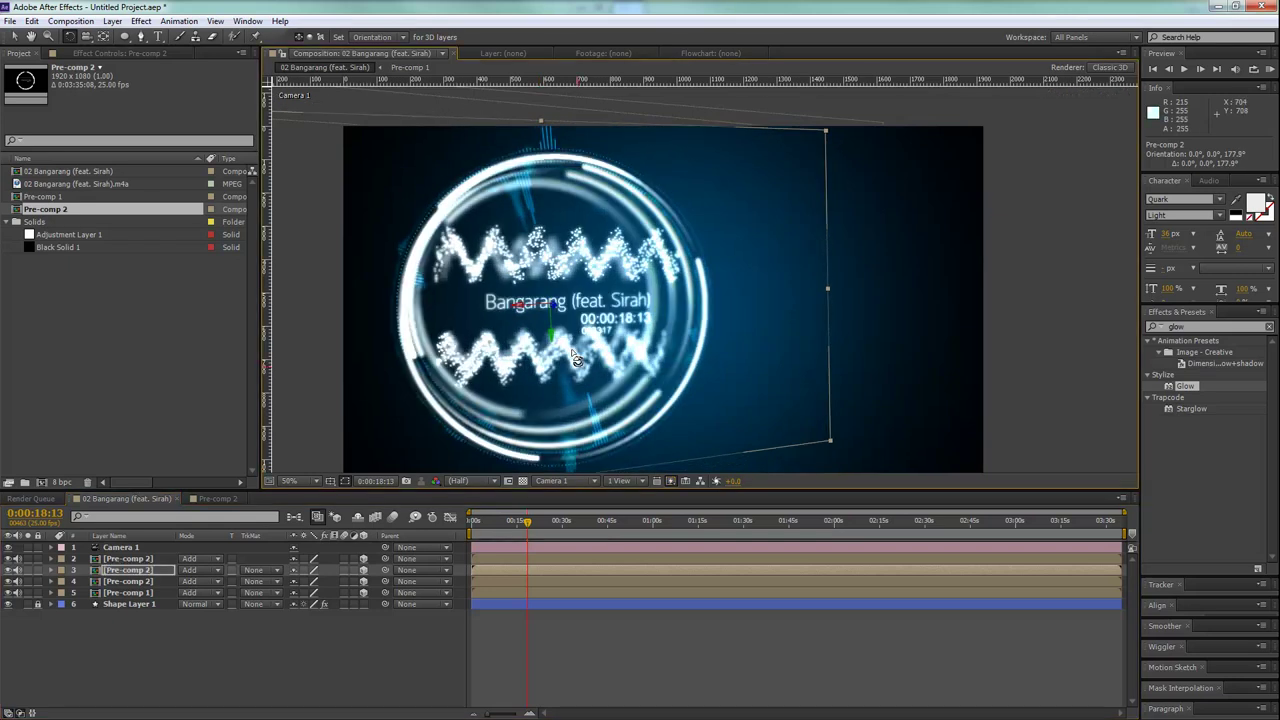
Spread the layer 2–4 copies apart along Z, pushing the furthest back to Z 741.9.
key("v")
left_click_drag(554, 307, 539, 295)
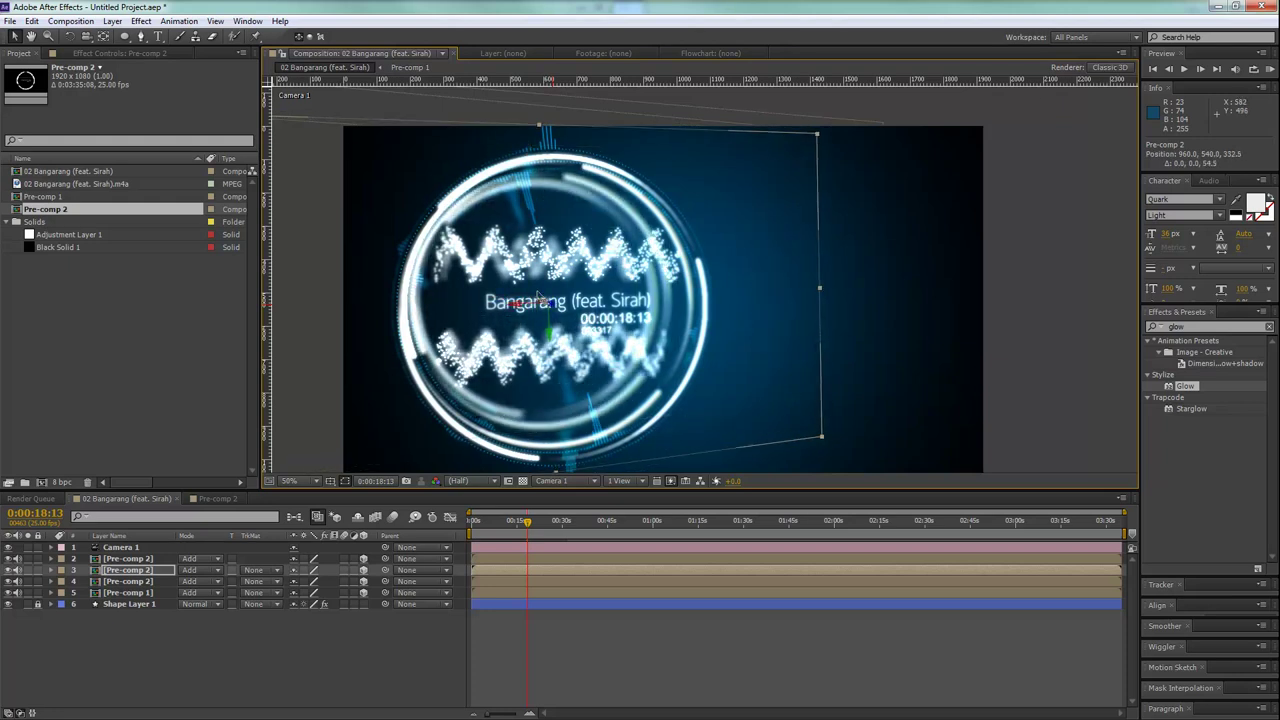
left_click(515, 558)
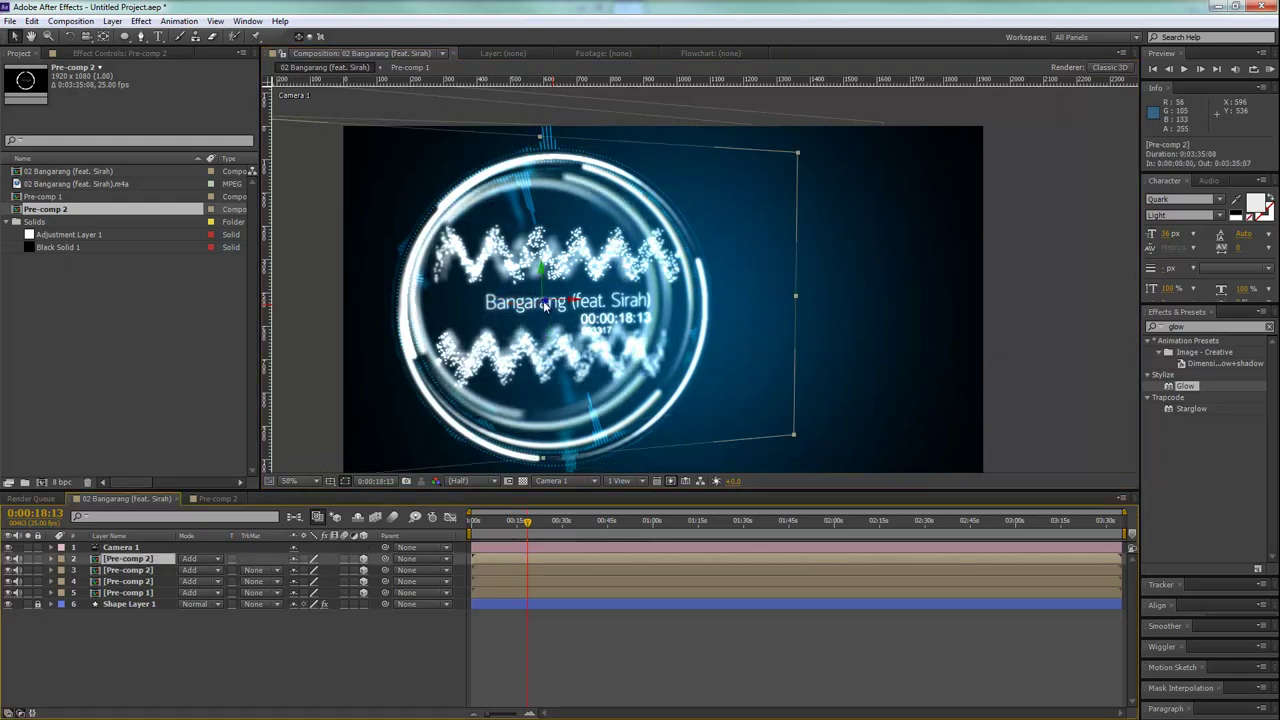
mouse_move(545, 307)
left_mouse_down()
mouse_move(495, 297)
mouse_move(507, 300)
left_mouse_up()
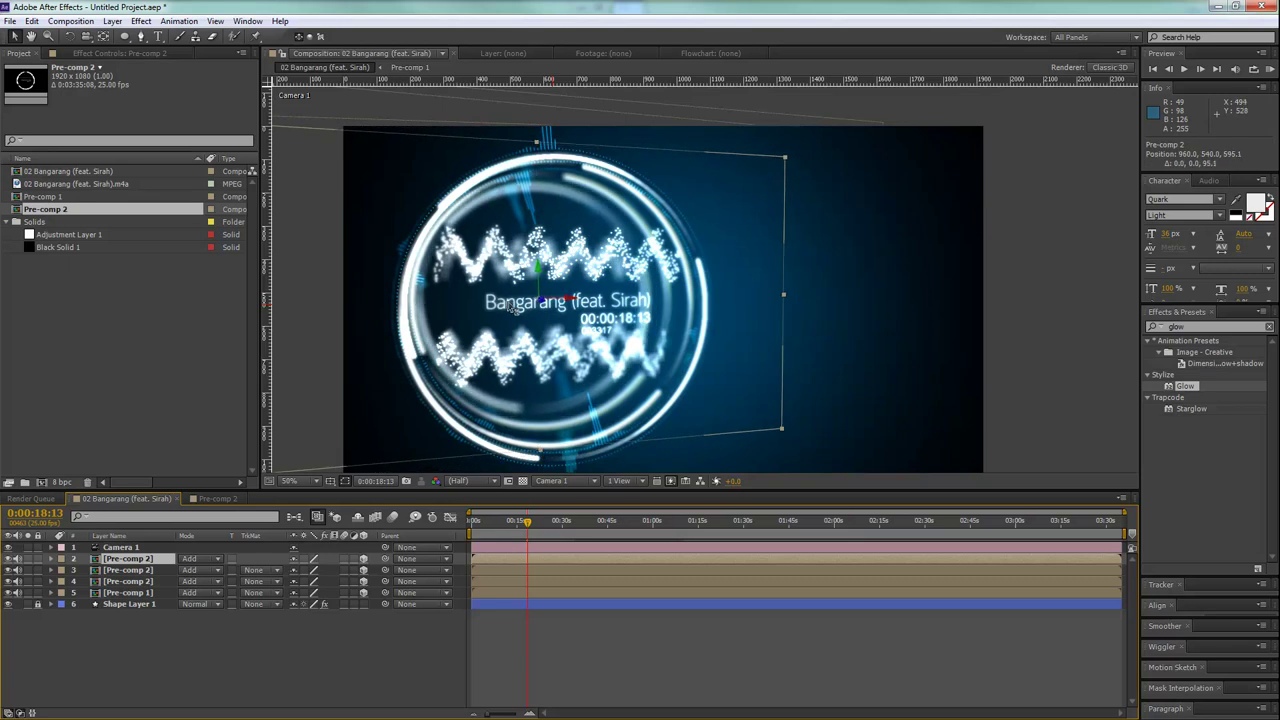
left_click(518, 581)
left_click_drag(565, 312, 537, 298)
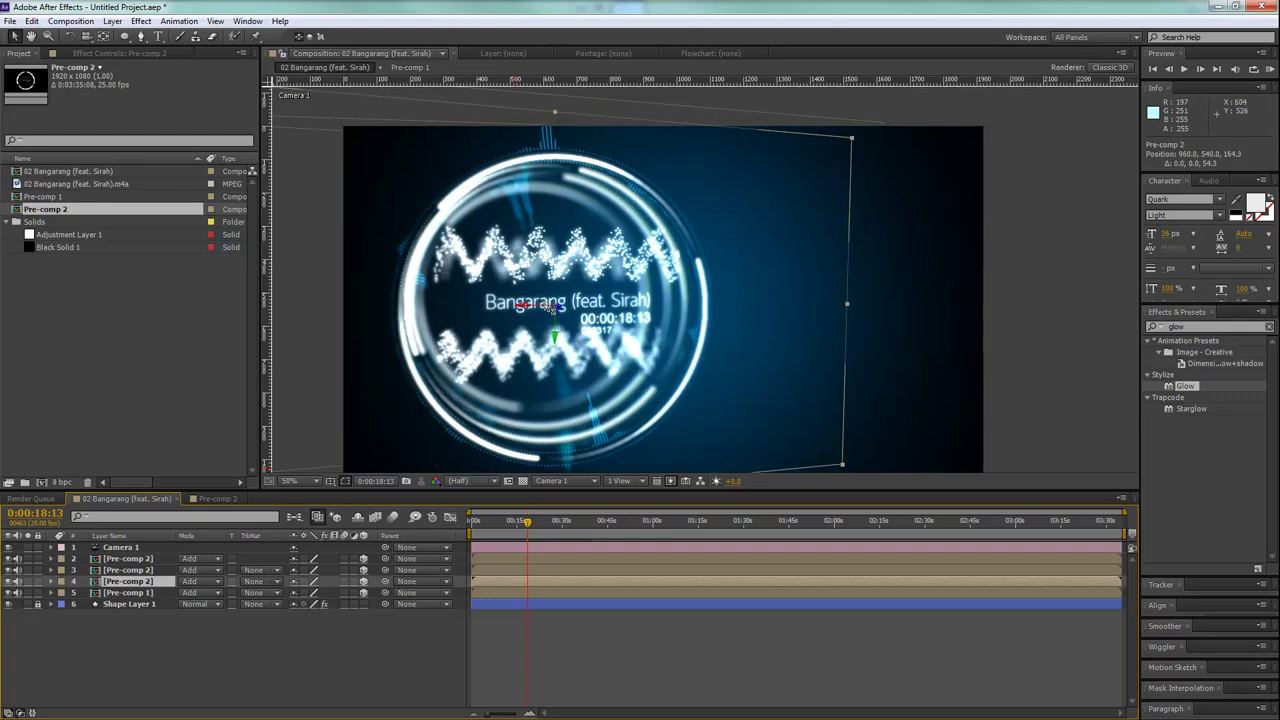
left_click(524, 570)
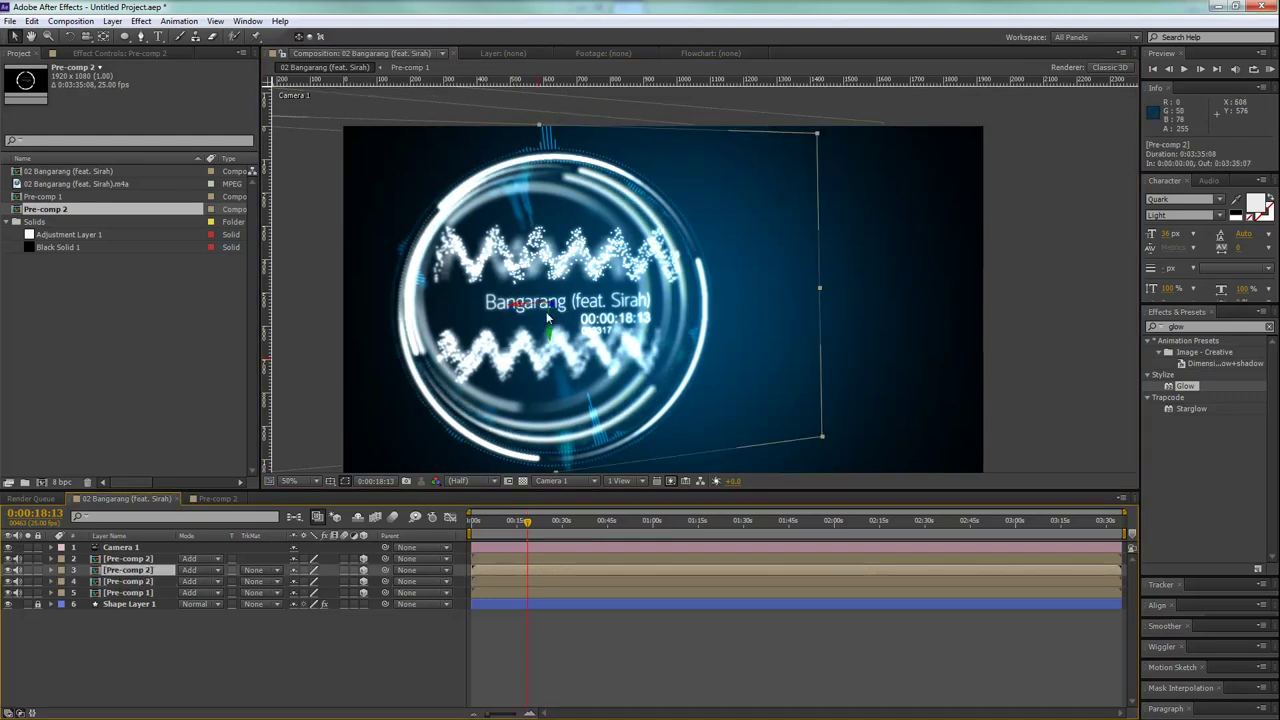
left_click_drag(553, 308, 550, 335)
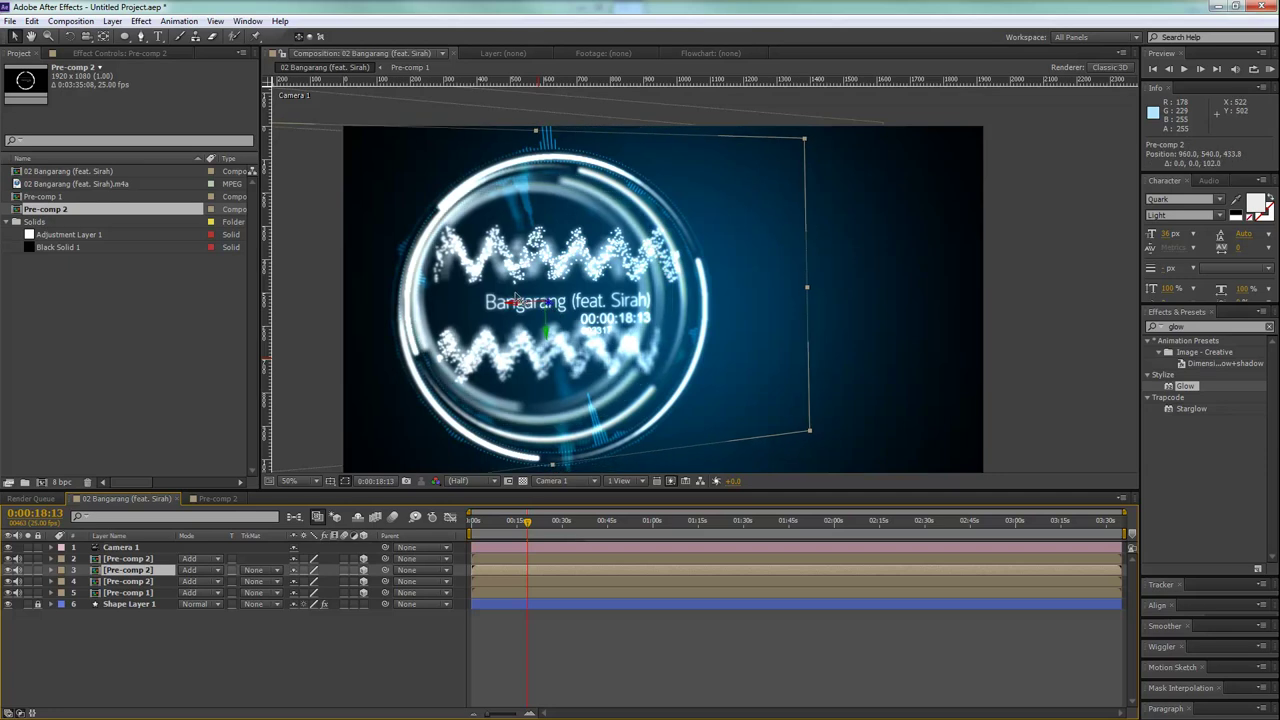
left_click(531, 557)
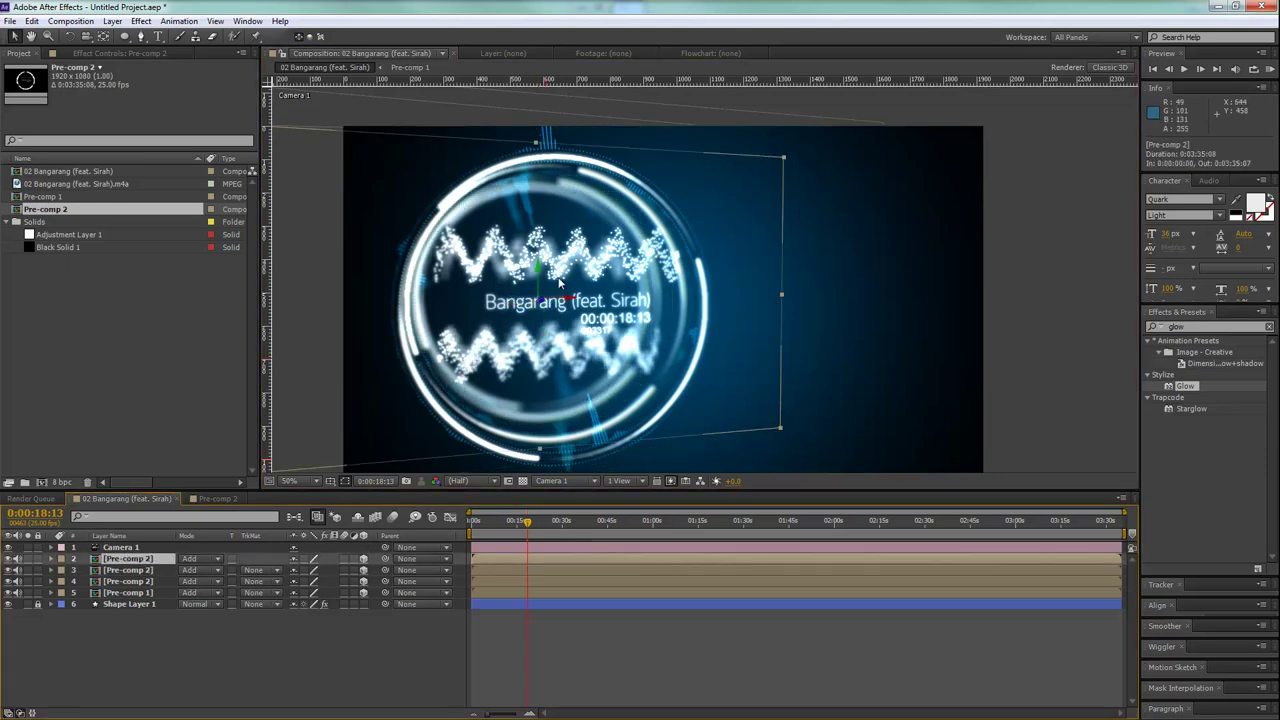
left_click_drag(546, 305, 492, 289)
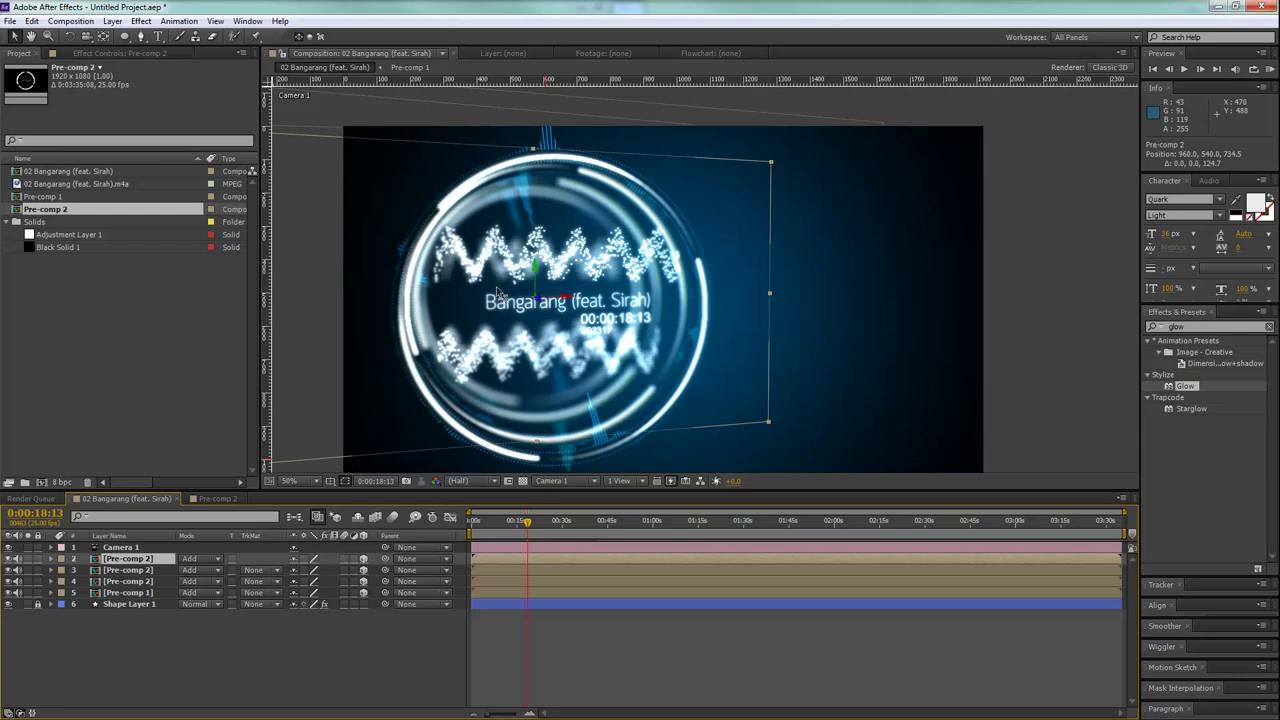
left_click(610, 627)
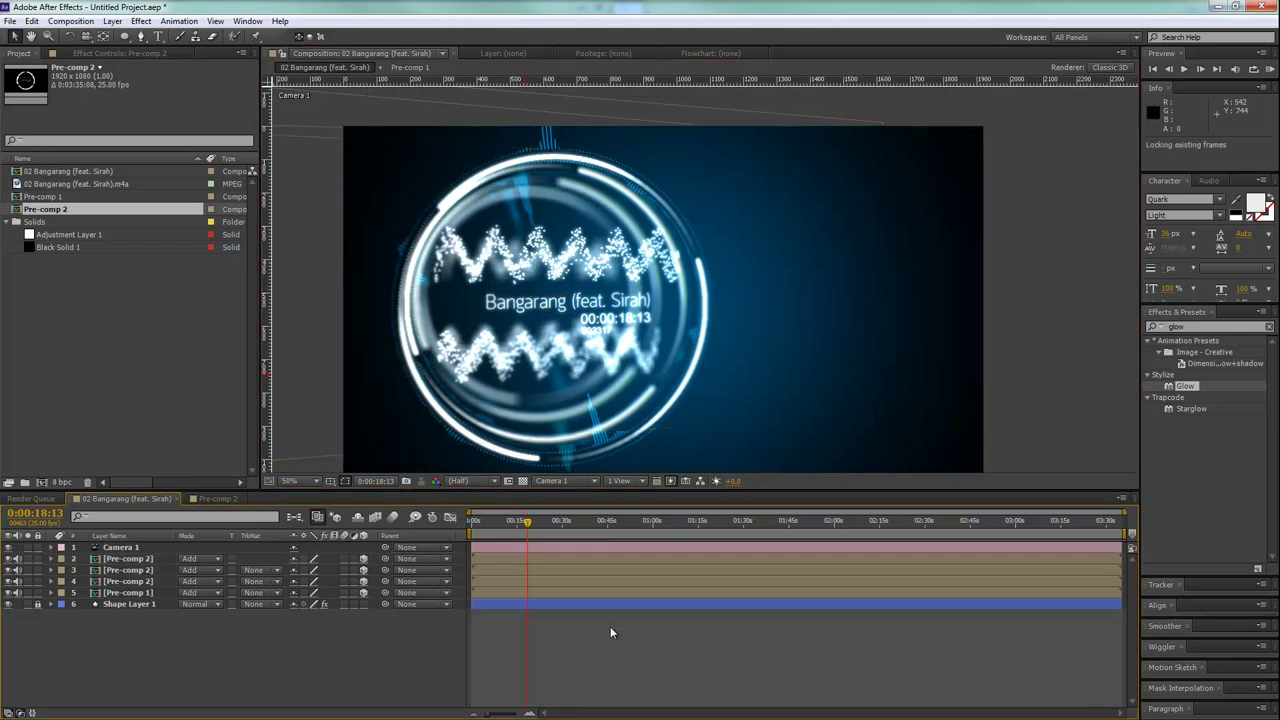